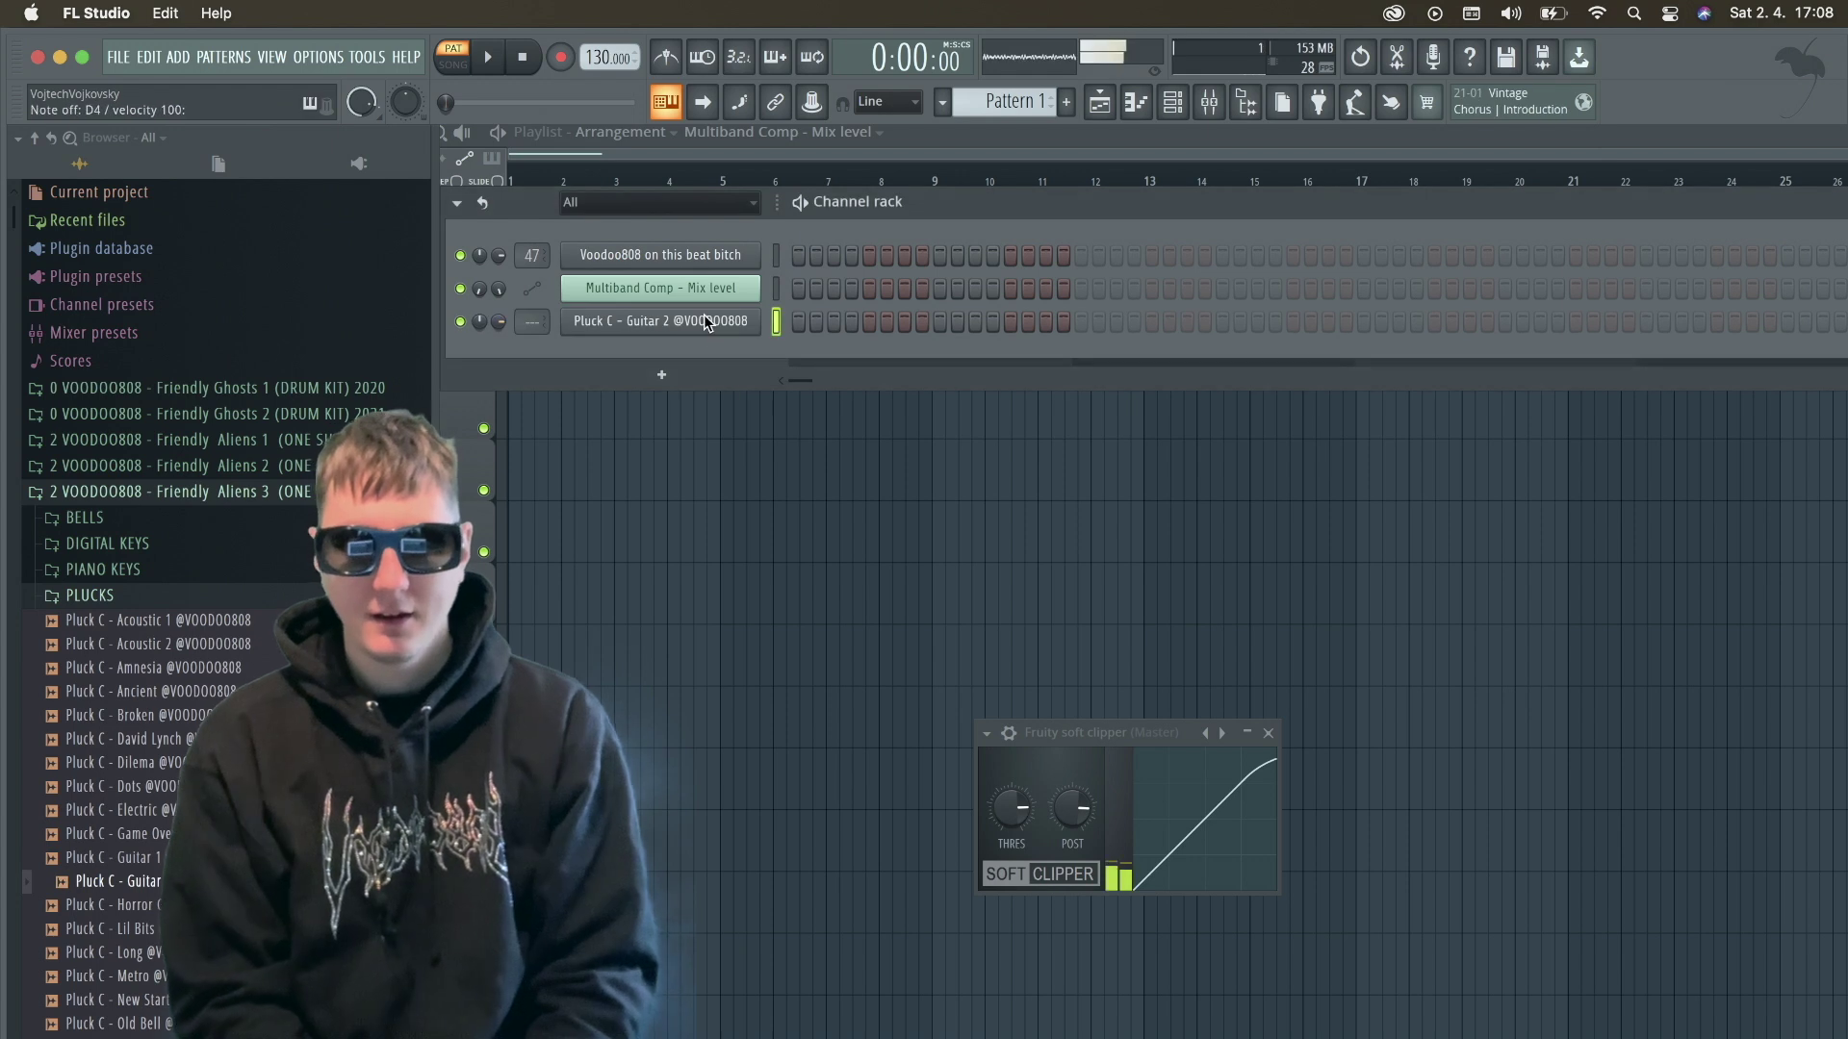
Set the guitar pluck channel's time-stretching mode to Stretch Pro in its sampler settings, then close them.
click(681, 323)
click(1195, 481)
click(1185, 529)
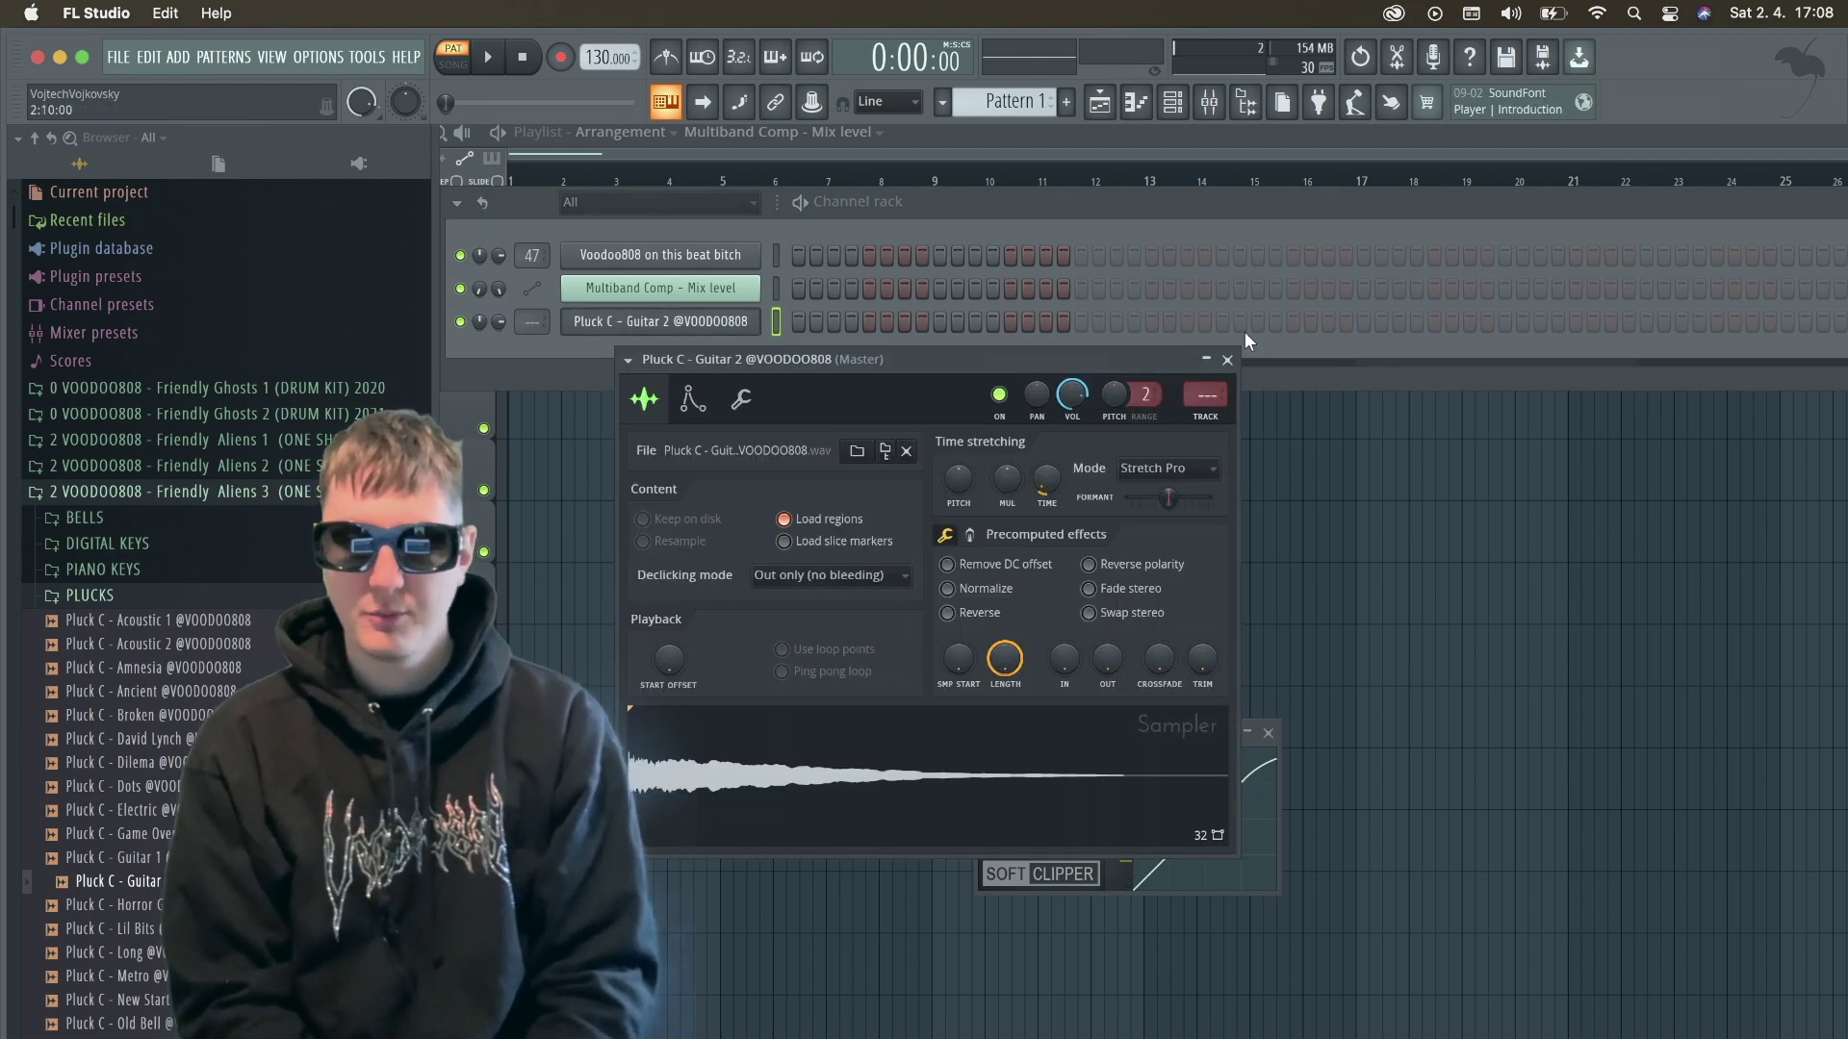
click(1227, 360)
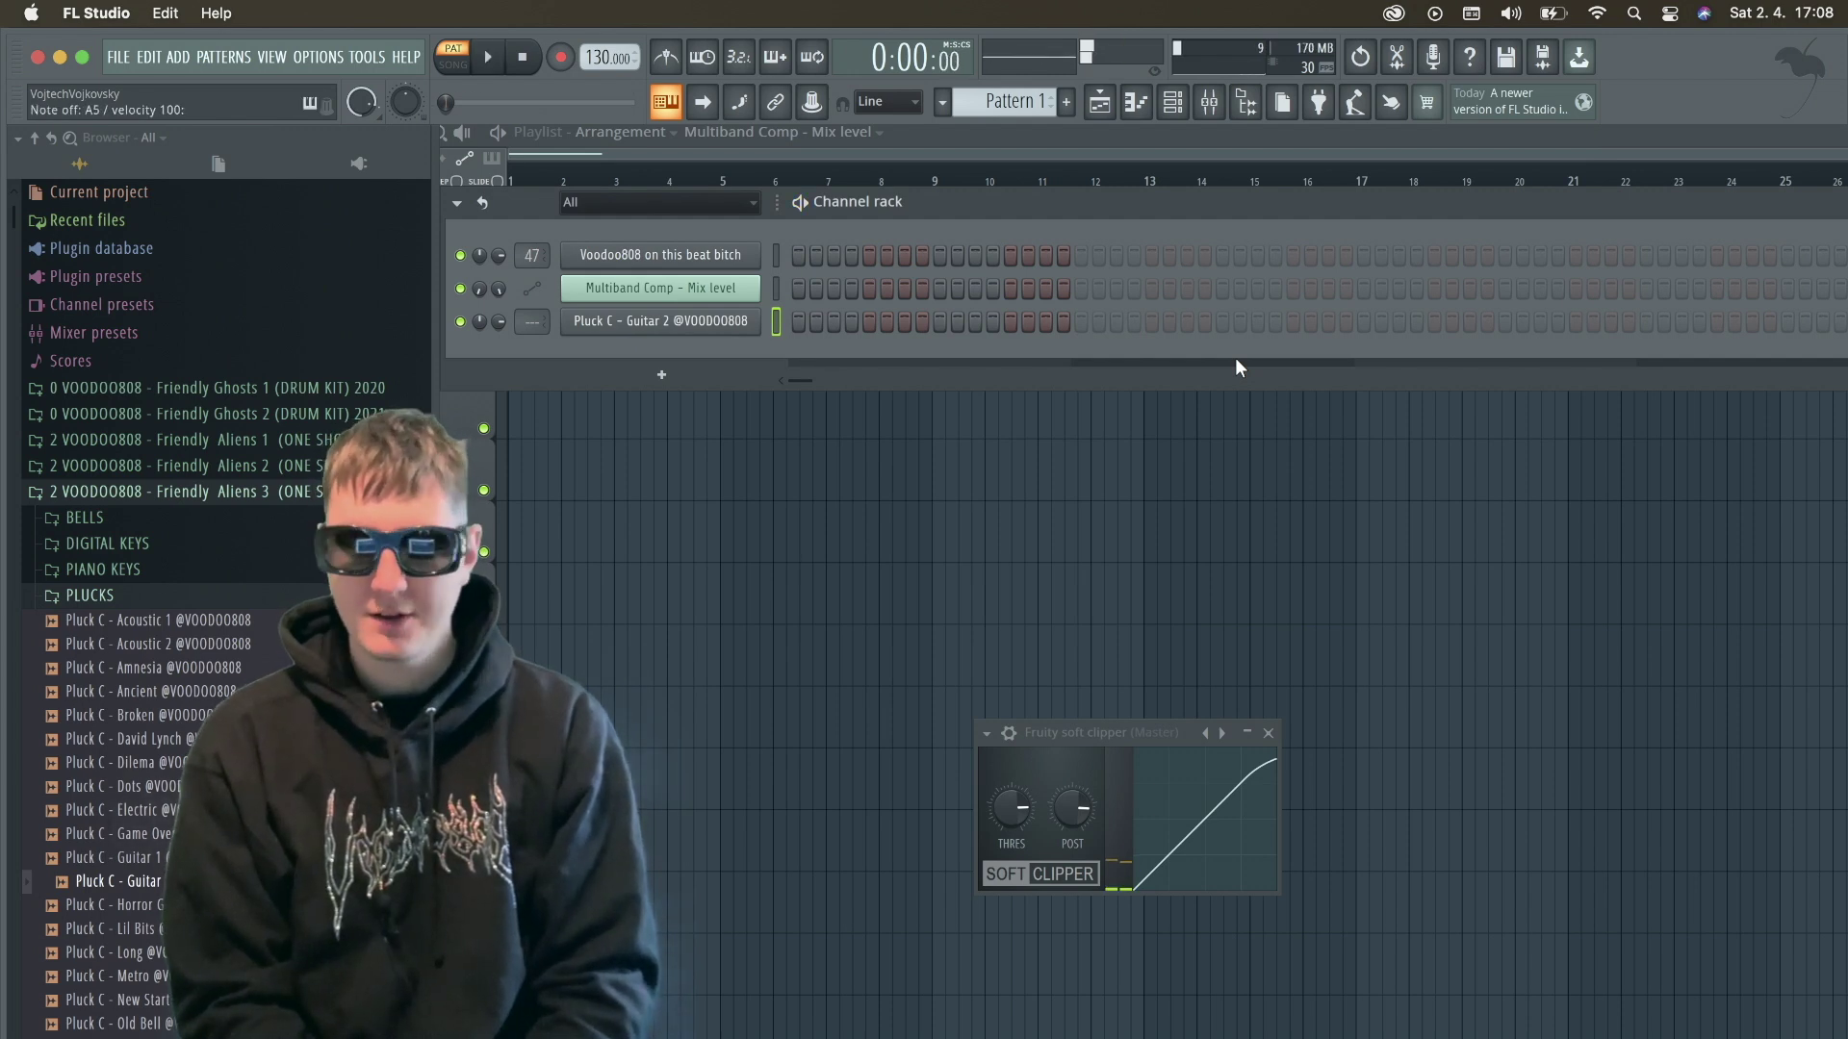
Write the opening guitar melody notes D5 with A5, E5 and F5 in the piano roll and set the tempo to 171 BPM.
click(1139, 100)
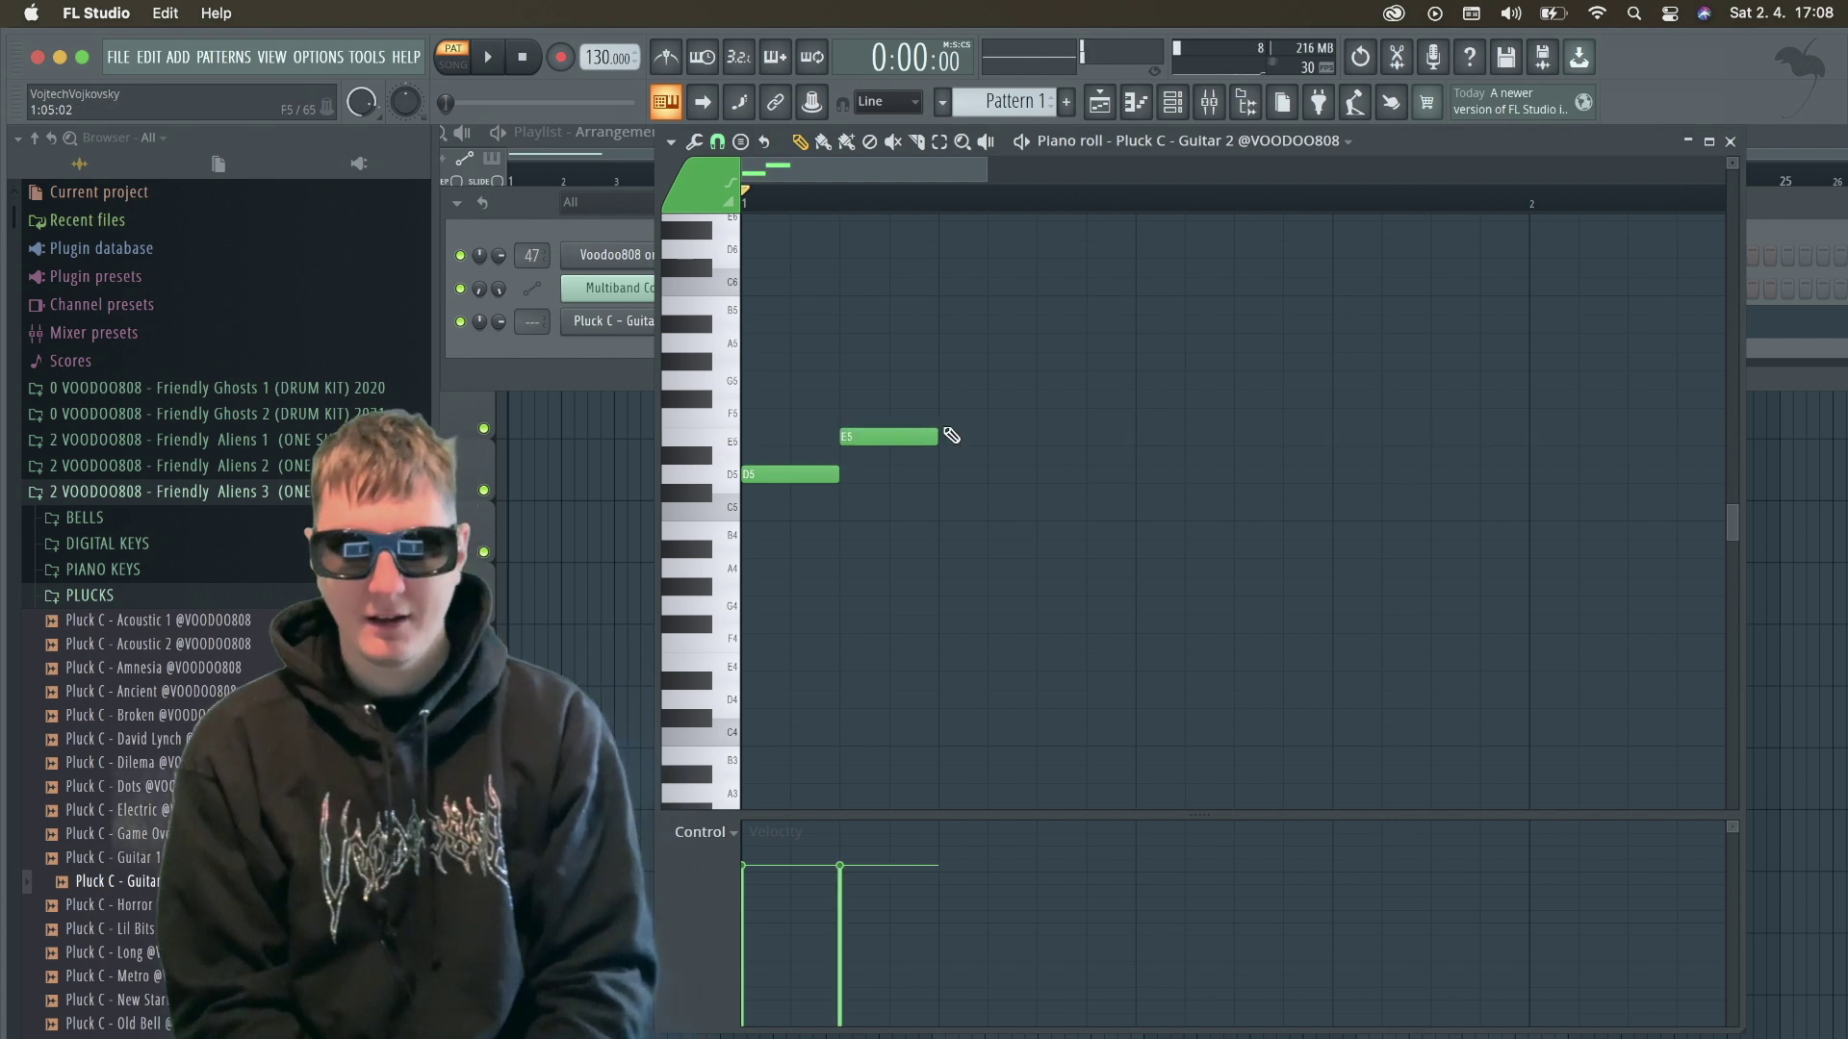
click(947, 414)
key(space)
key(space)
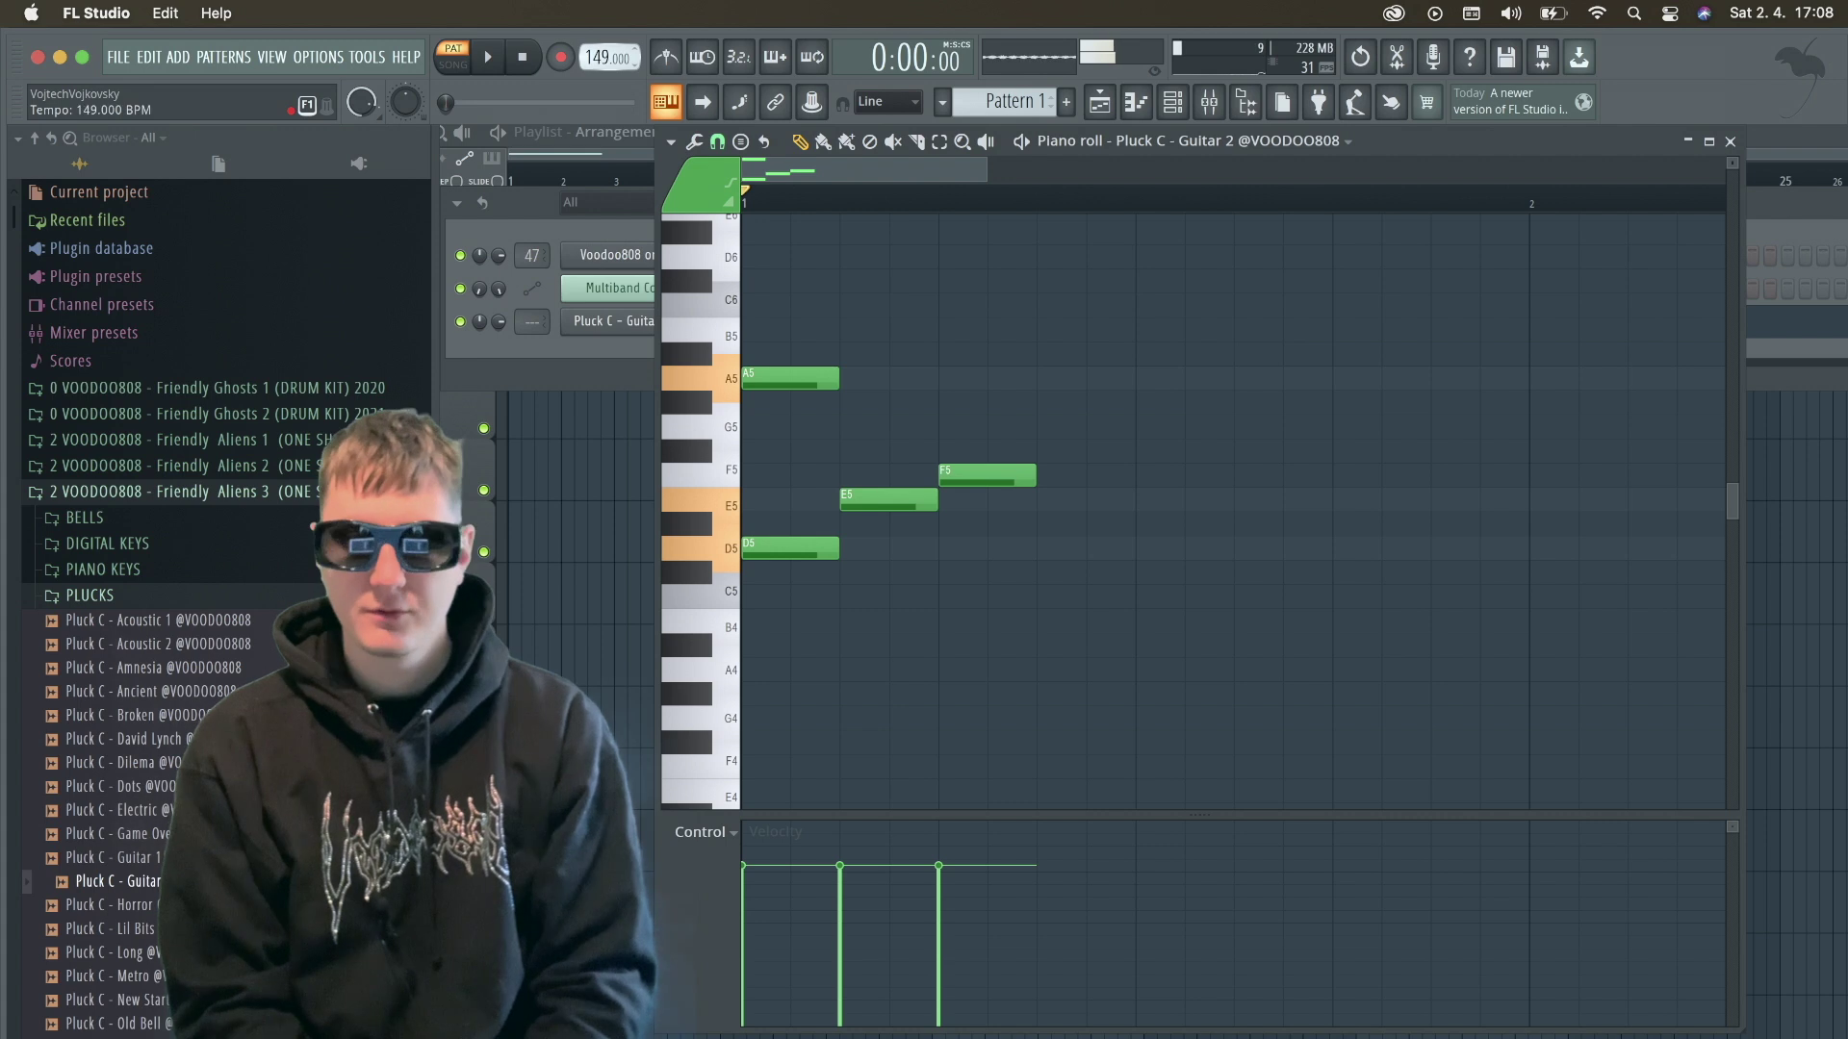
key(space)
key(space)
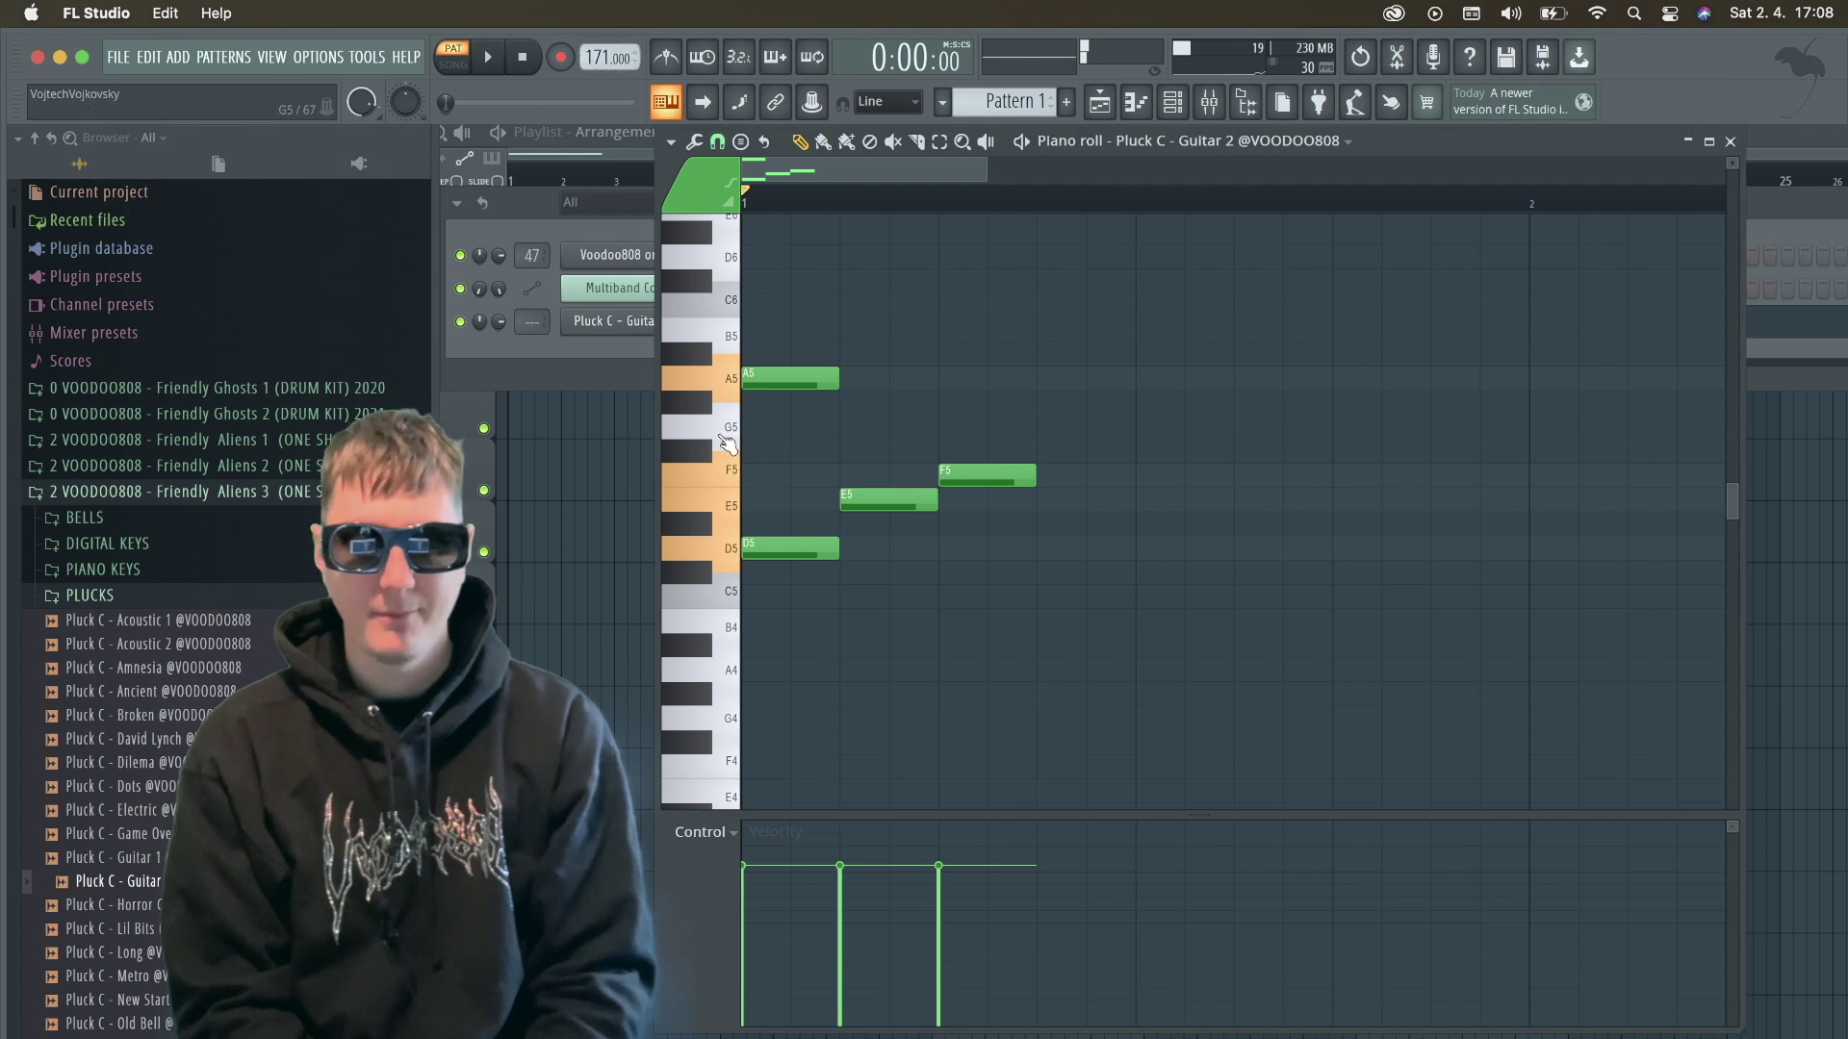
Select all the guitar melody notes and duplicate the phrase right after the original.
key(ctrl+a)
drag(765, 548, 1075, 546)
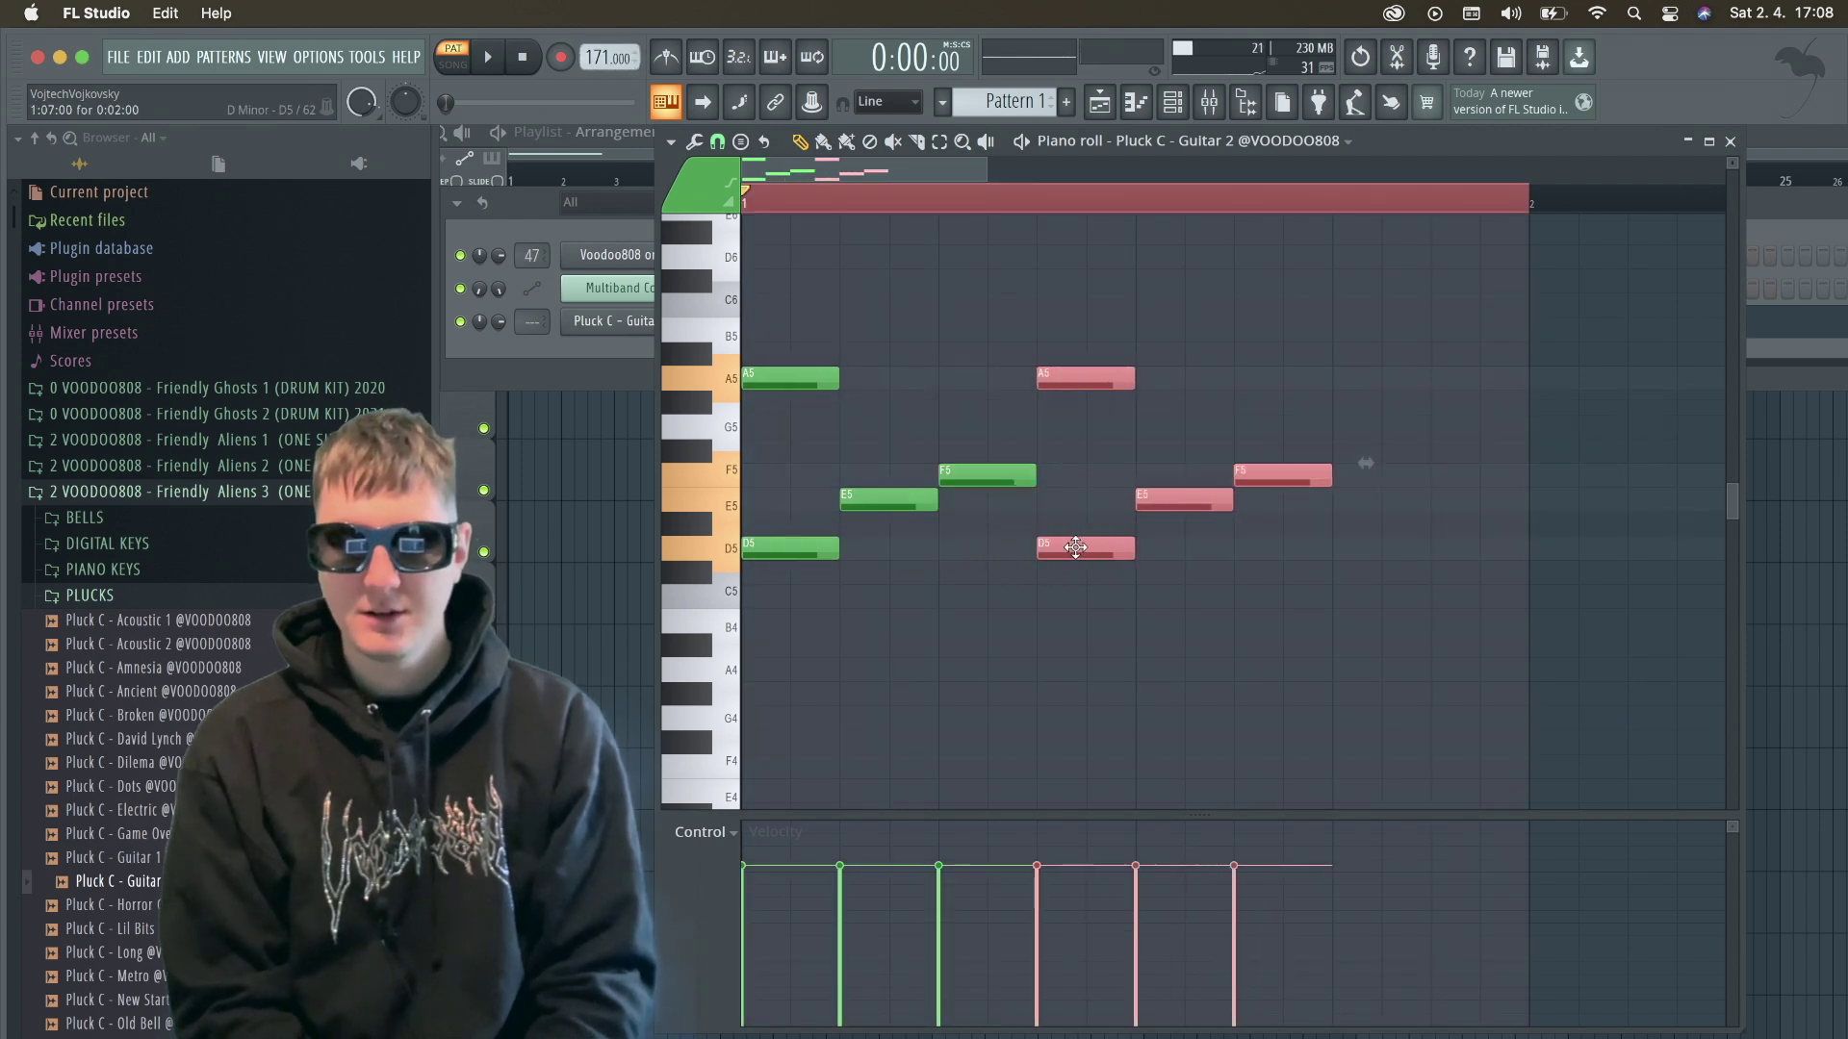
drag(803, 545, 1203, 546)
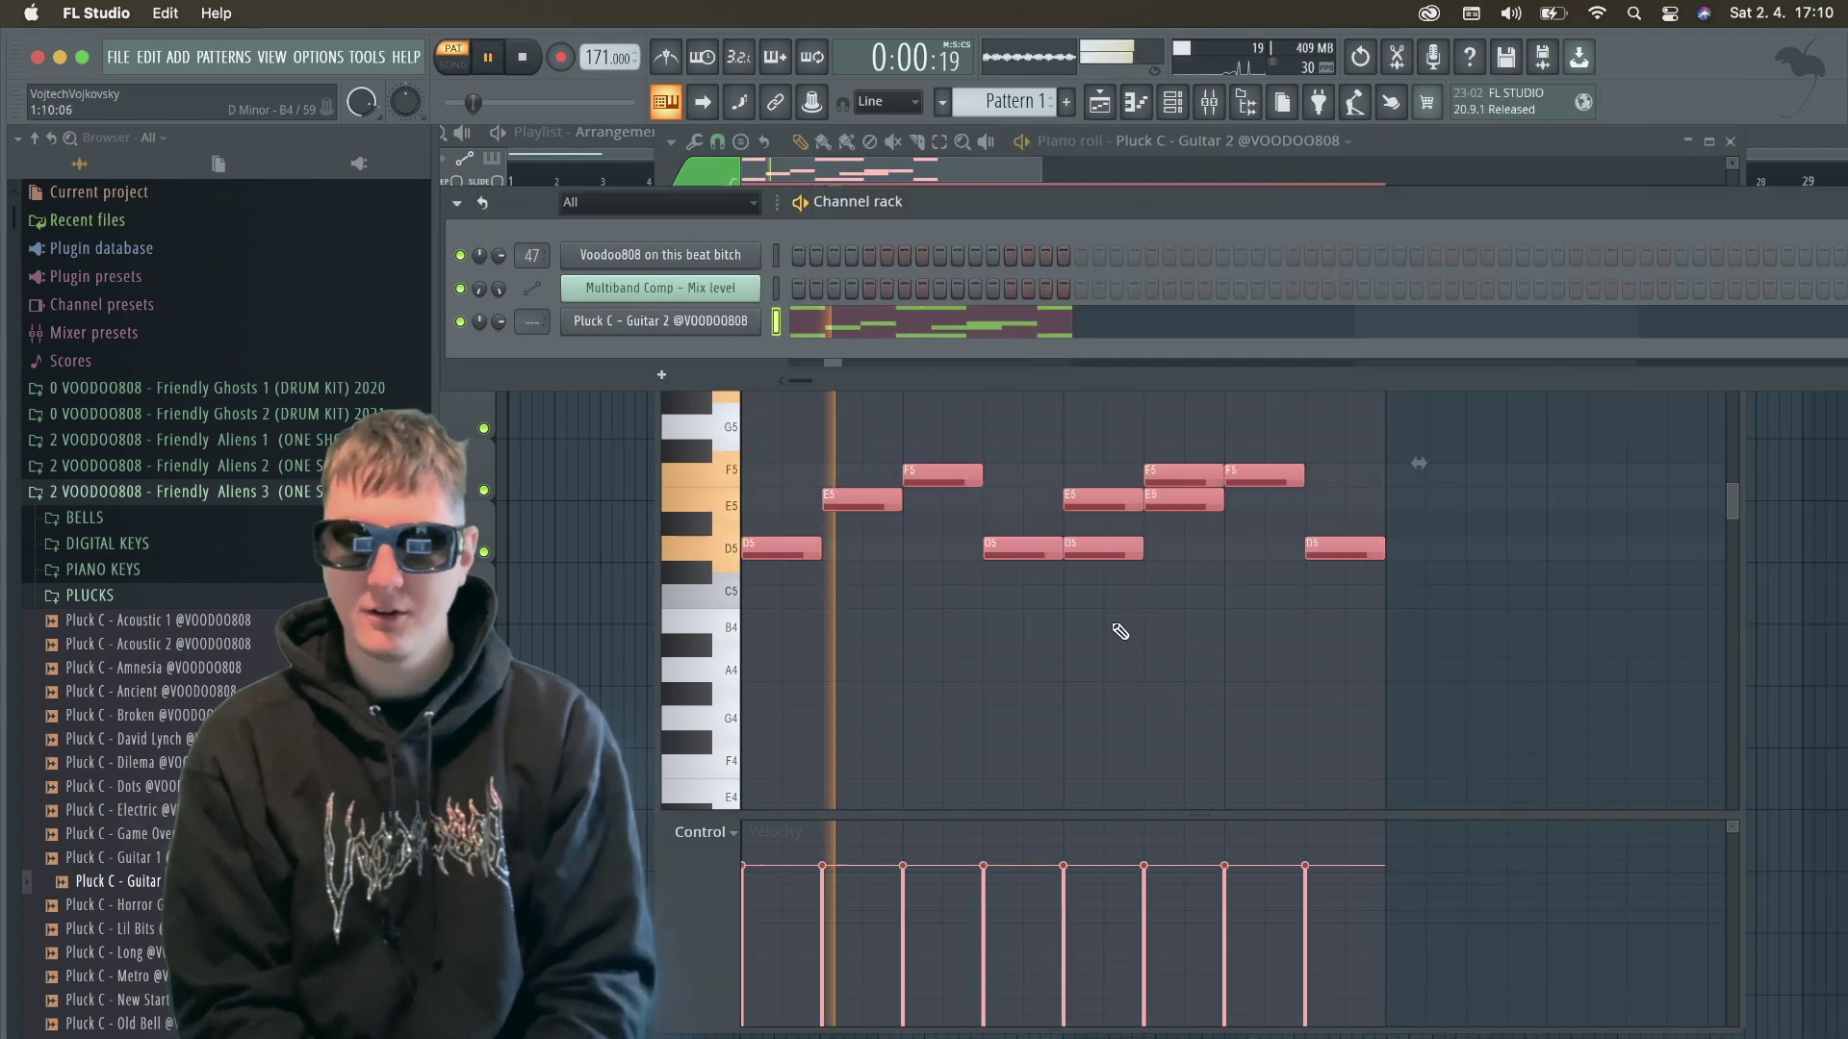
In the guitar's sampler, lower the stretch pitch, move the sample start forward, raise the fade out to maximum and enable Normalize.
click(611, 322)
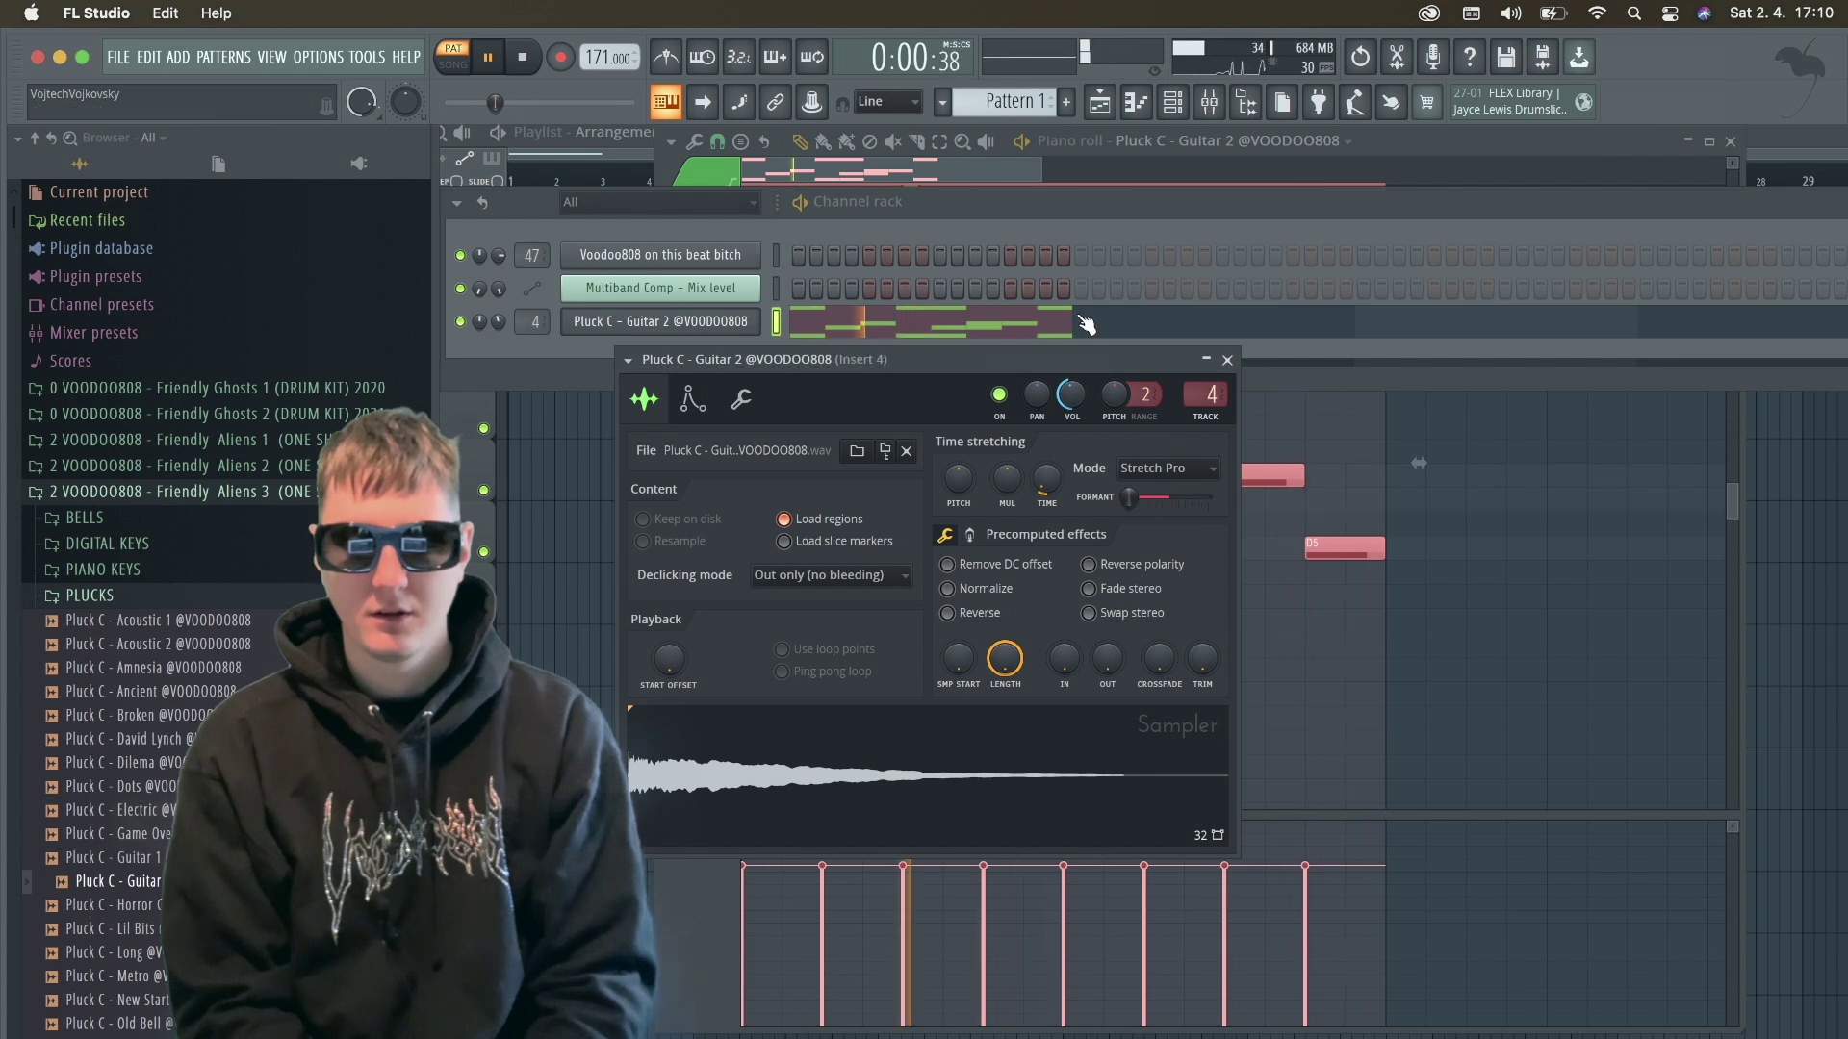
drag(965, 475, 970, 481)
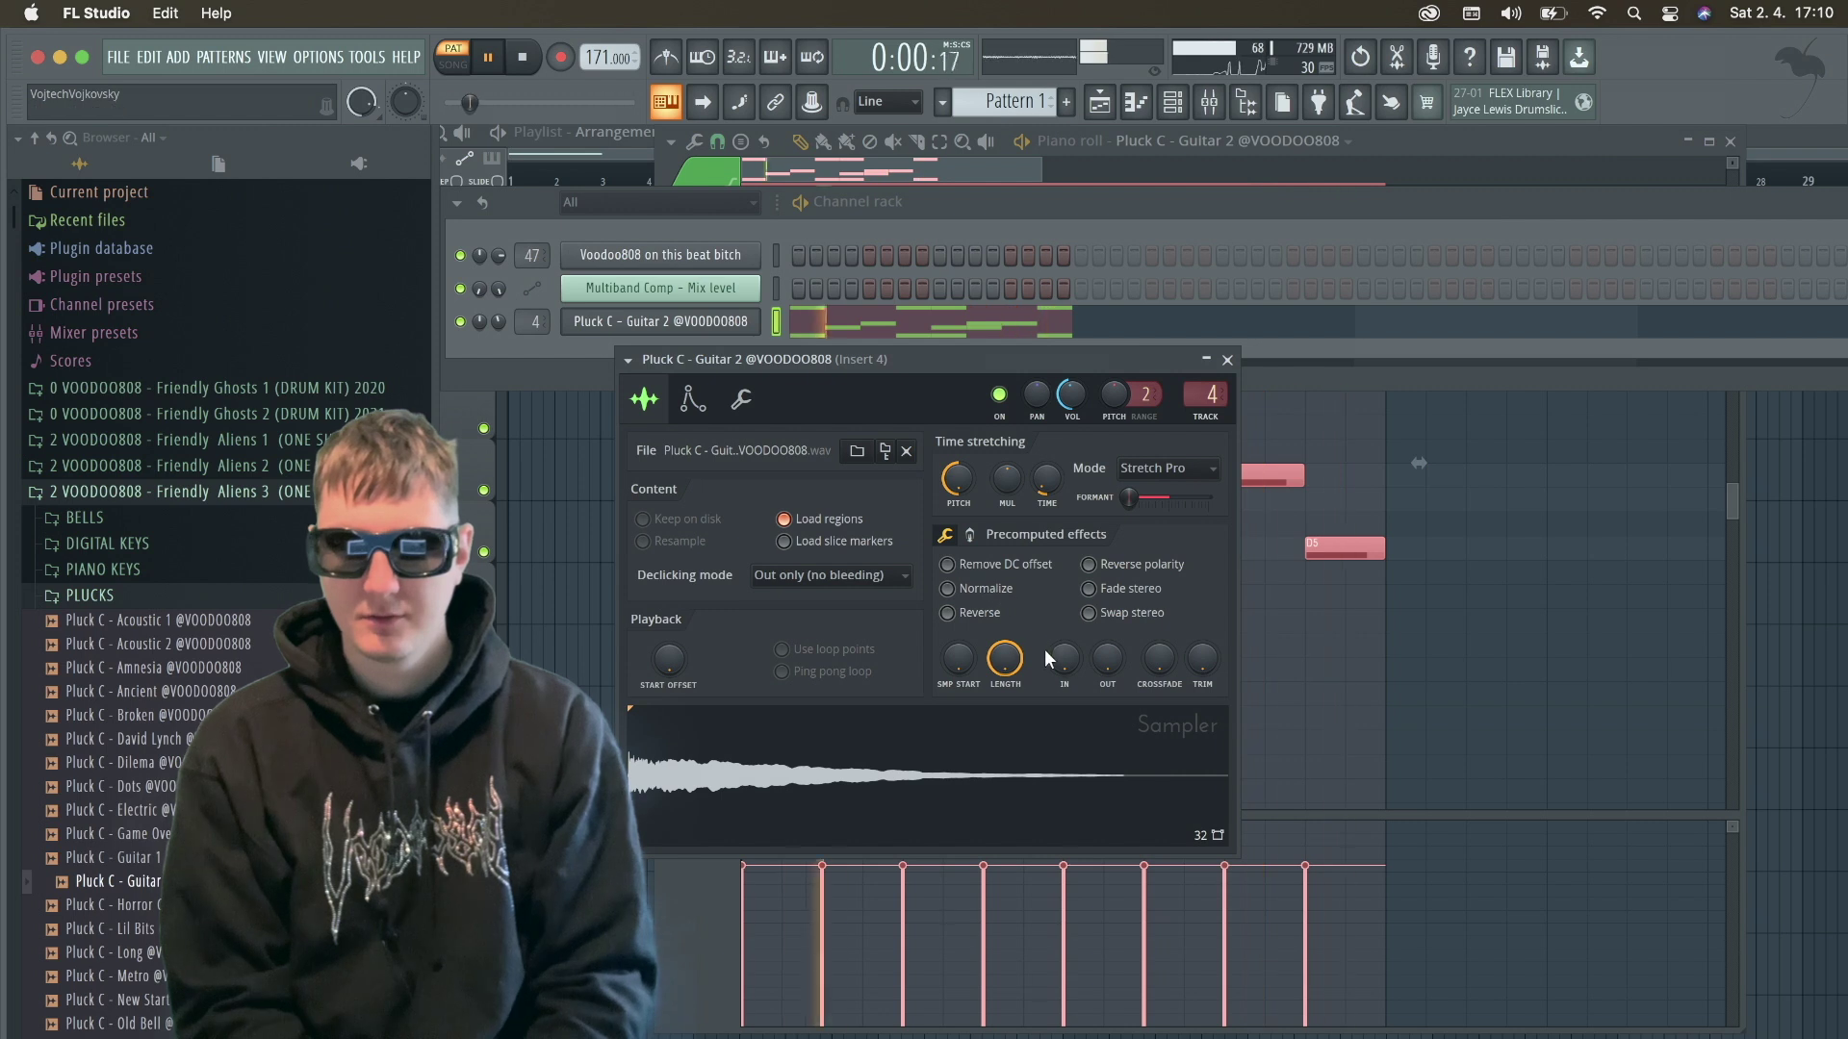
drag(964, 671, 962, 671)
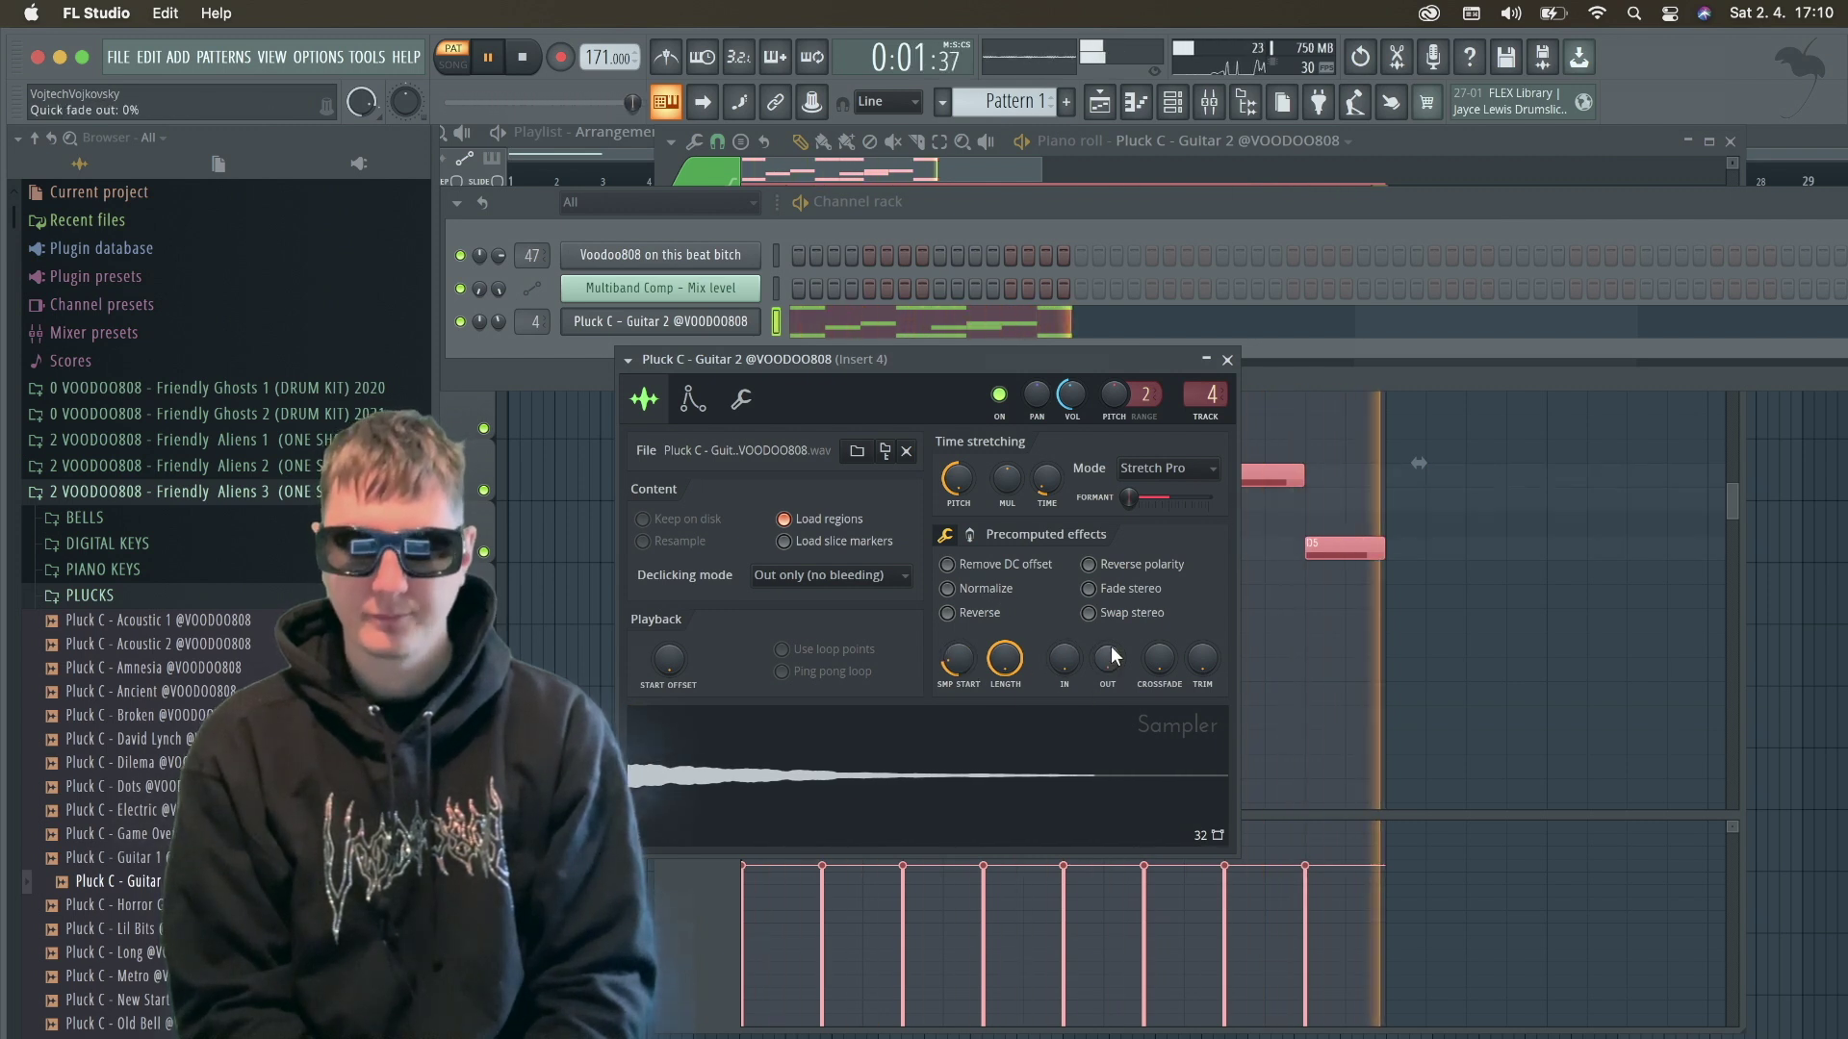
drag(1107, 662, 1108, 651)
click(981, 588)
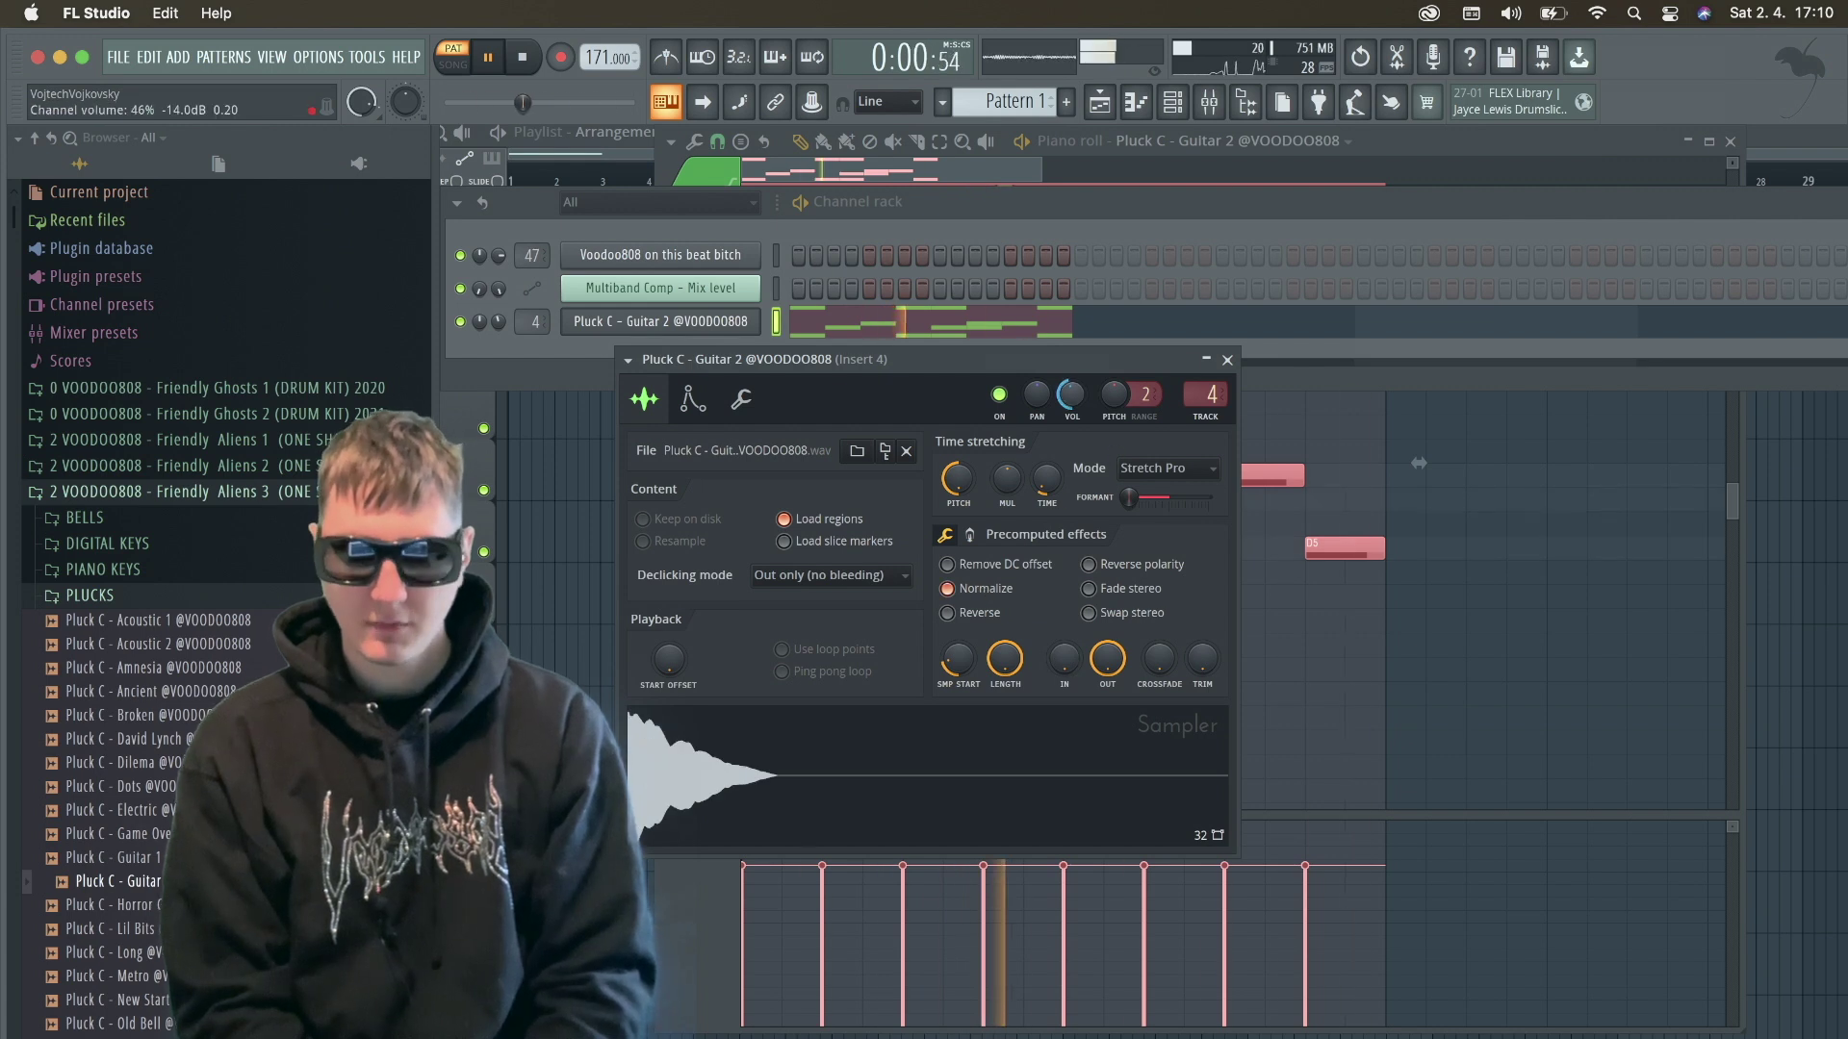
Add Vintage Chorus to slot 5 of mixer track Insert 4 and load its Juno 106 Mode II preset.
click(1209, 113)
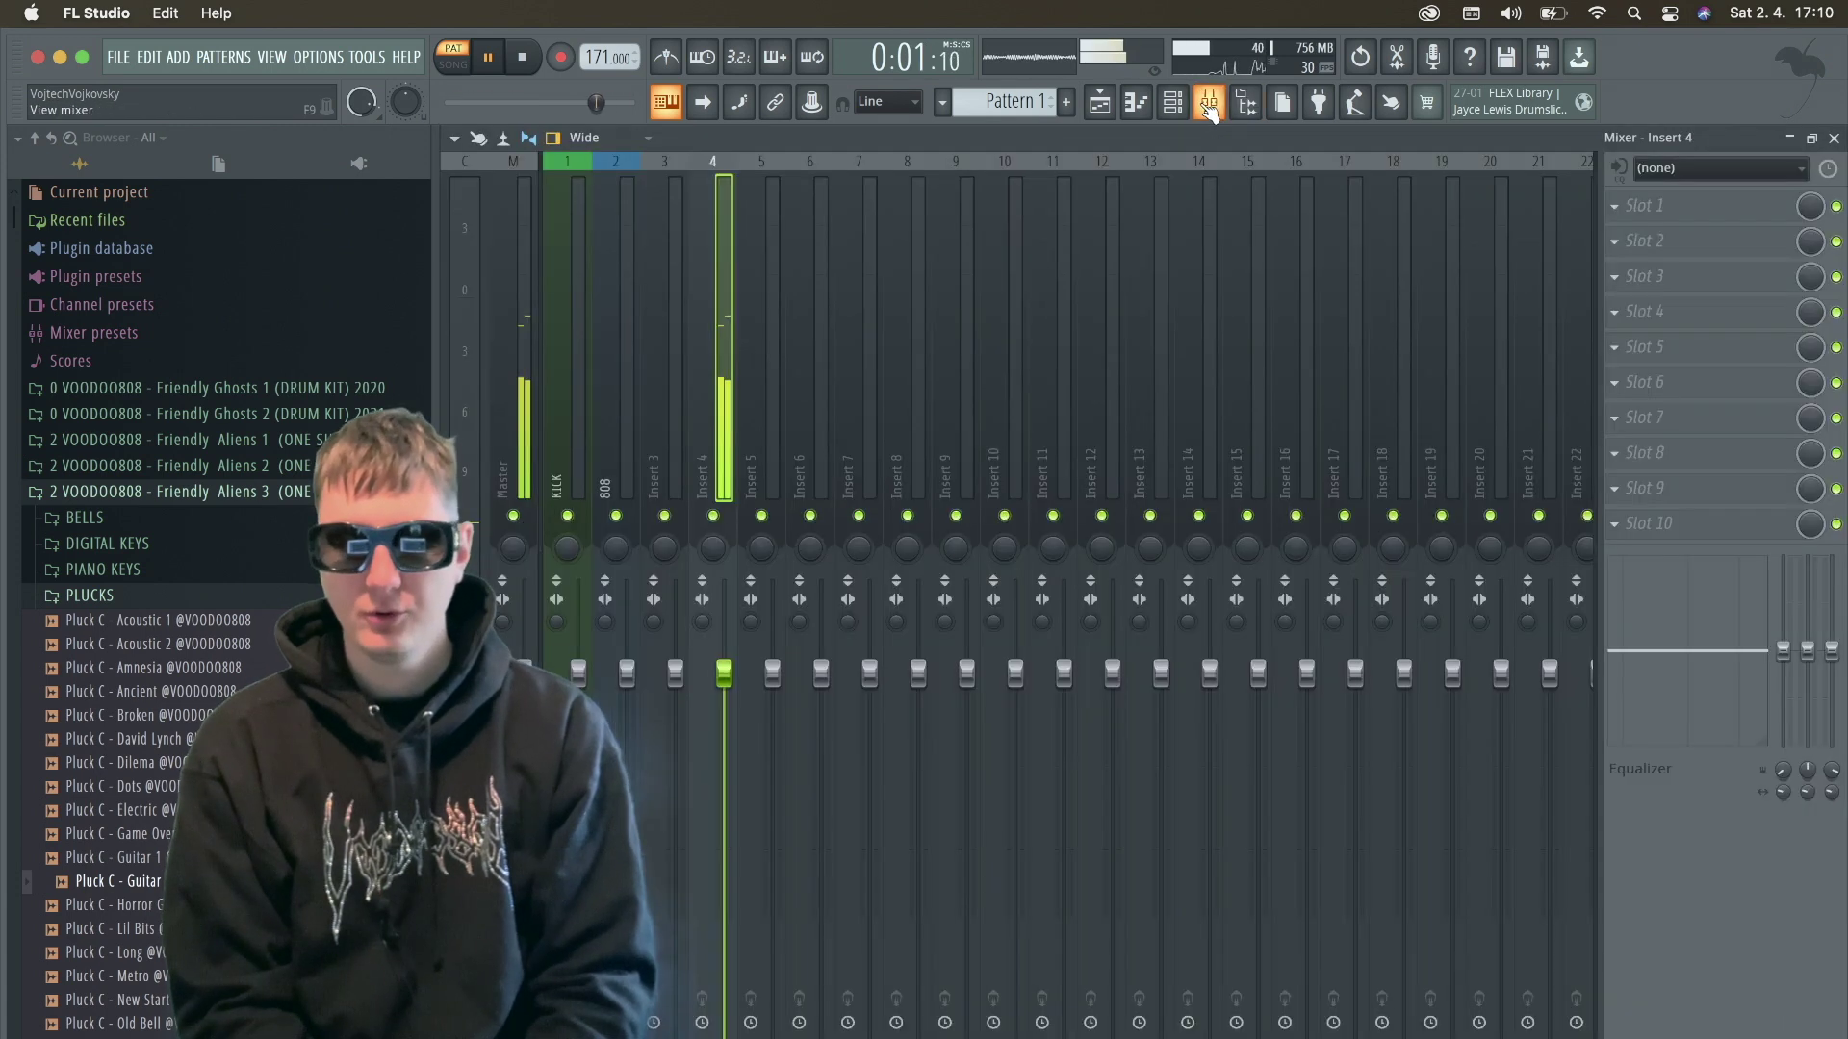
click(1750, 339)
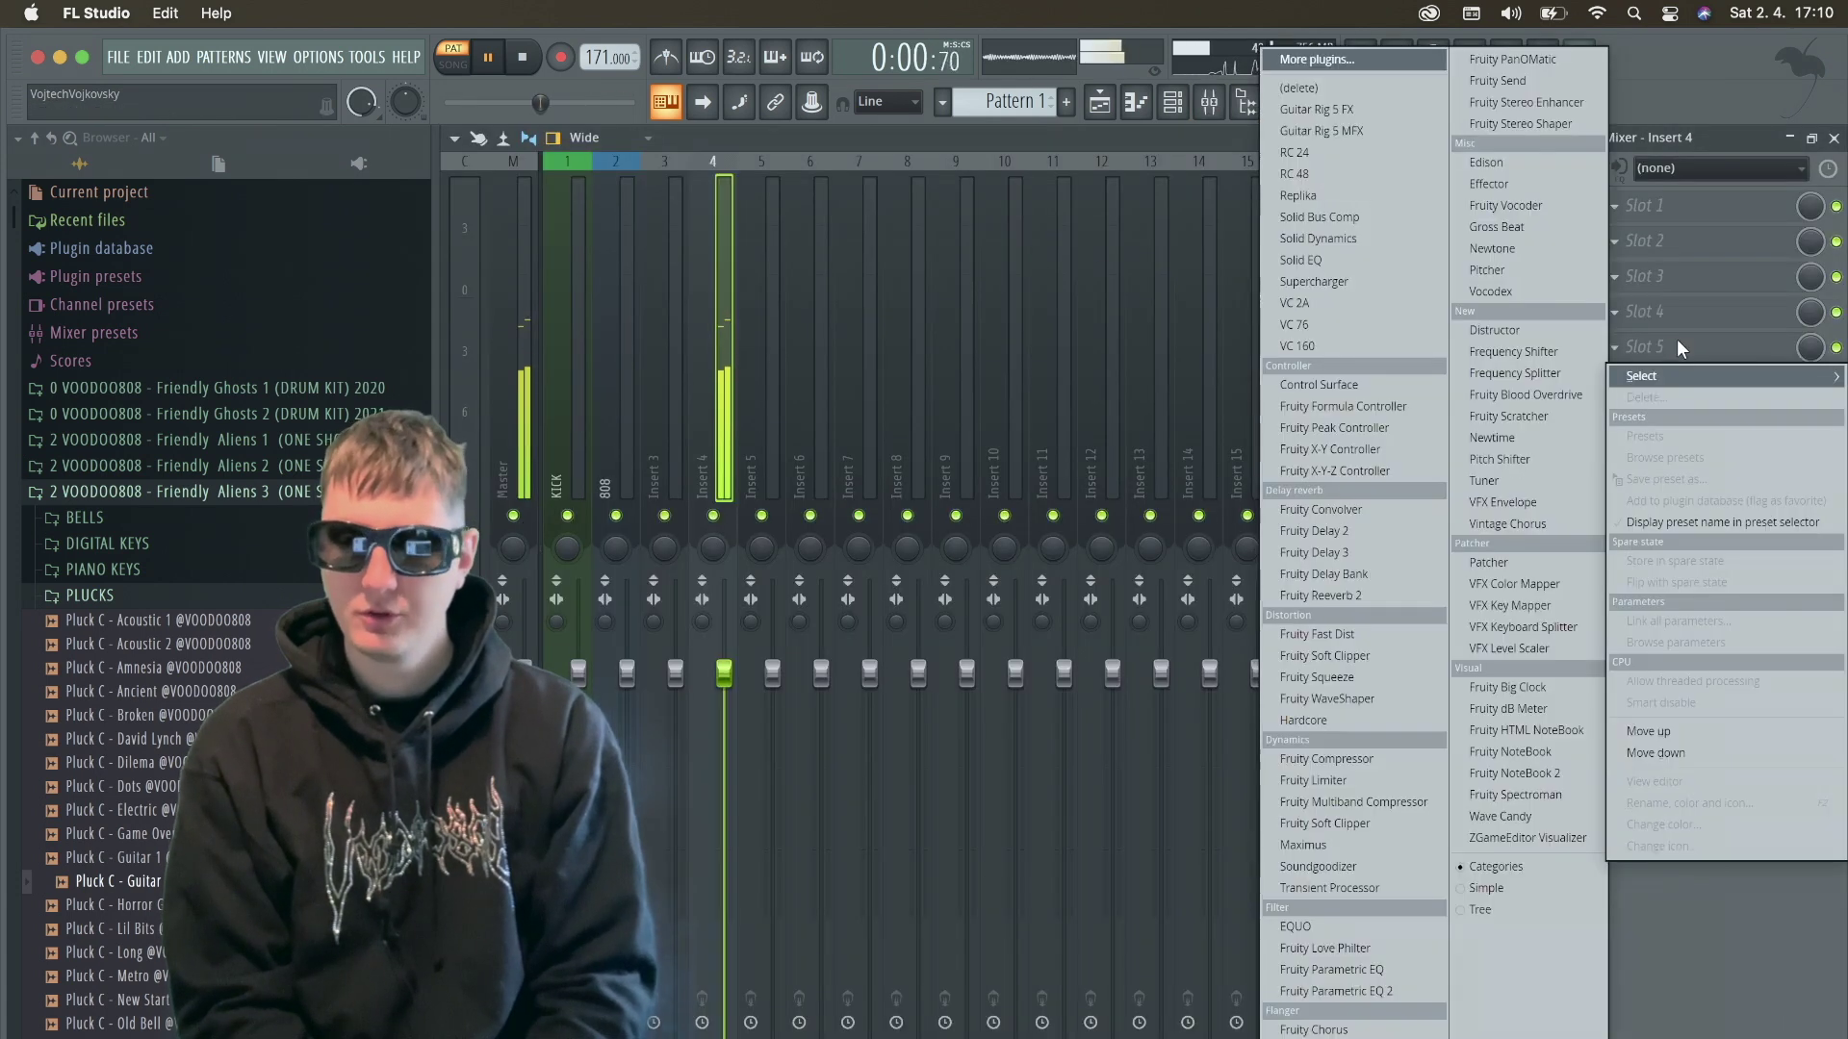
click(1557, 521)
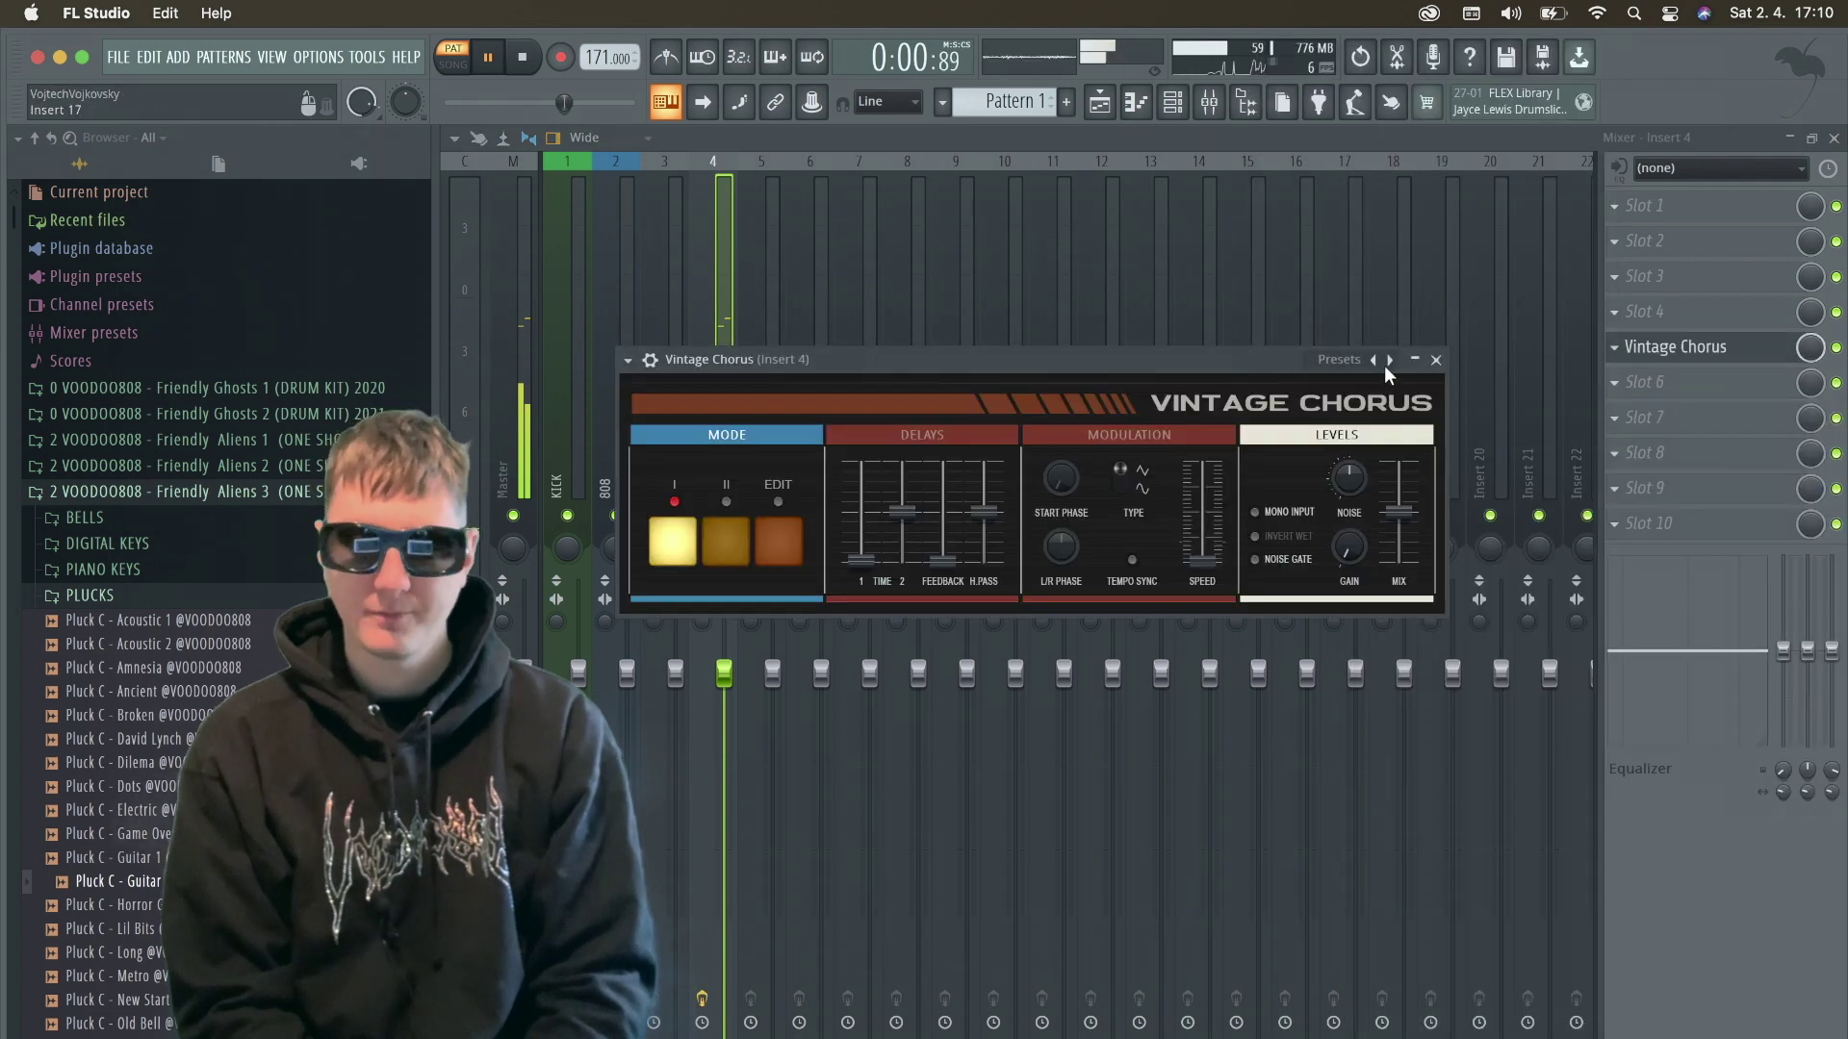
click(1388, 362)
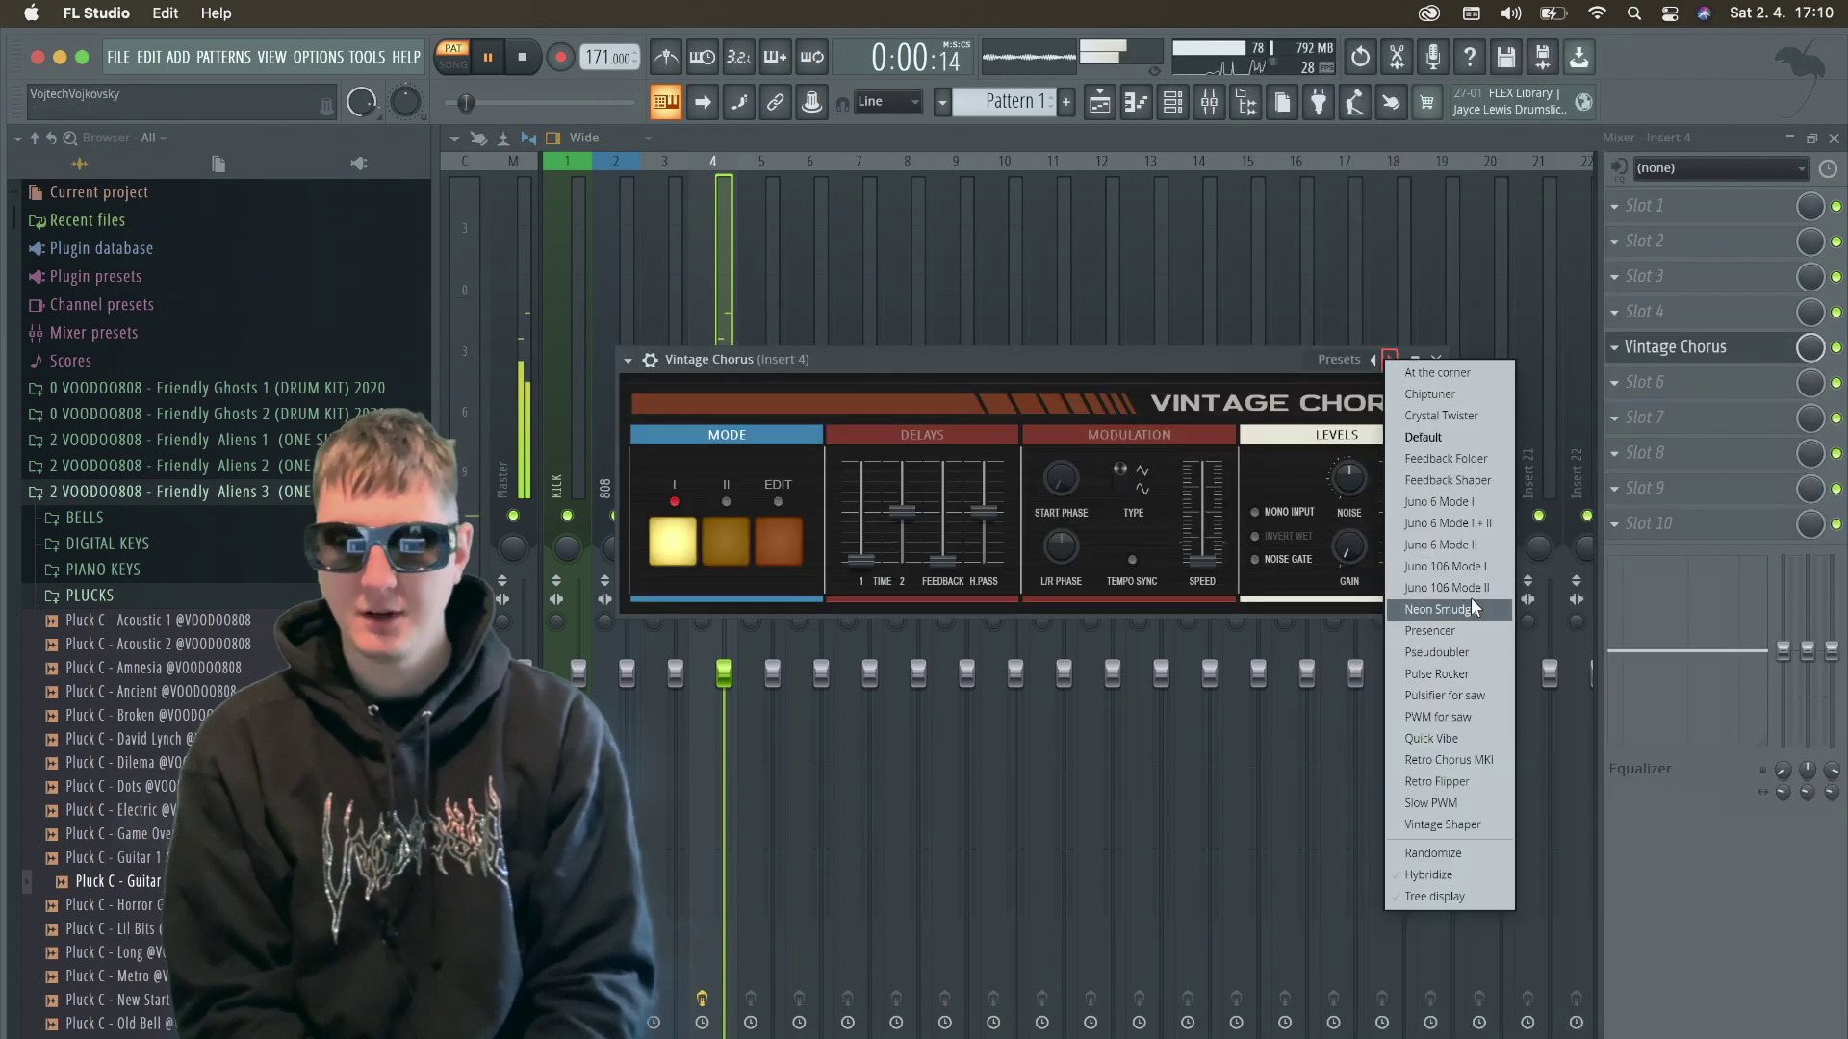
click(1446, 587)
click(1638, 343)
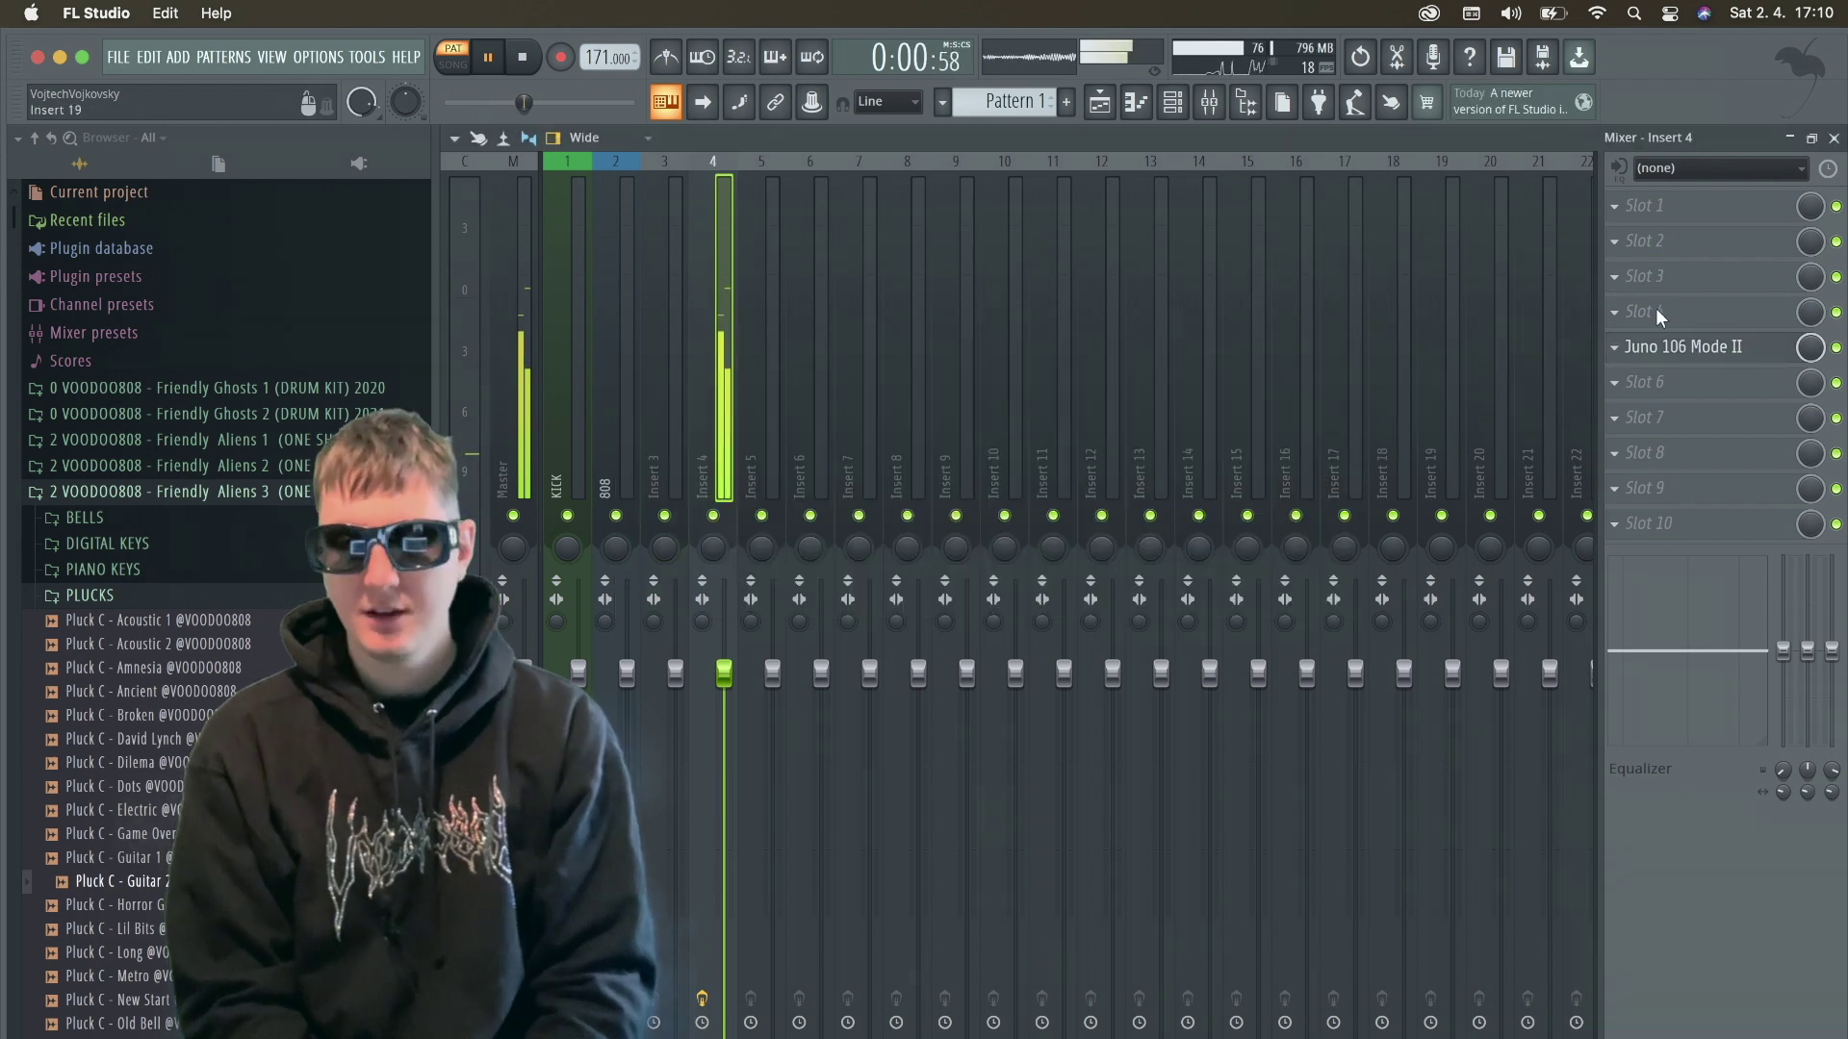
Add Fruity parametric EQ 2 with a high cut to slot 4 and Gross Beat to slot 6 of Insert 4.
click(1637, 316)
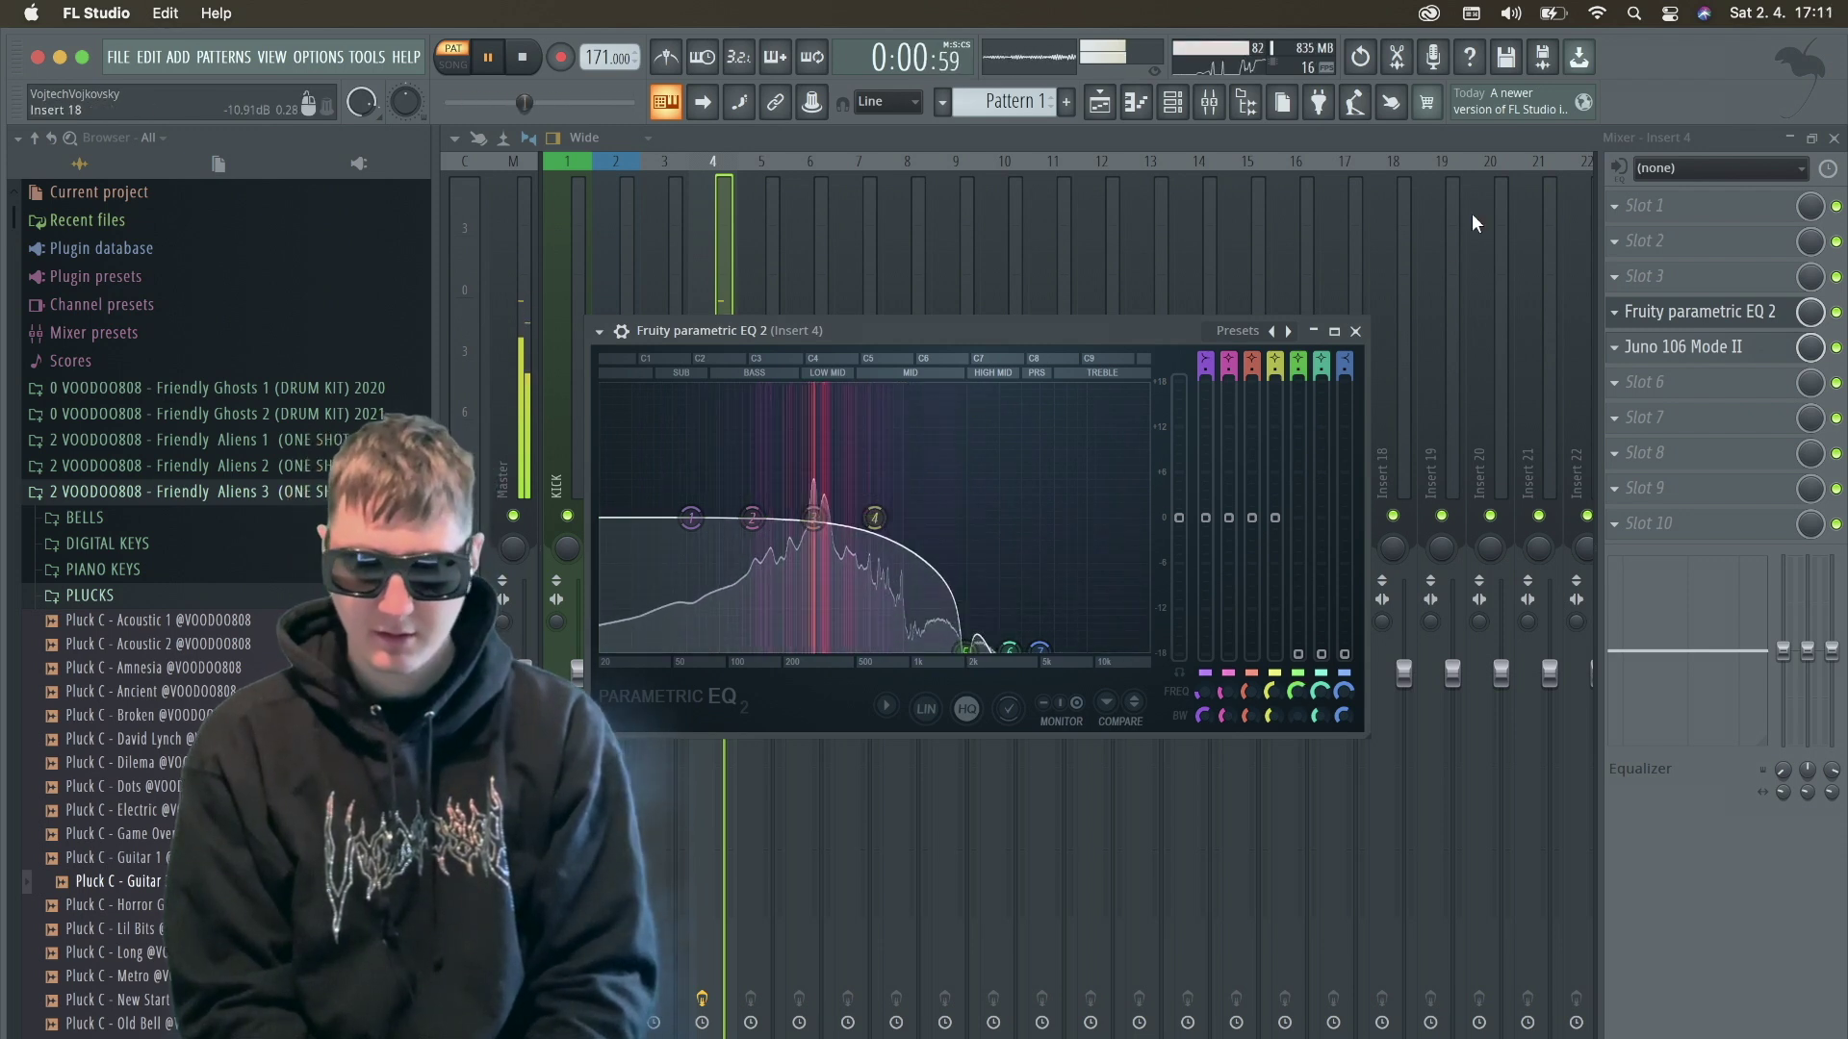
click(1705, 388)
mouse_move(1694, 411)
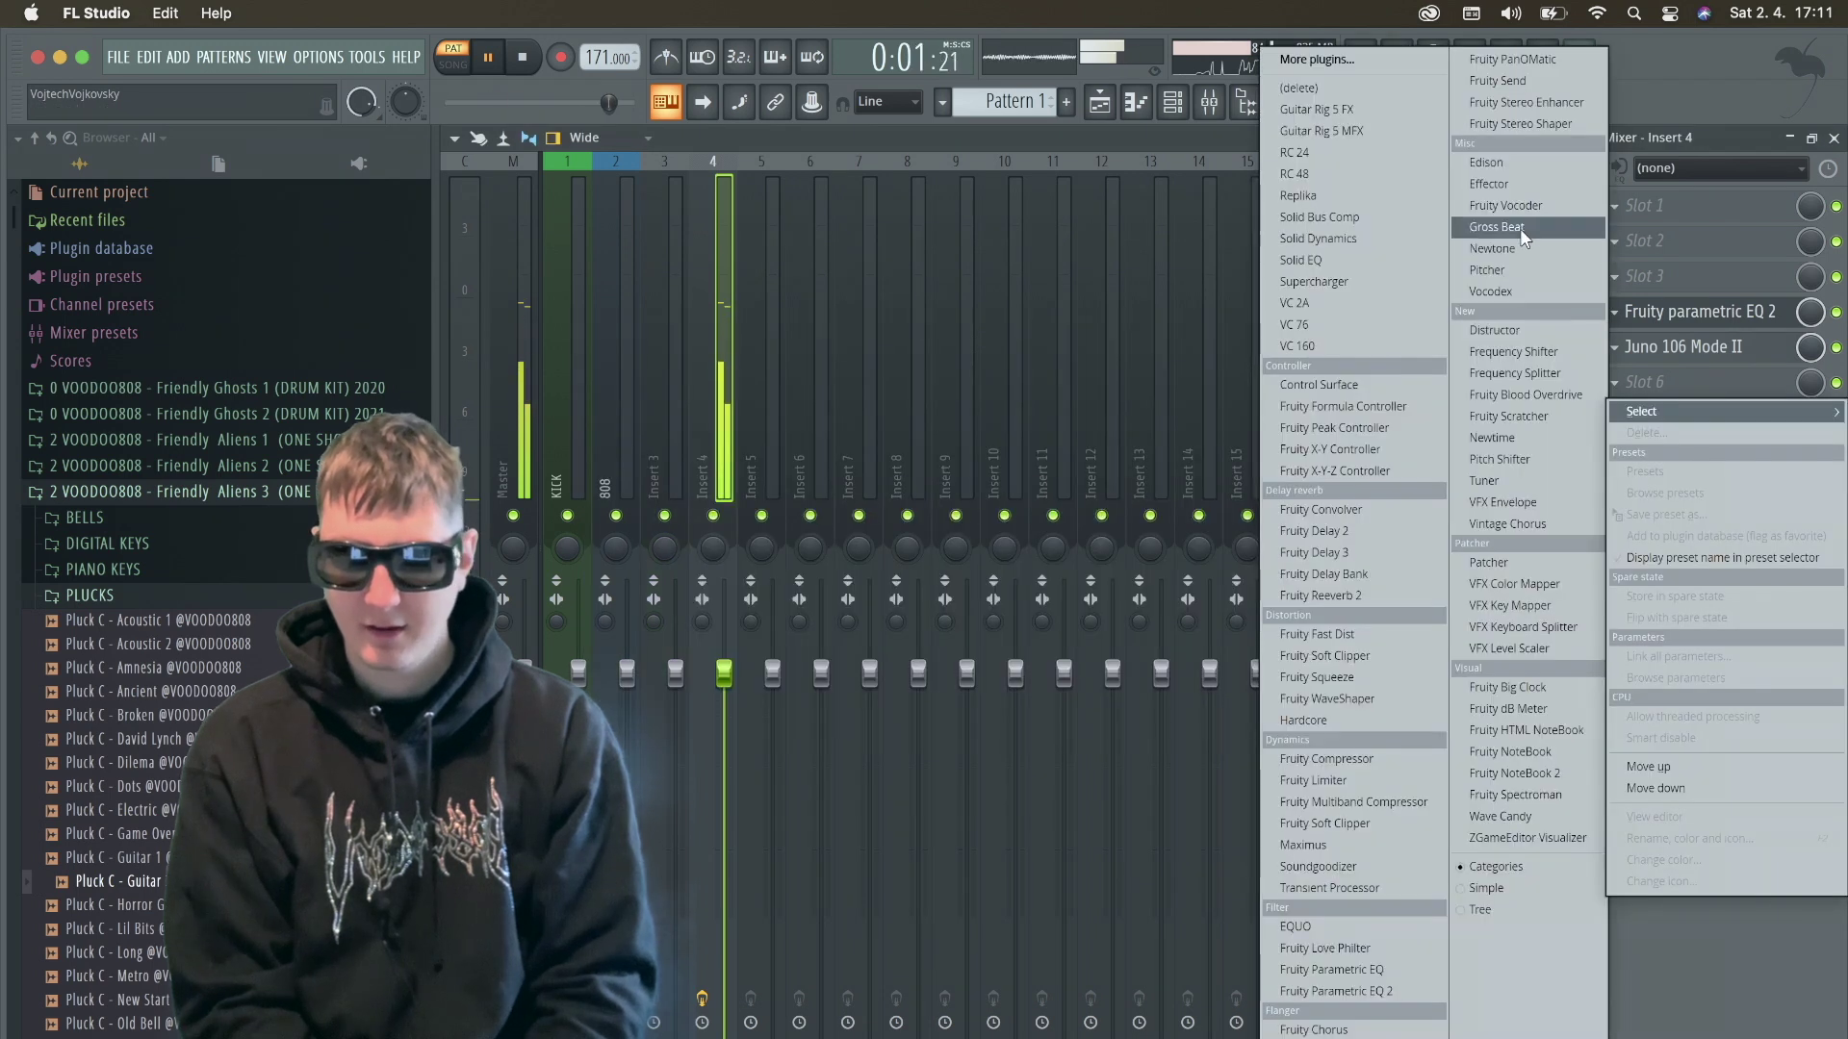
click(1522, 249)
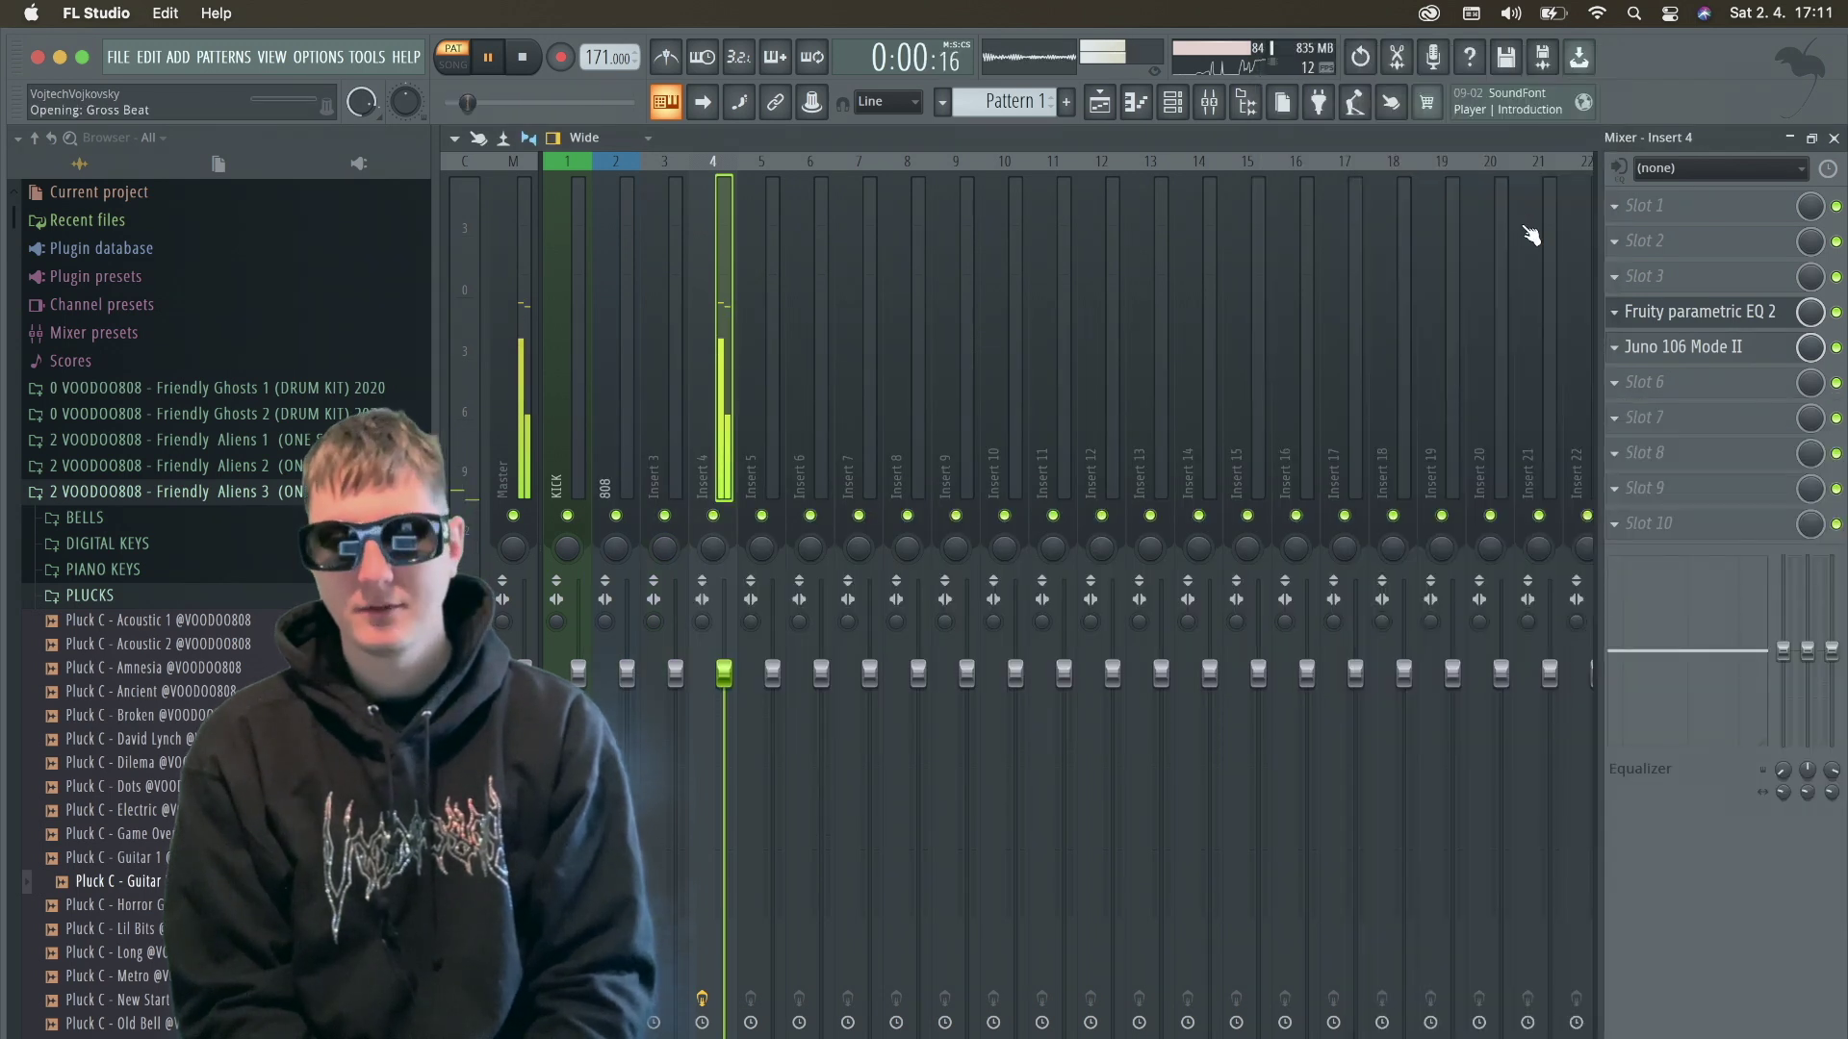
key(space)
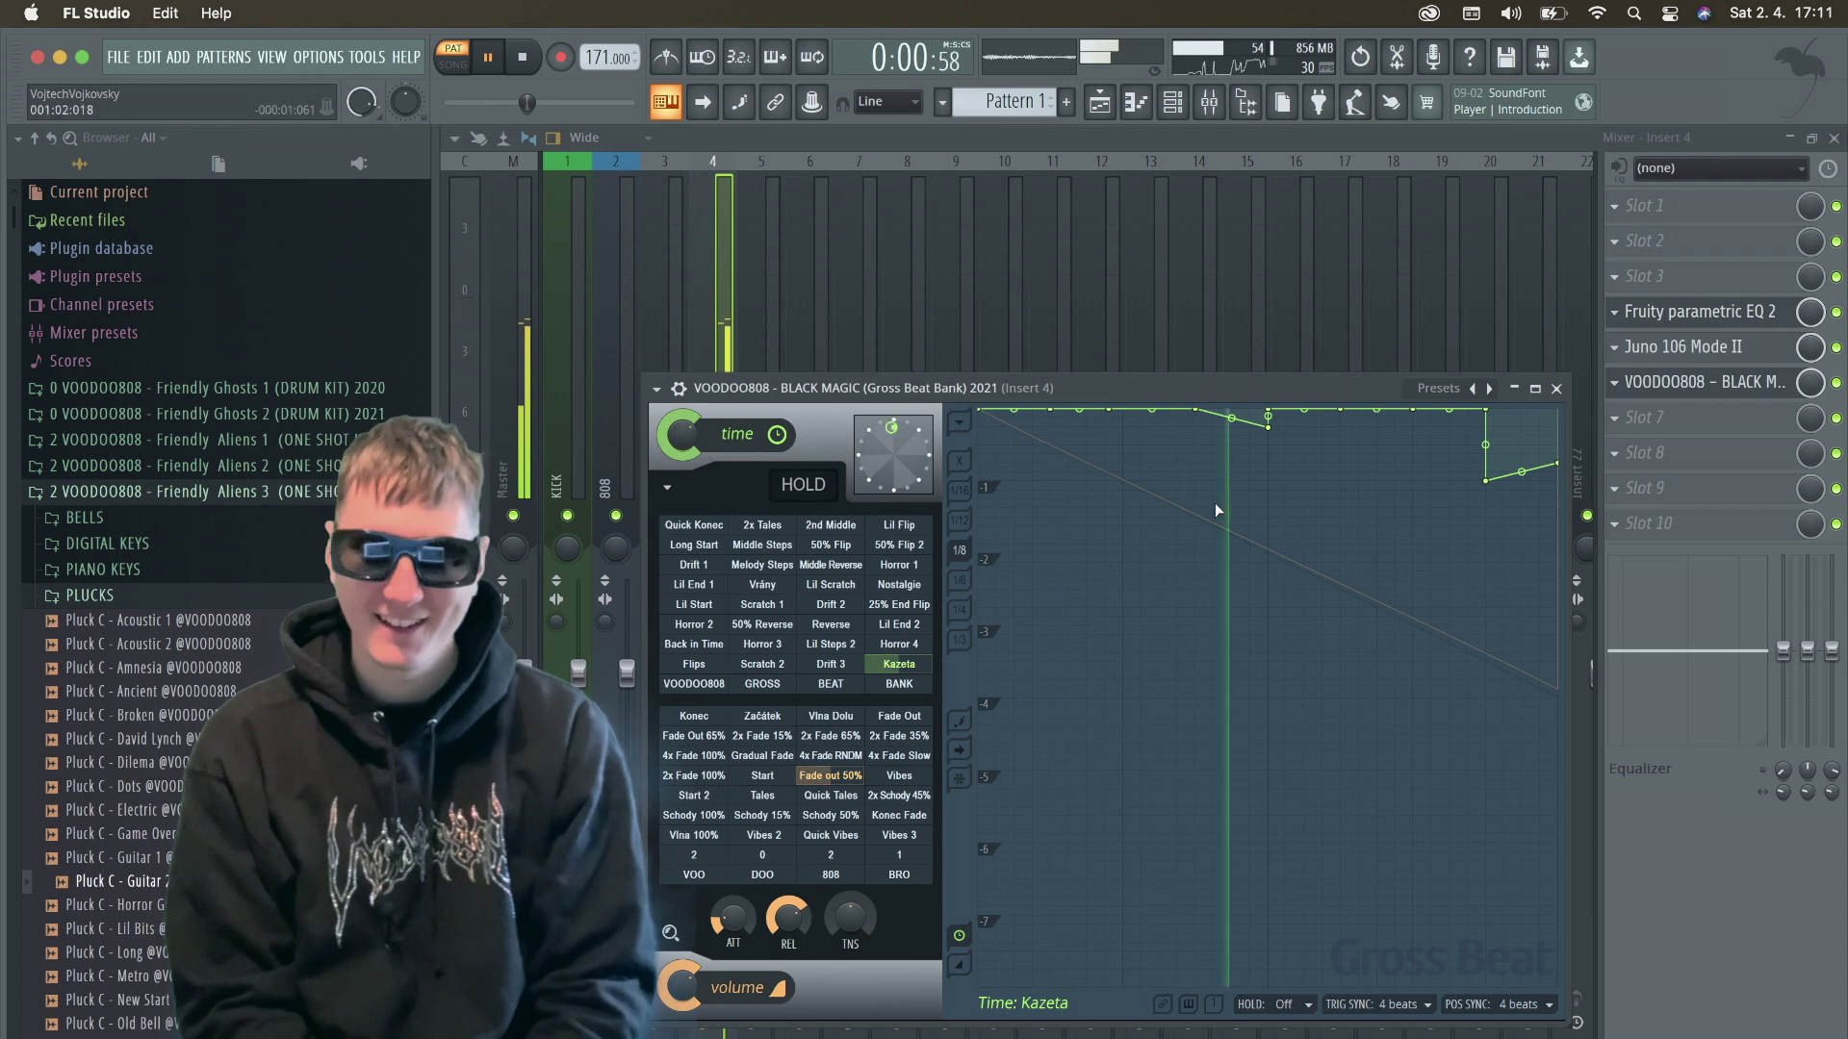
Delete the sharp drop point near the end of Gross Beat's Kazeta time envelope and raise its end point to a slight dip.
right_click(1491, 481)
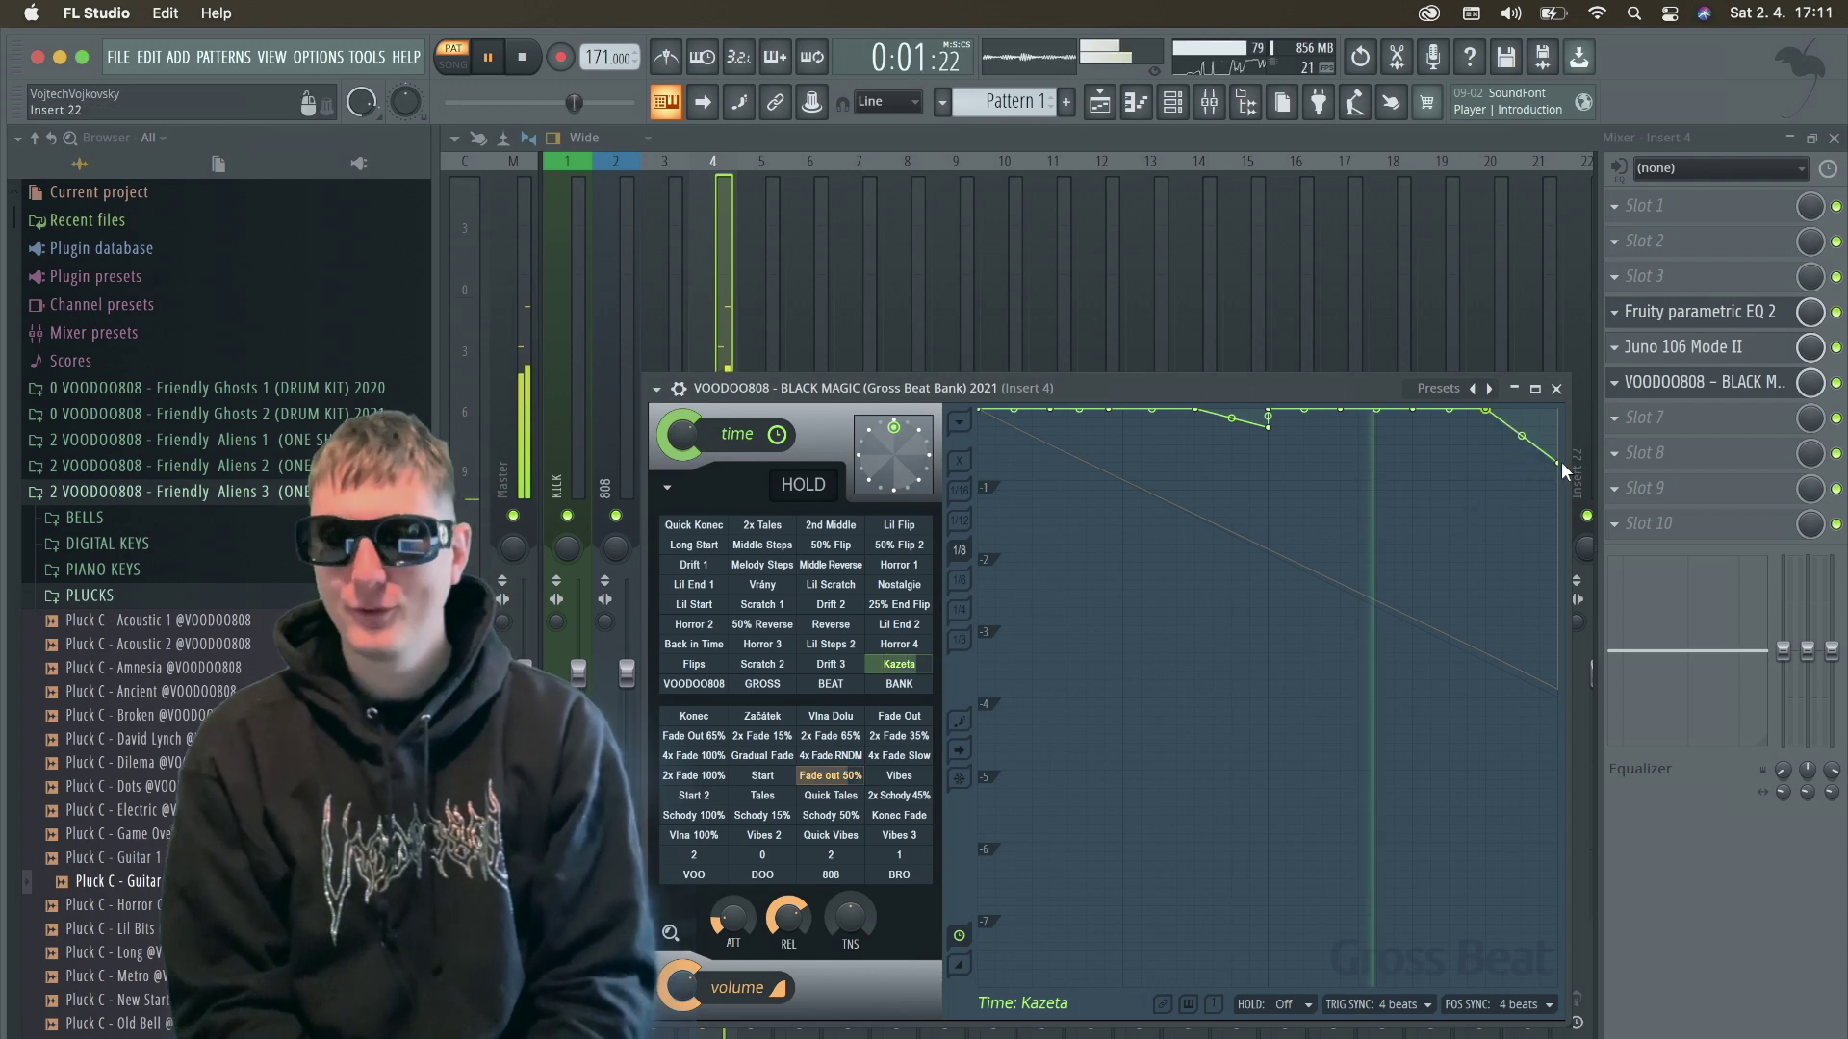
drag(1565, 435, 1566, 430)
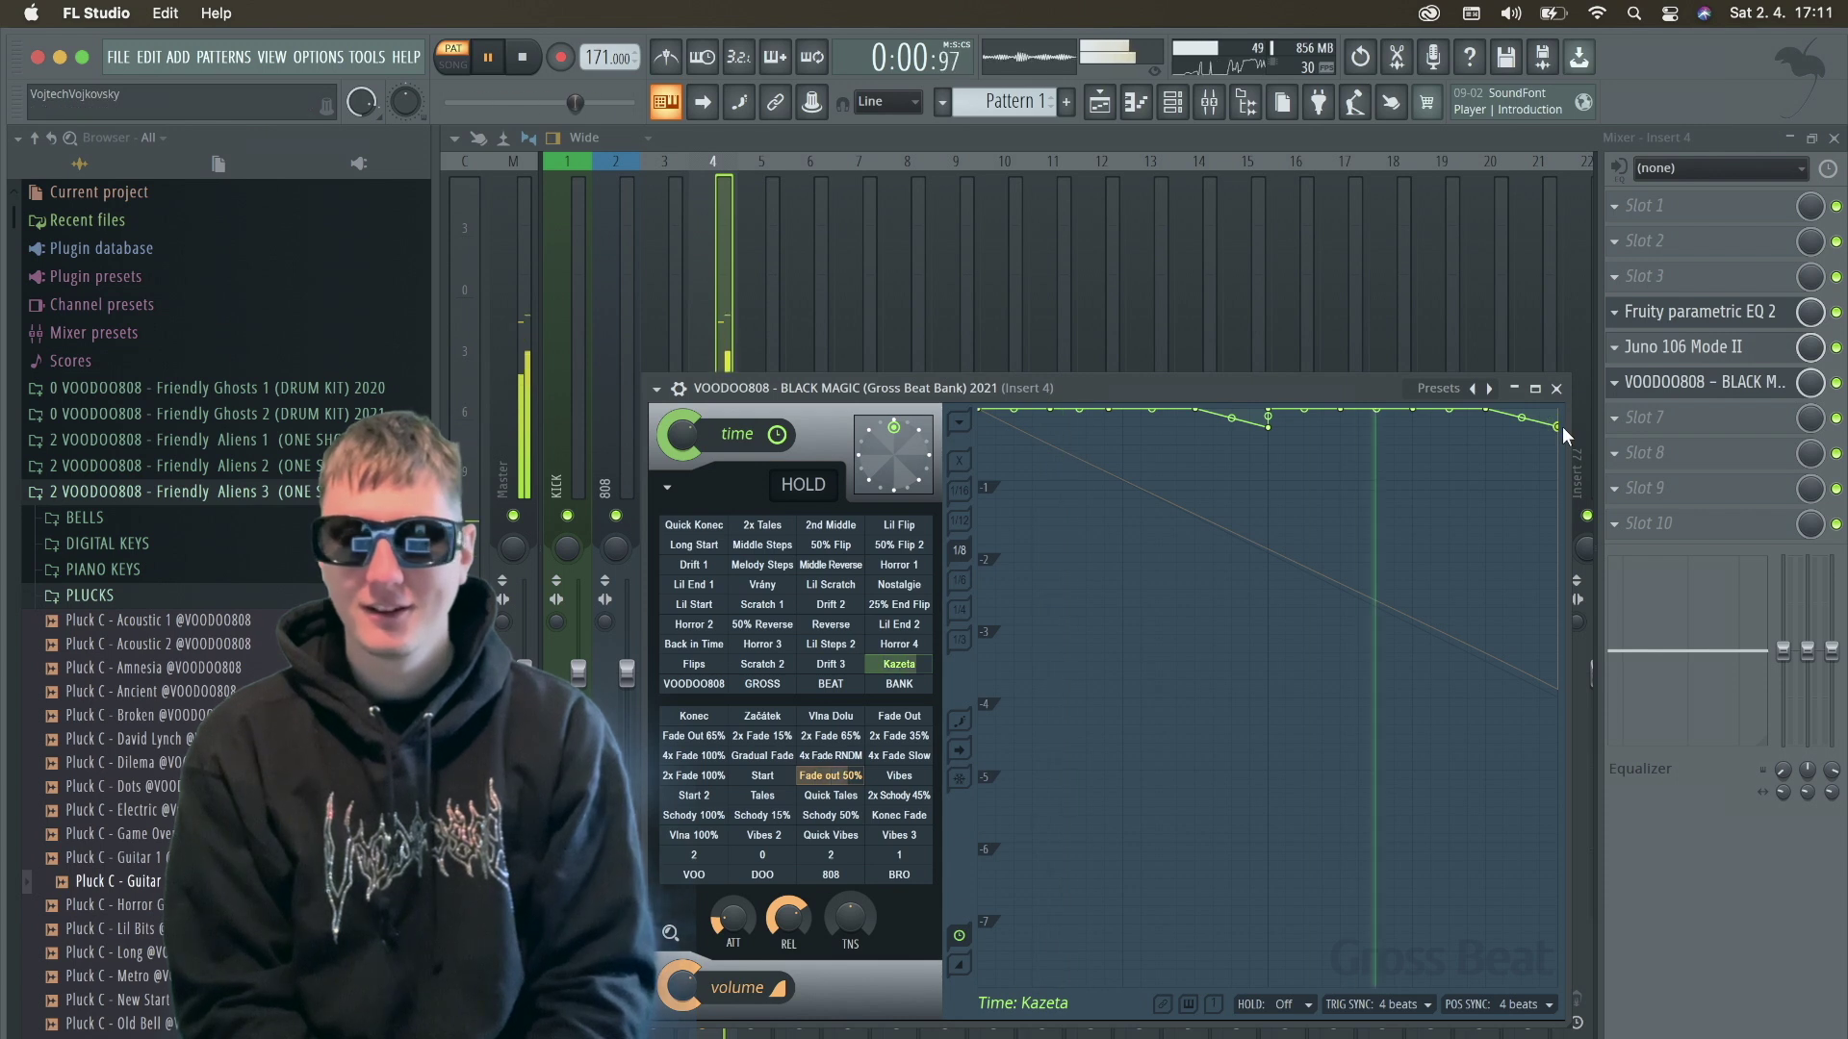
click(1556, 388)
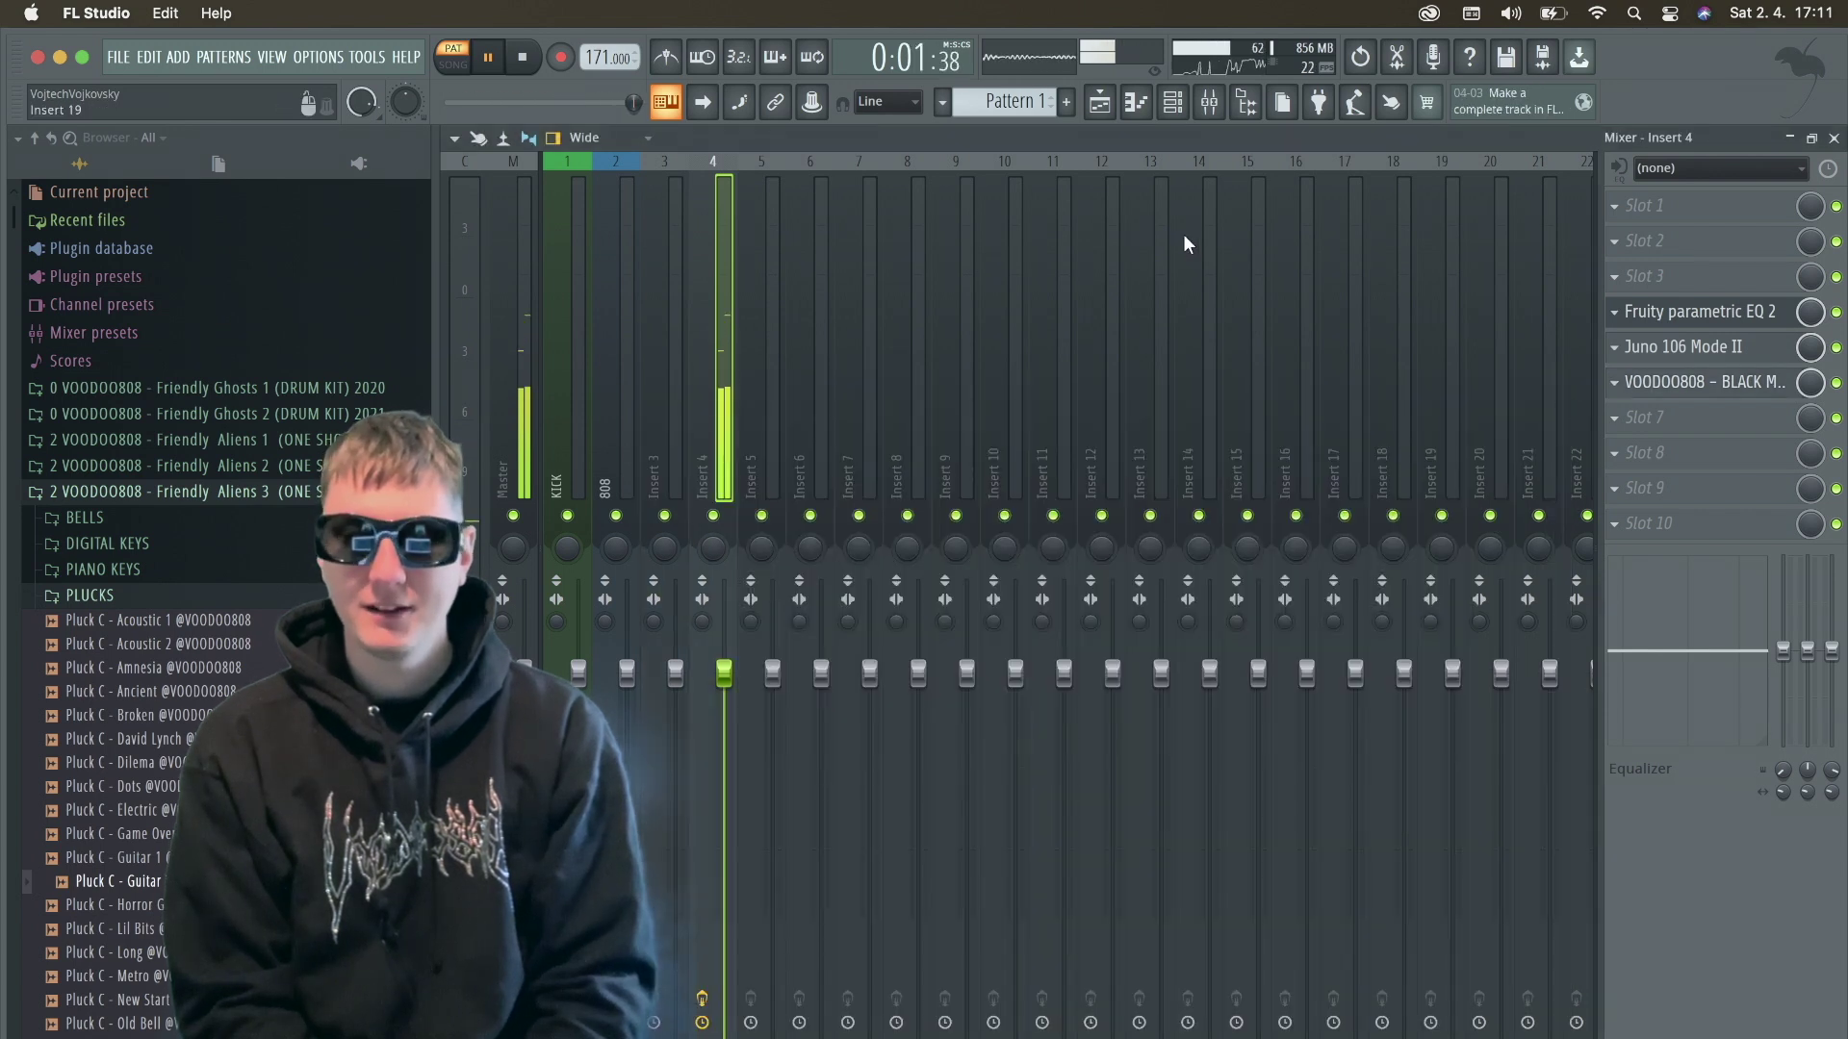
Add the HI HAT - Gucci Belt sample as a new channel with a hit on every second step and start playback.
click(1173, 104)
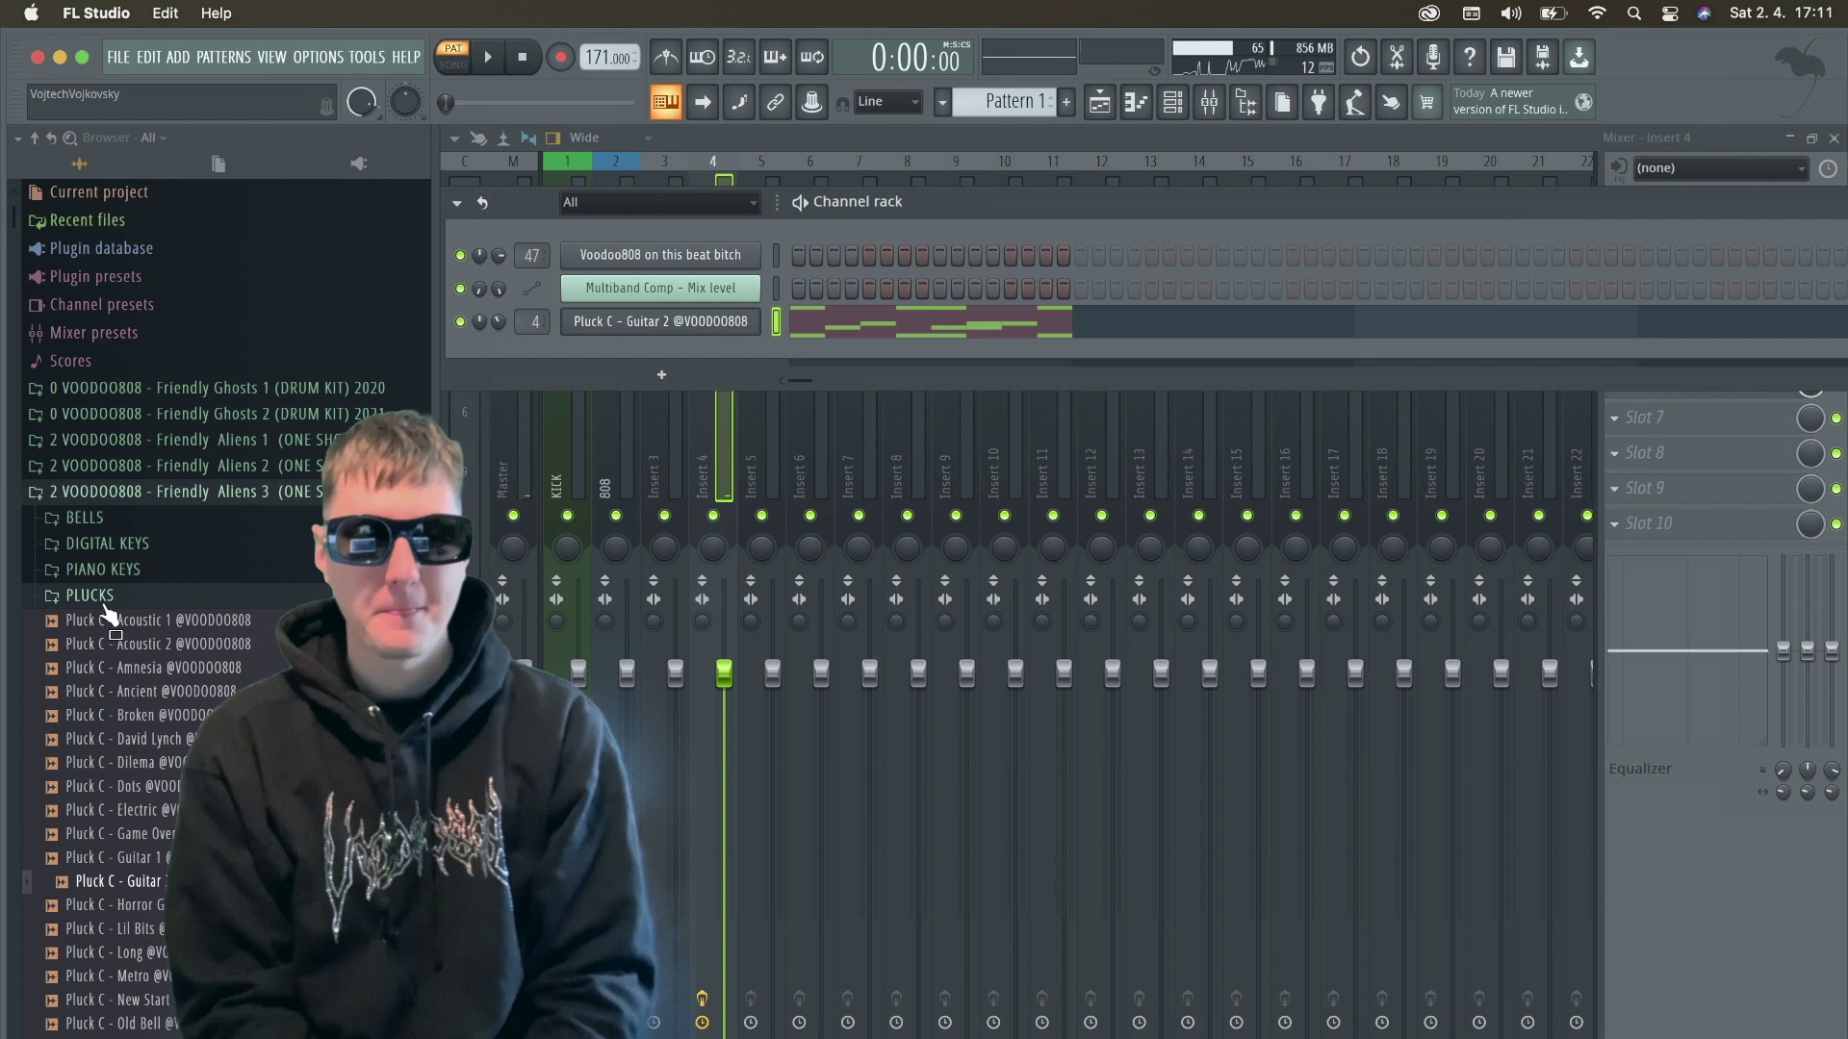
drag(701, 385, 731, 349)
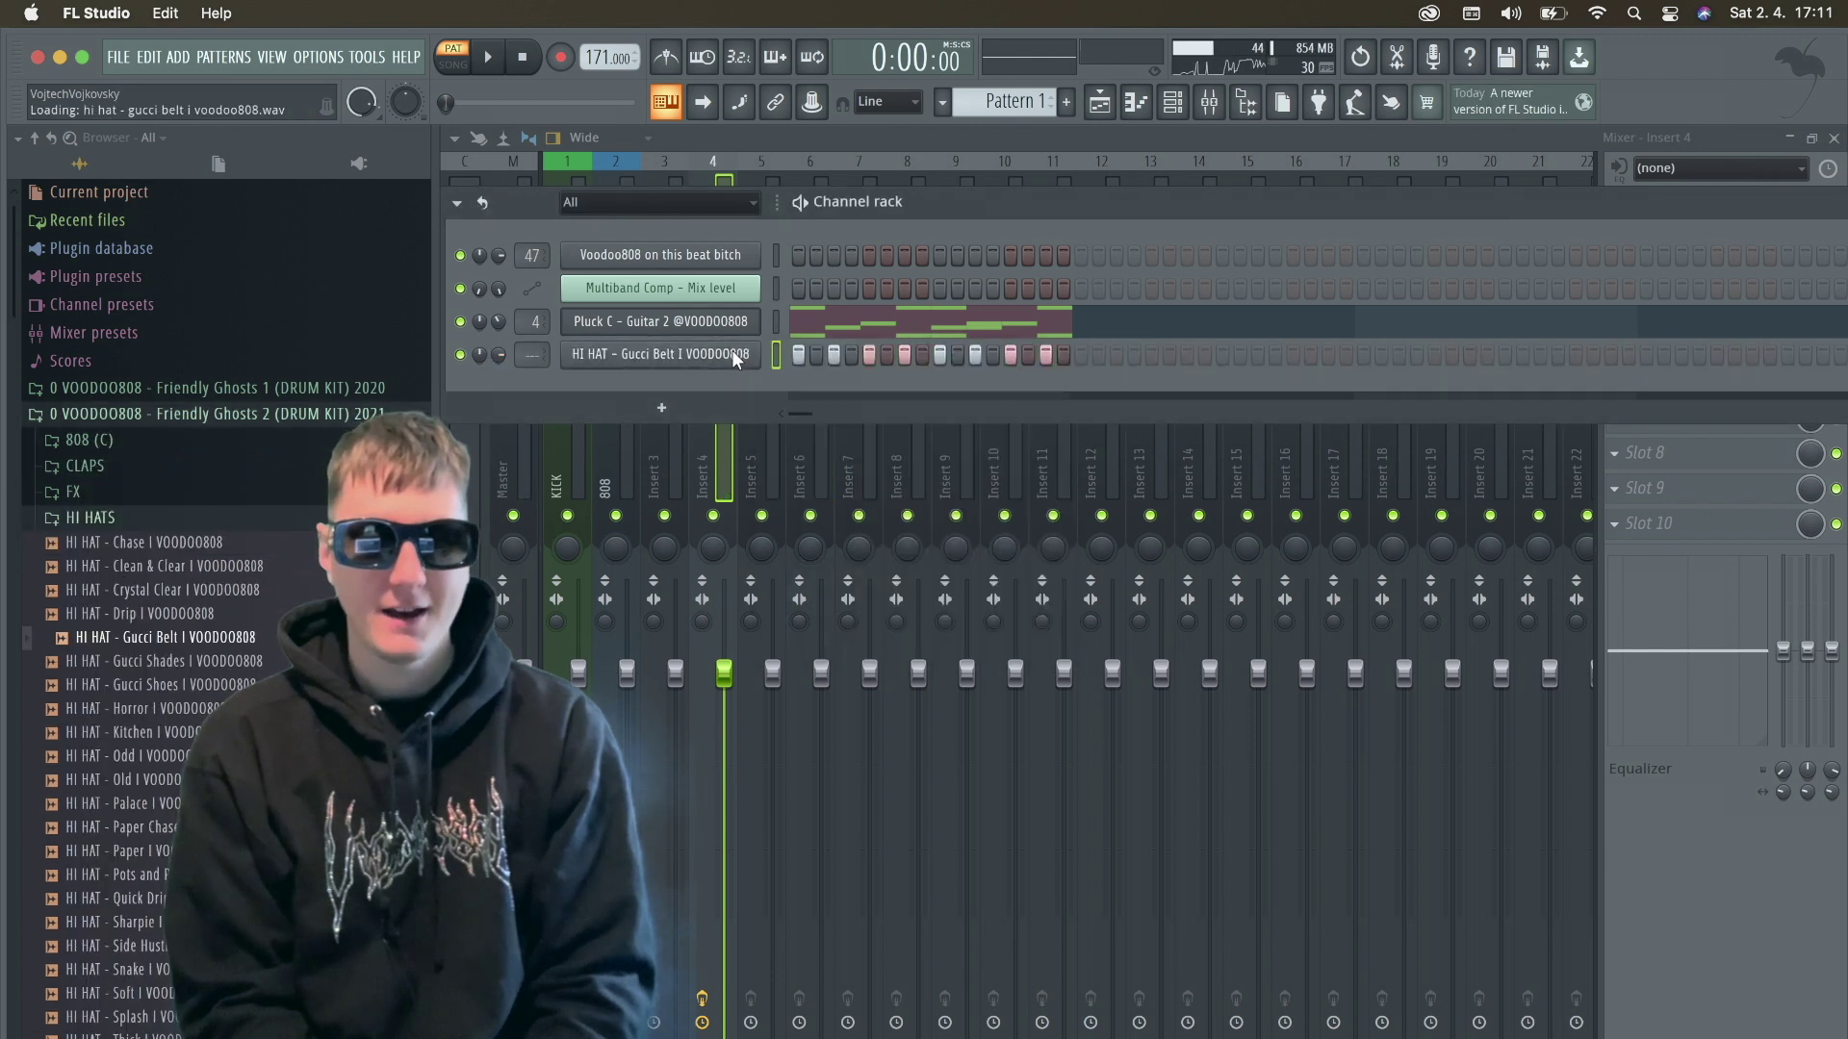
key(space)
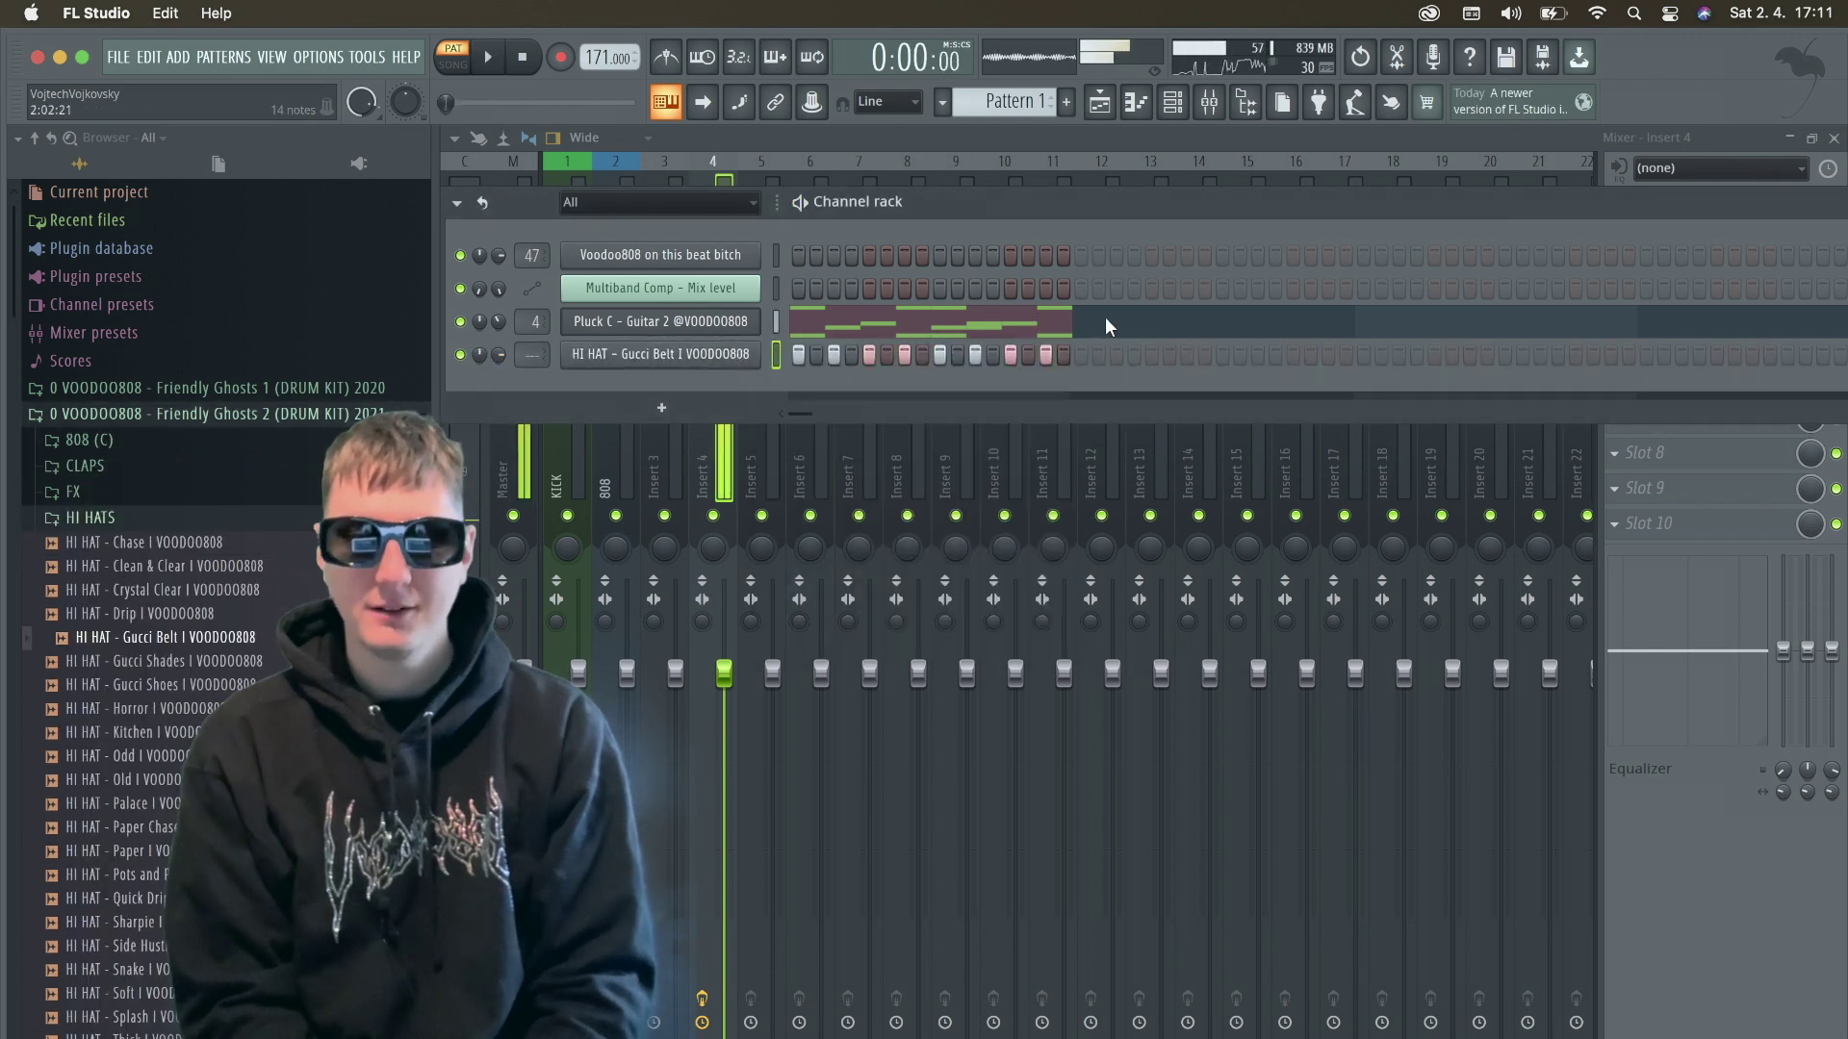
click(1106, 320)
key(ctrl+e)
click(488, 57)
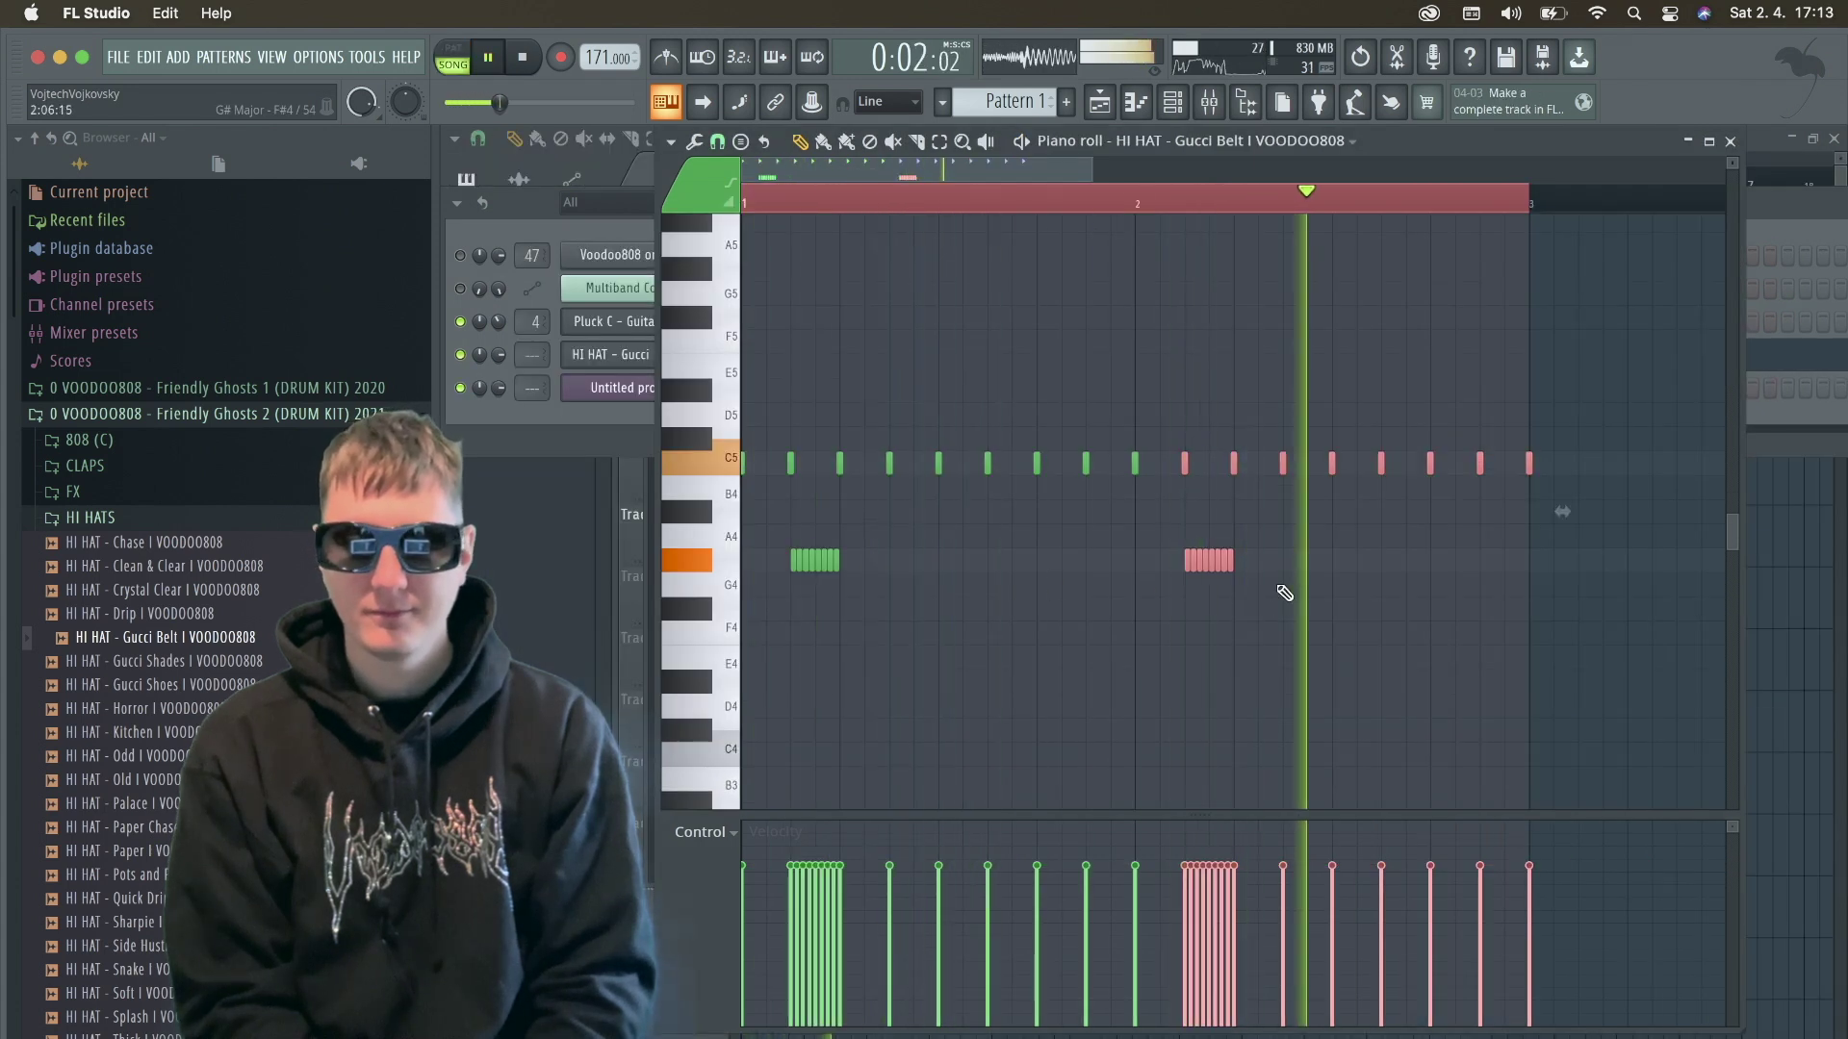
Delete the copied hi-hat roll in bar 2 and the extra C5 hit at the start of bar 3.
right_click(1220, 562)
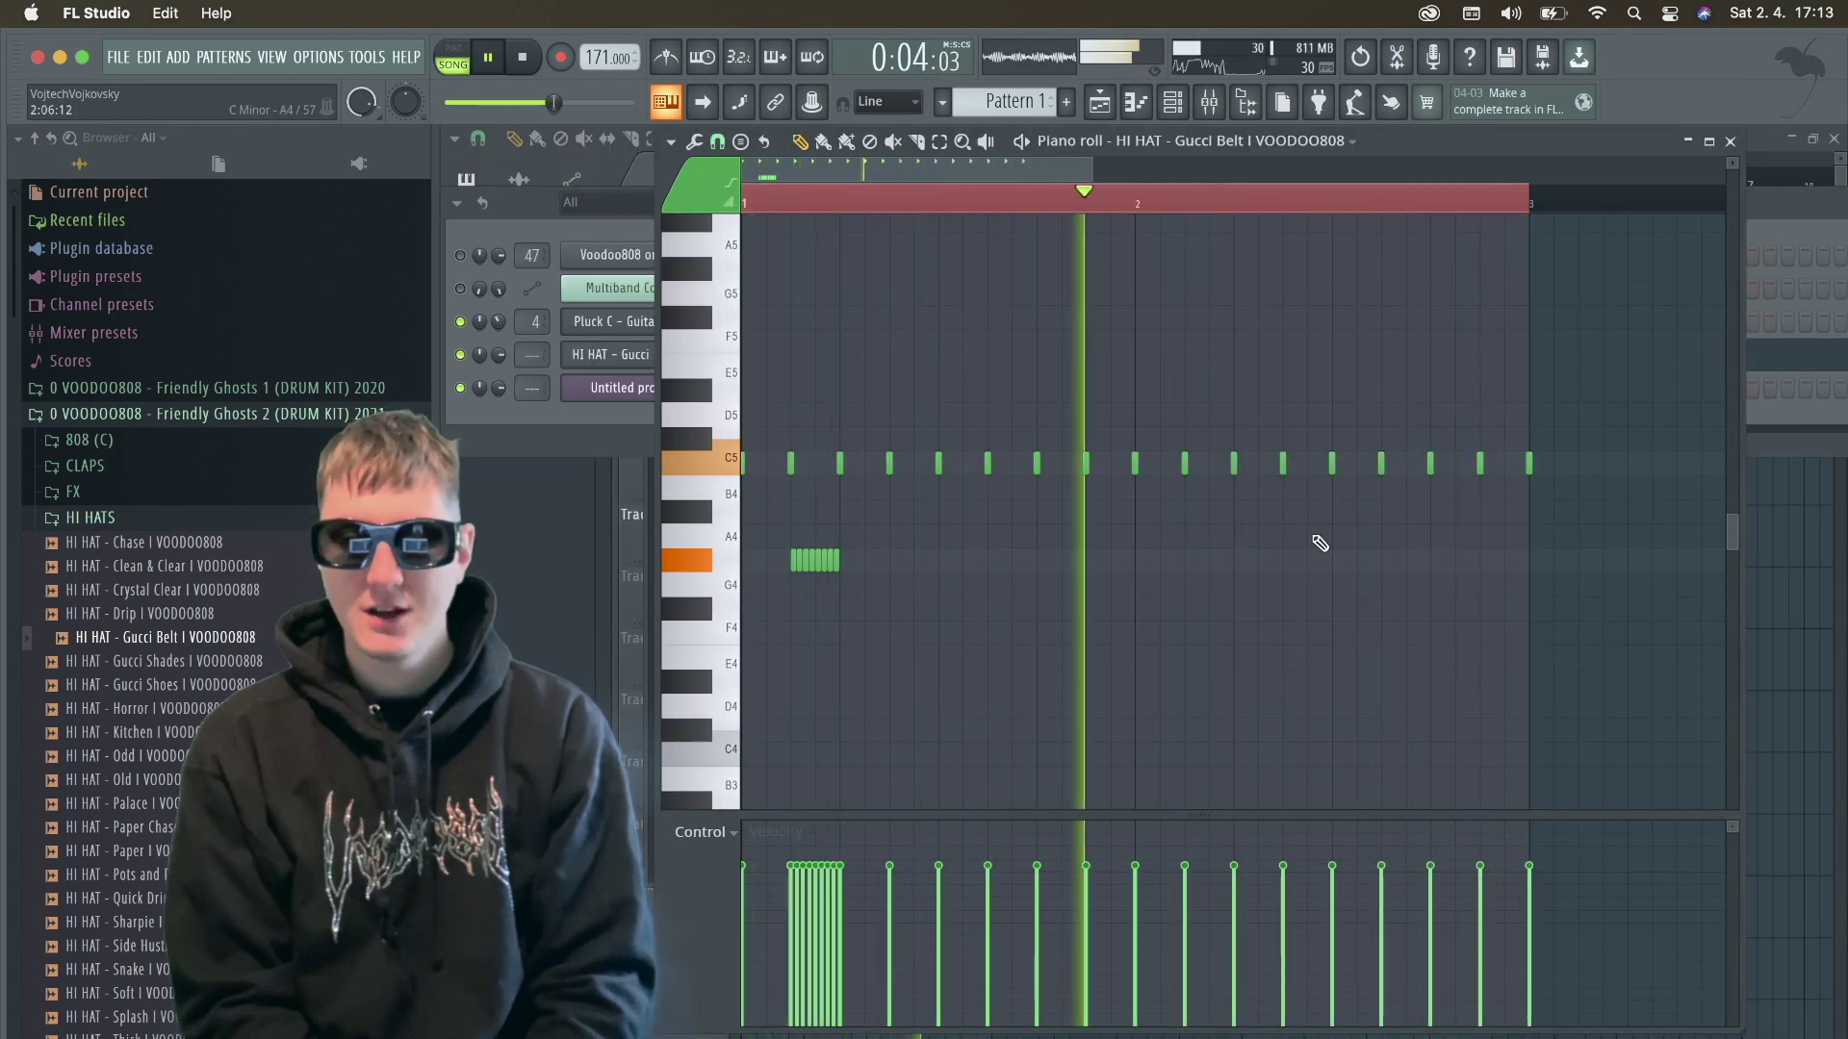
right_click(1527, 463)
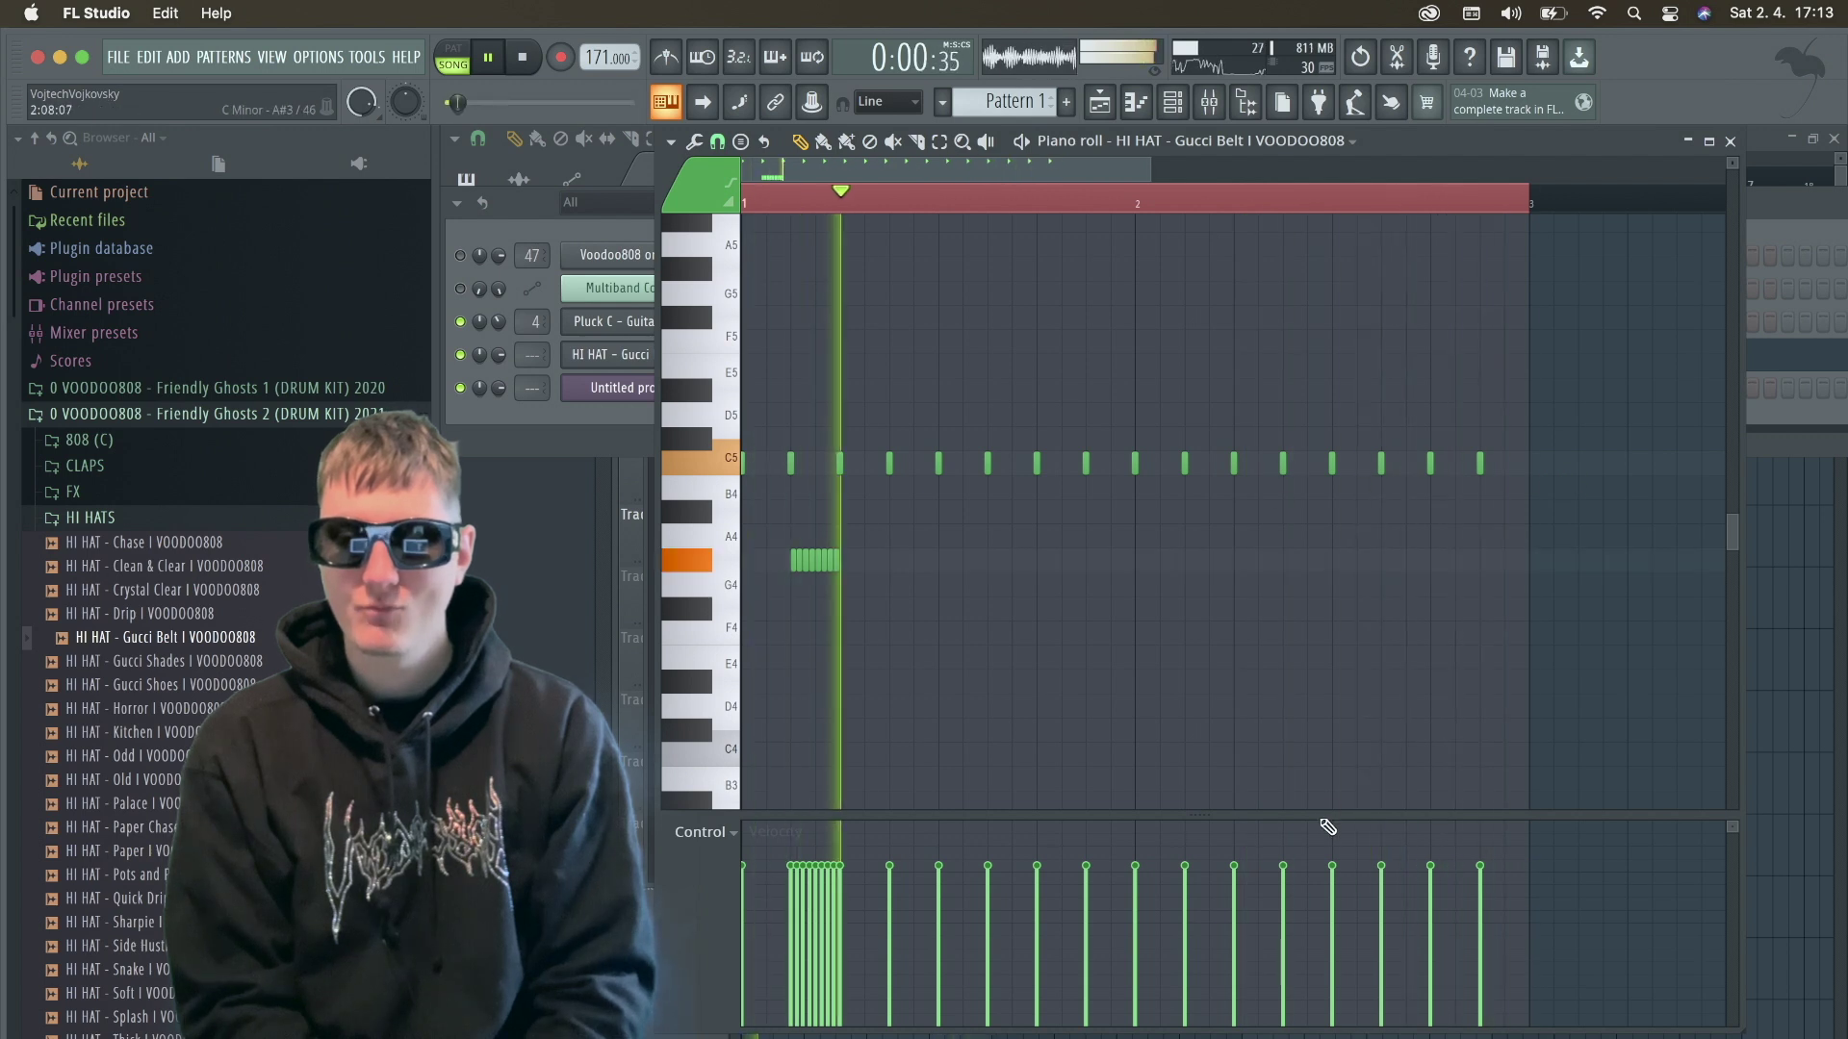
Try lower velocities on the fourth and third hi-hat hits of bar 2, then delete the third hit.
click(1285, 975)
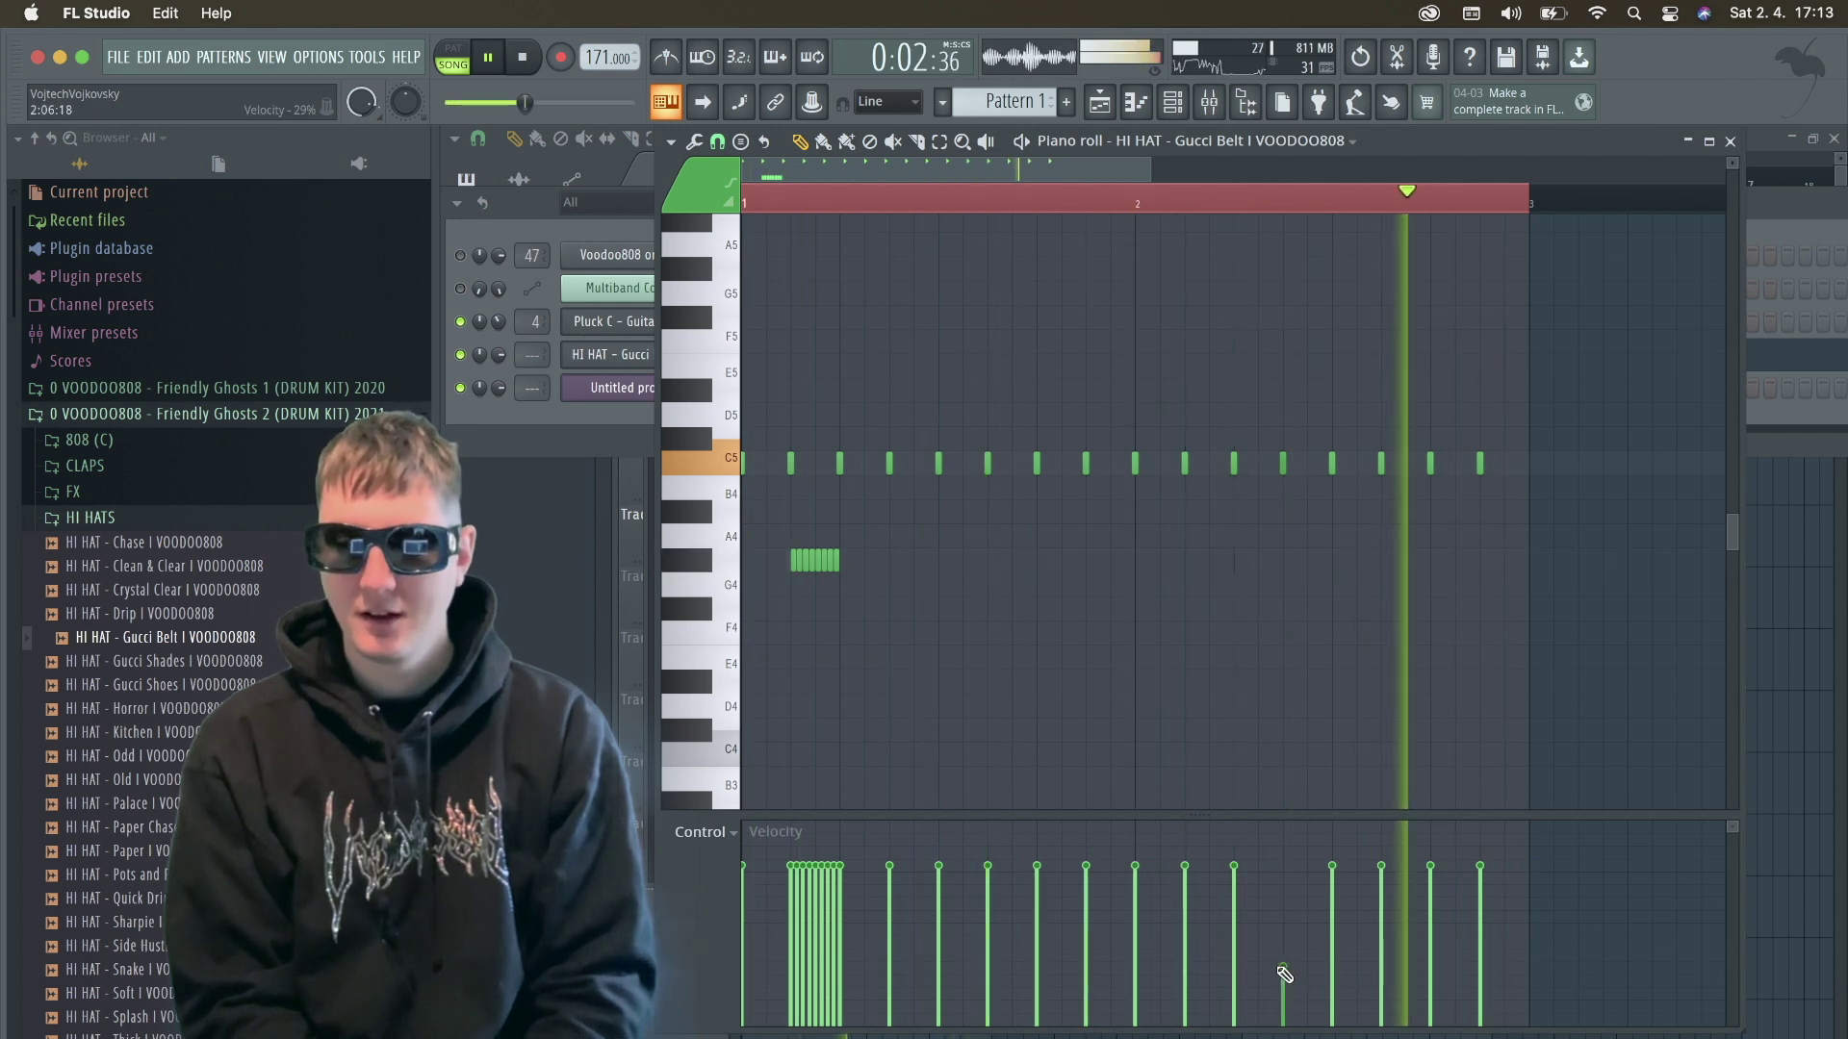
click(1286, 870)
click(1237, 1009)
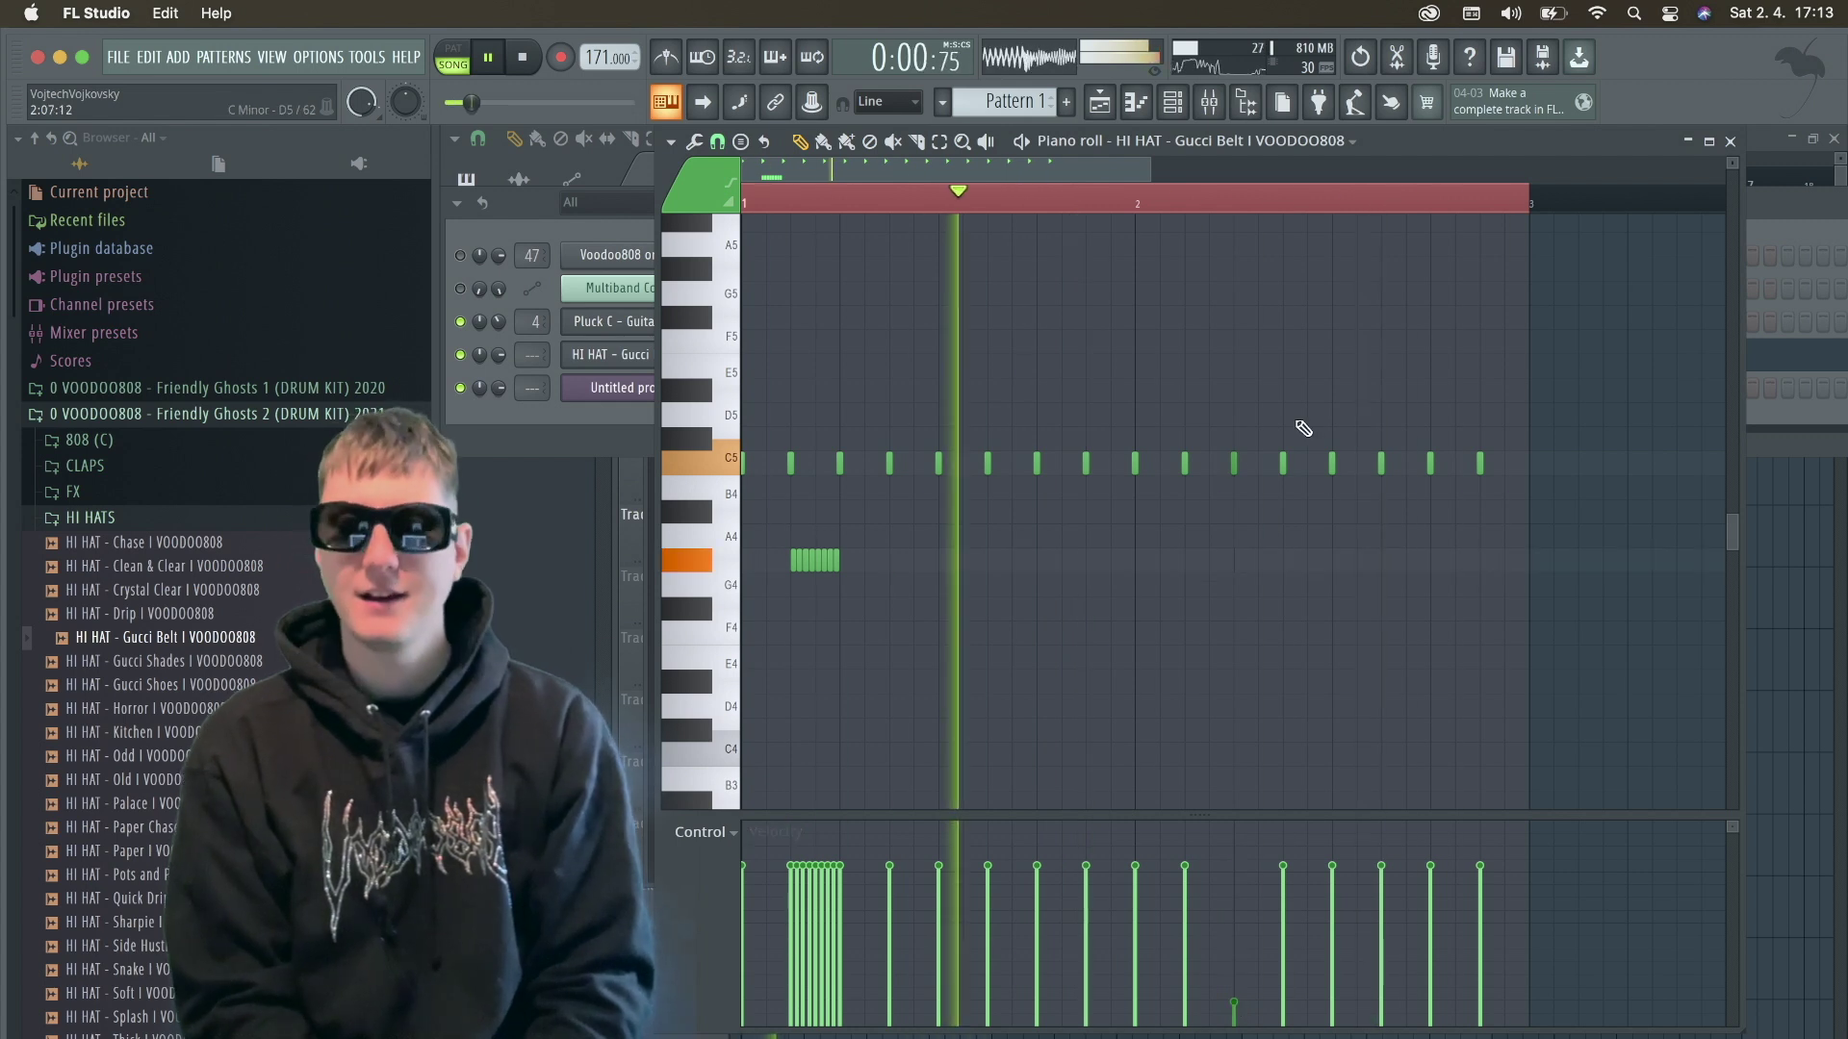
right_click(1236, 463)
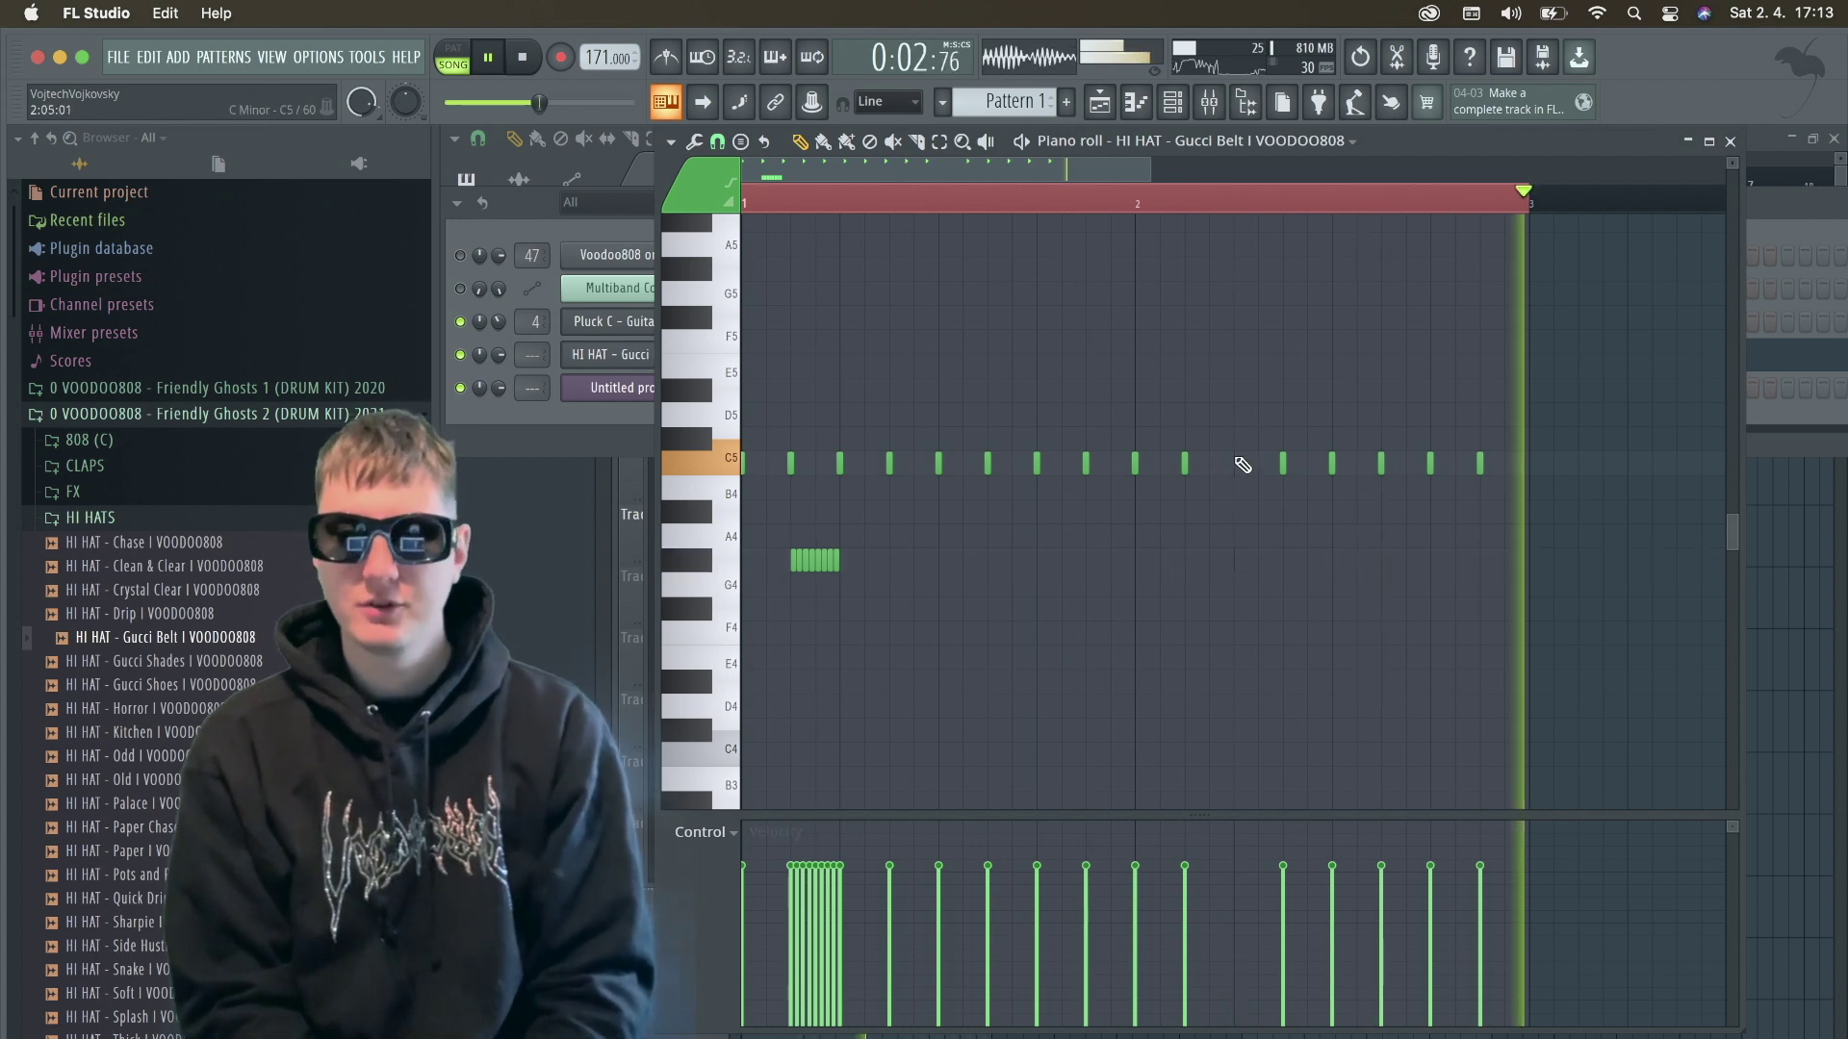
Place three overlapping, descending low-velocity hi-hat notes A4, G4 and F#4 in the gap in bar 2.
click(1241, 536)
click(1272, 585)
click(1302, 608)
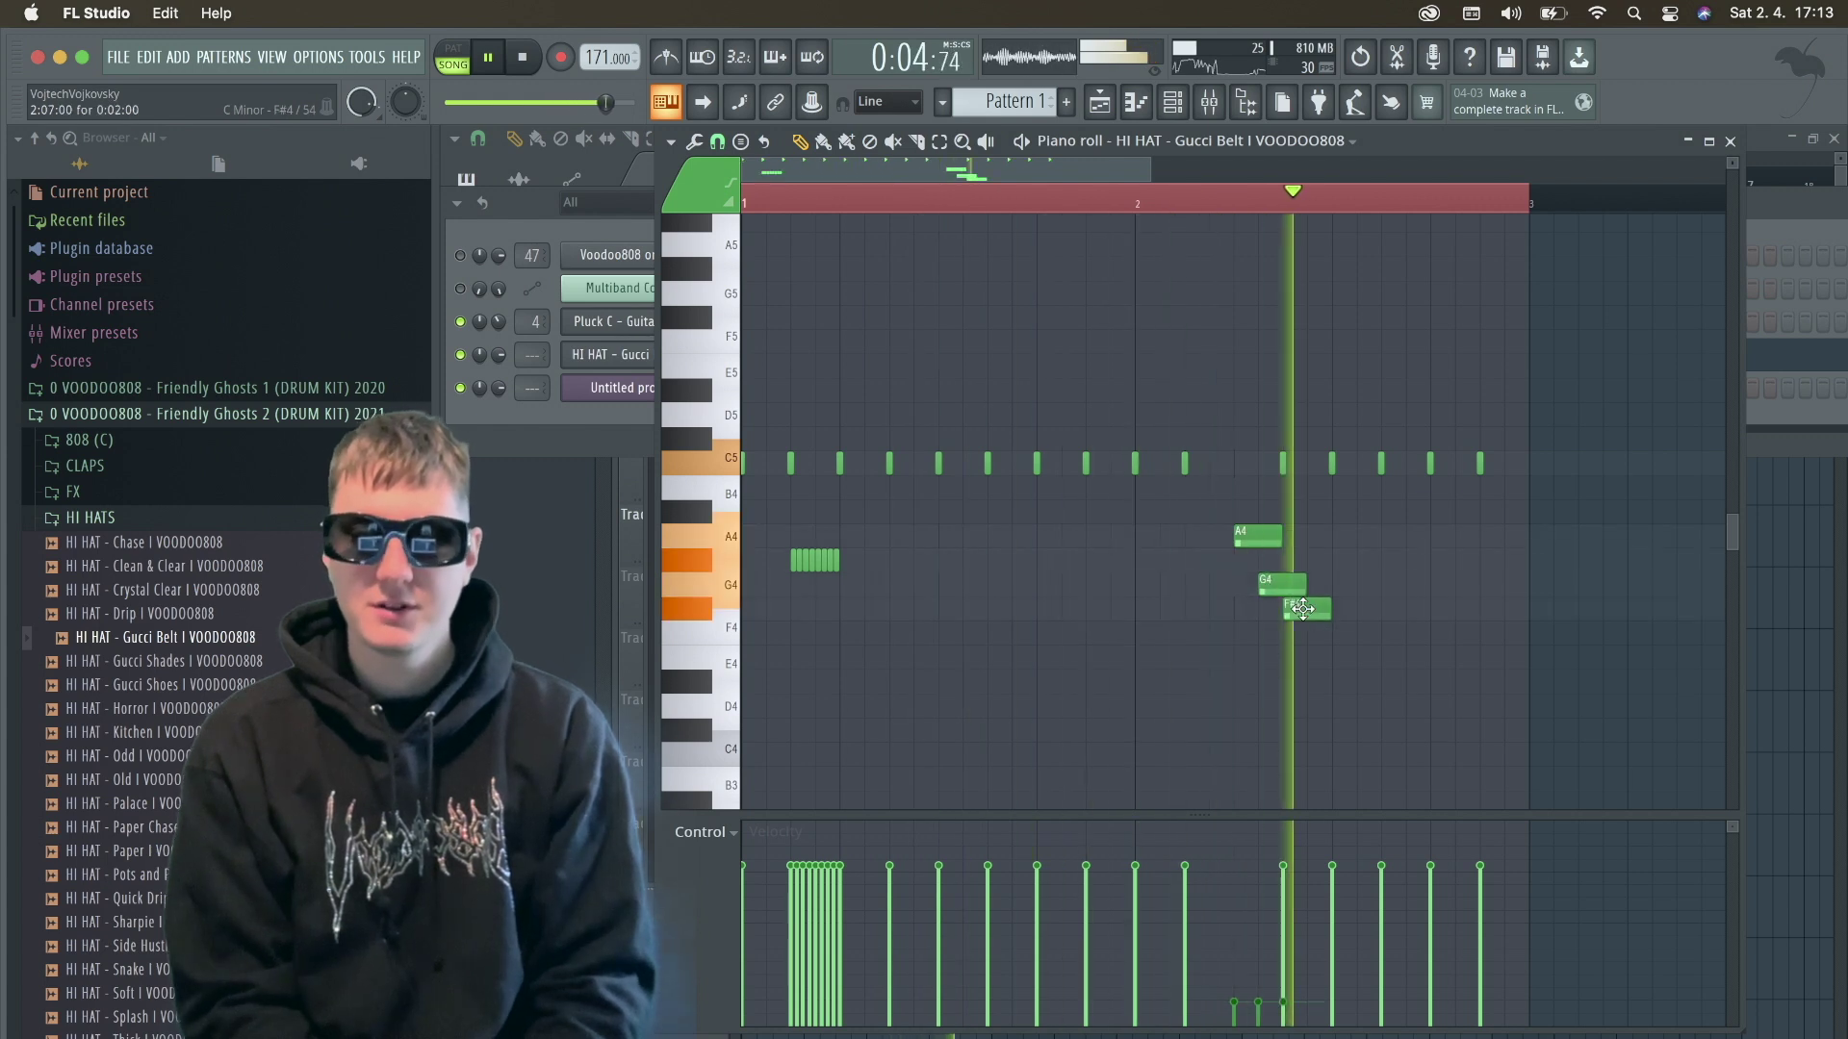
right_click(1304, 609)
key(ctrl+z)
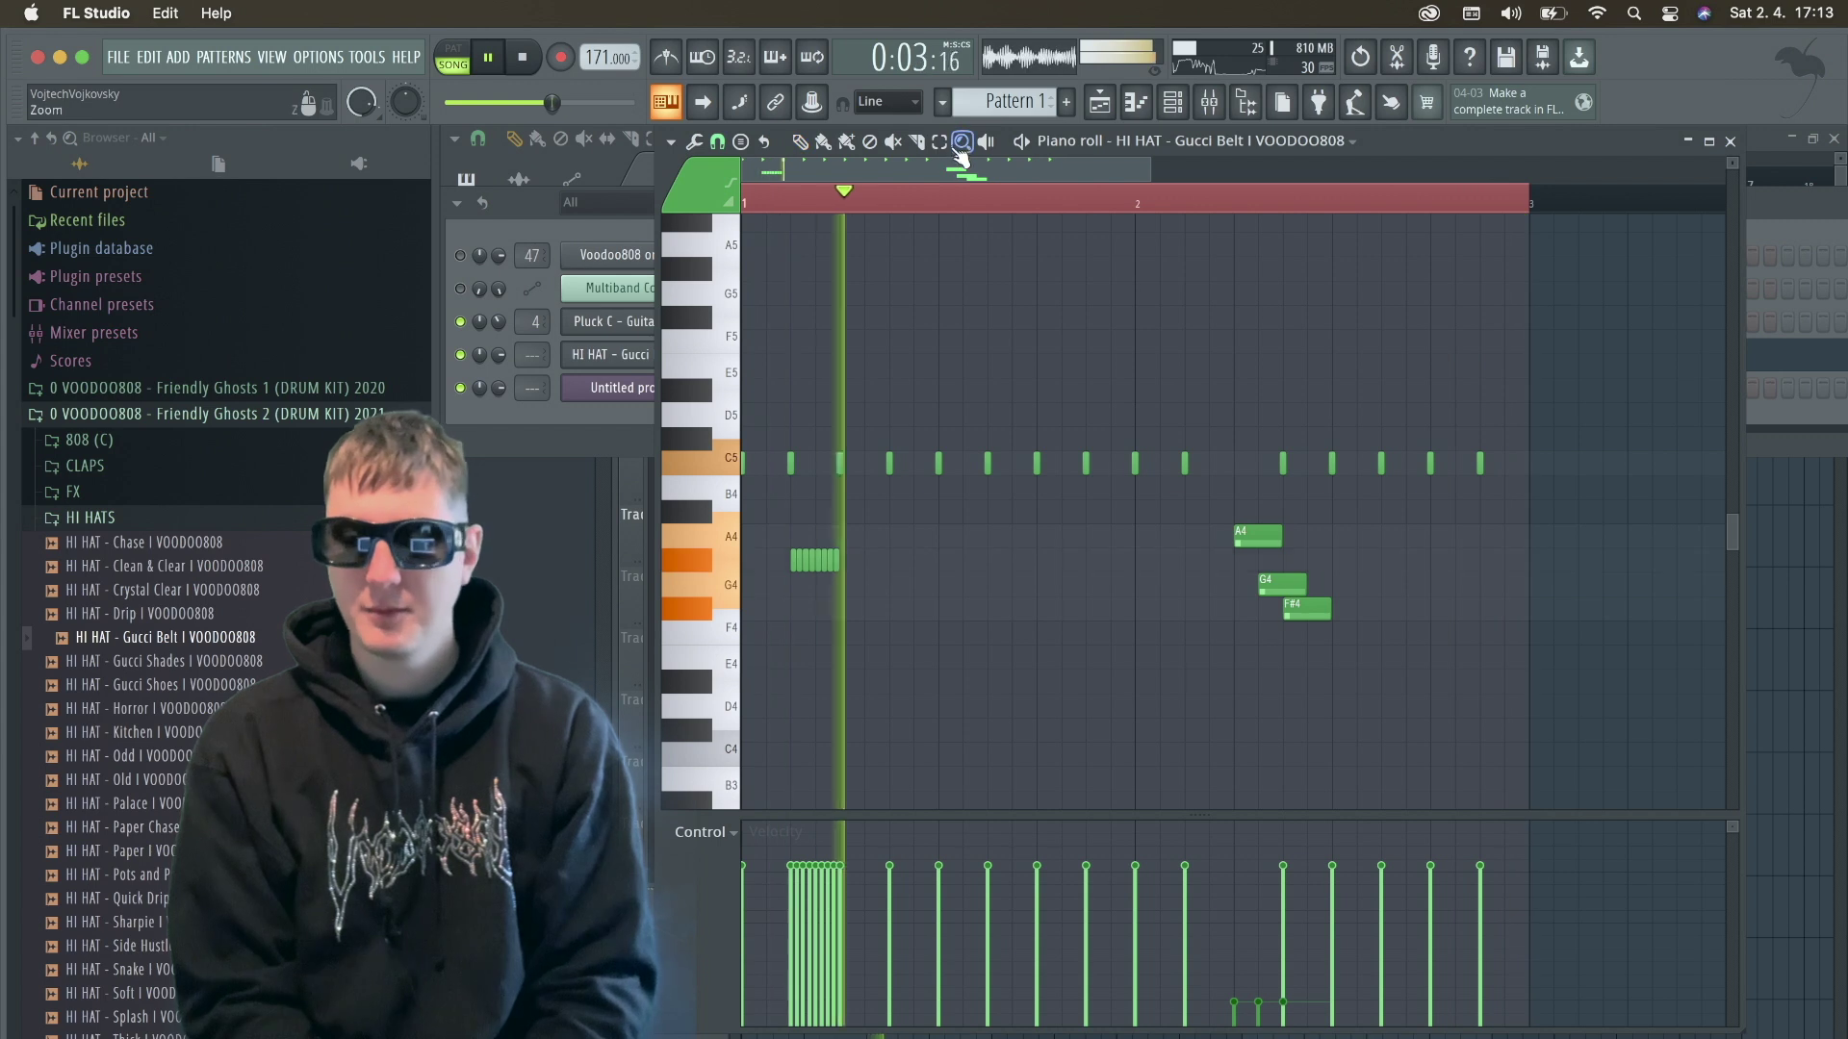
Select the hi-hat roll in bar 1 and the three descending notes in bar 2, and transpose them up five semitones.
drag(1431, 700, 709, 532)
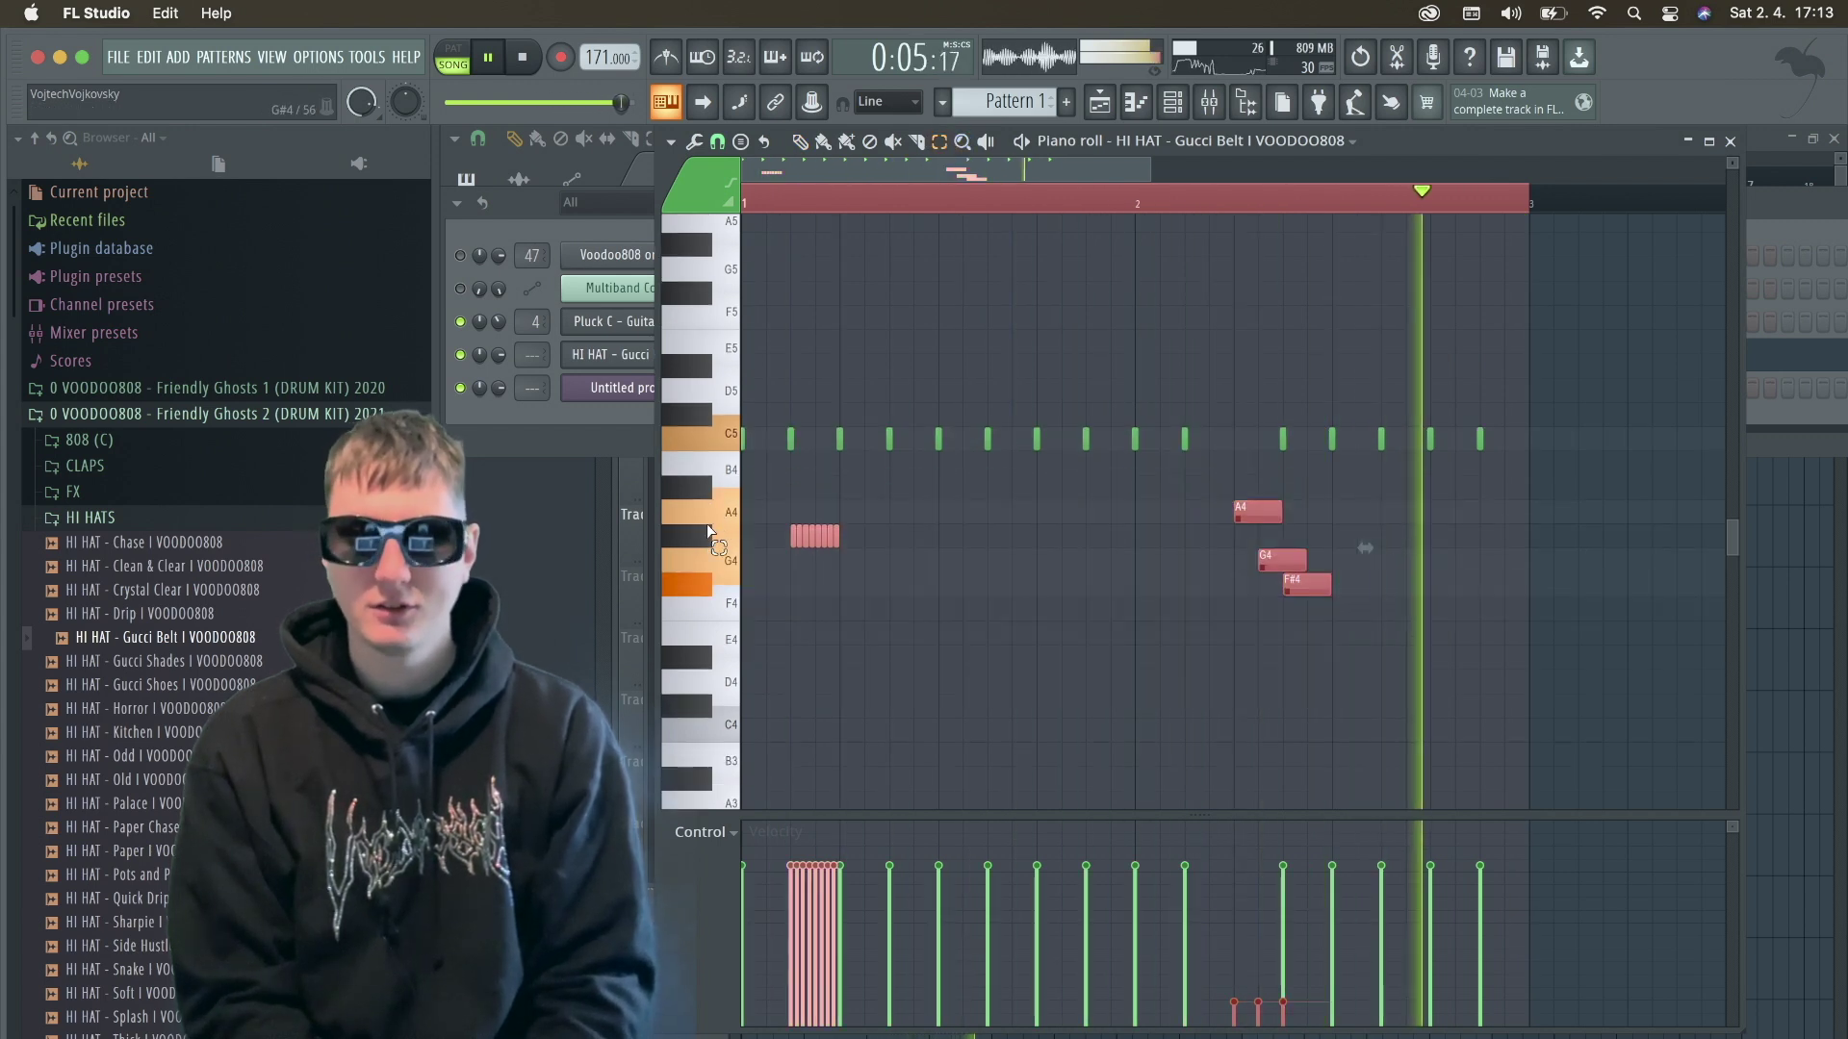
key(Up)
key(Up)
key(Up)
key(Up)
scroll(709, 533, up, 1)
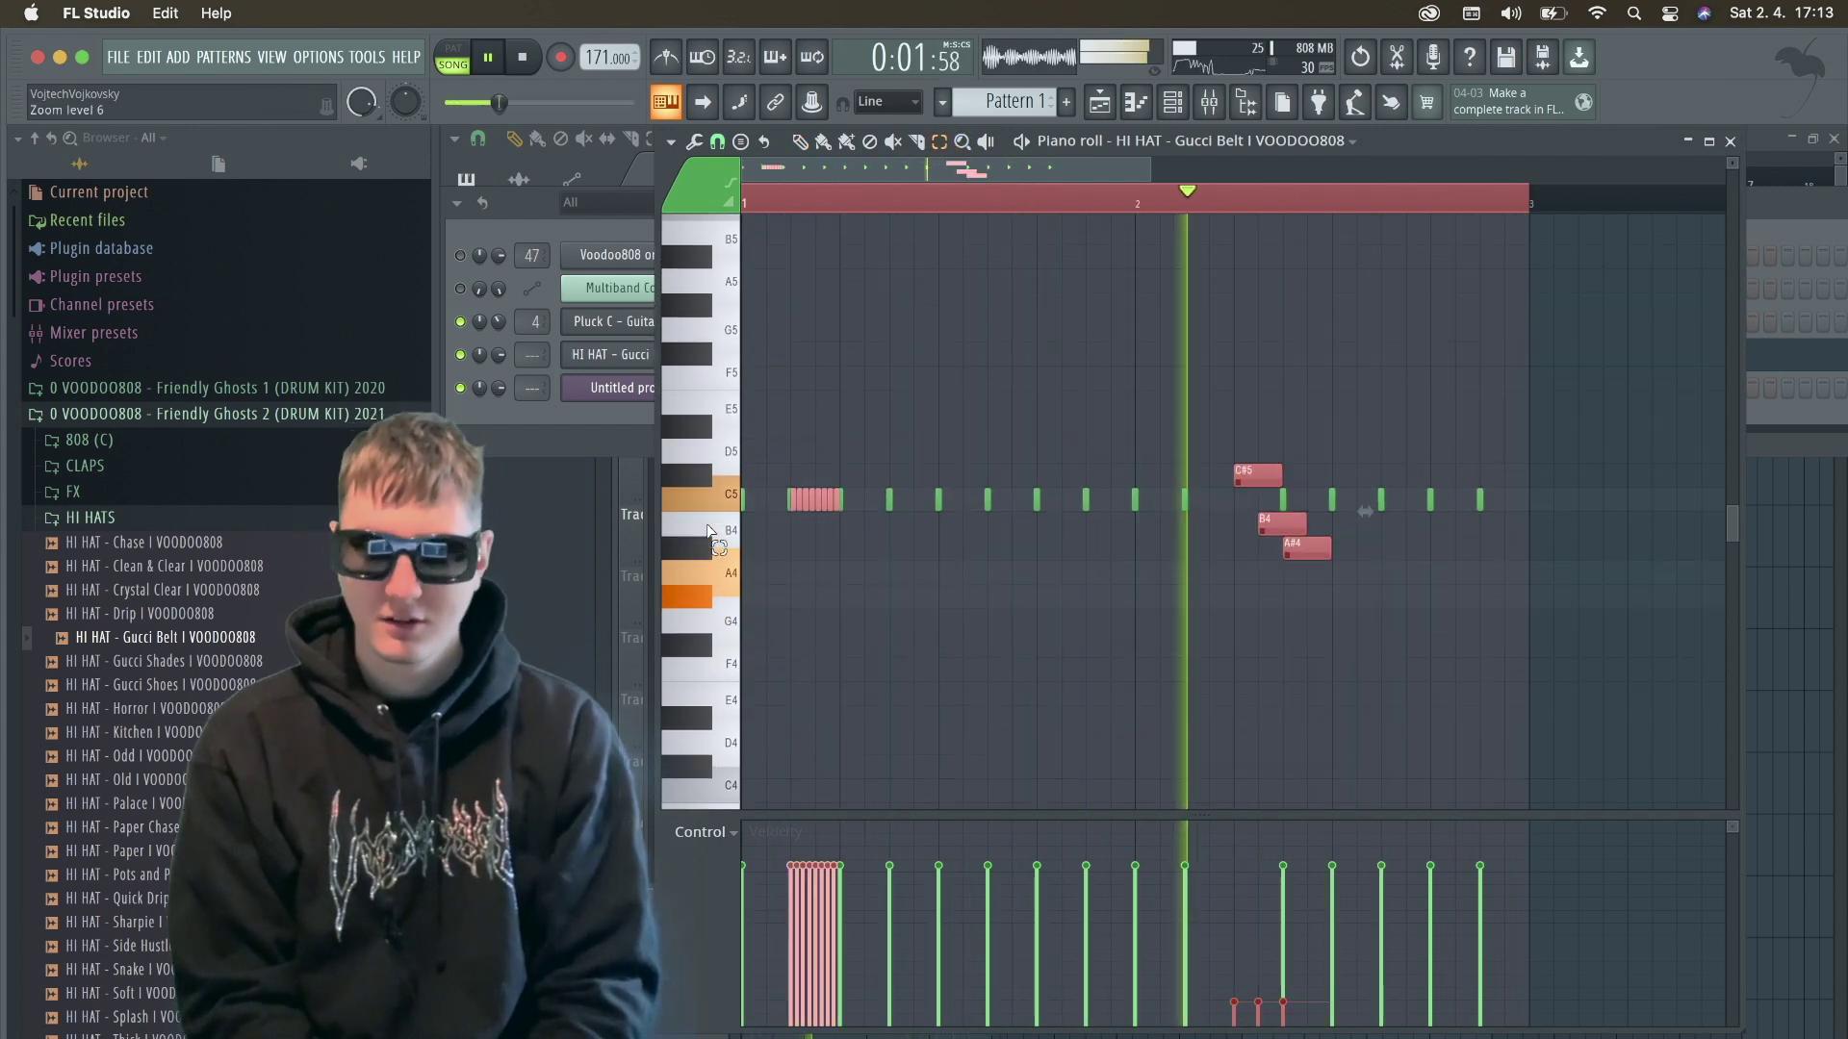
click(800, 142)
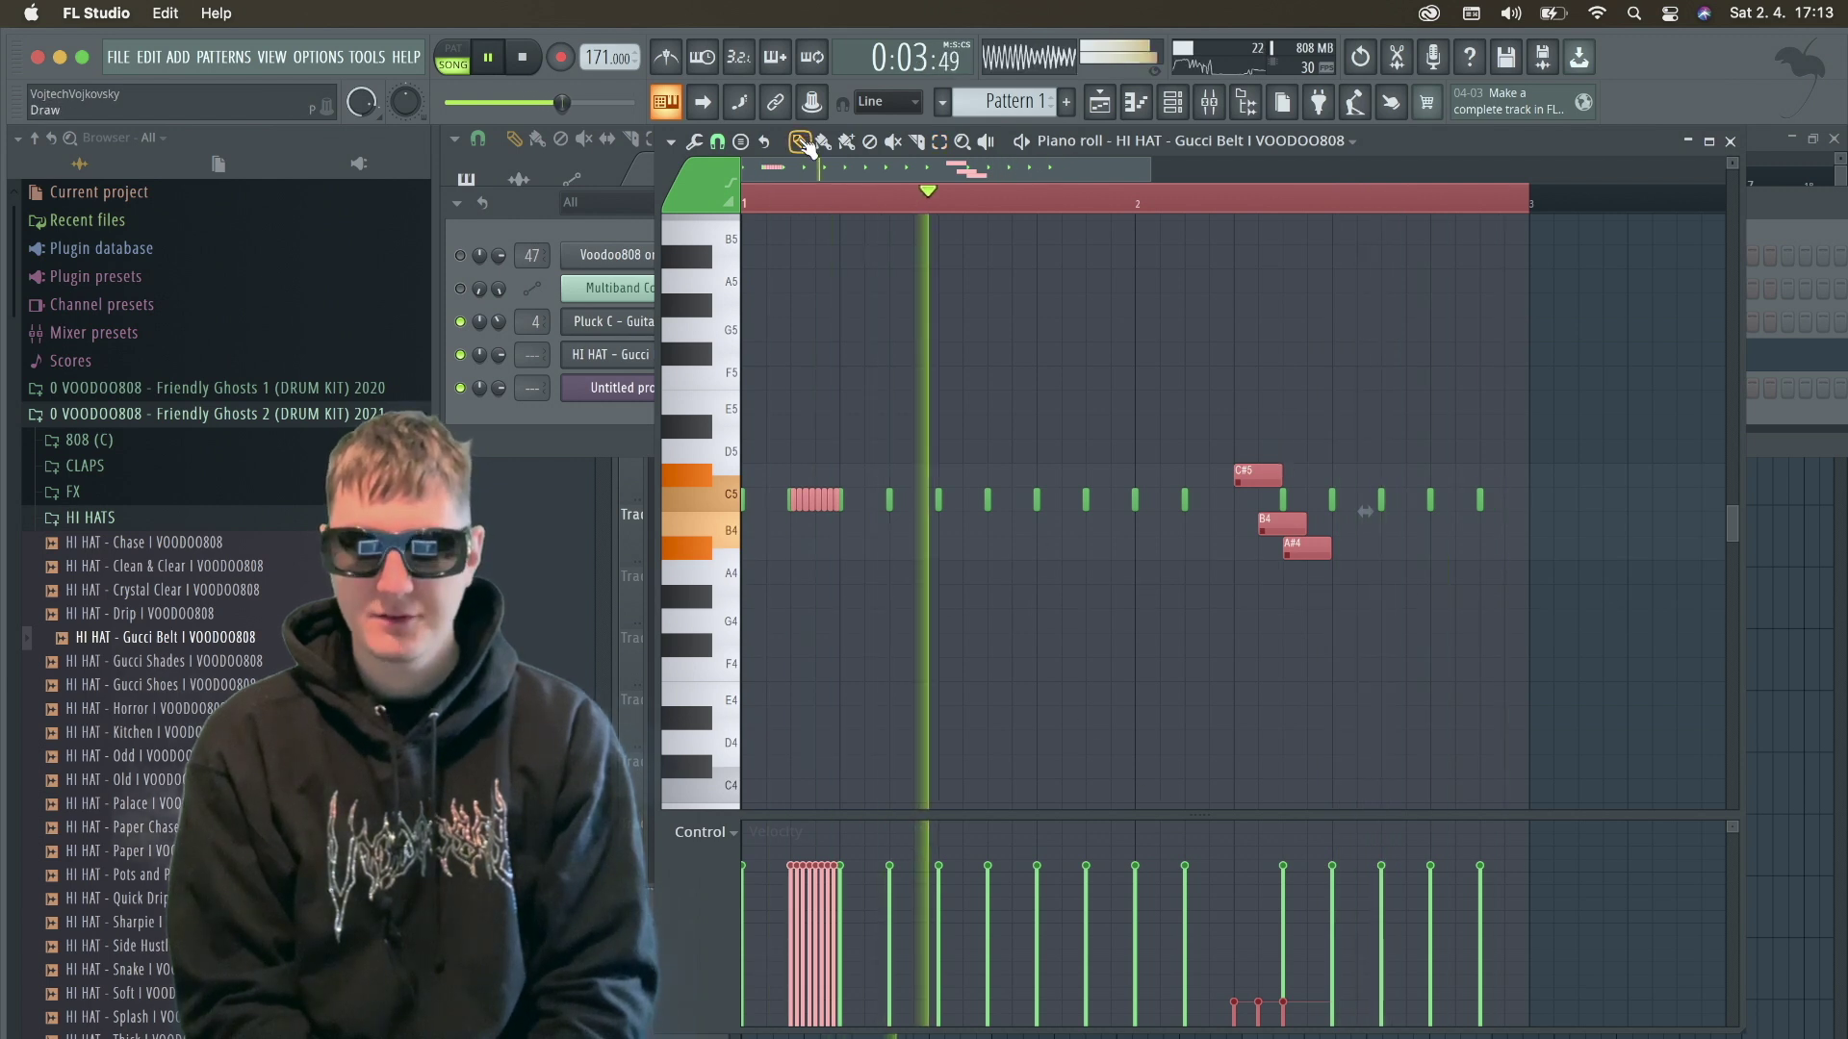
key(Up)
scroll(1058, 578, up, 1)
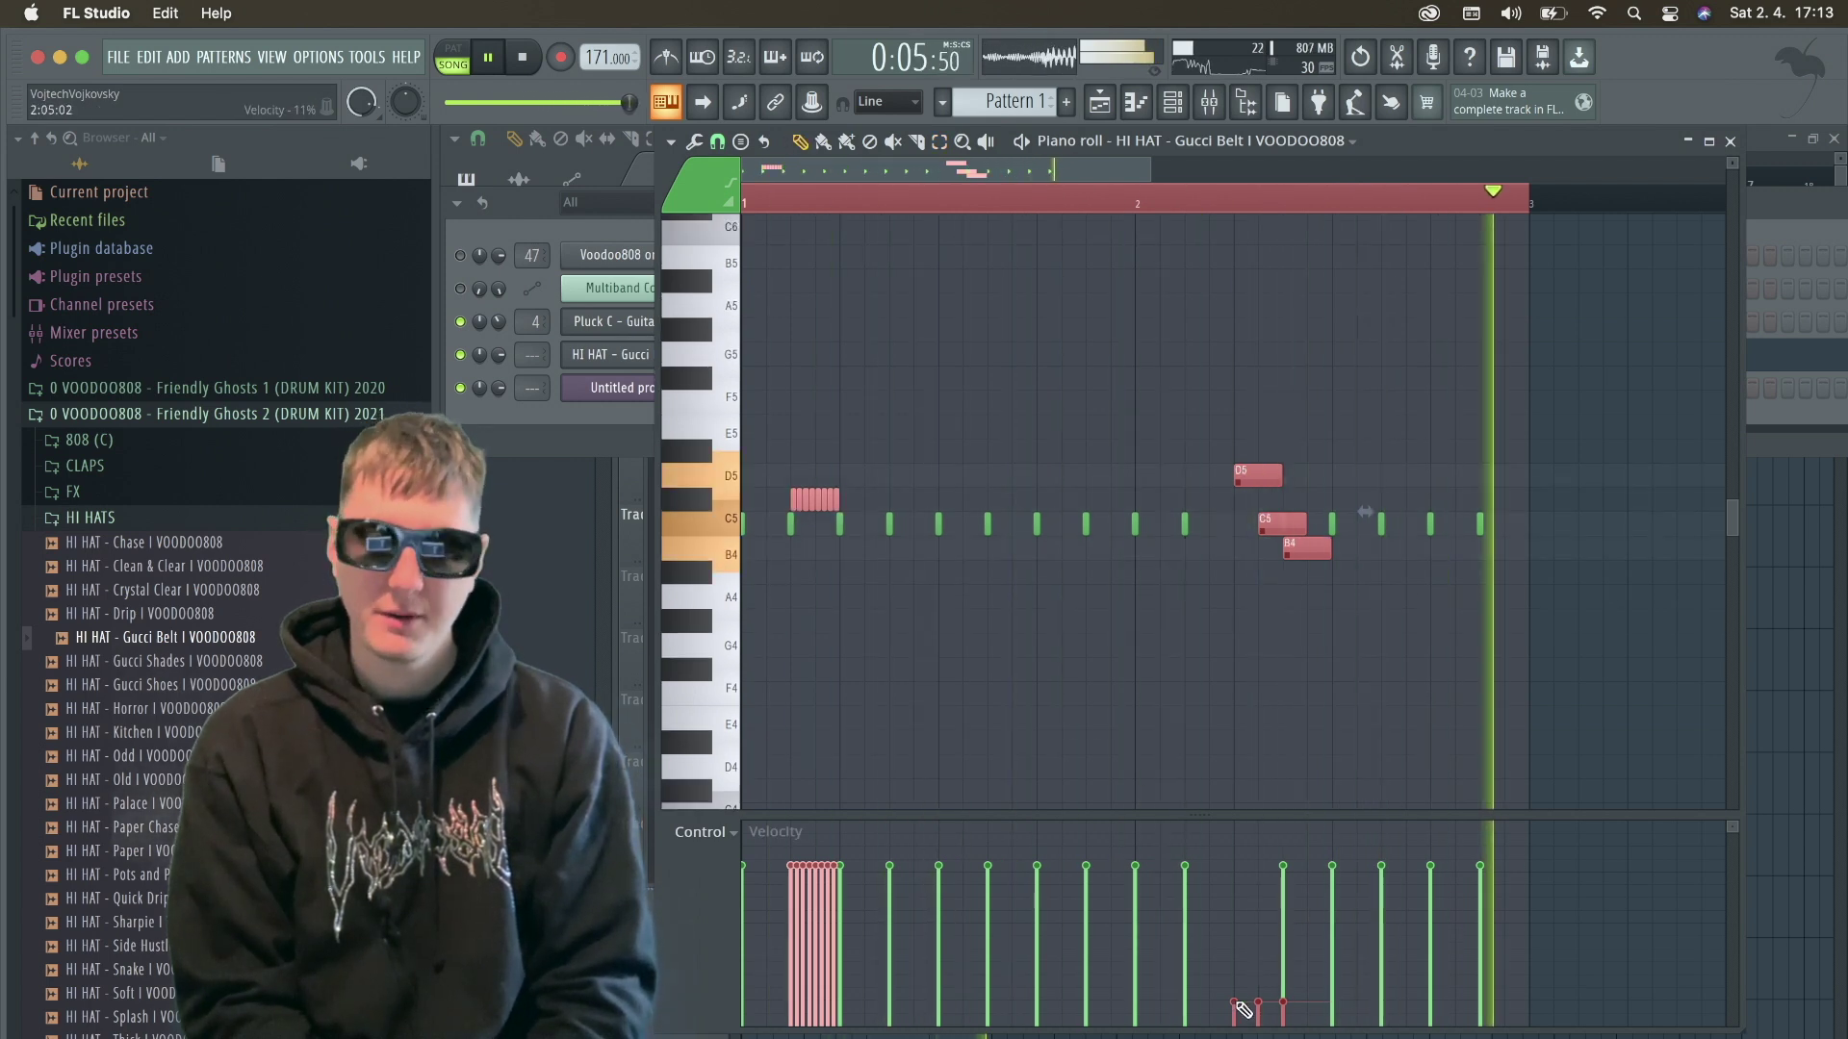
Ramp the velocities of the three descending hi-hat notes upward and raise the selection by another semitone.
drag(1241, 1008, 1283, 903)
key(Up)
scroll(1207, 718, up, 1)
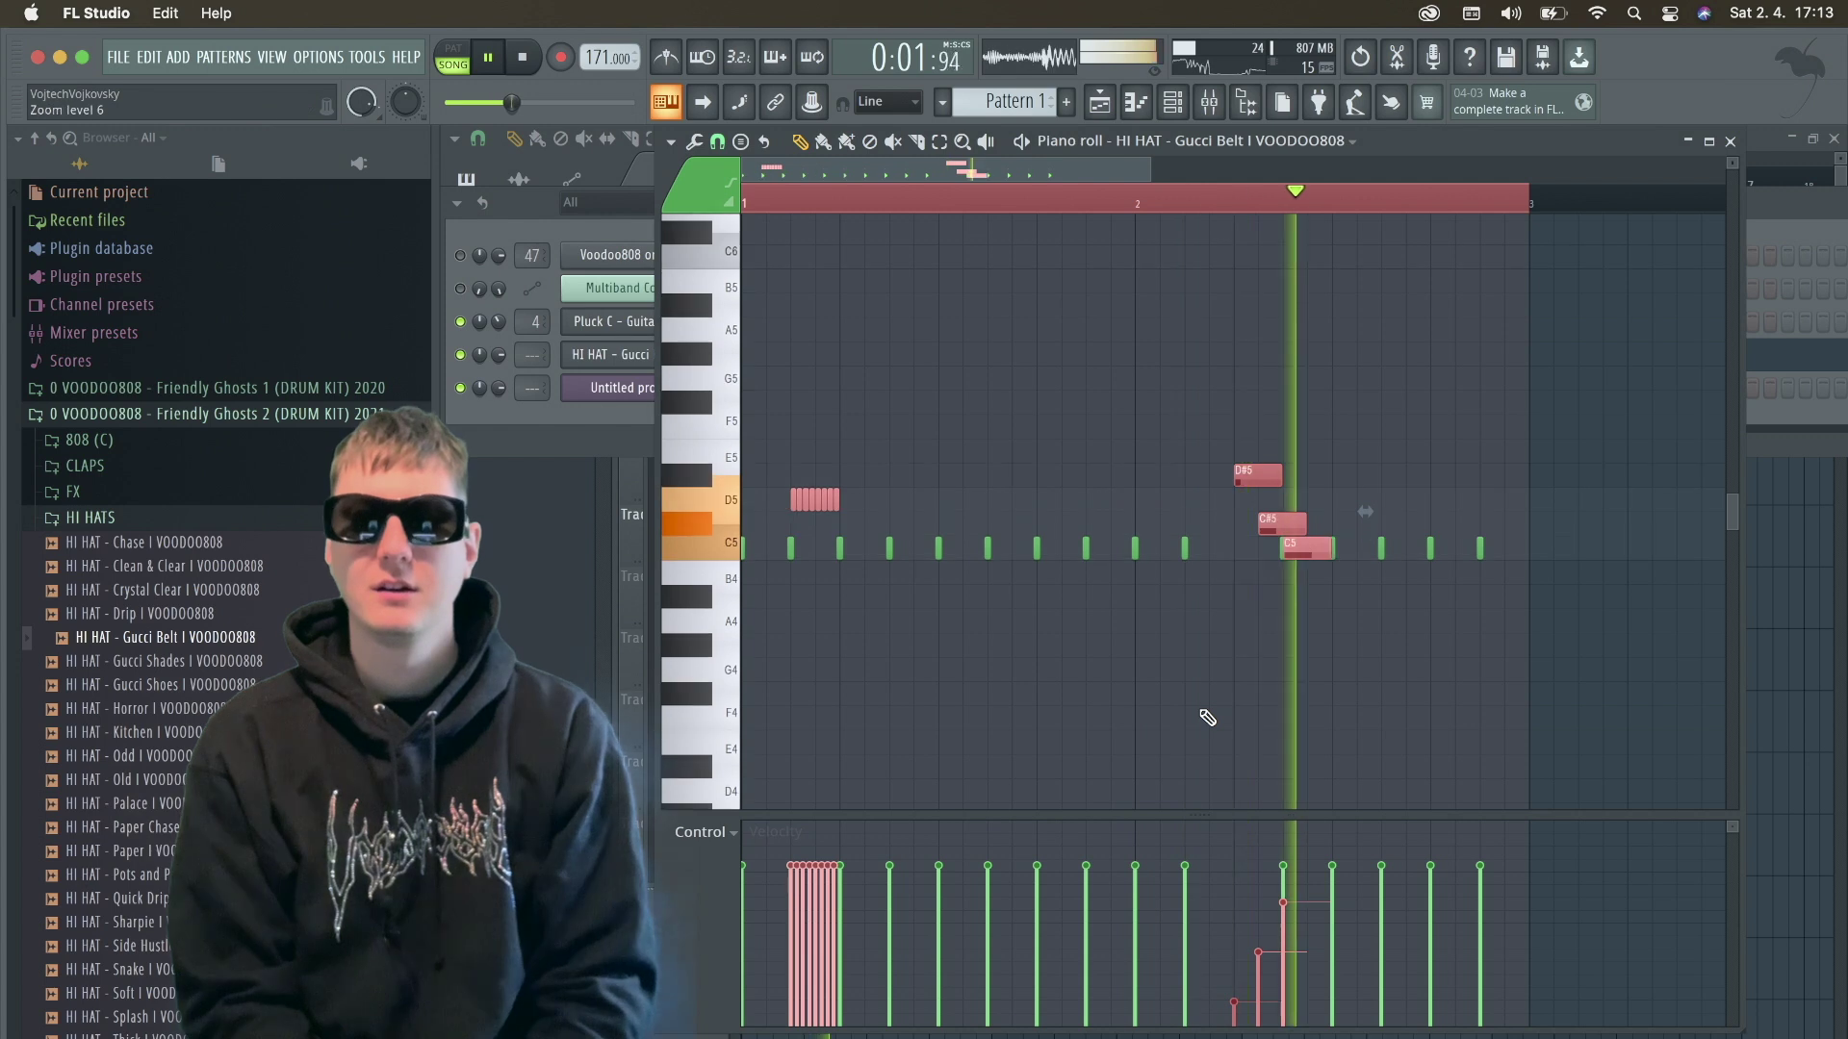
Drop the selected hi-hat notes an octave and raise them two semitones, putting the descending notes on F4, D#4 and D4.
key(ctrl+Down)
scroll(1207, 718, down, 3)
key(Up)
key(Up)
scroll(1207, 718, up, 1)
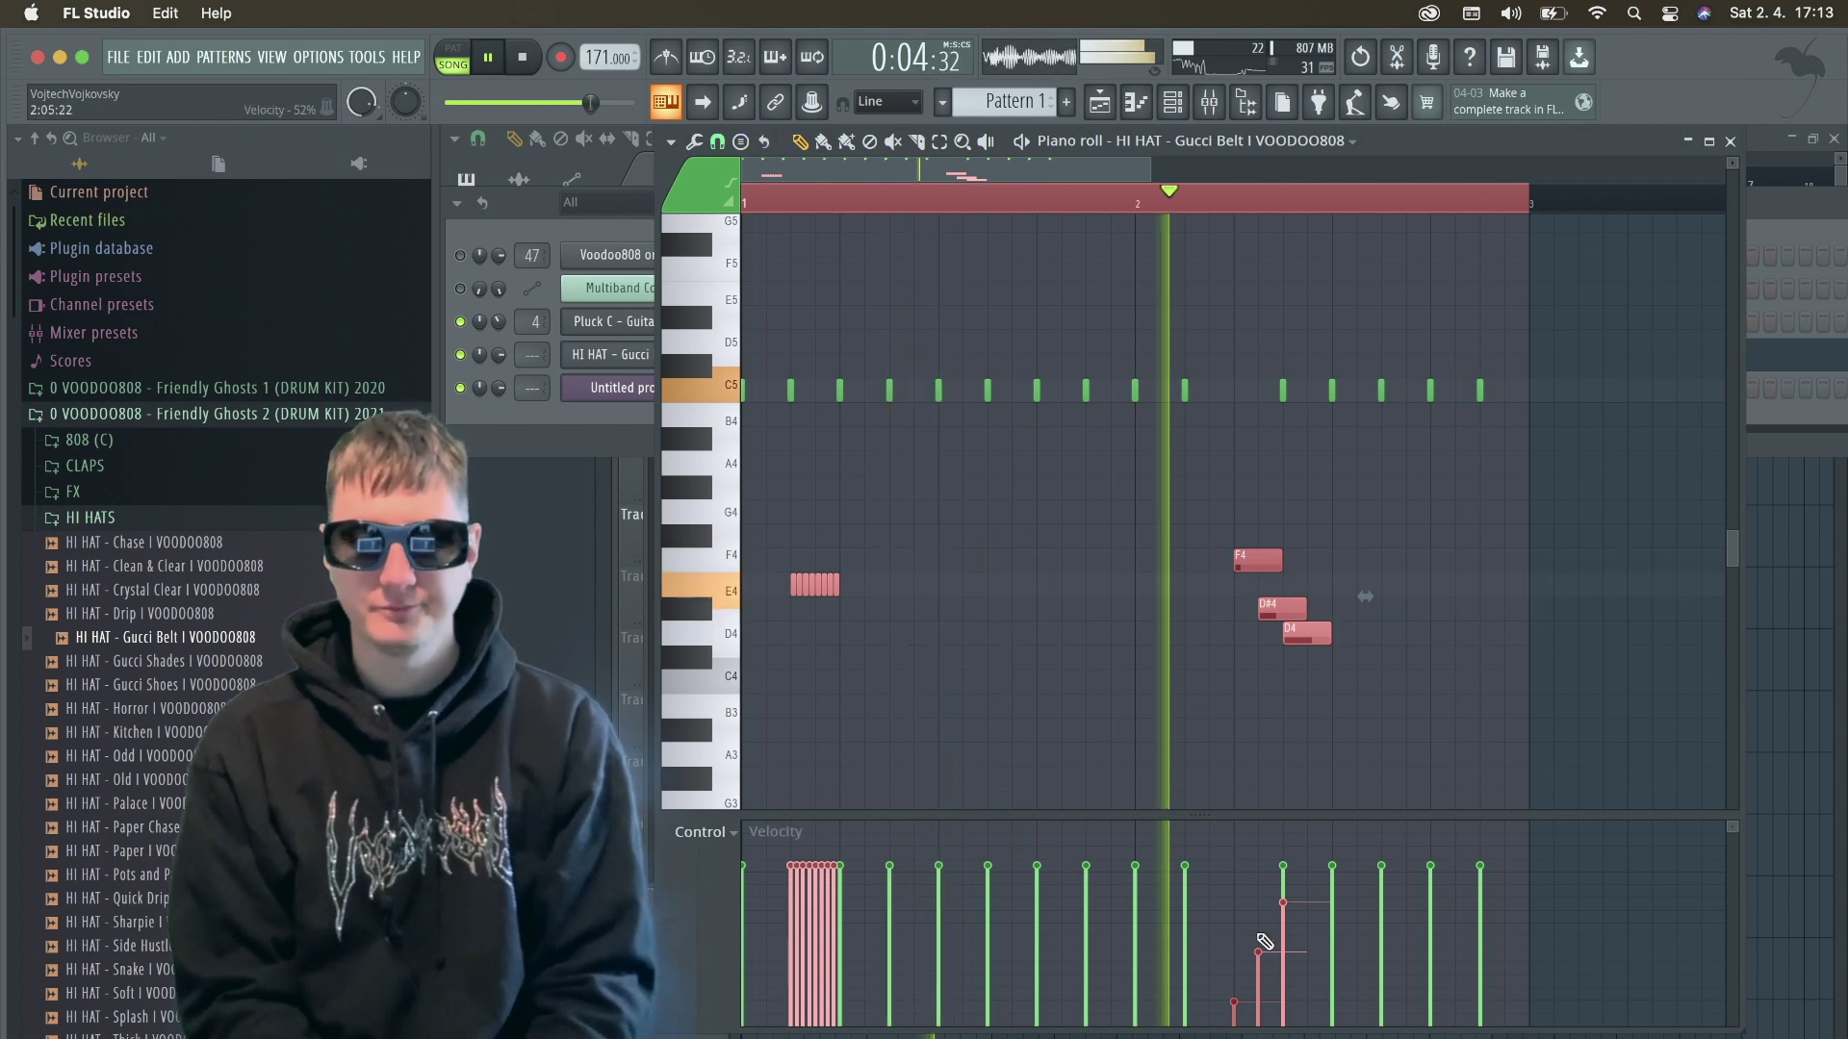
Raise the velocities of the three descending hi-hat notes in a rising ramp and add a D4 note at step 13 of bar 2.
drag(1265, 943, 1272, 914)
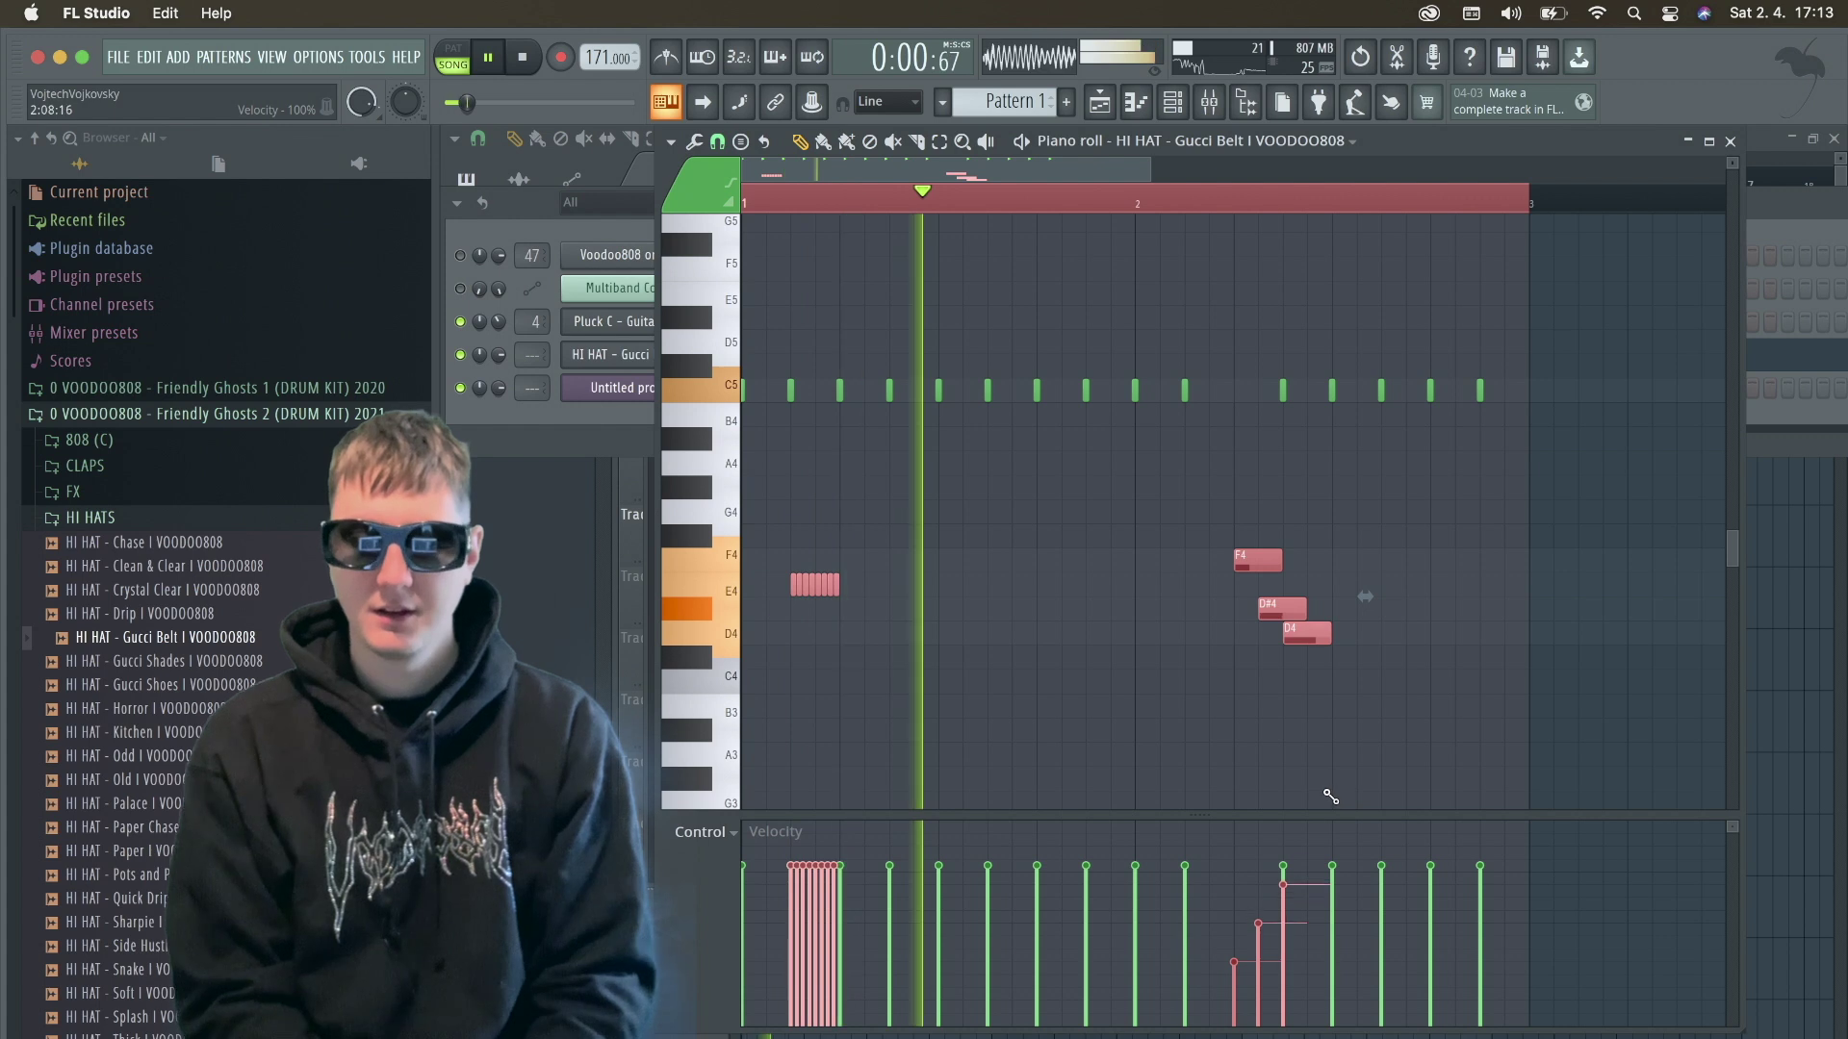
mouse_move(1285, 866)
mouse_down()
mouse_move(1243, 970)
mouse_move(1230, 850)
mouse_up()
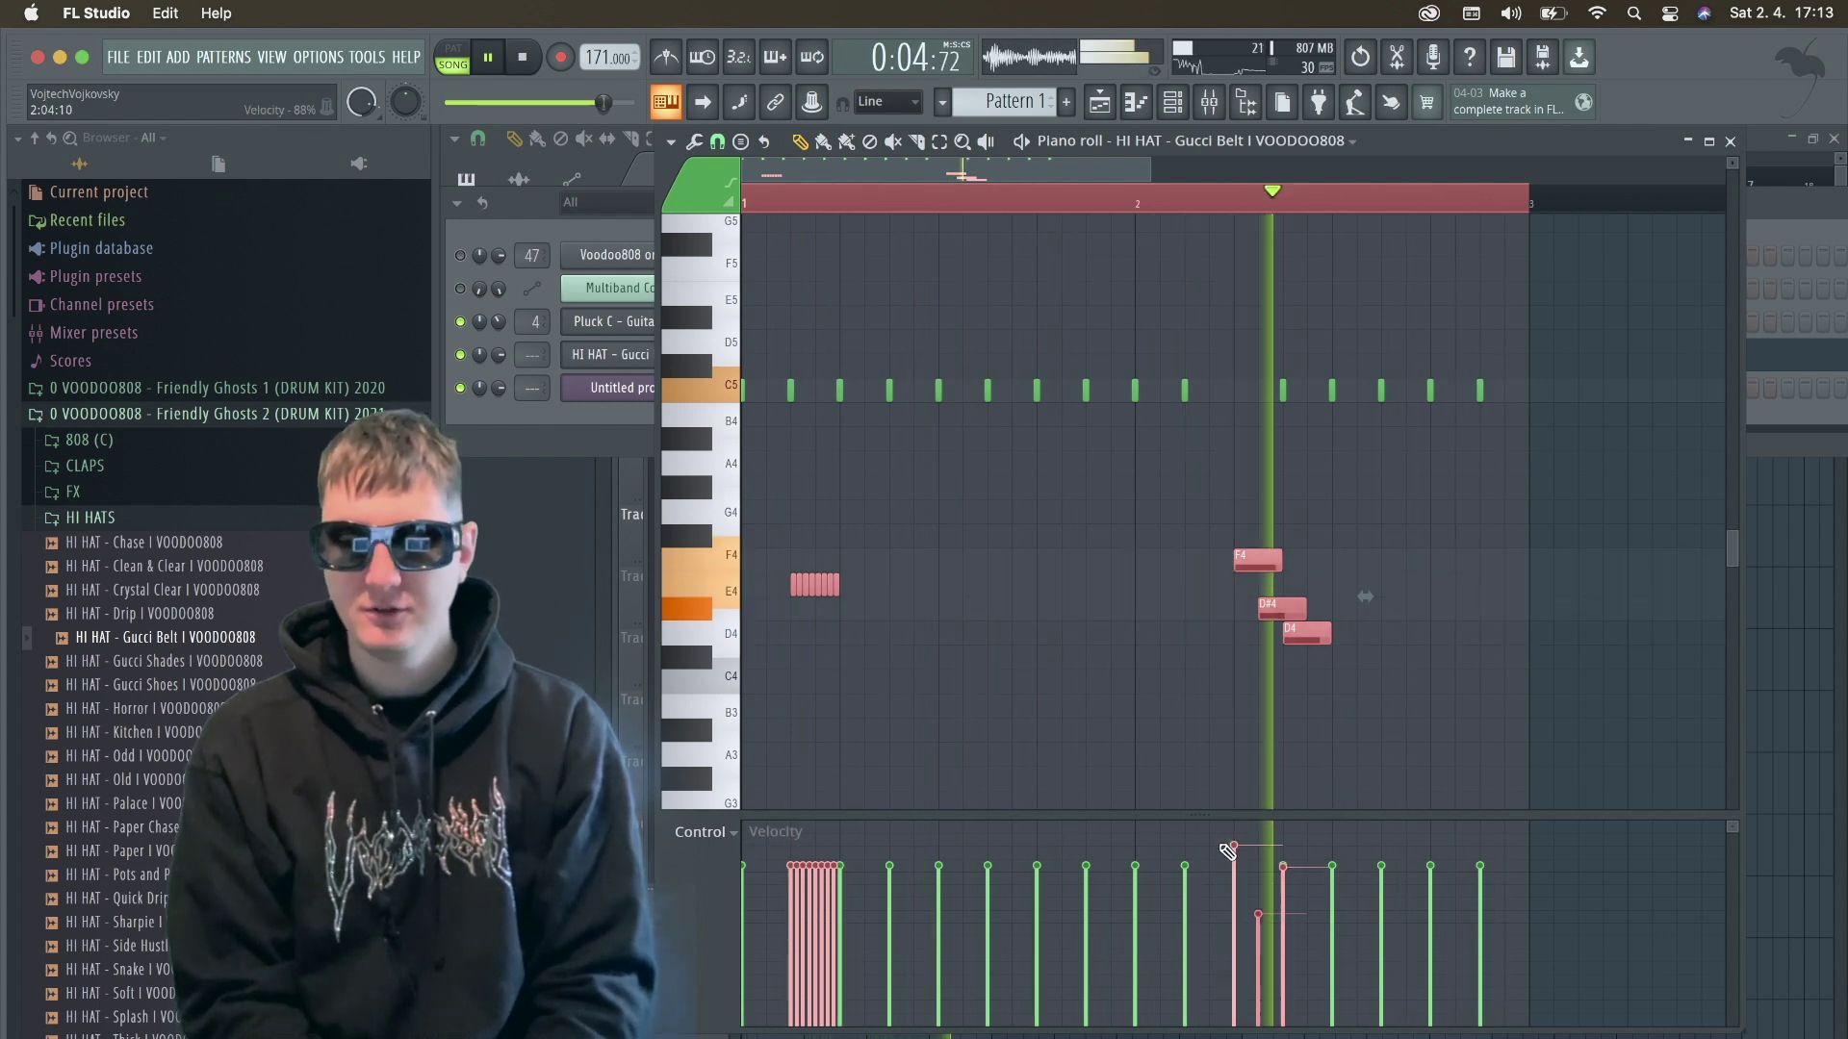
drag(1231, 849, 1234, 943)
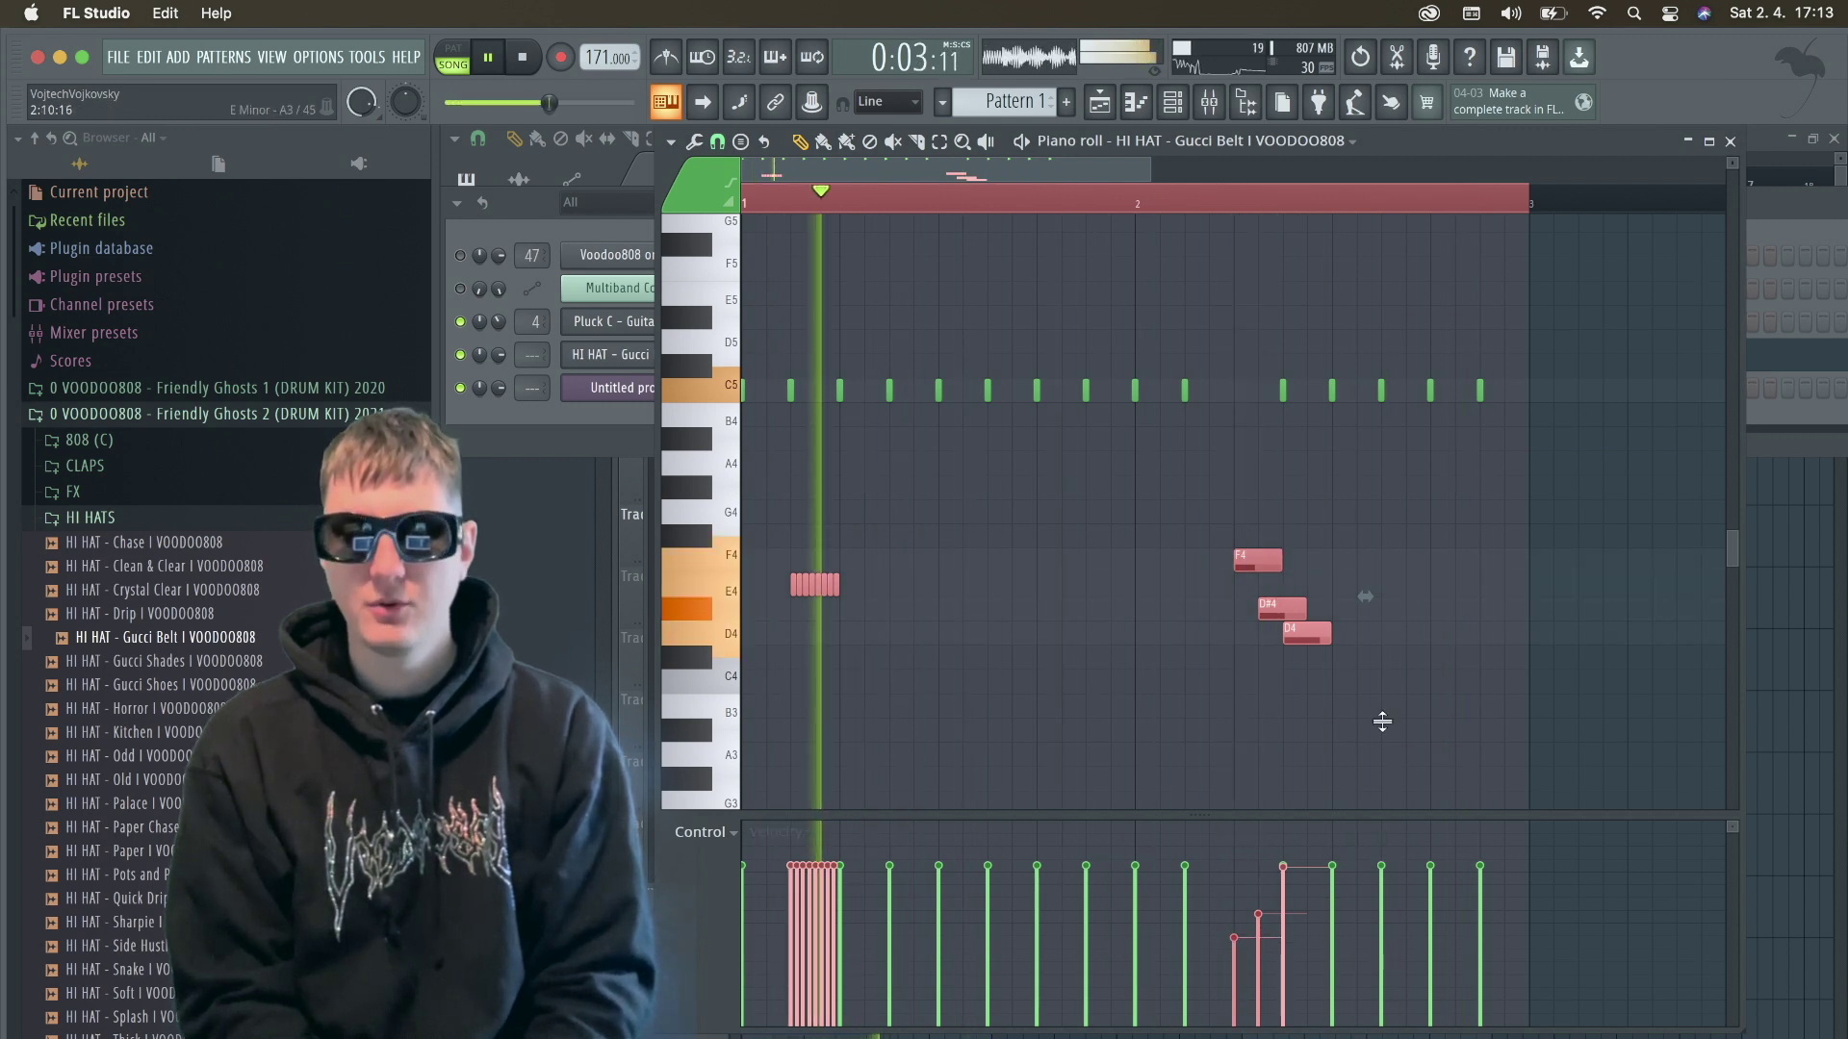
click(1438, 634)
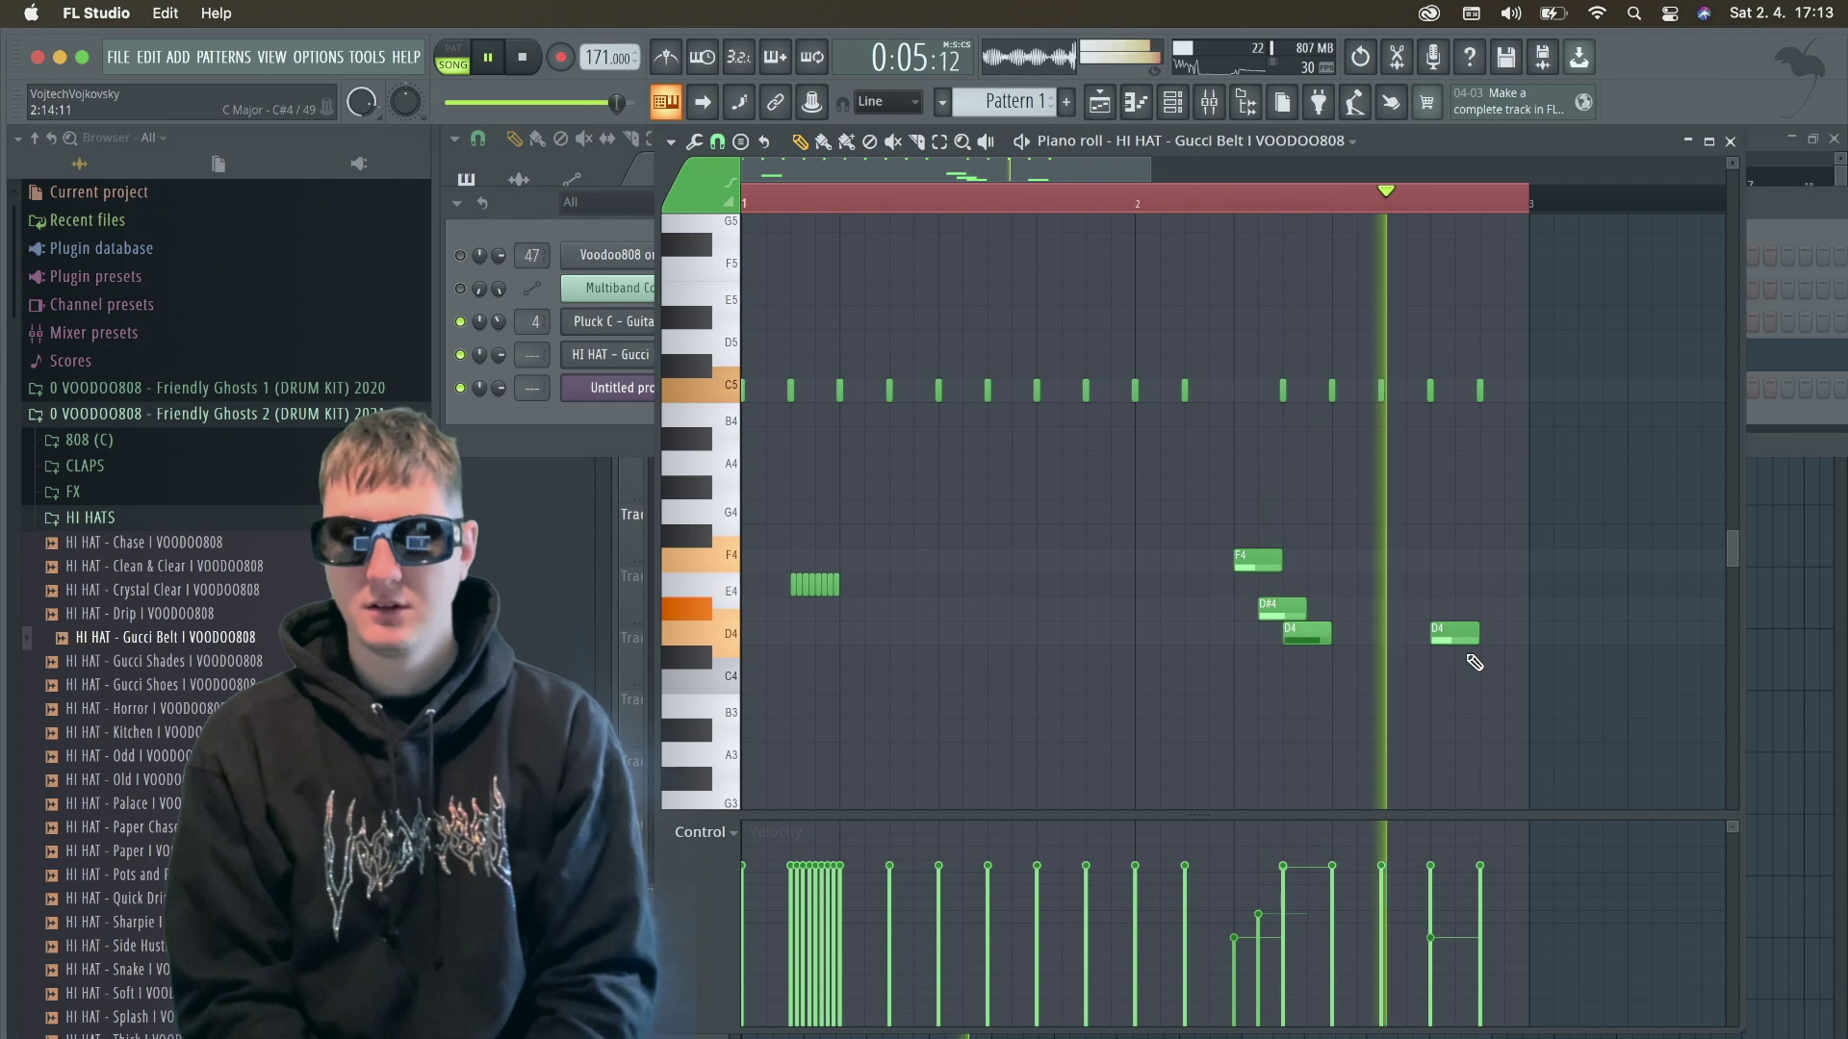
Add the CLAP - Real Quick sample from the CLAPS folder as a new channel and restart playback.
key(F6)
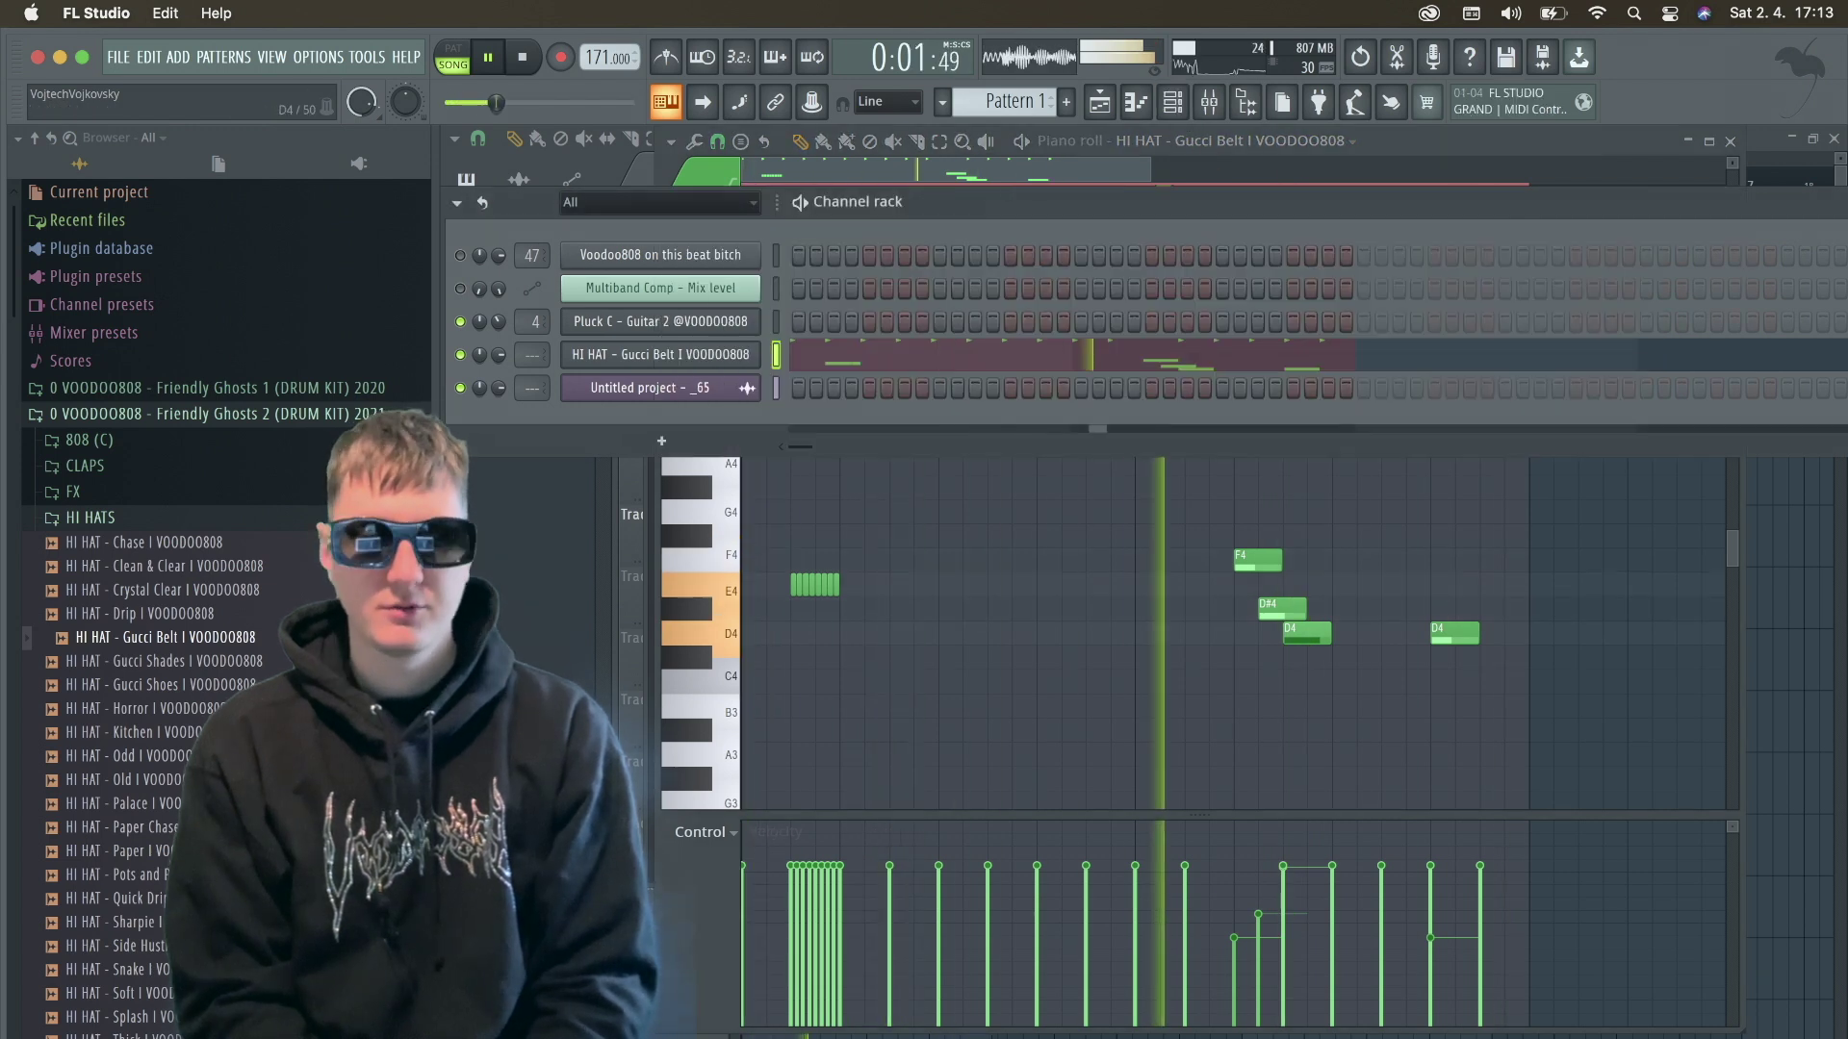
click(116, 467)
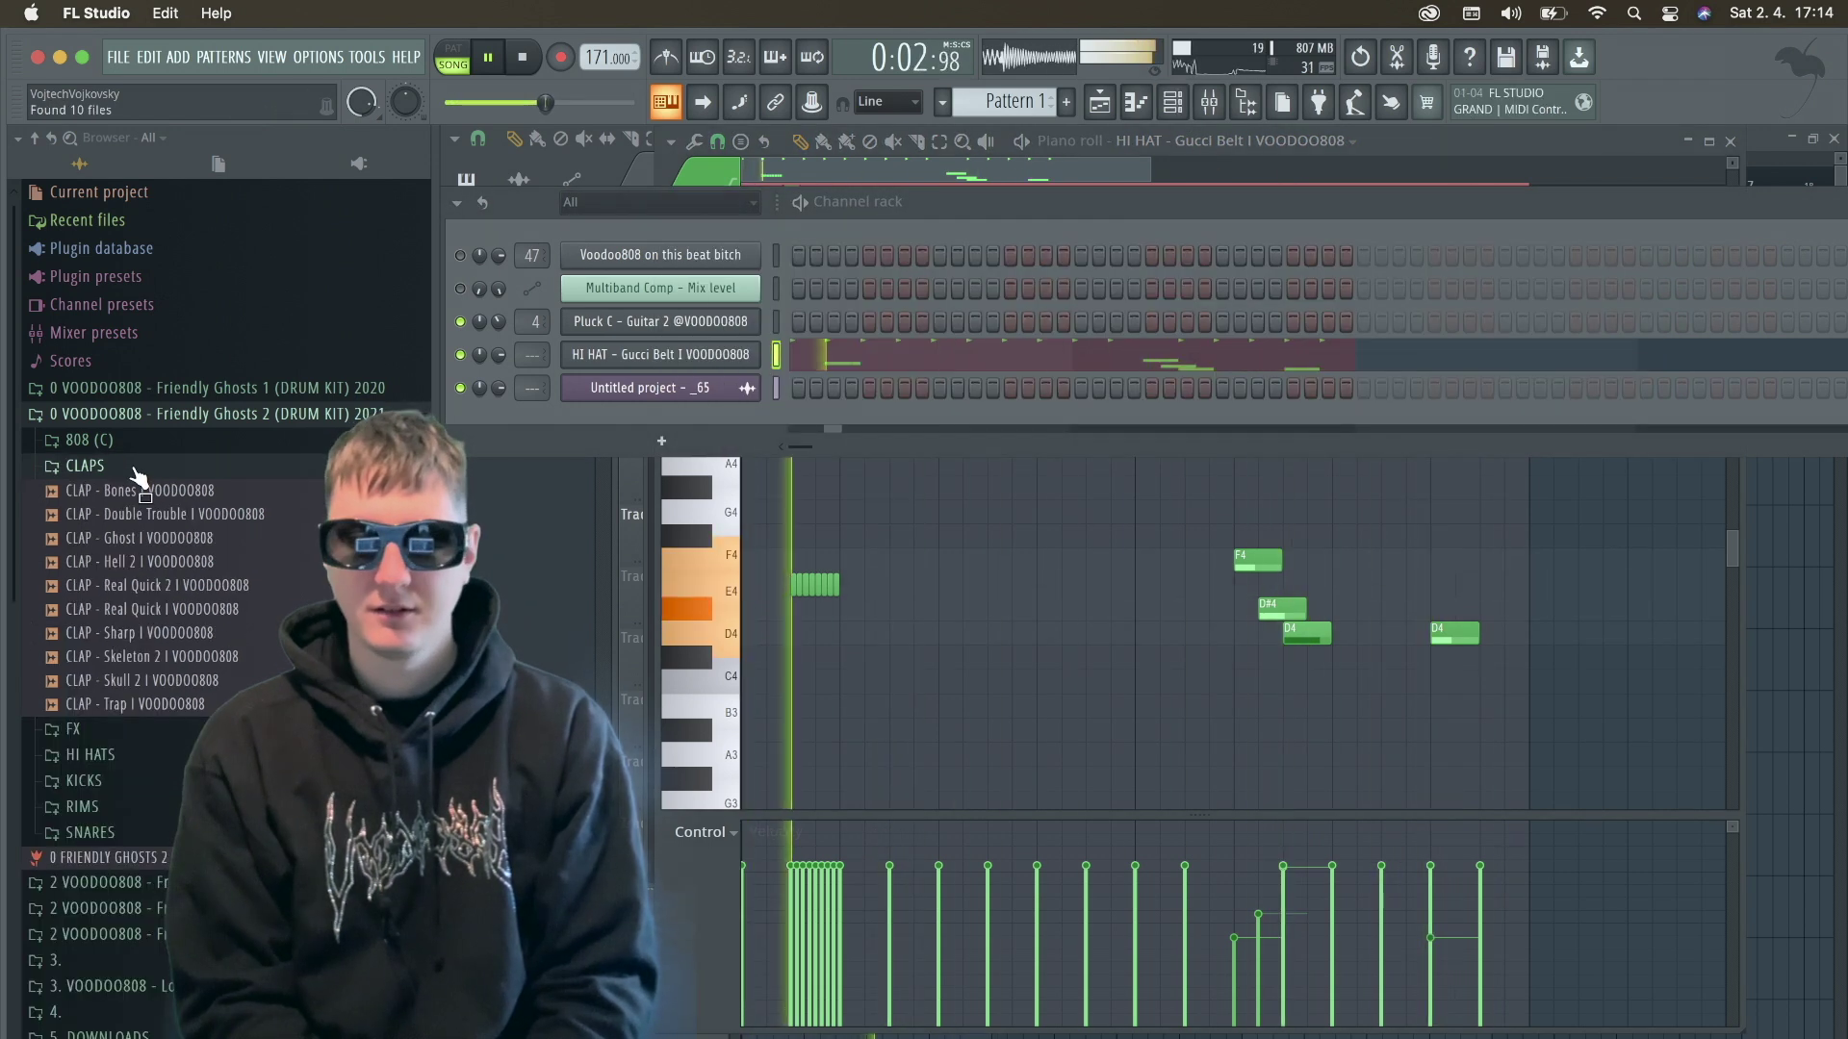
click(206, 544)
key(ctrl+s)
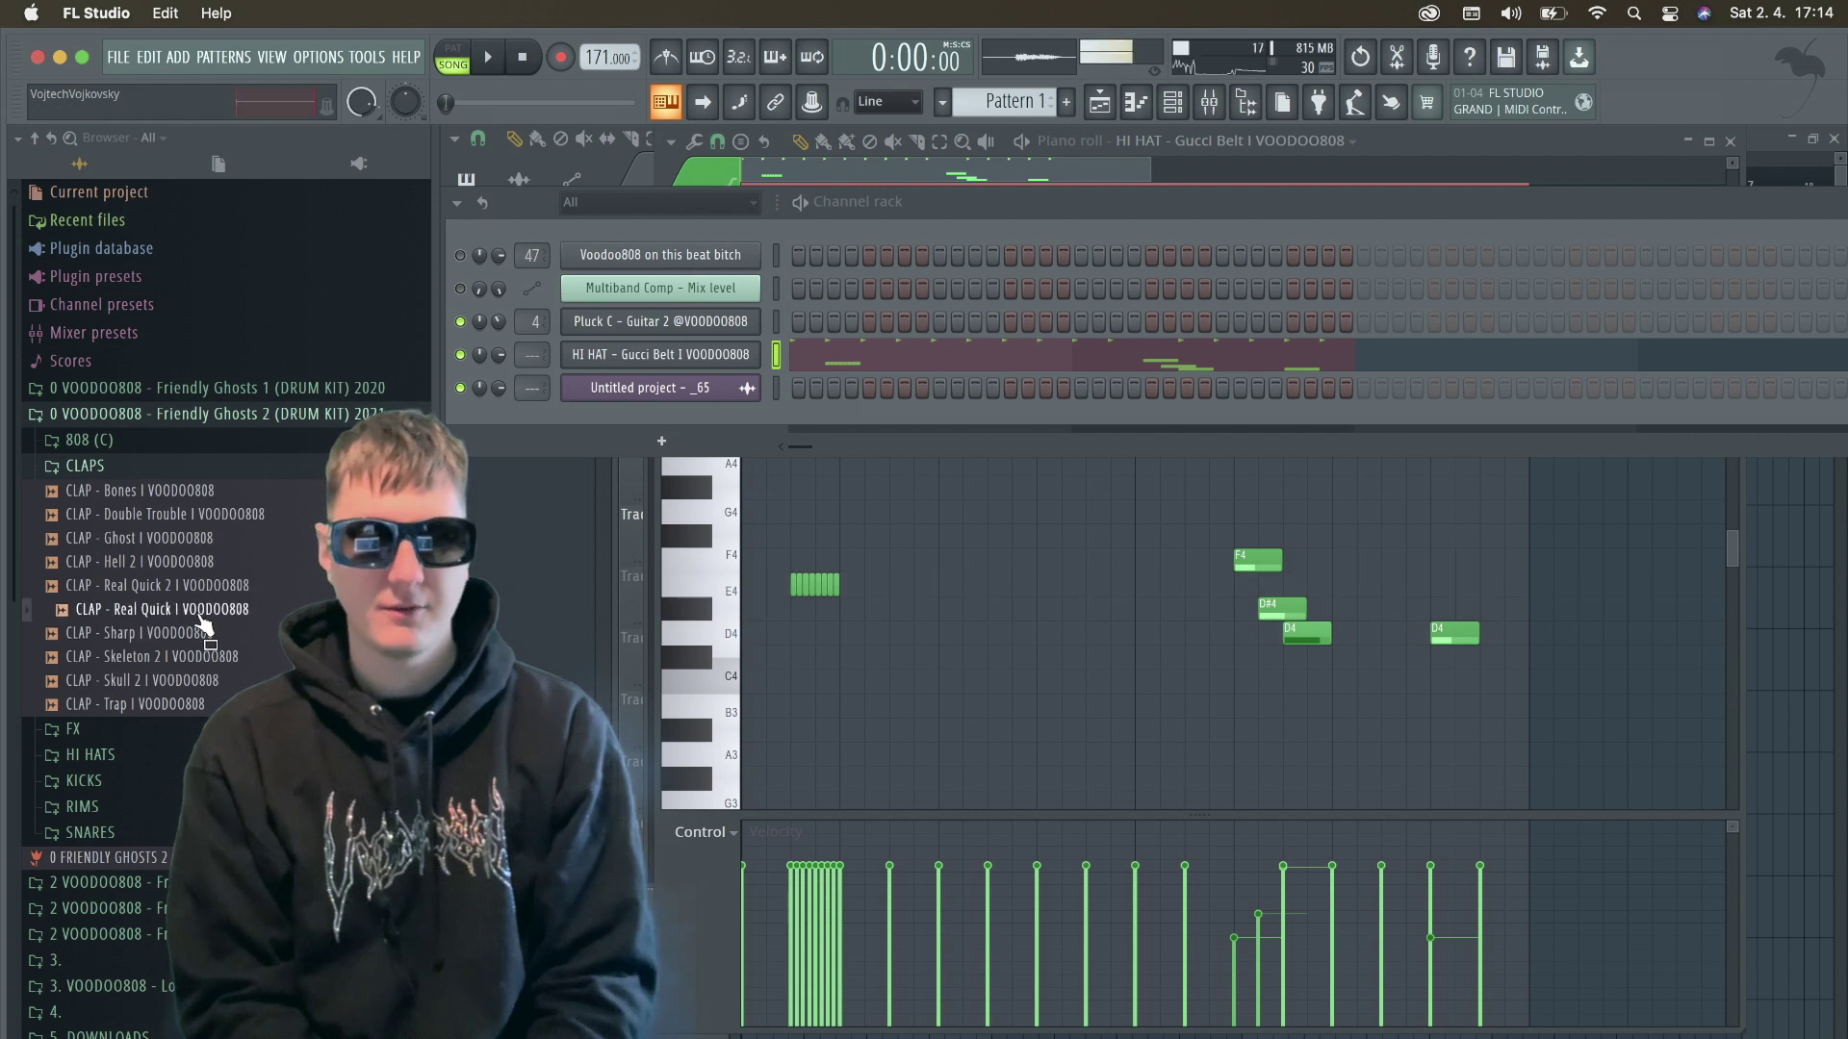
drag(774, 424, 765, 410)
key(space)
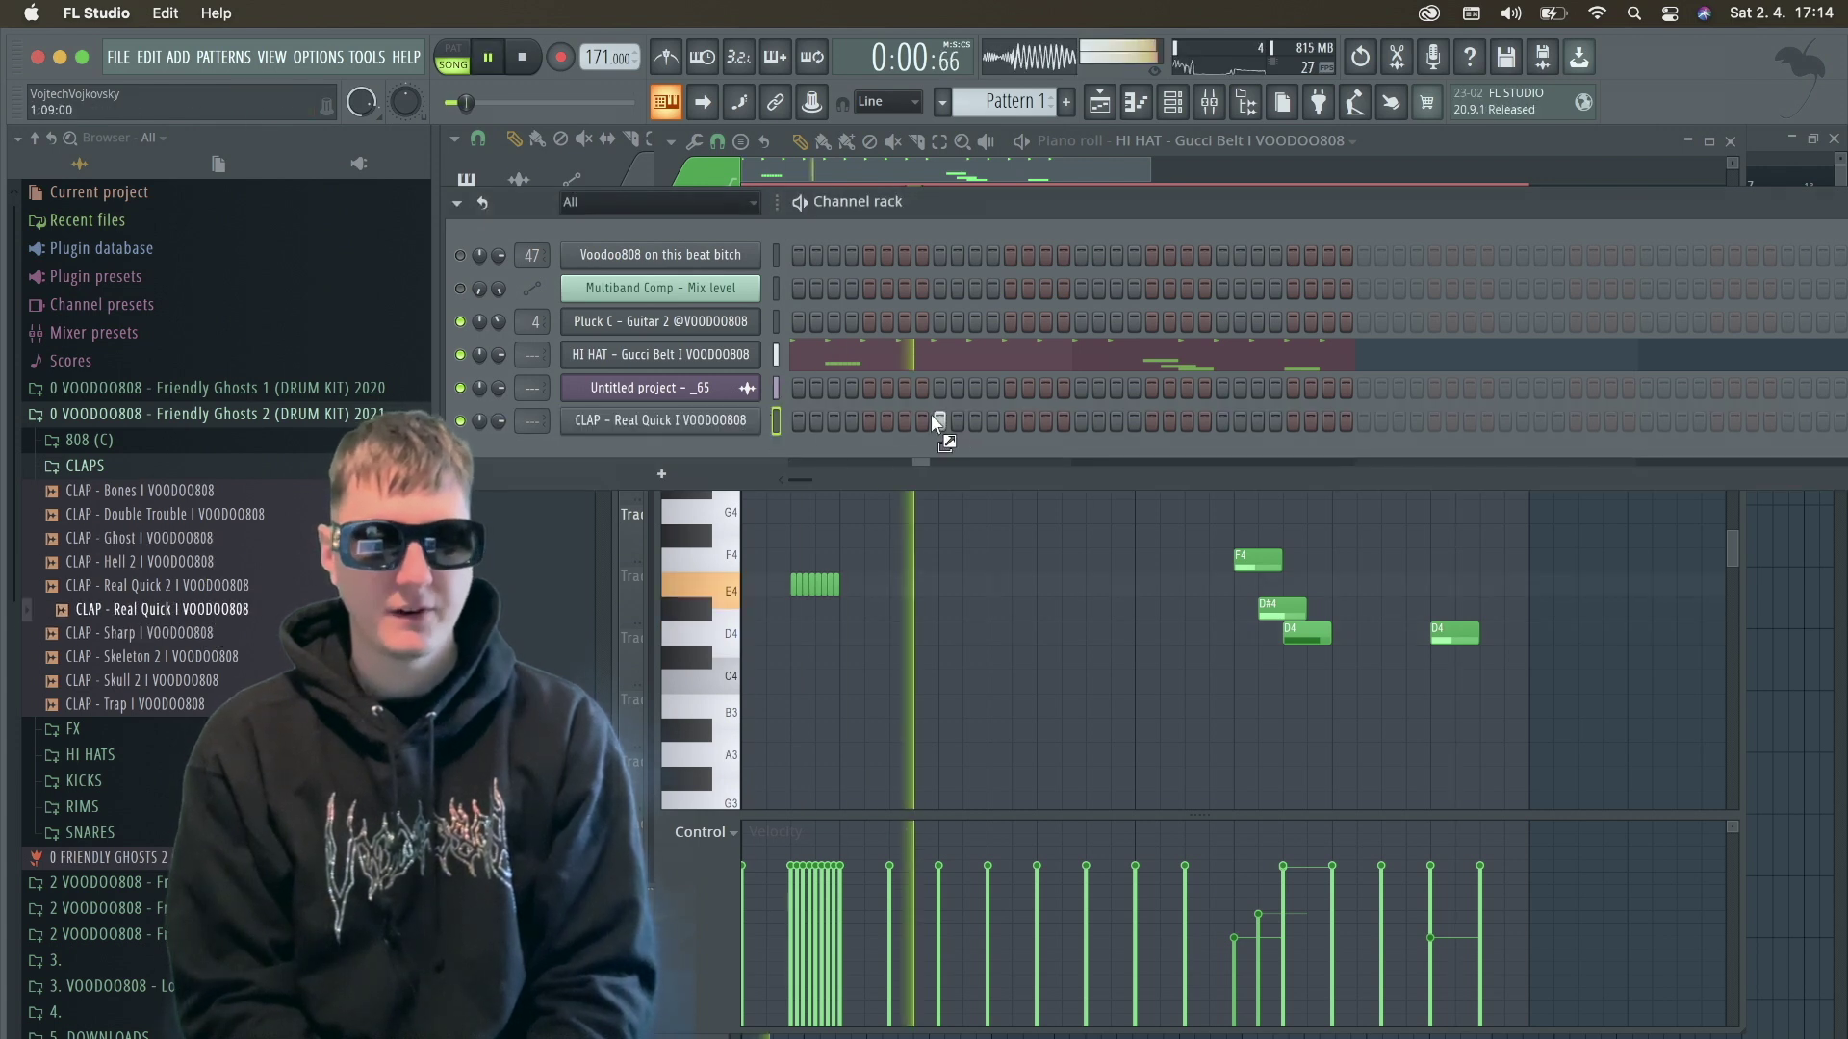
Place clap hits on steps 9, 15 and 25 and adjust the clap channel's volume.
click(940, 420)
click(615, 421)
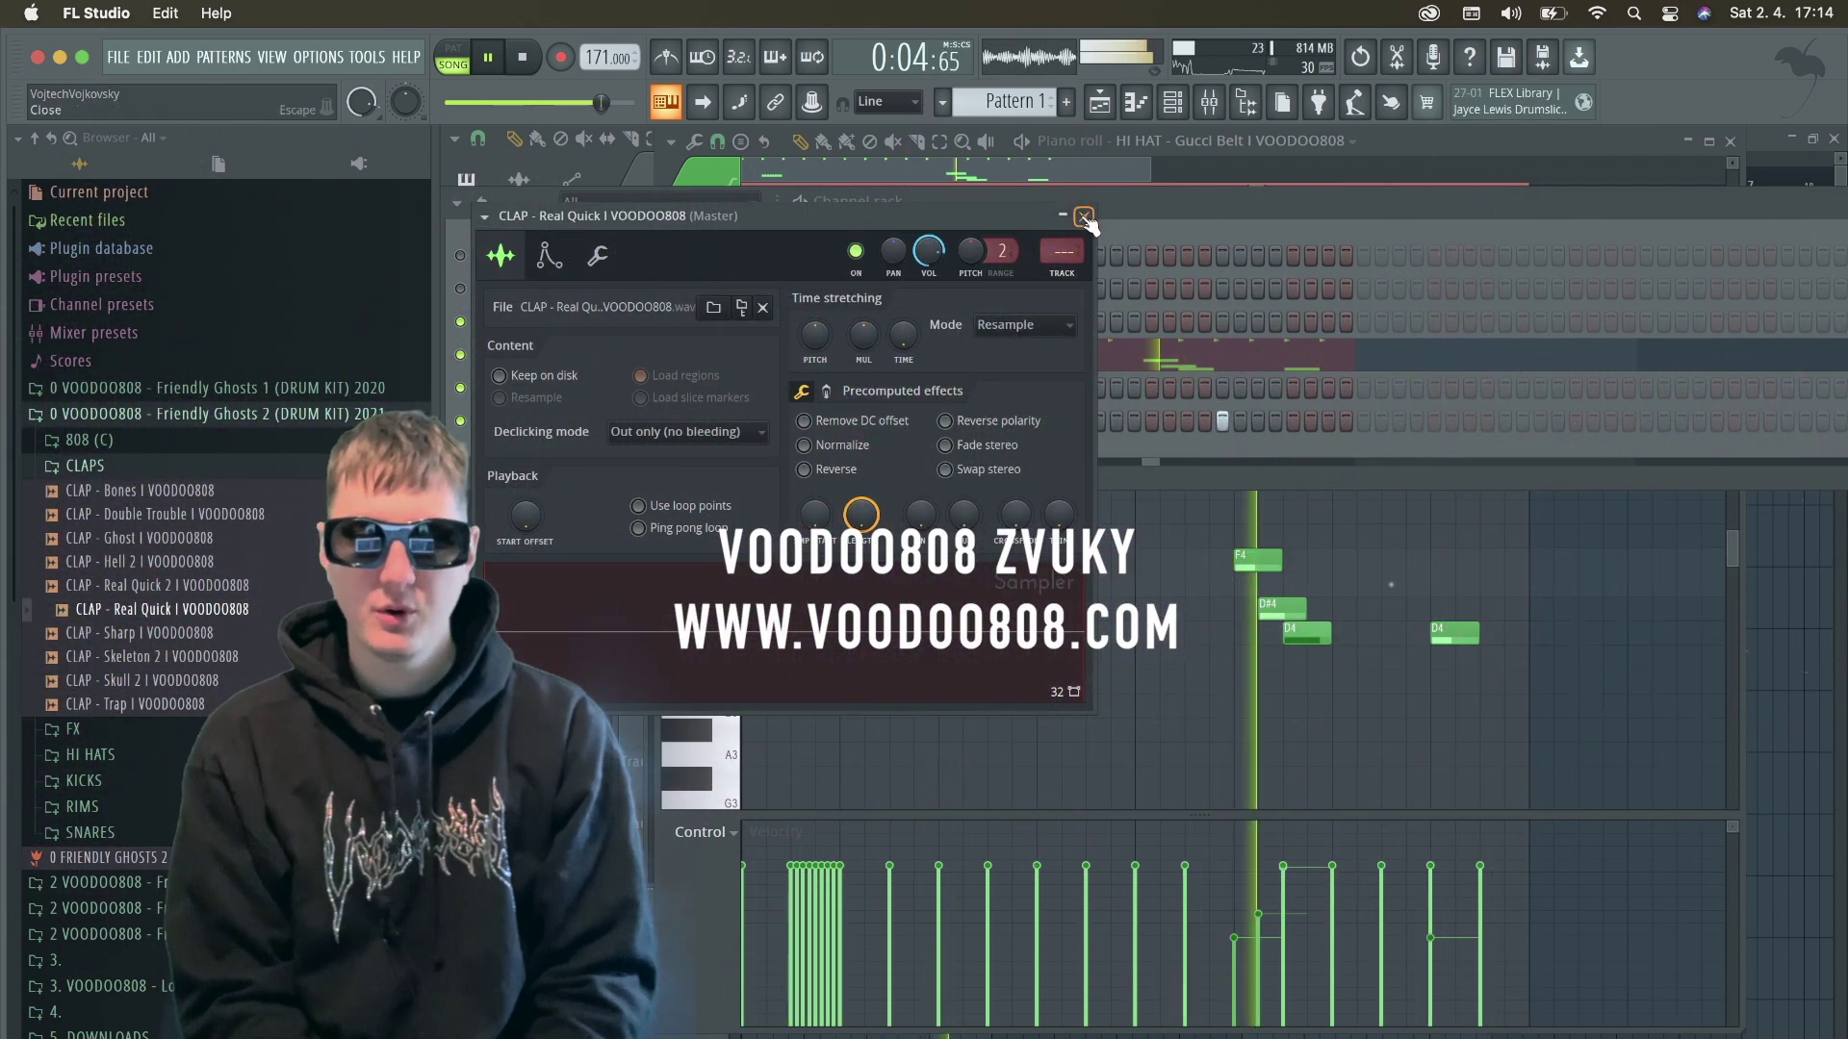
click(1084, 215)
click(1045, 422)
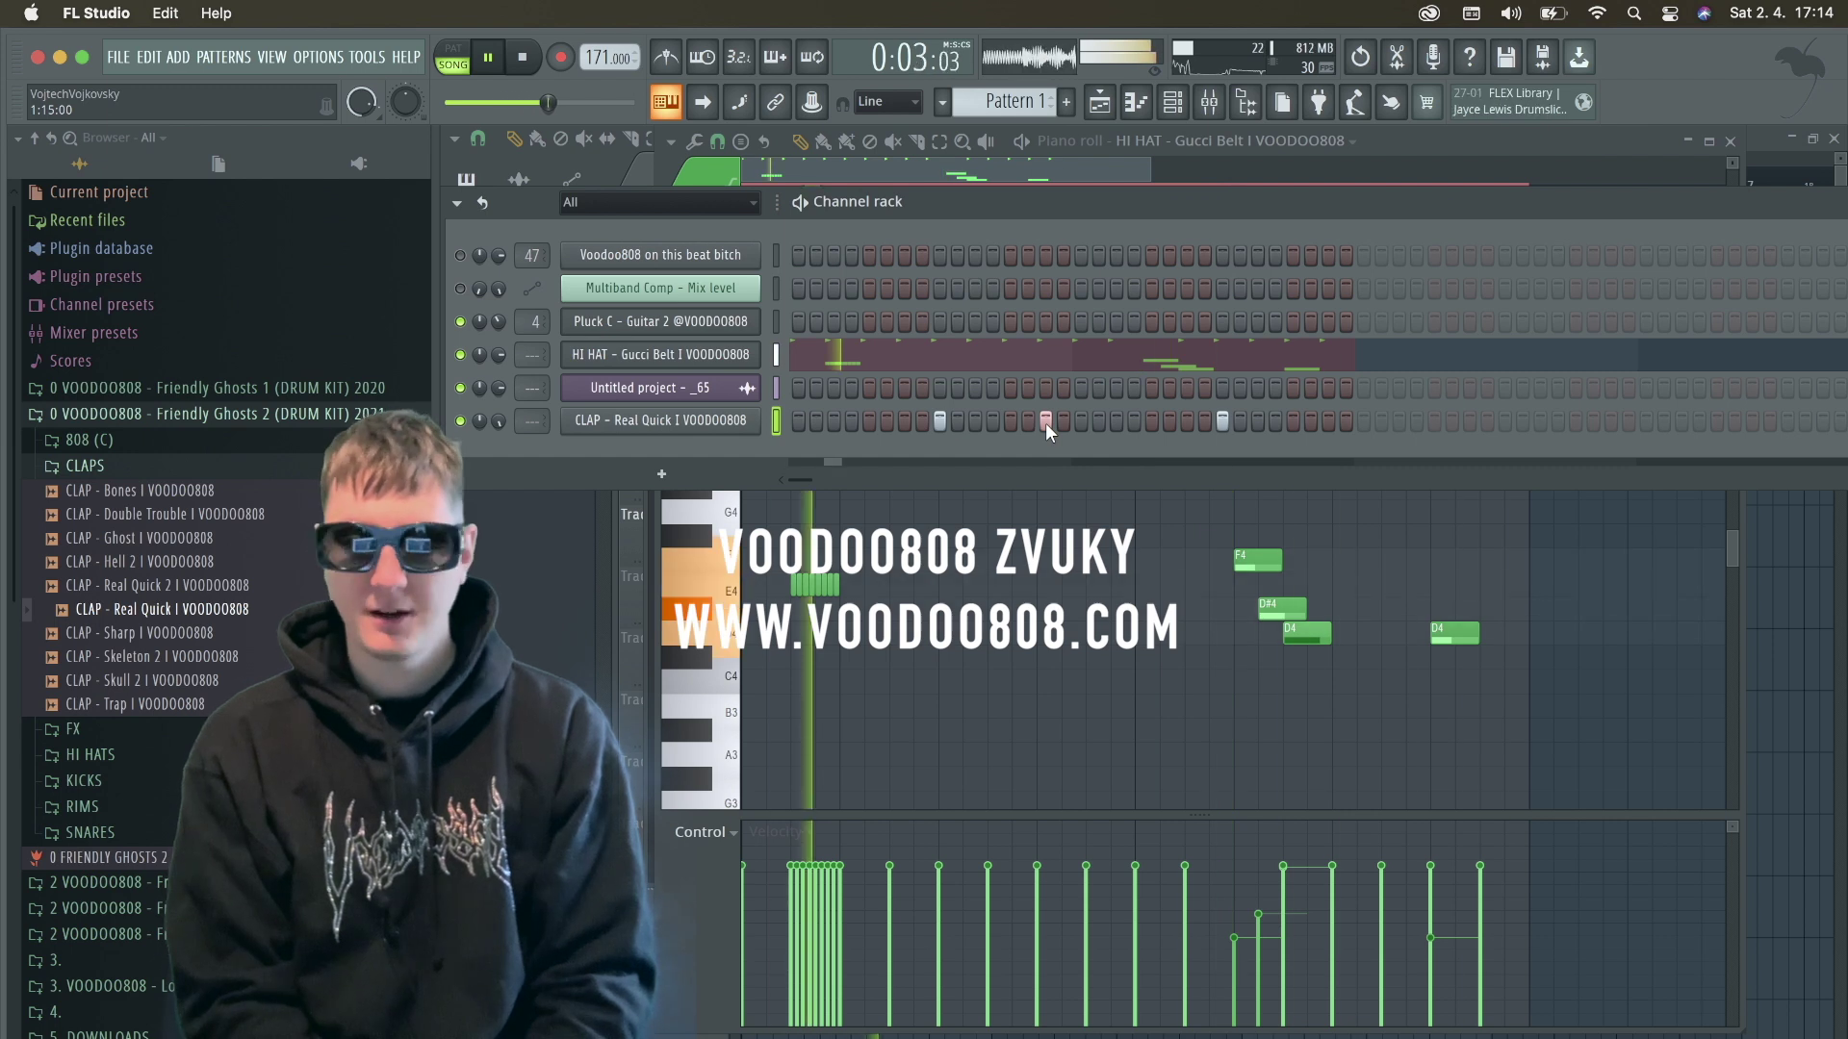
key(super+Tab)
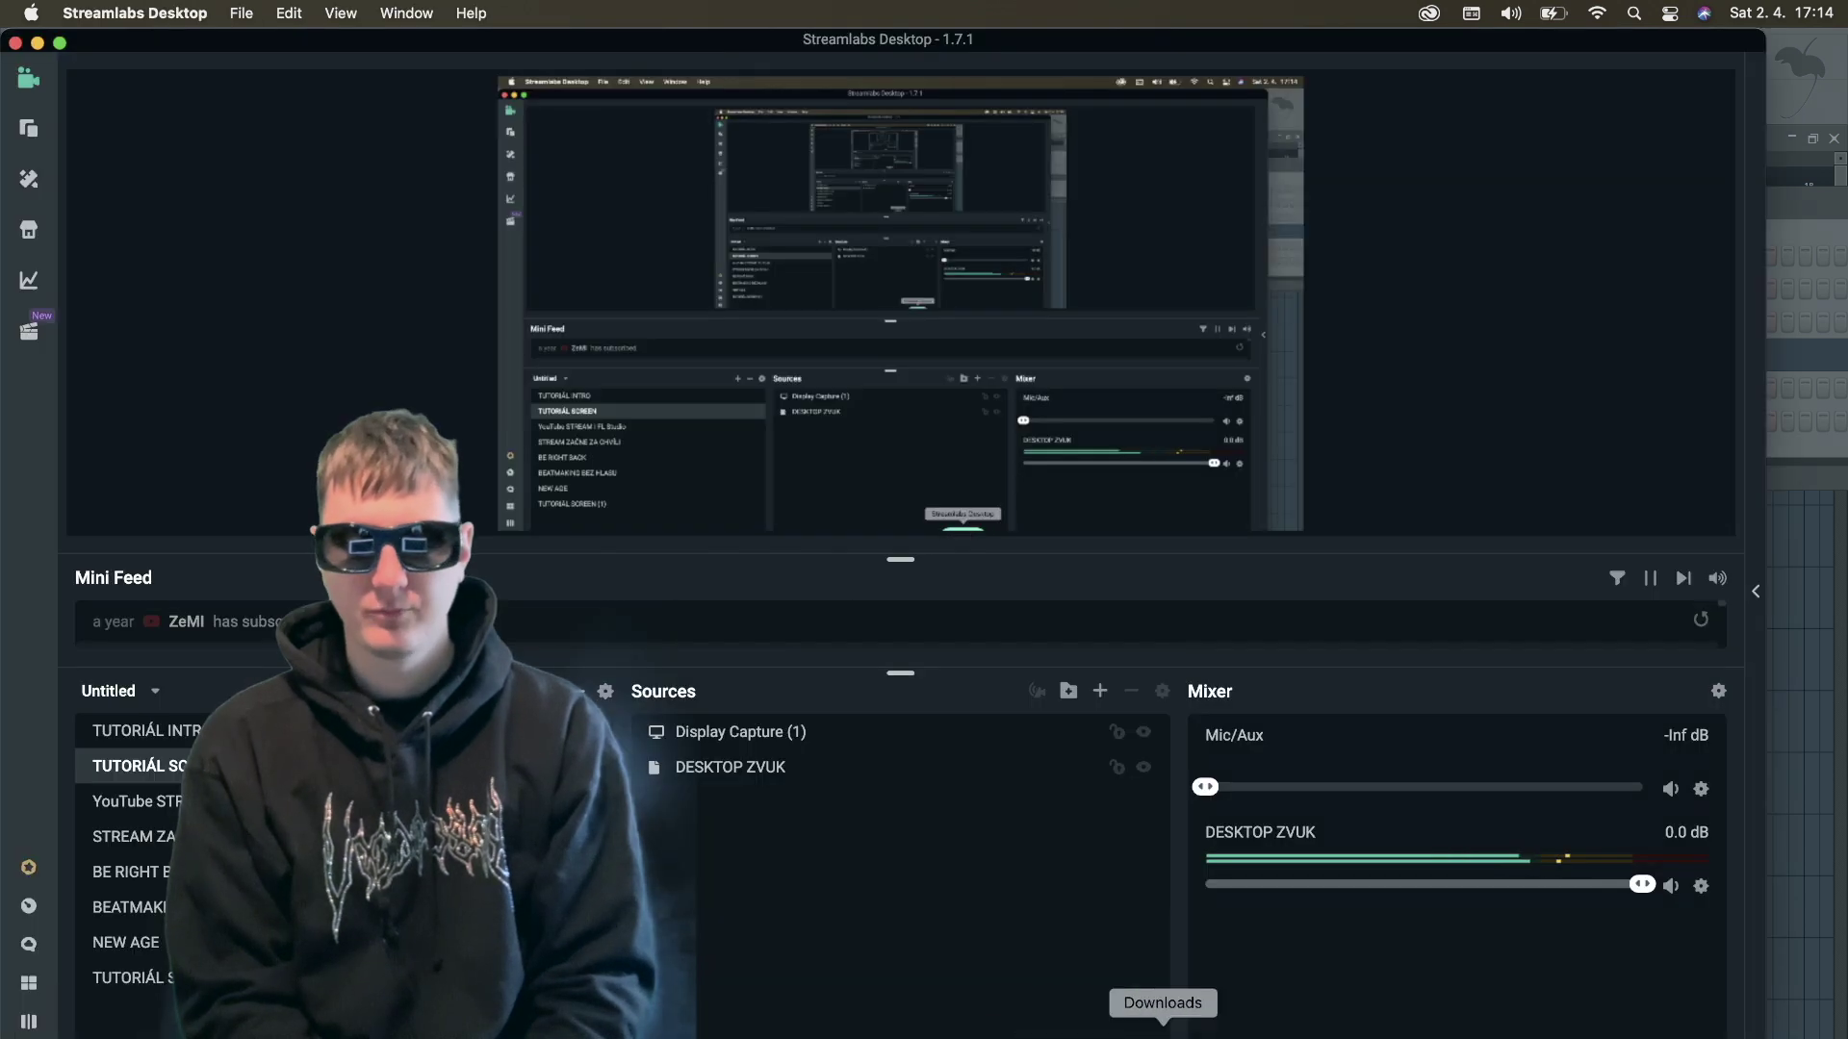
click(1828, 464)
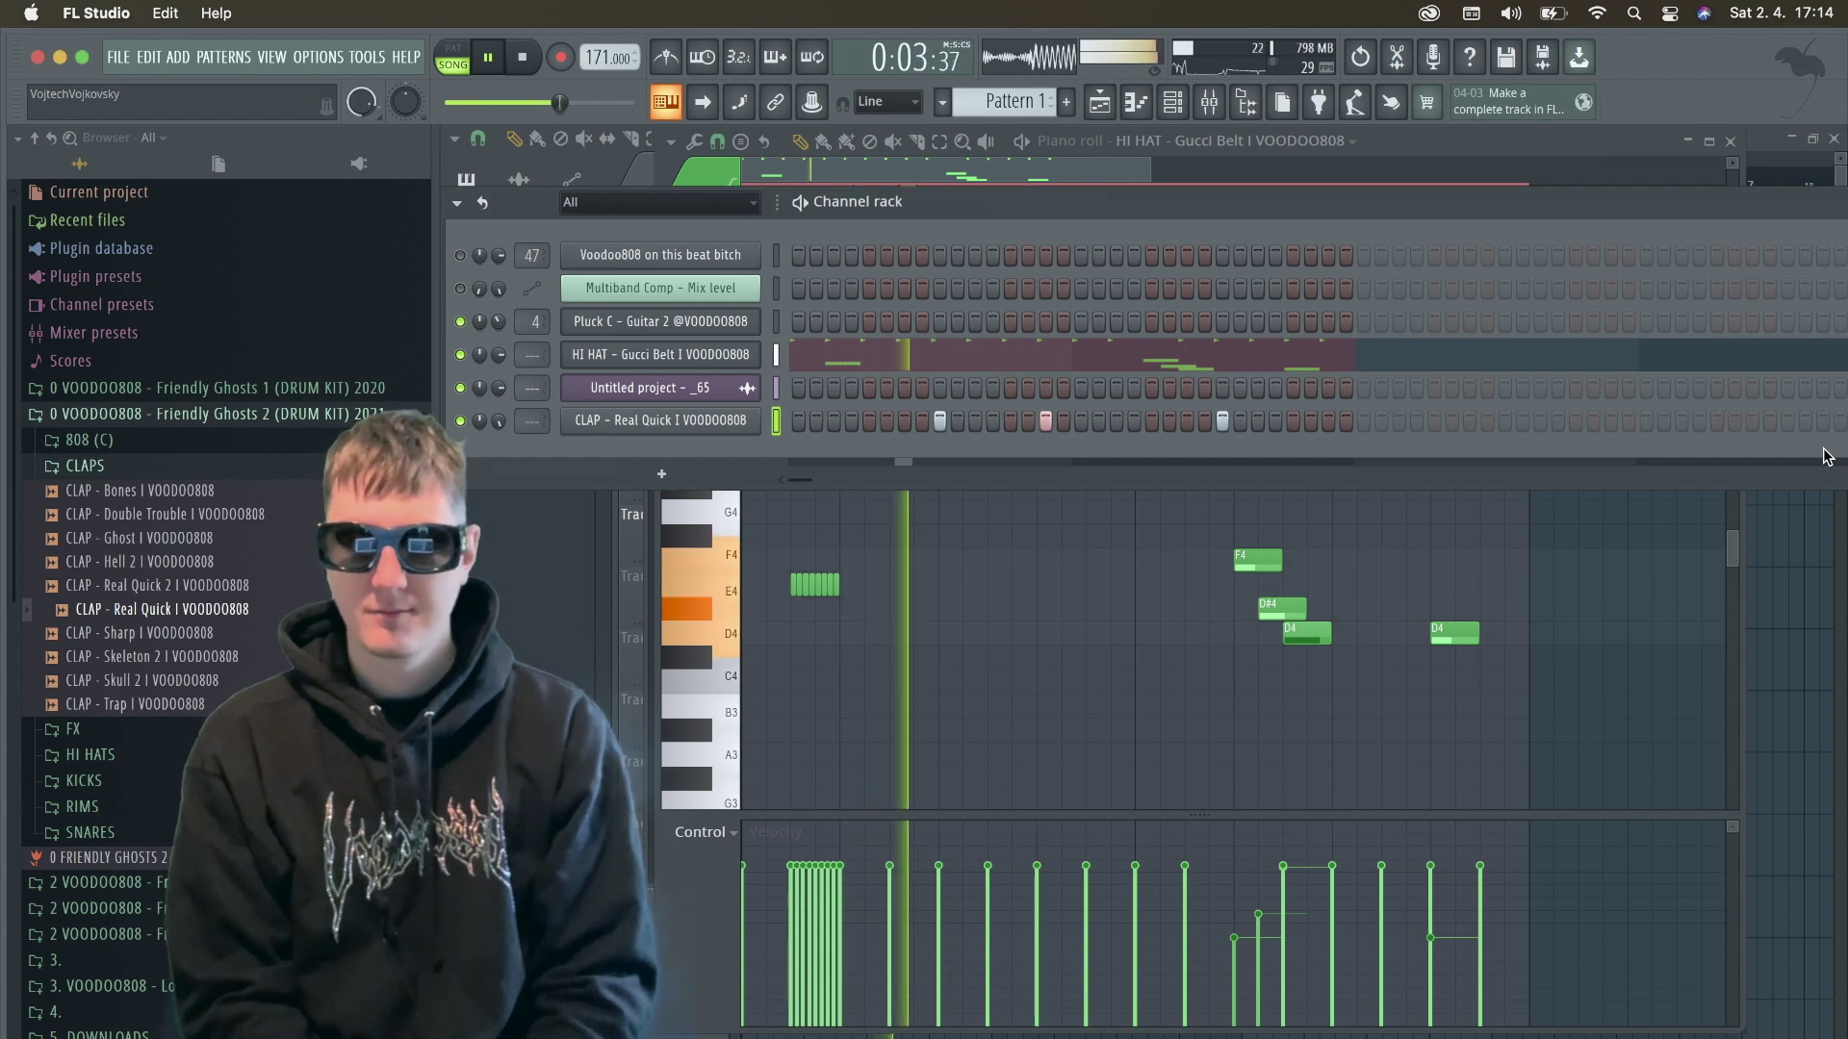
Add the KICK - Zombie 3 sample from the KICKS folder as a new channel.
click(133, 466)
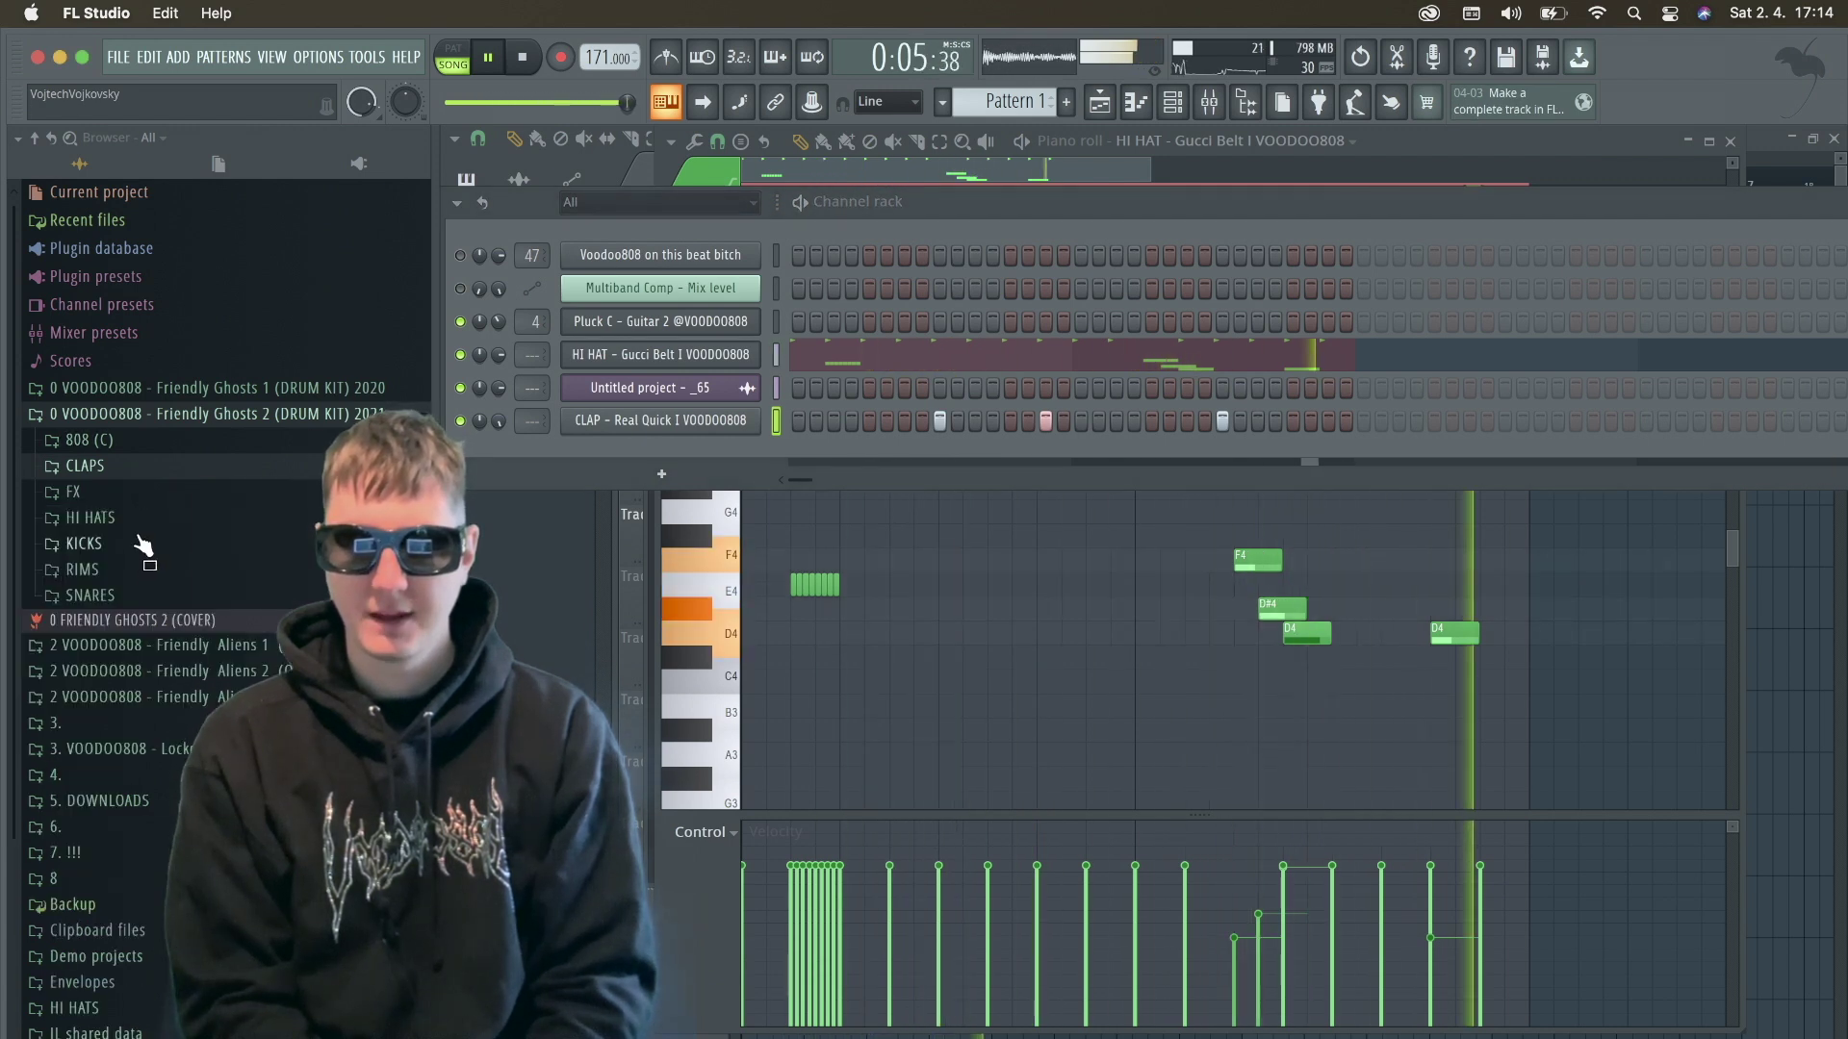
click(140, 547)
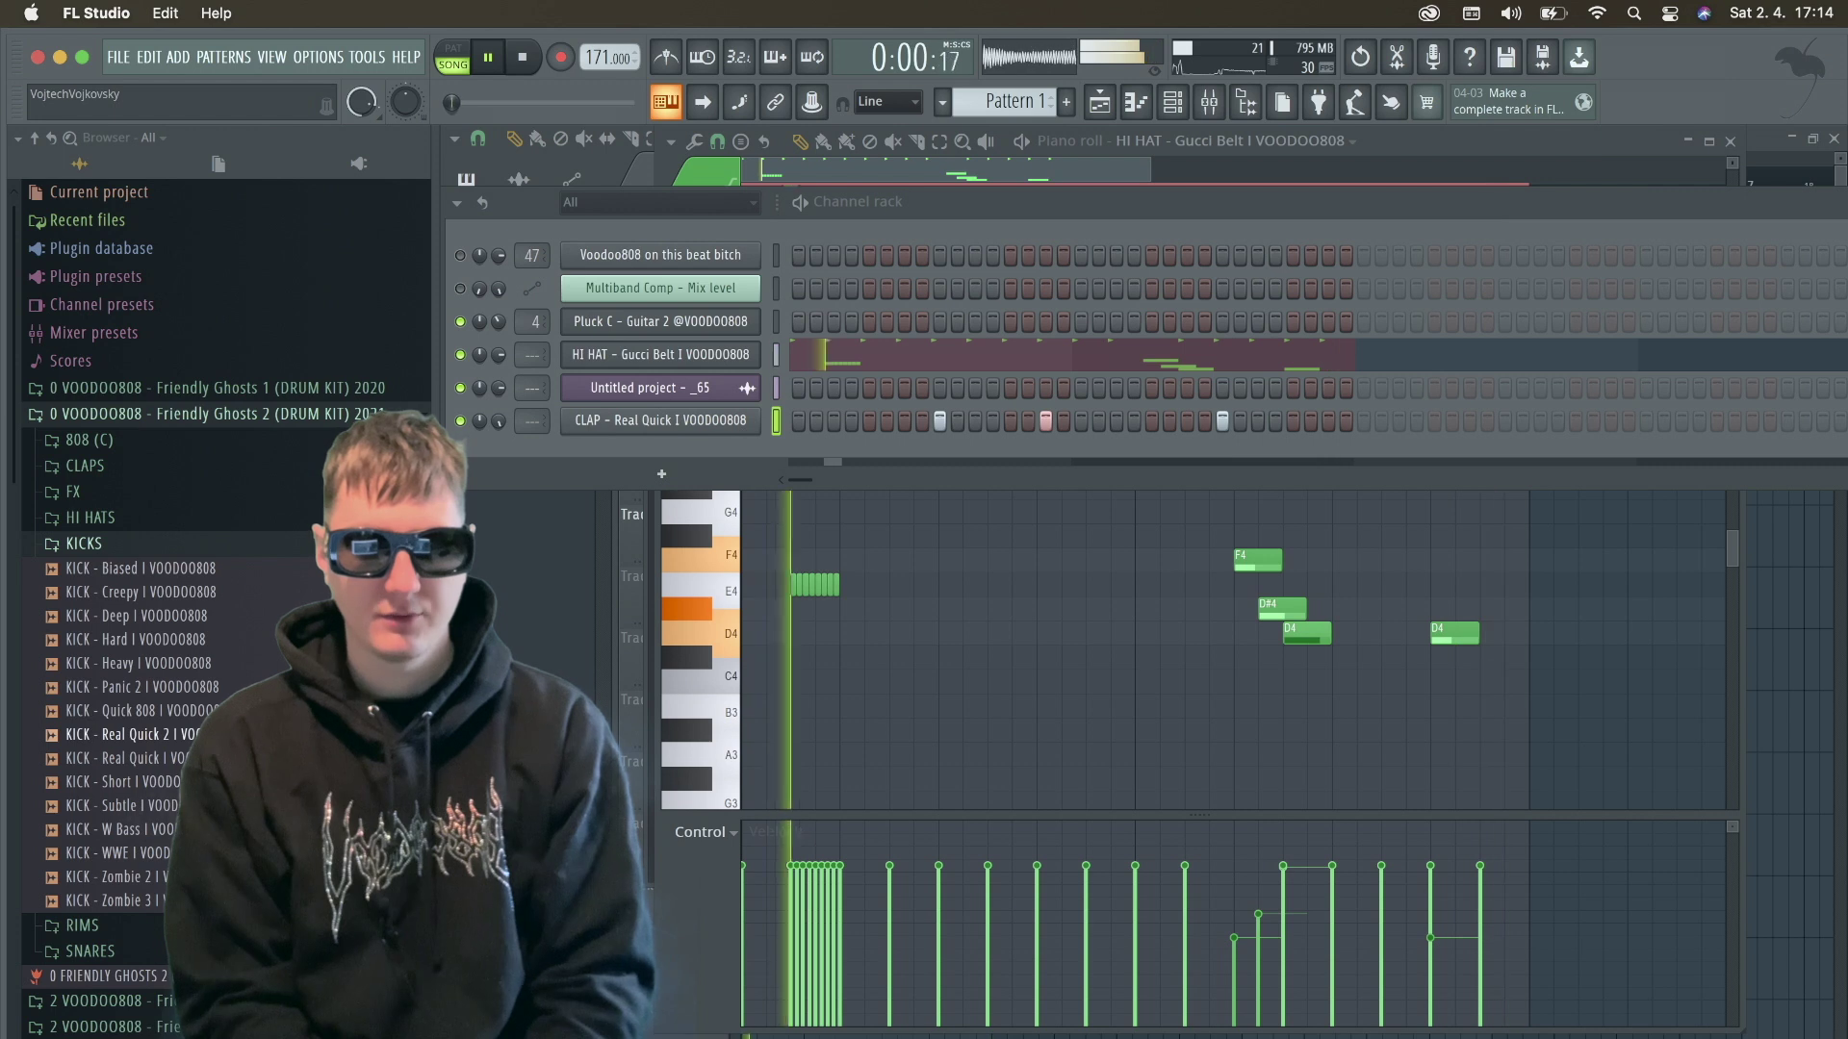
drag(116, 900, 680, 452)
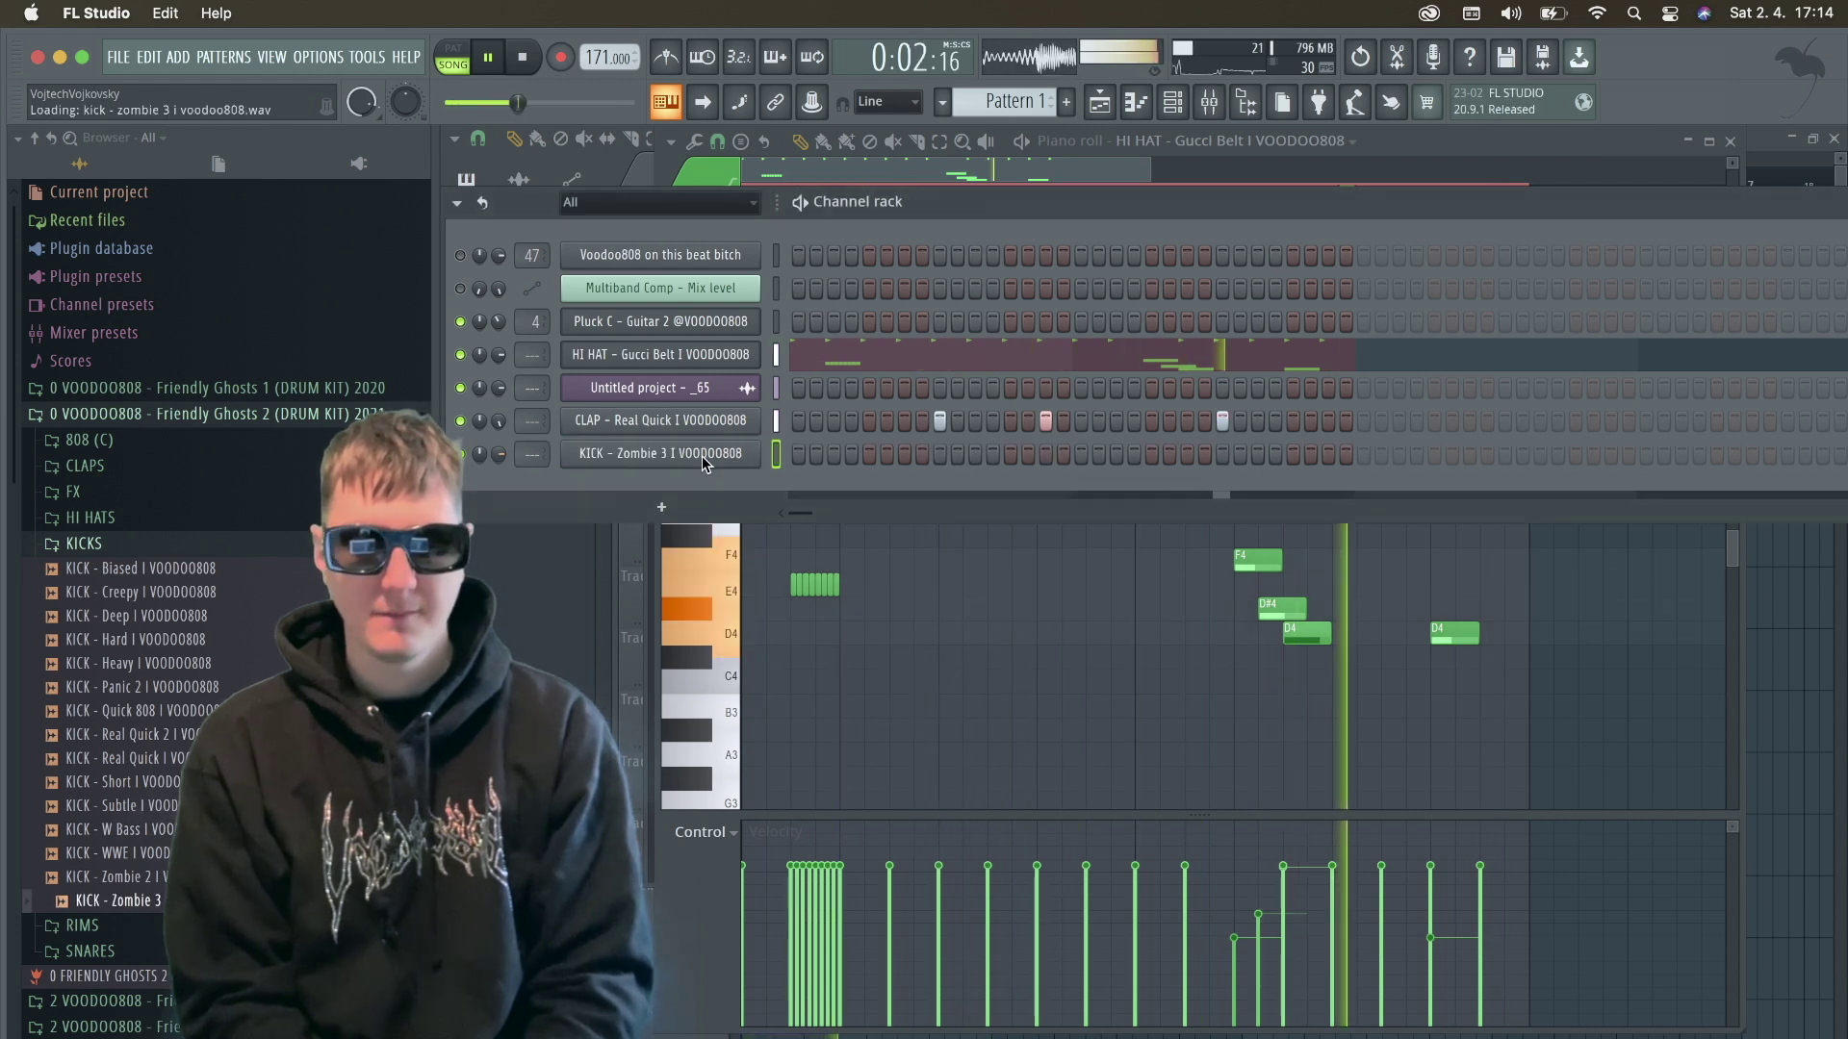
Place kick hits on steps 1, 7, 13, 21, 27, 29, 30 and 31 and route the kick to mixer track 1.
click(797, 454)
scroll(532, 453, up, 1)
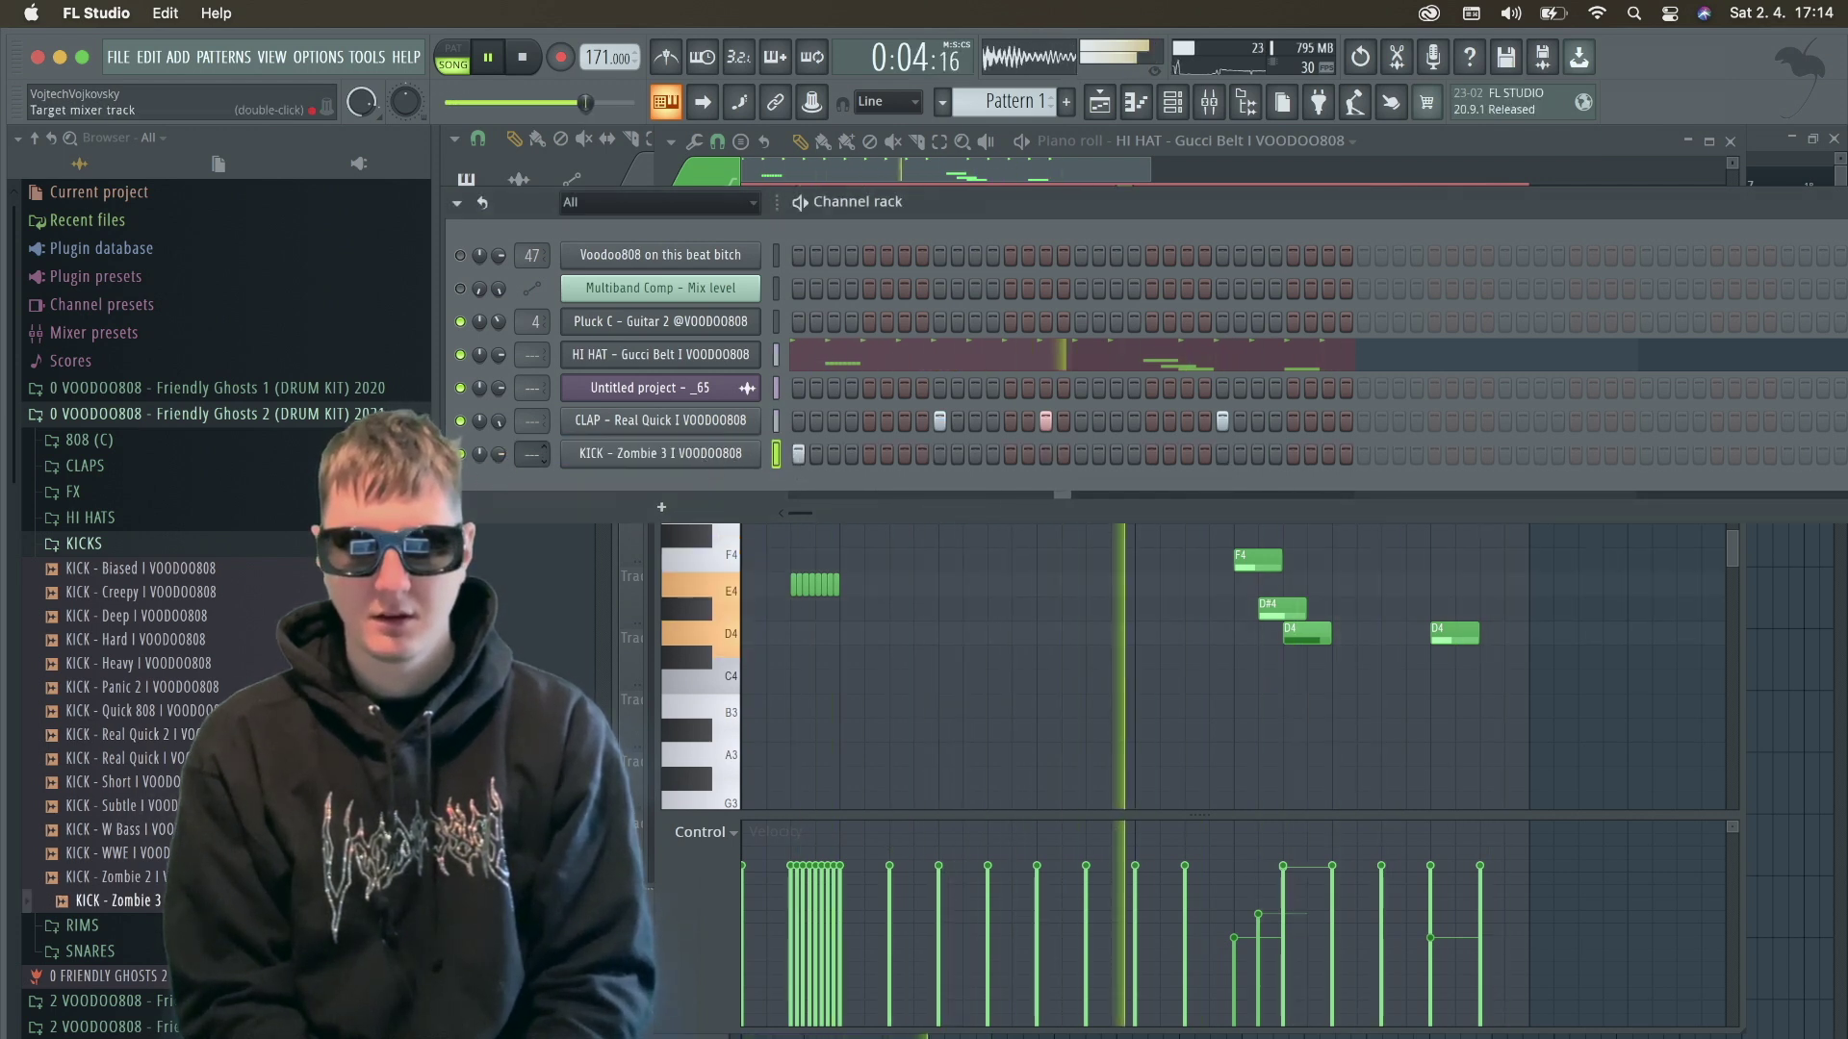
click(903, 453)
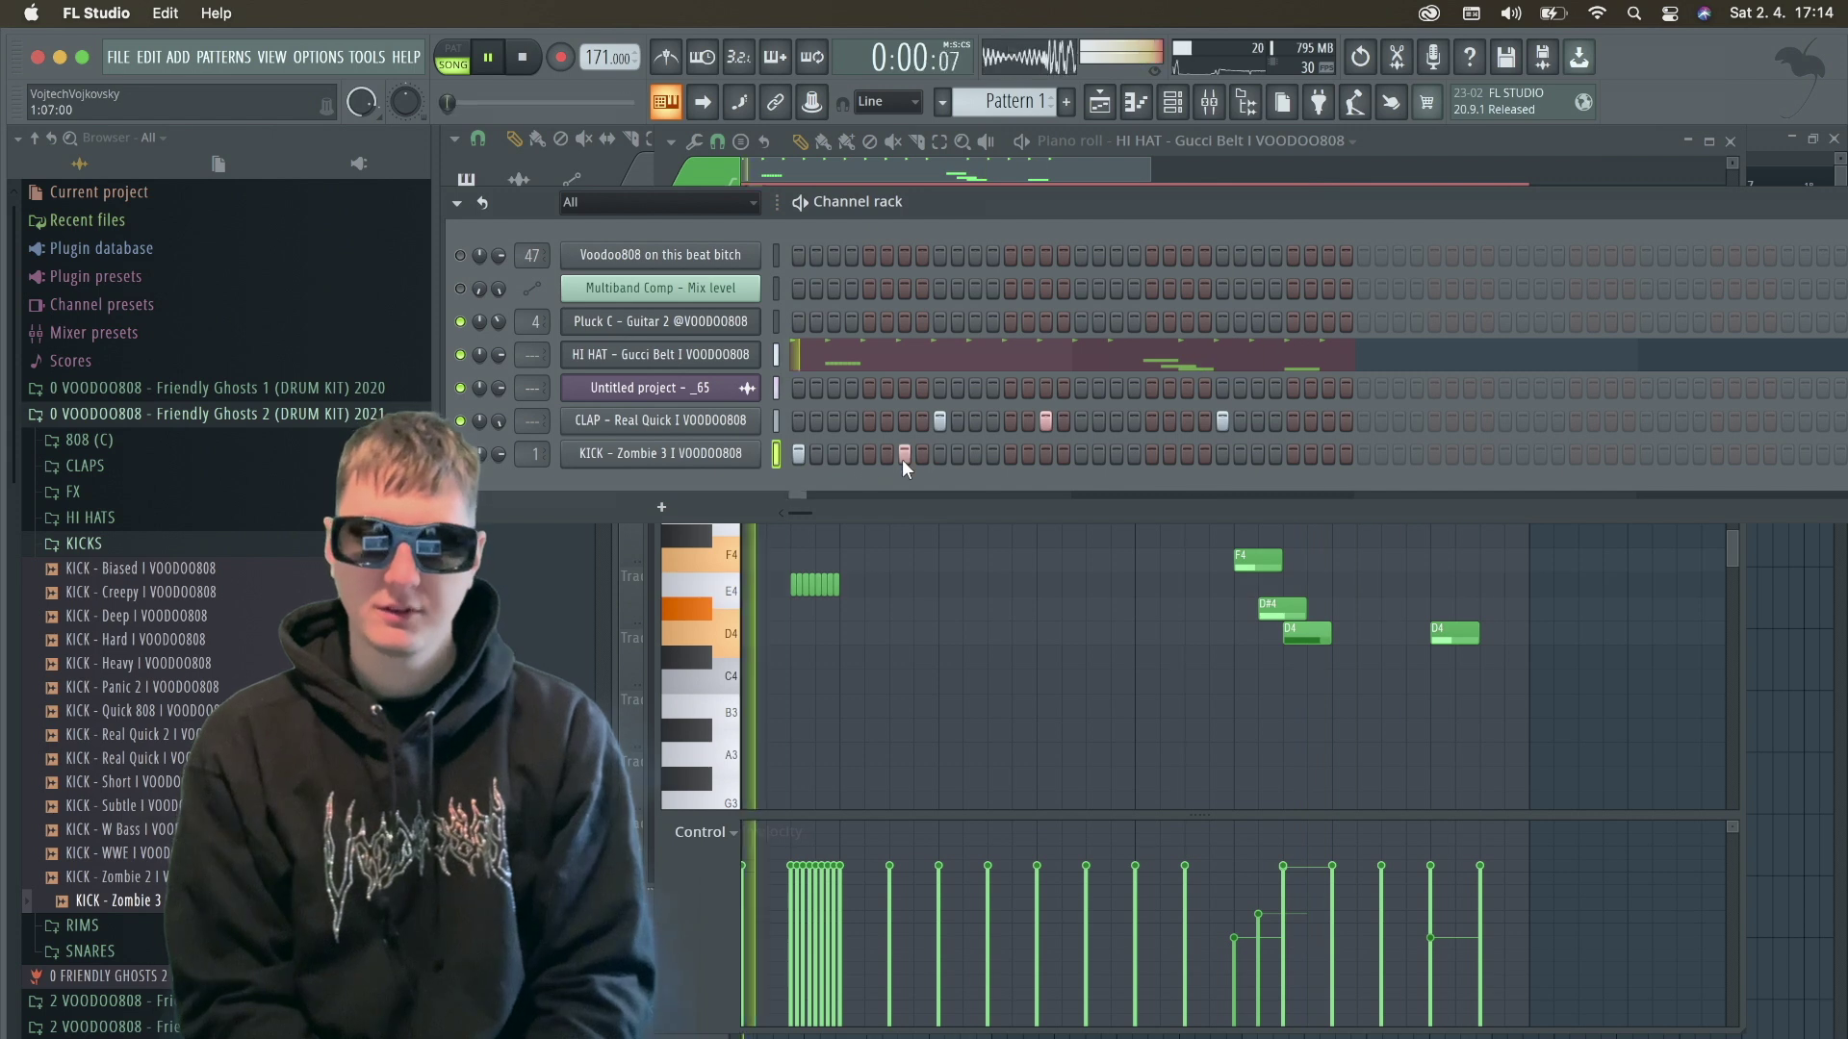
click(1011, 453)
click(1152, 453)
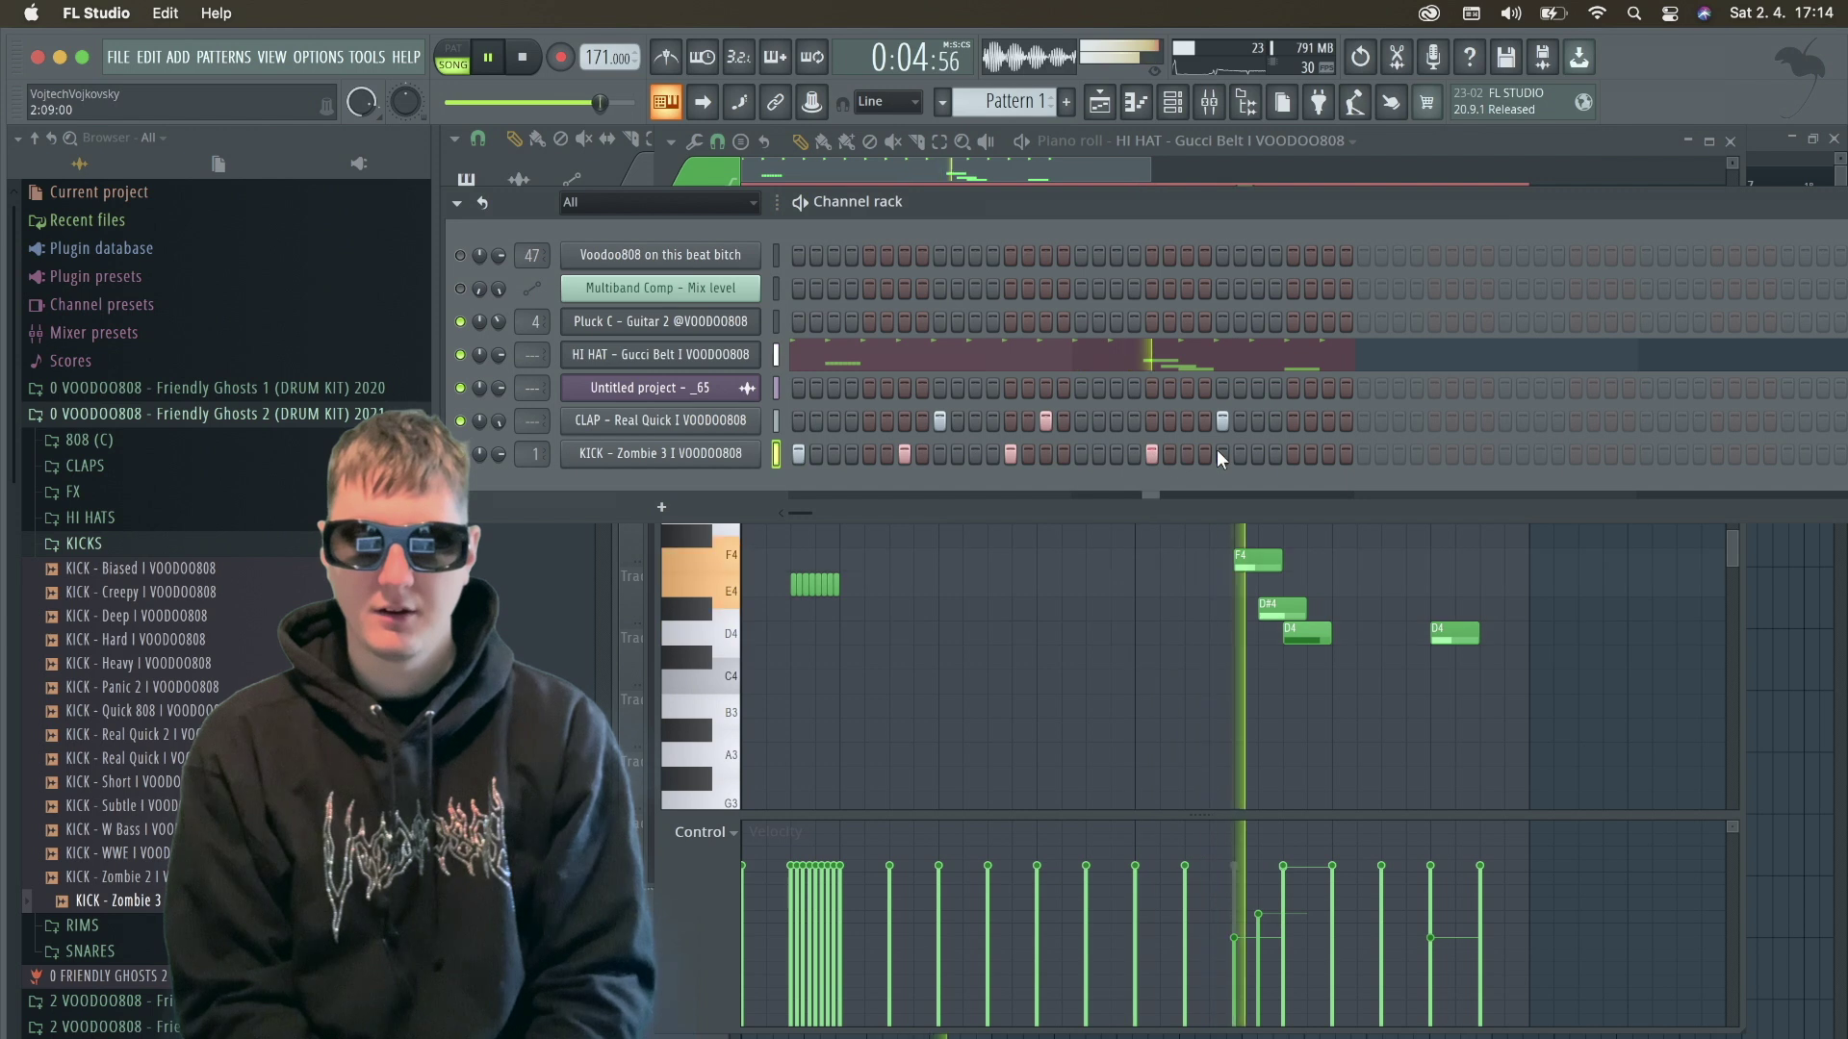
click(1310, 454)
click(1328, 453)
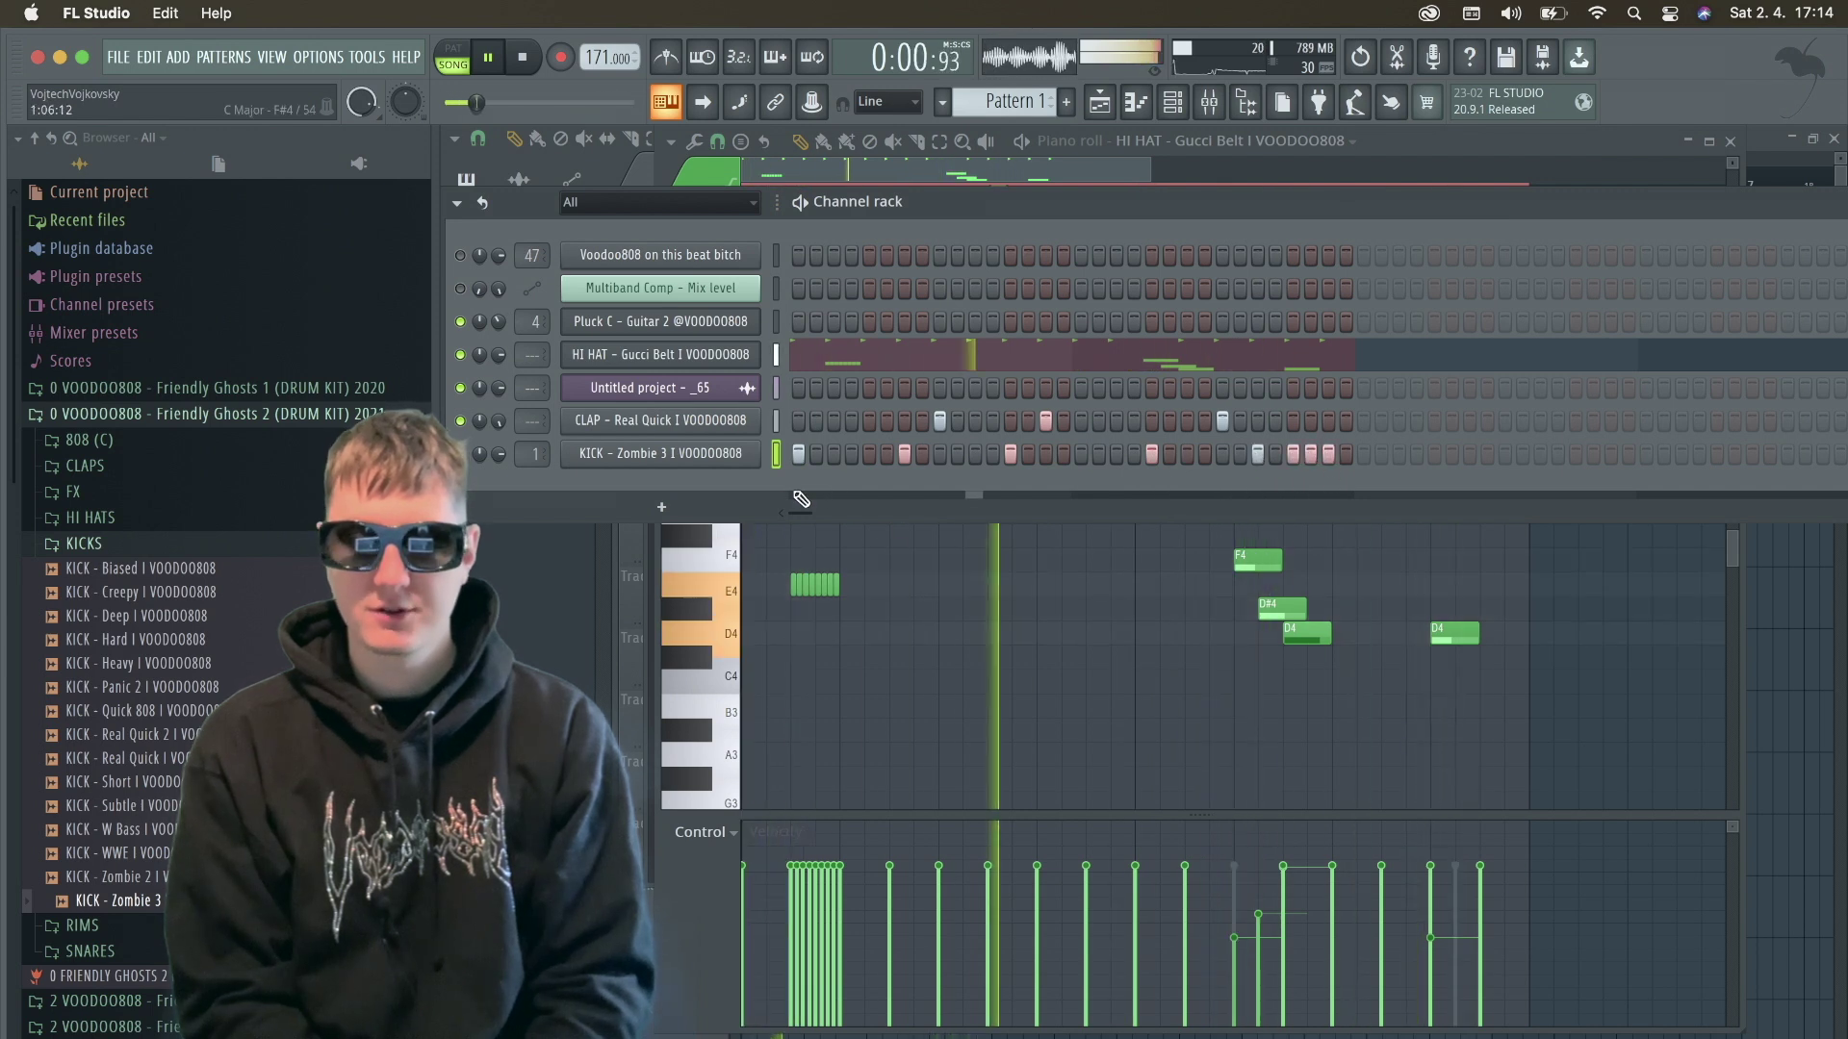
Open the kick pattern in the piano roll and delete the C5 hit at step 14 of bar 2.
right_click(759, 453)
click(804, 453)
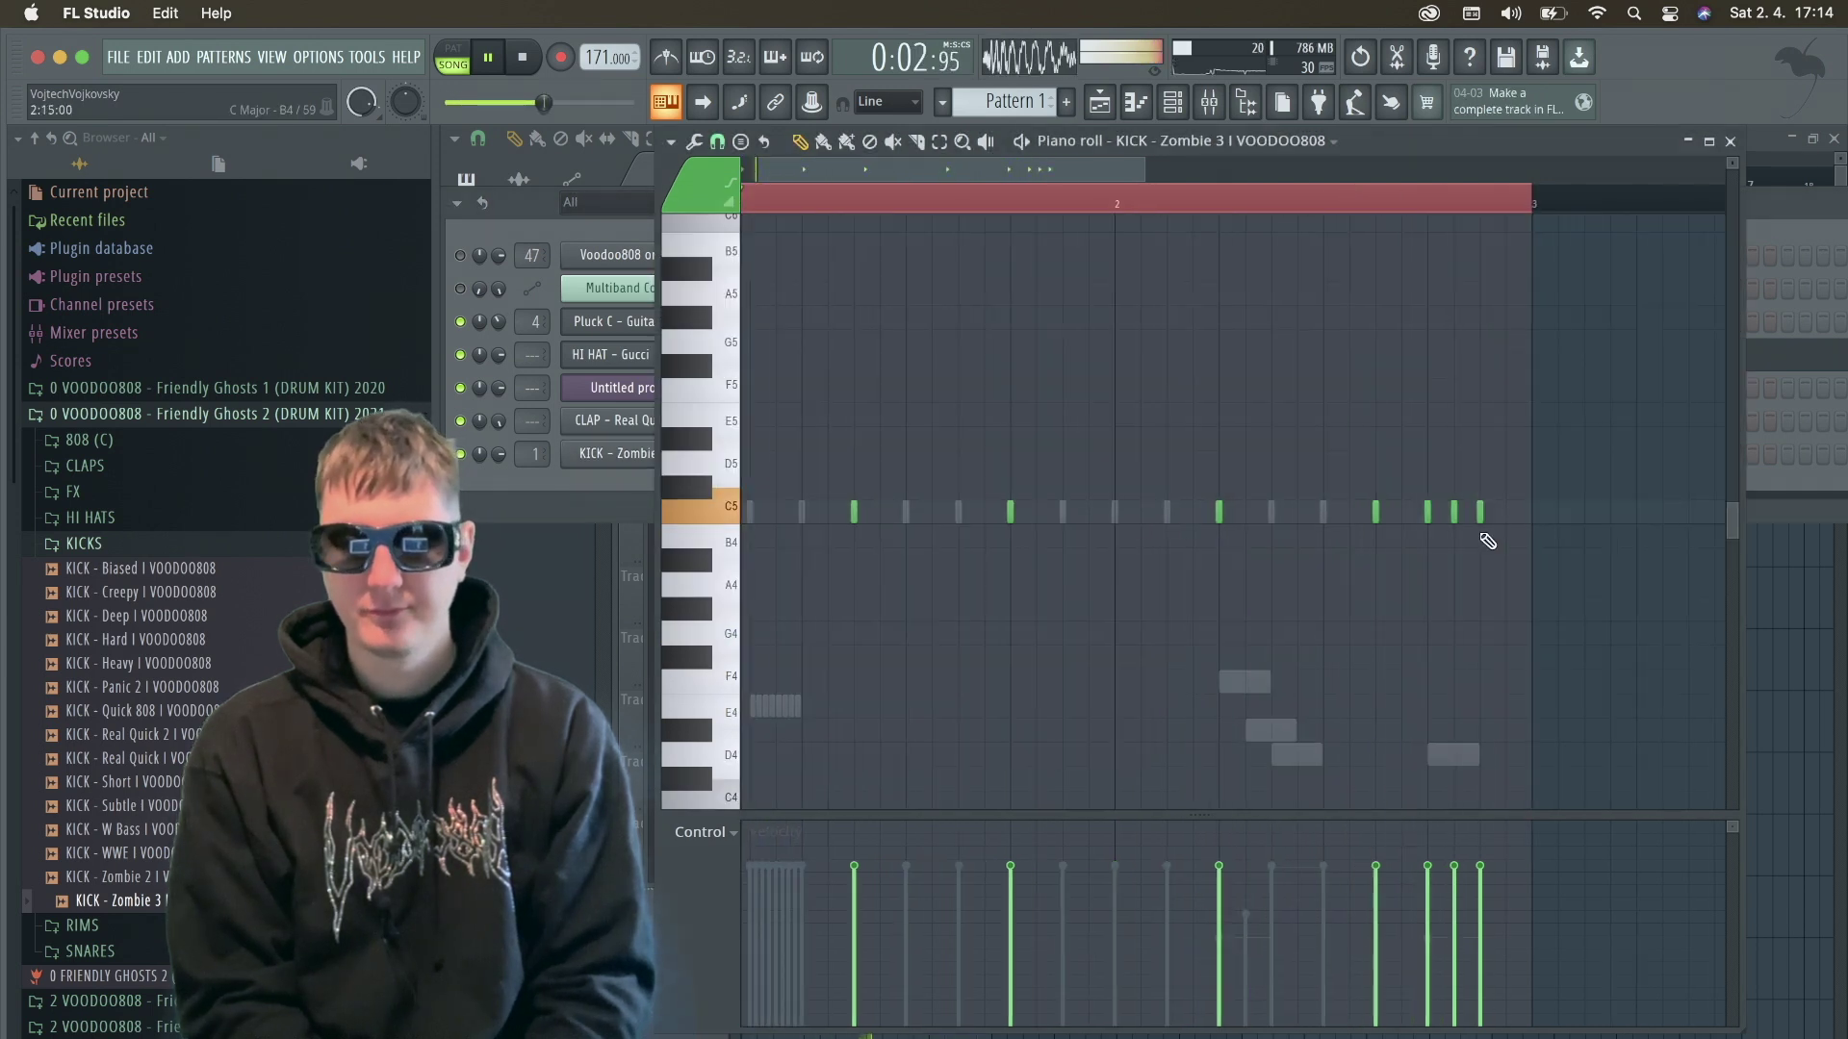
click(1526, 610)
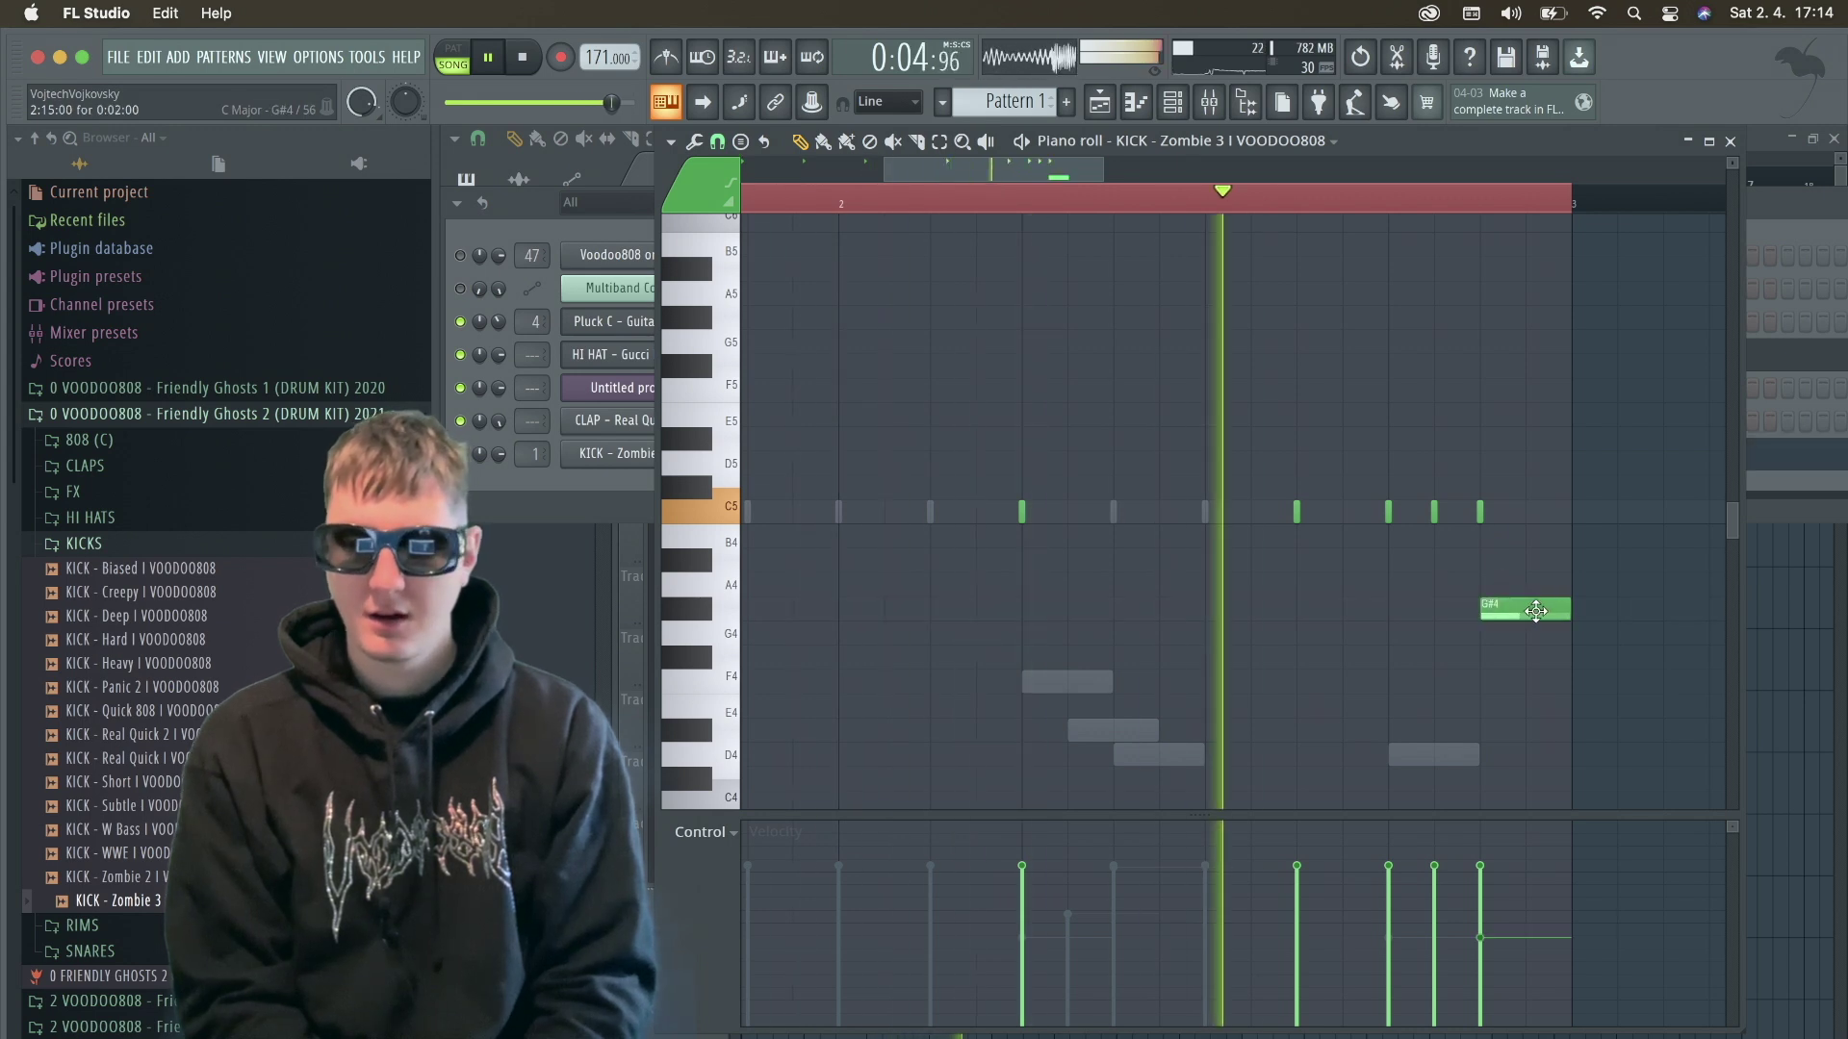
right_click(1536, 610)
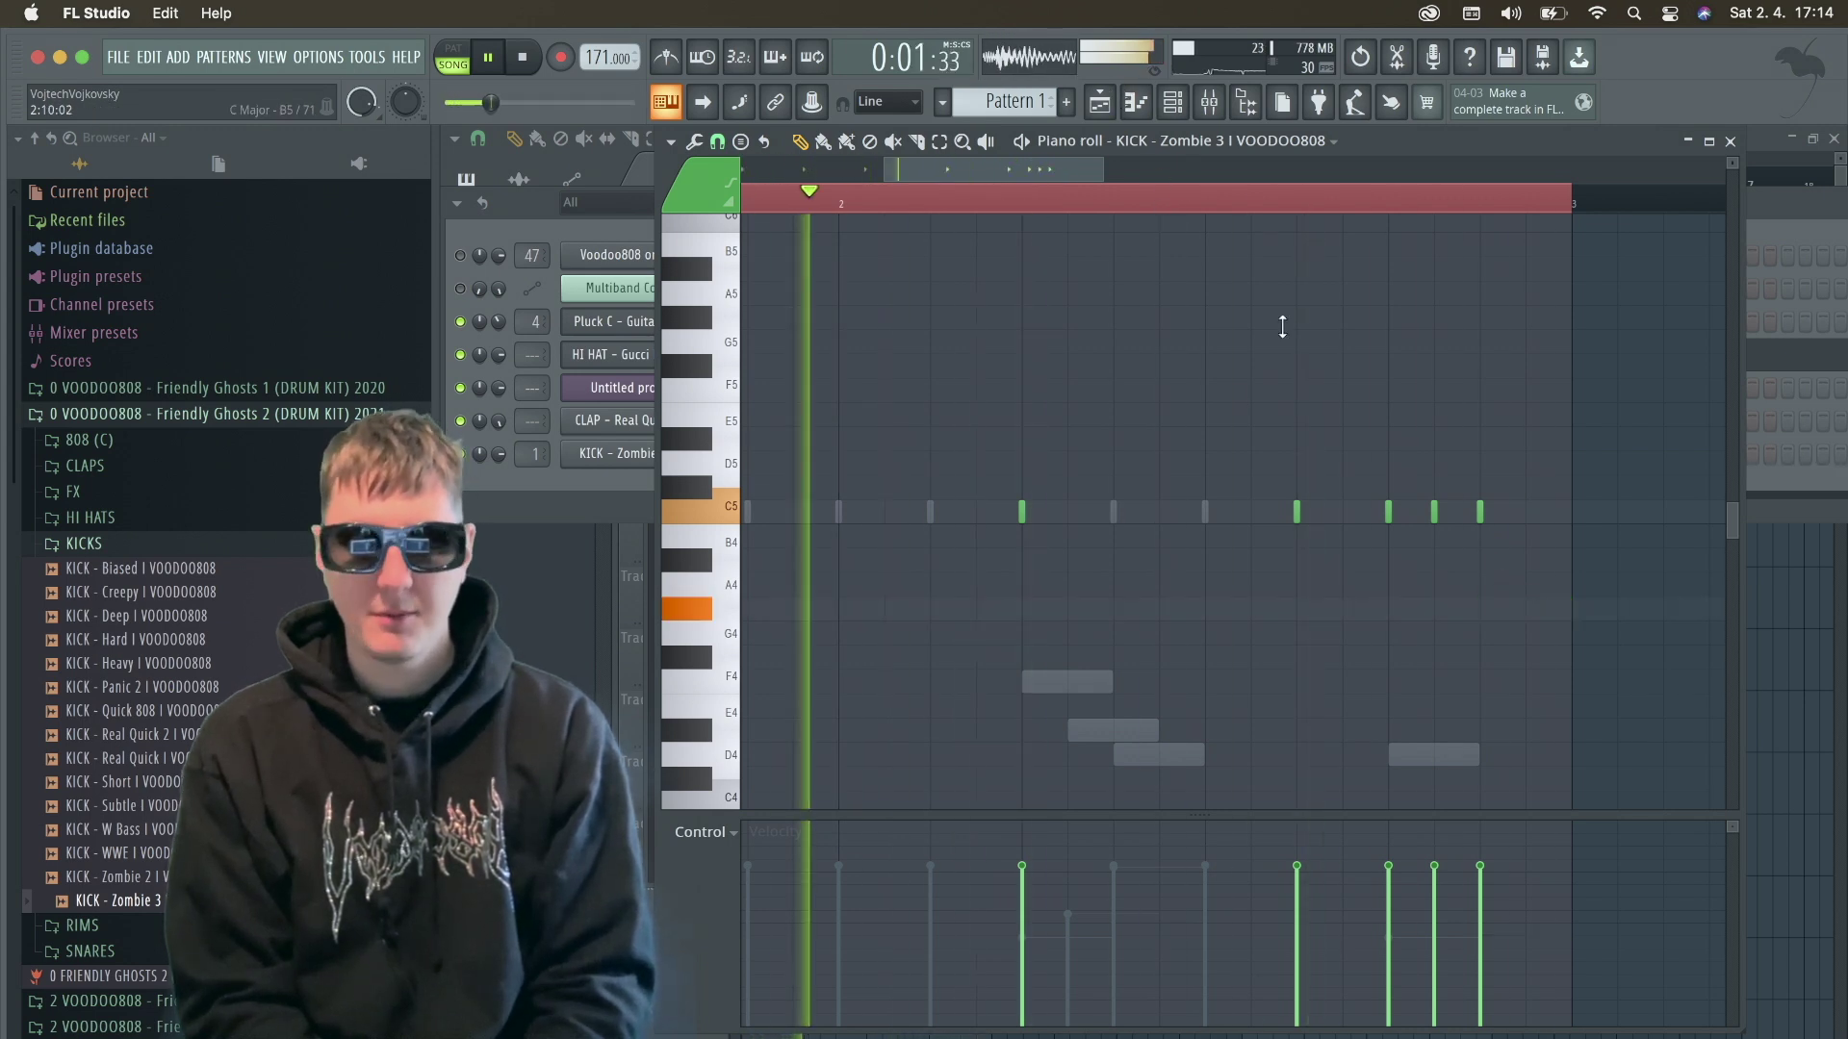
scroll(1448, 531, up, 2)
right_click(1430, 515)
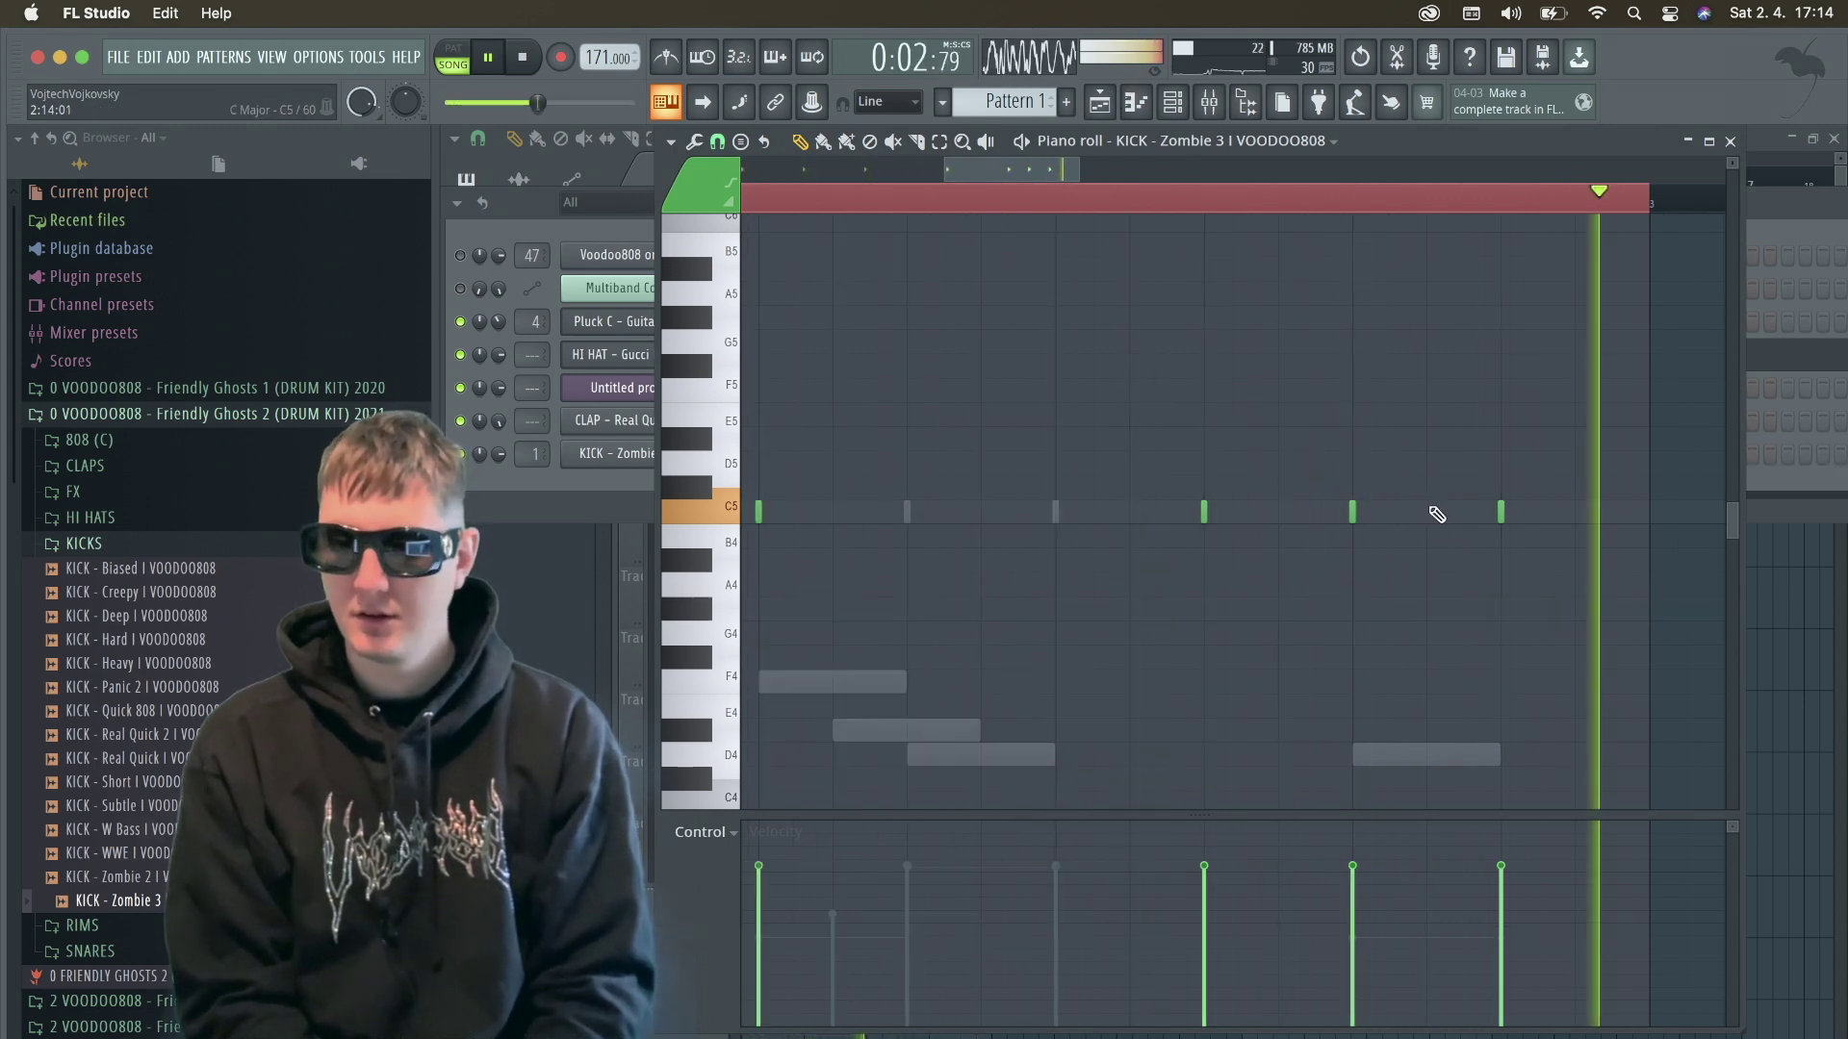
double_click(1353, 513)
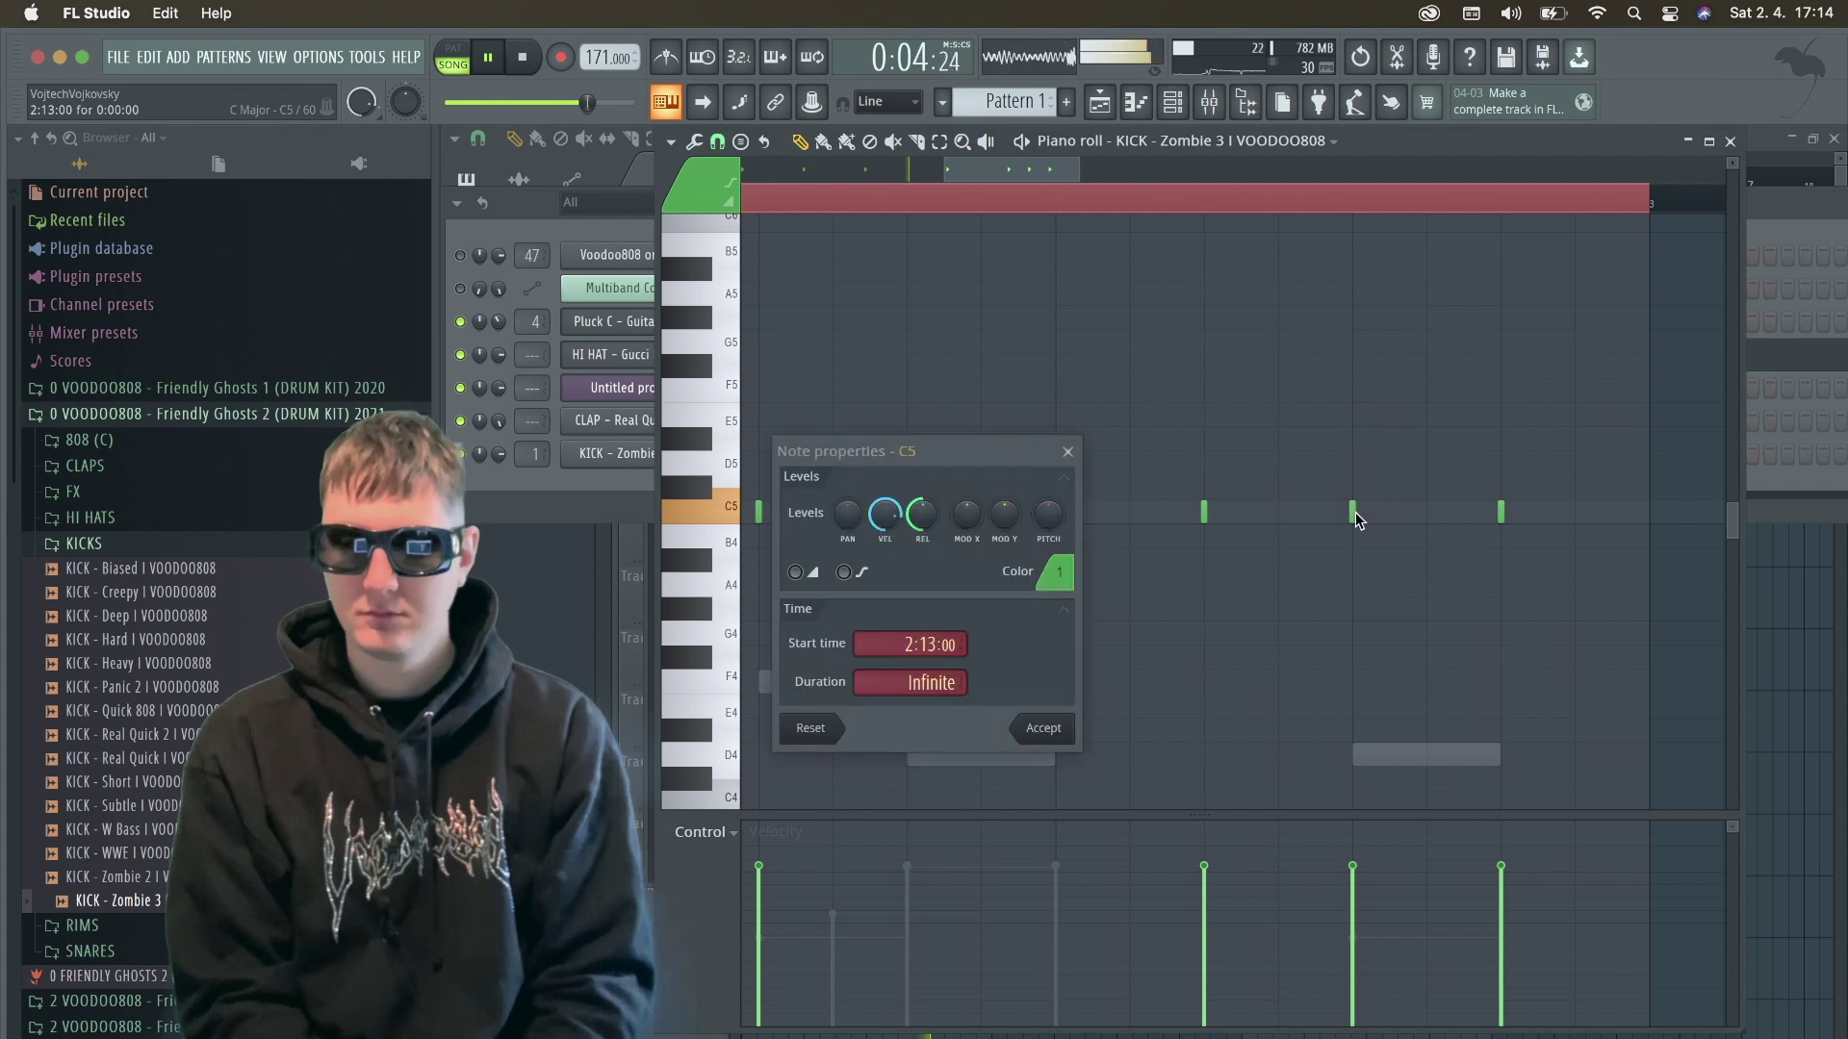
click(1031, 730)
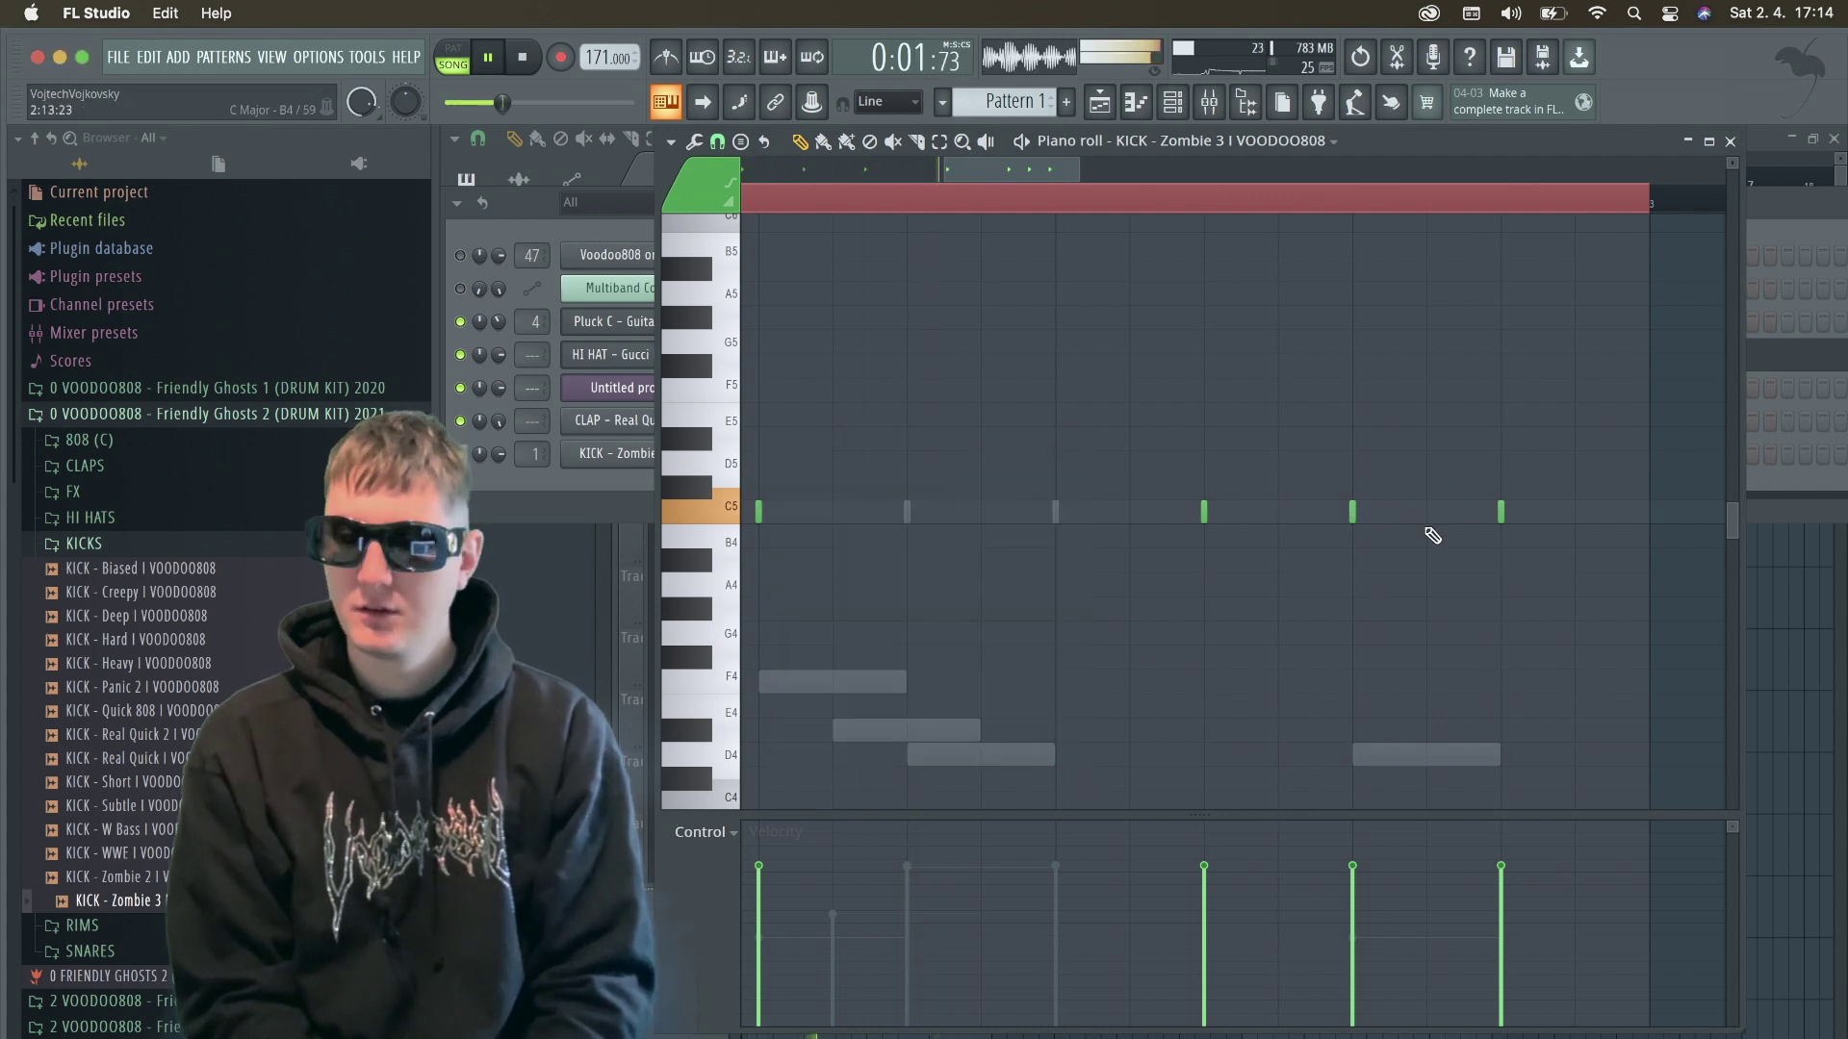
key(super+shift+z)
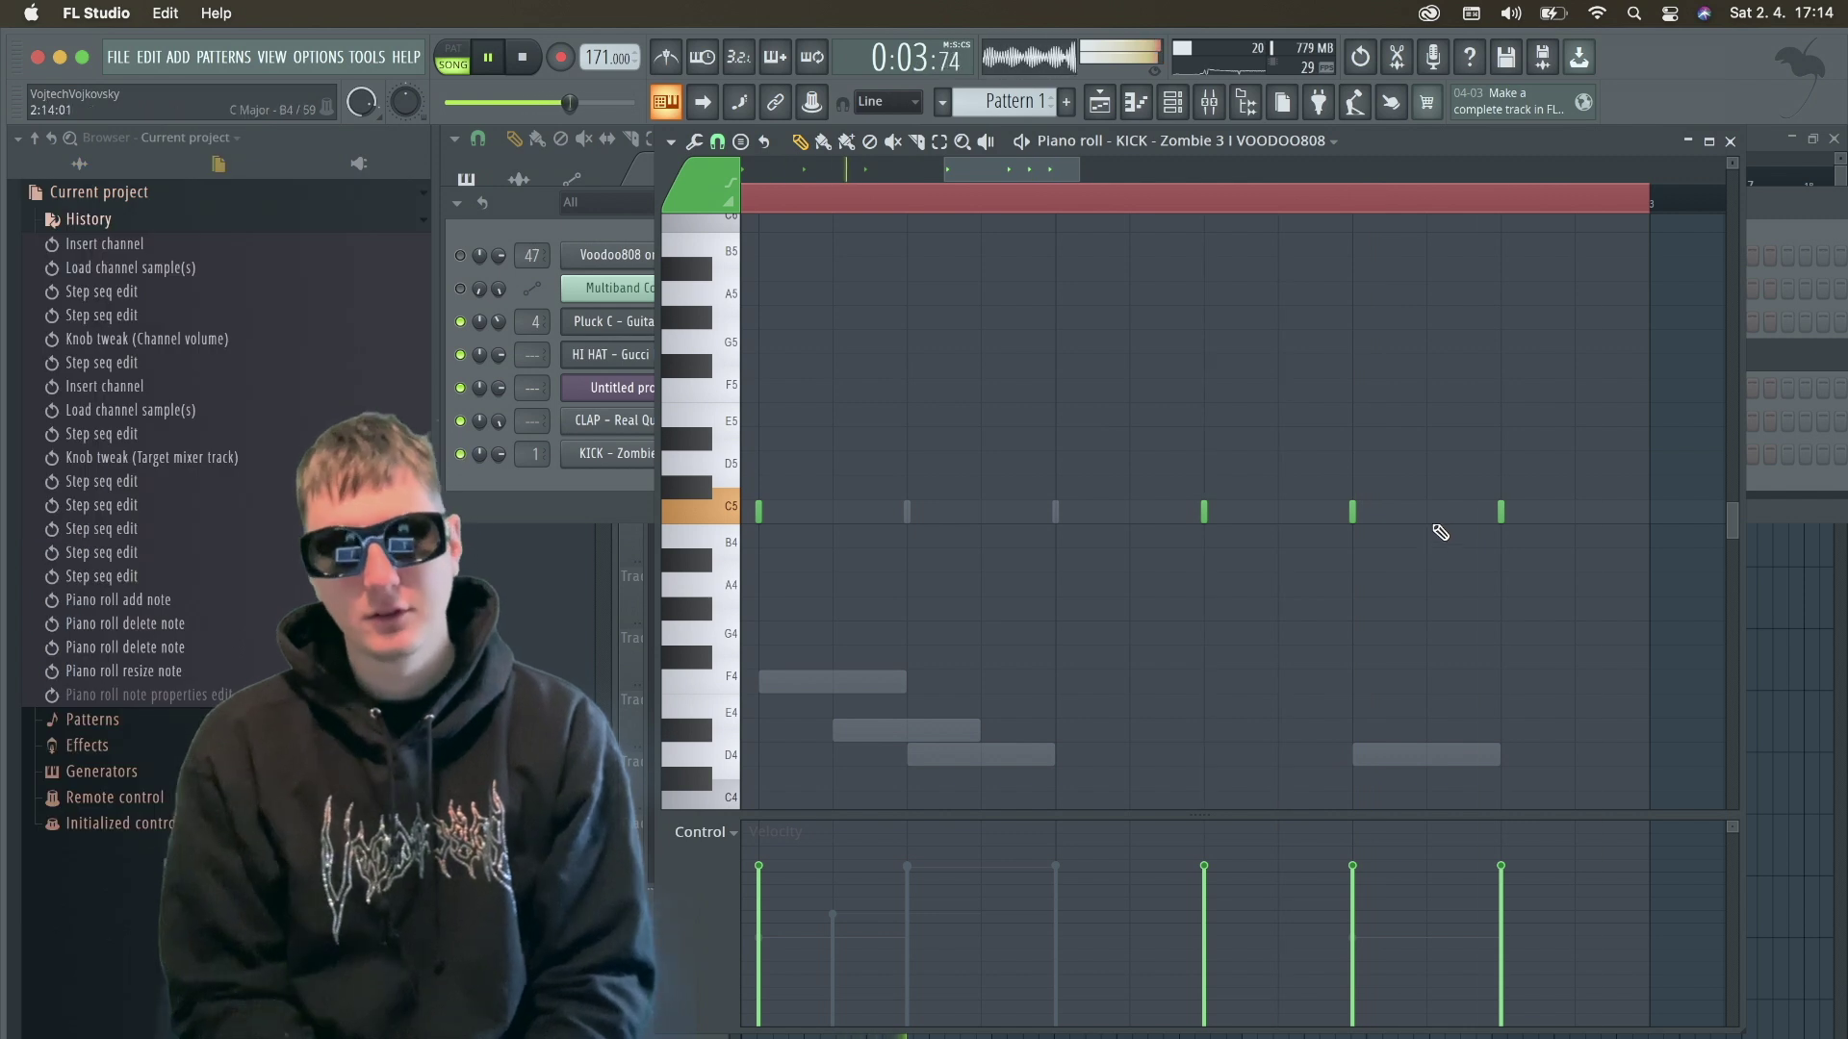
Place a one-step C5 kick note at step 14 of bar 2 and chop it into four equal notes.
click(1434, 516)
drag(1430, 520, 1532, 527)
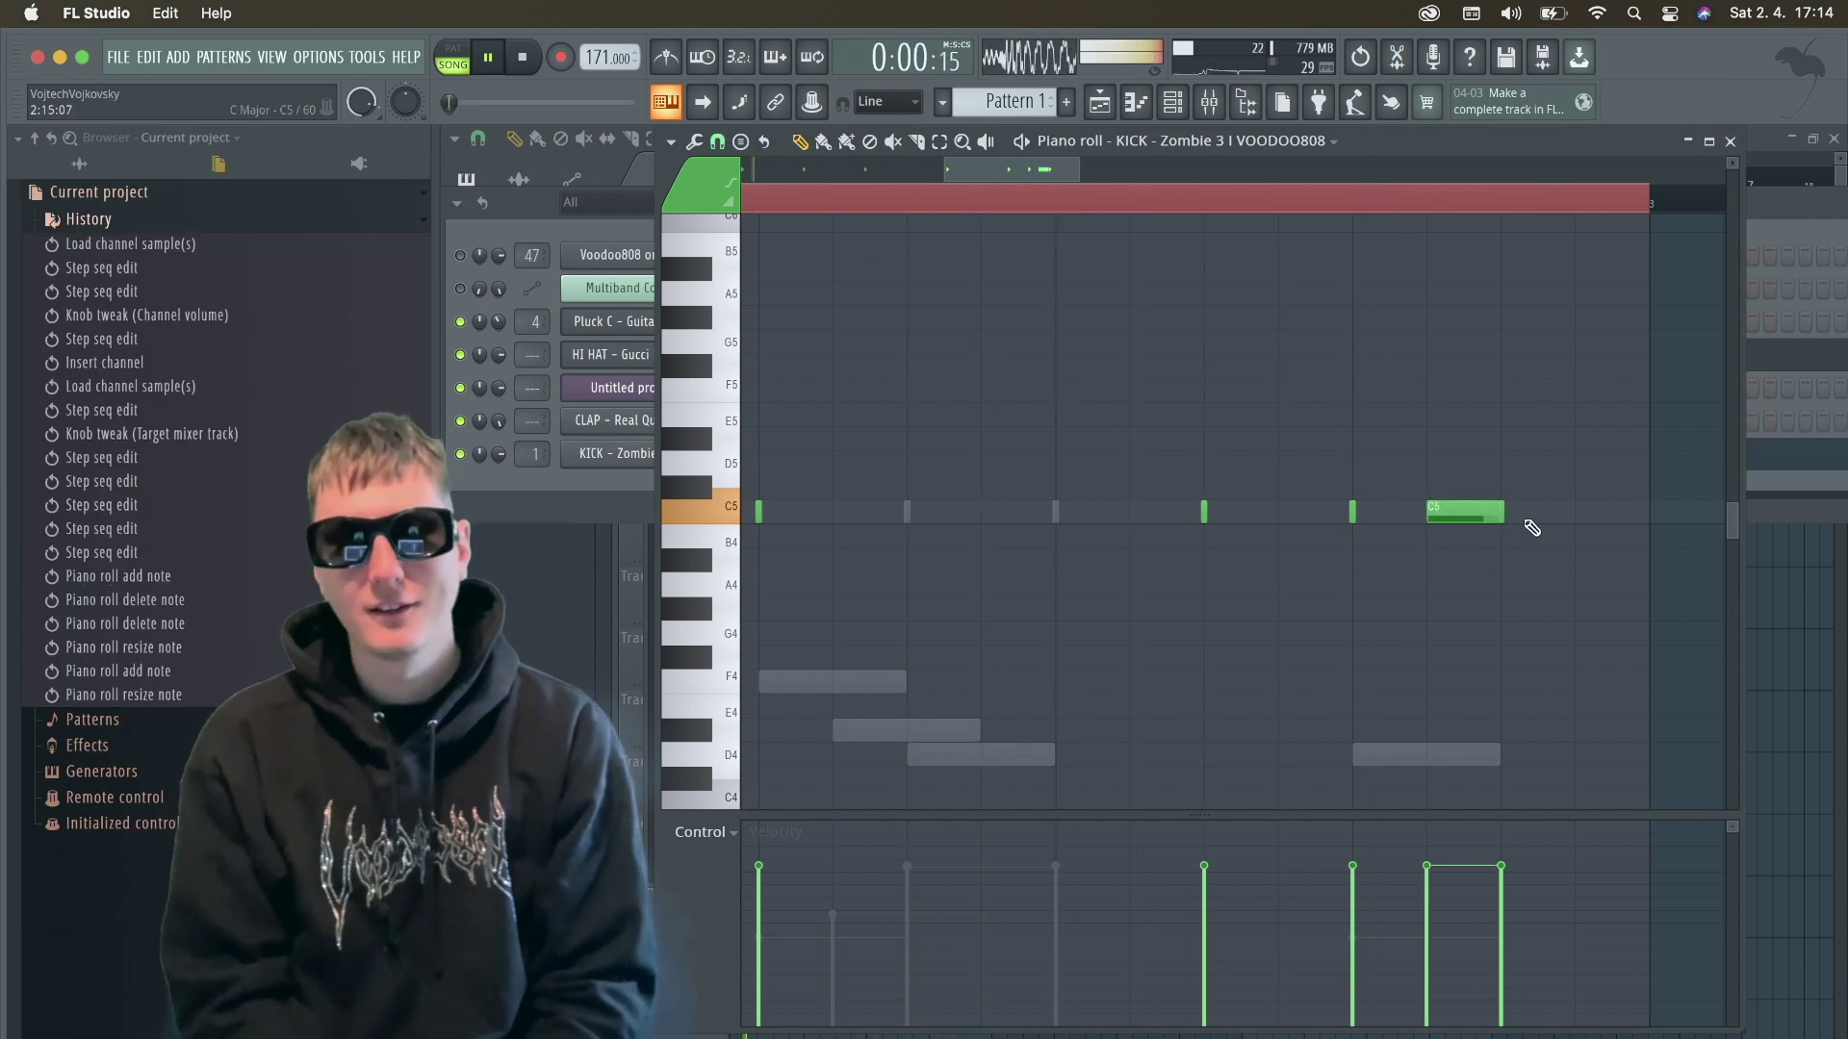
drag(1435, 449, 1447, 723)
key(alt+u)
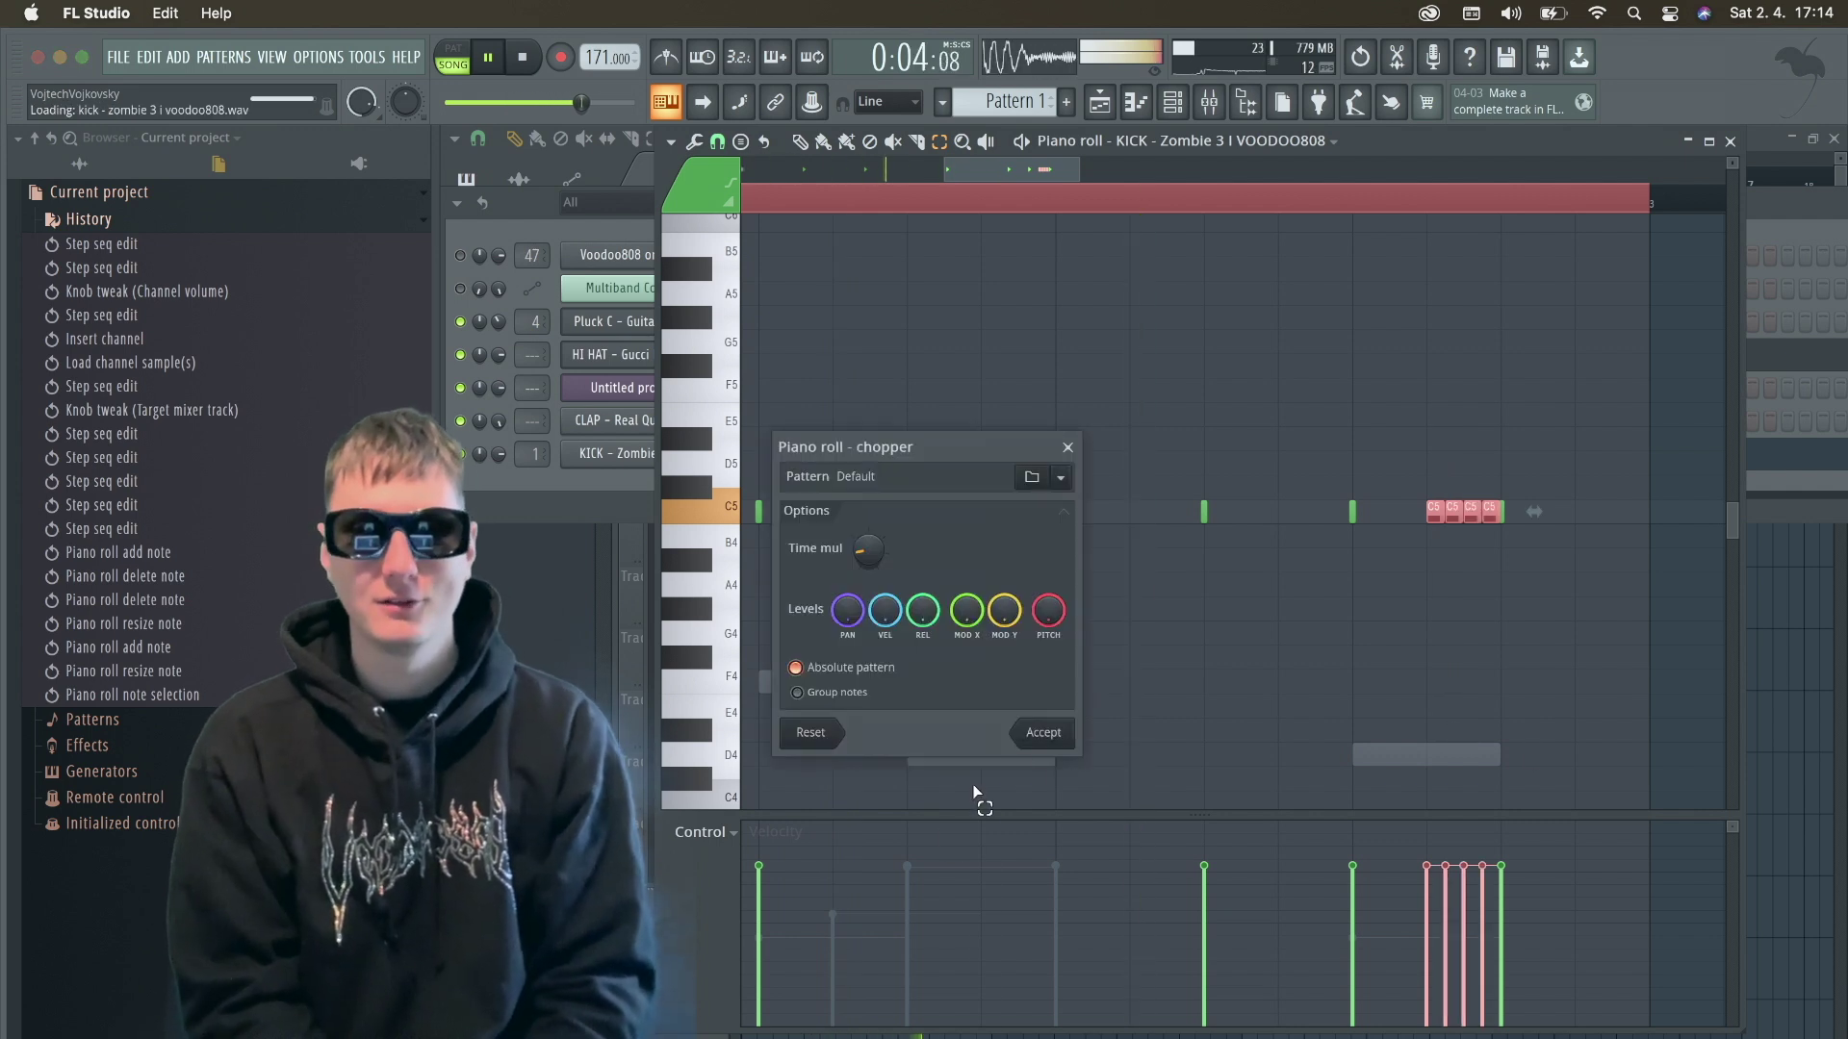
click(1042, 733)
Shift the four chopped kick notes to start at step 13 of bar 2.
key(shift+Left)
key(shift+Left)
key(shift+Right)
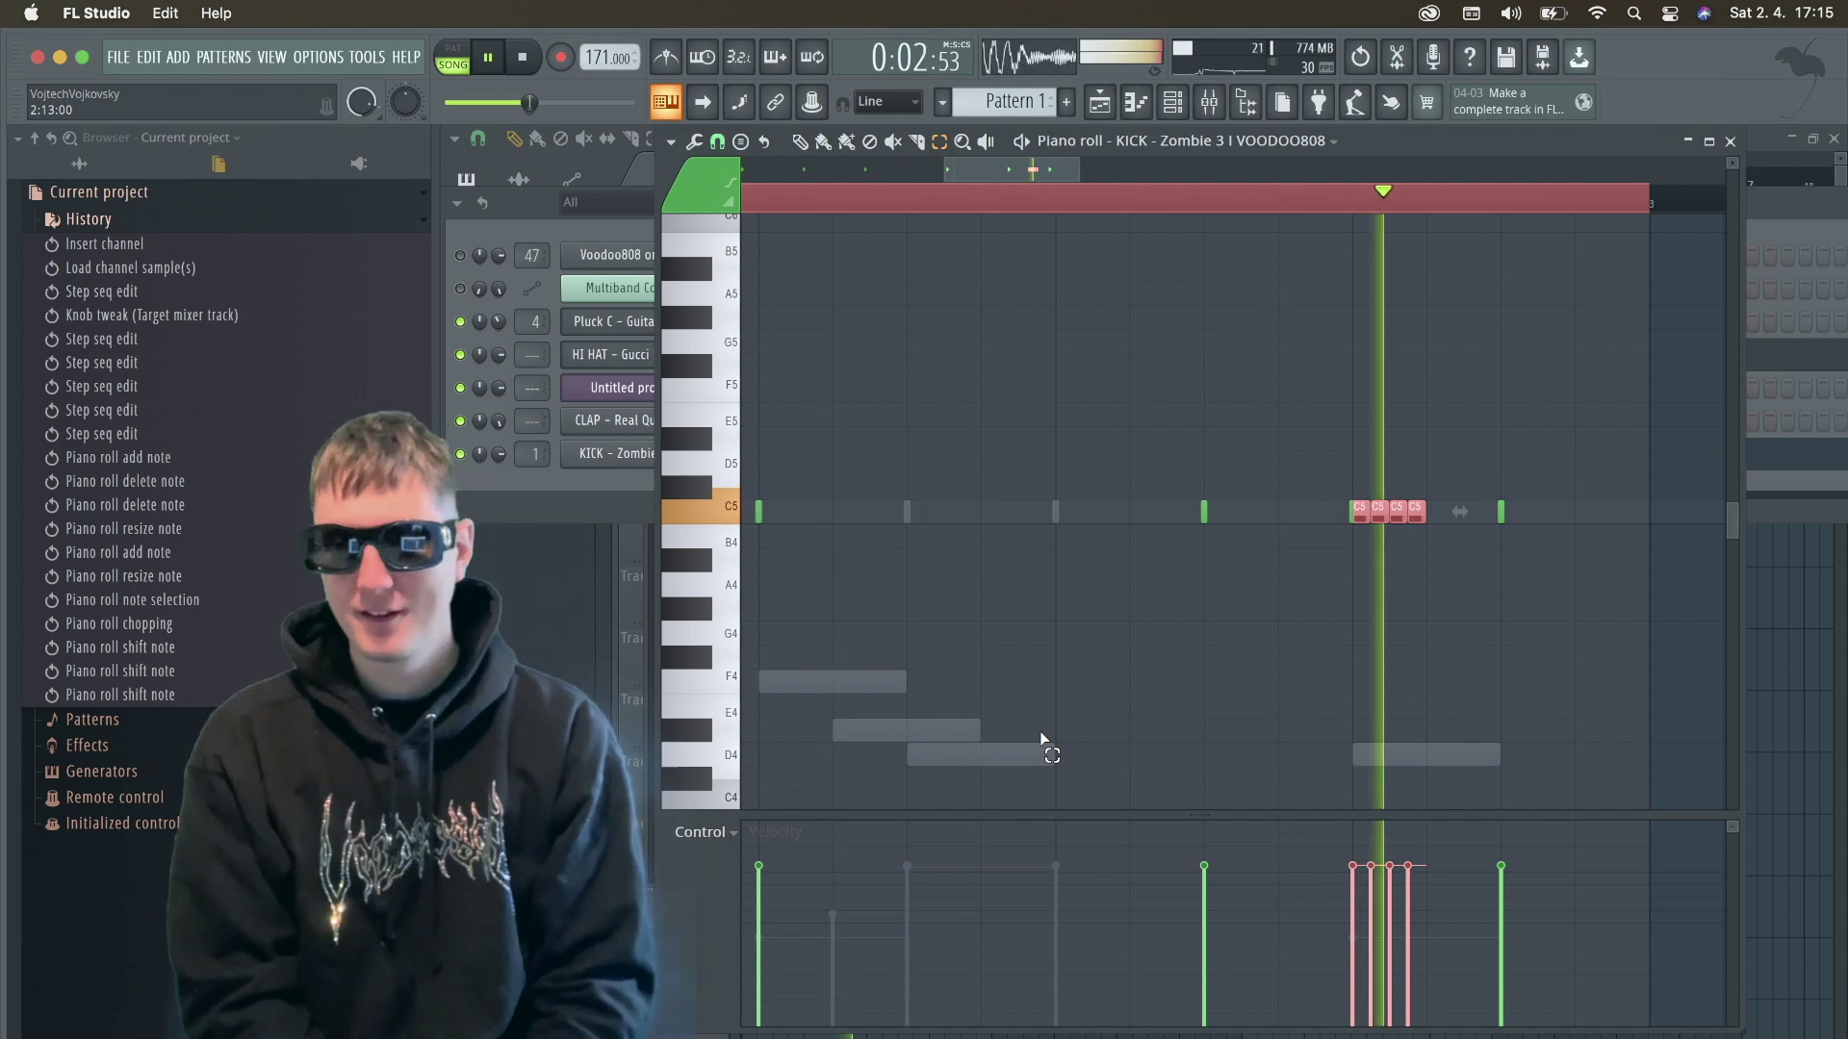
Shift the four chopped kick notes a quarter step later, keeping the hit at step 13 of bar 2.
ctrl+click(1347, 510)
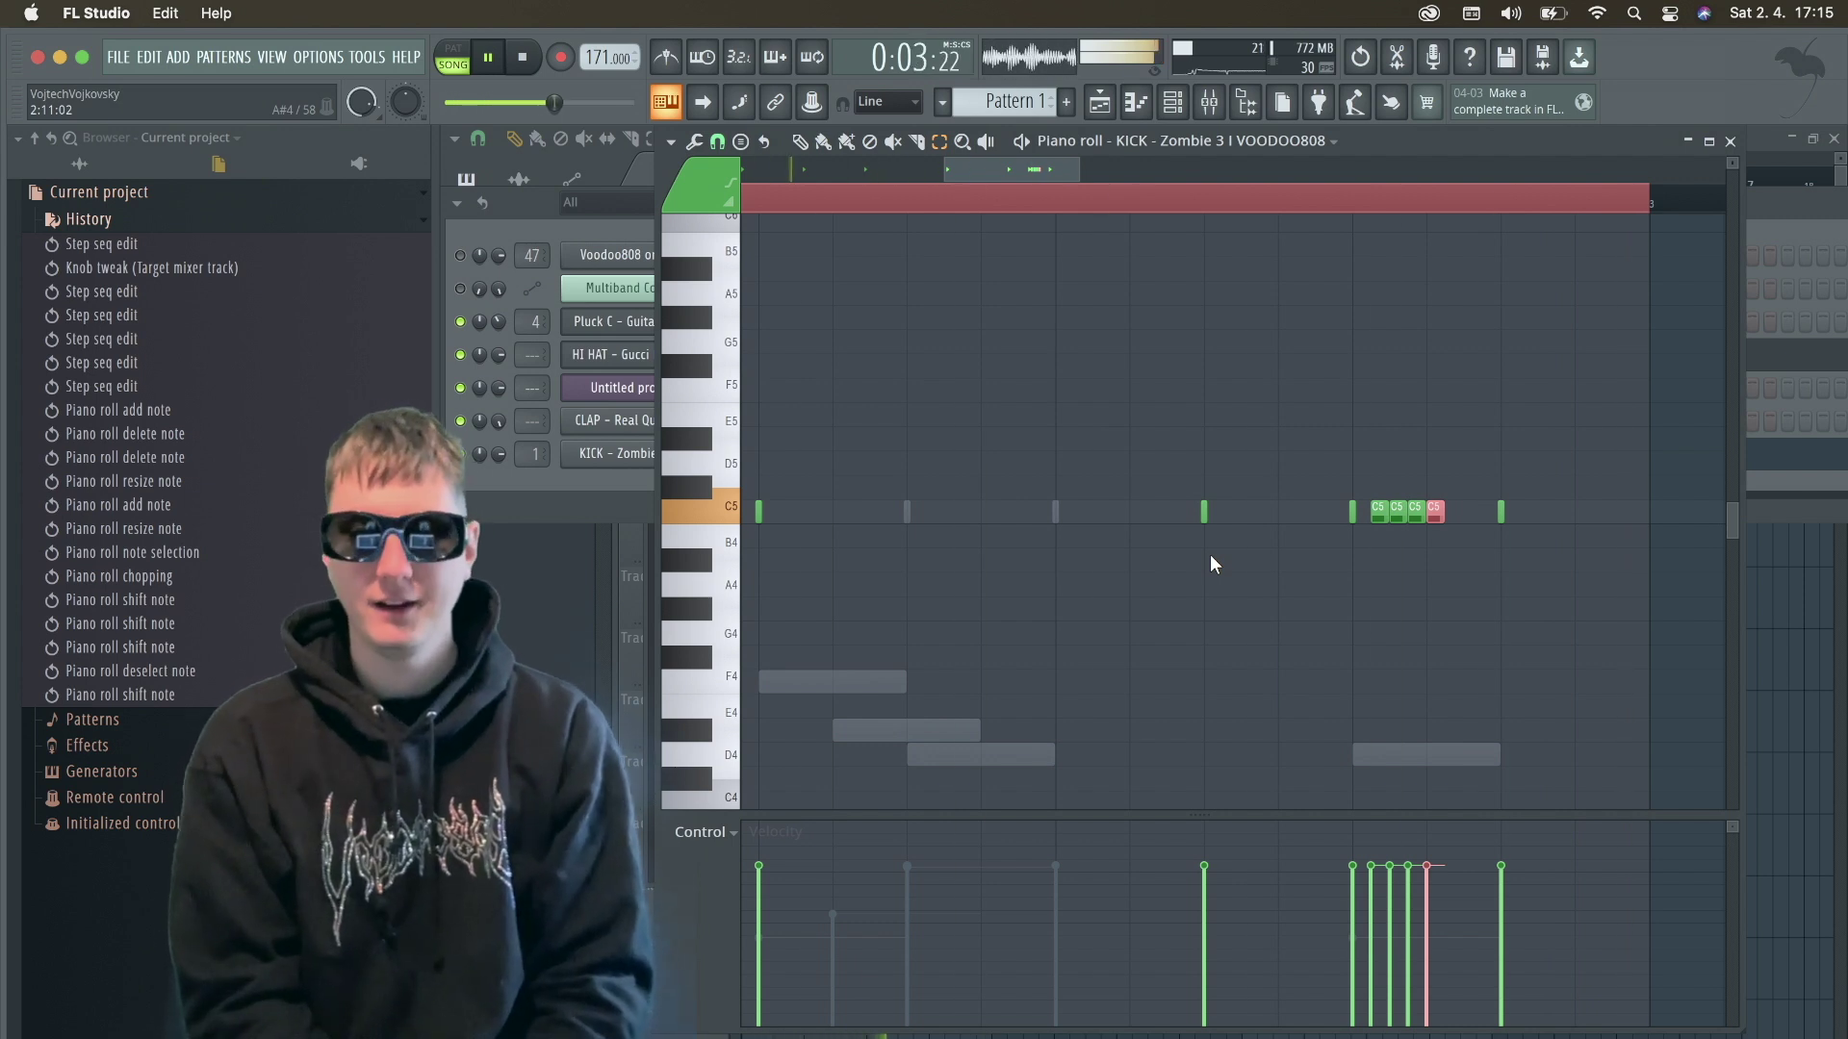
click(1176, 106)
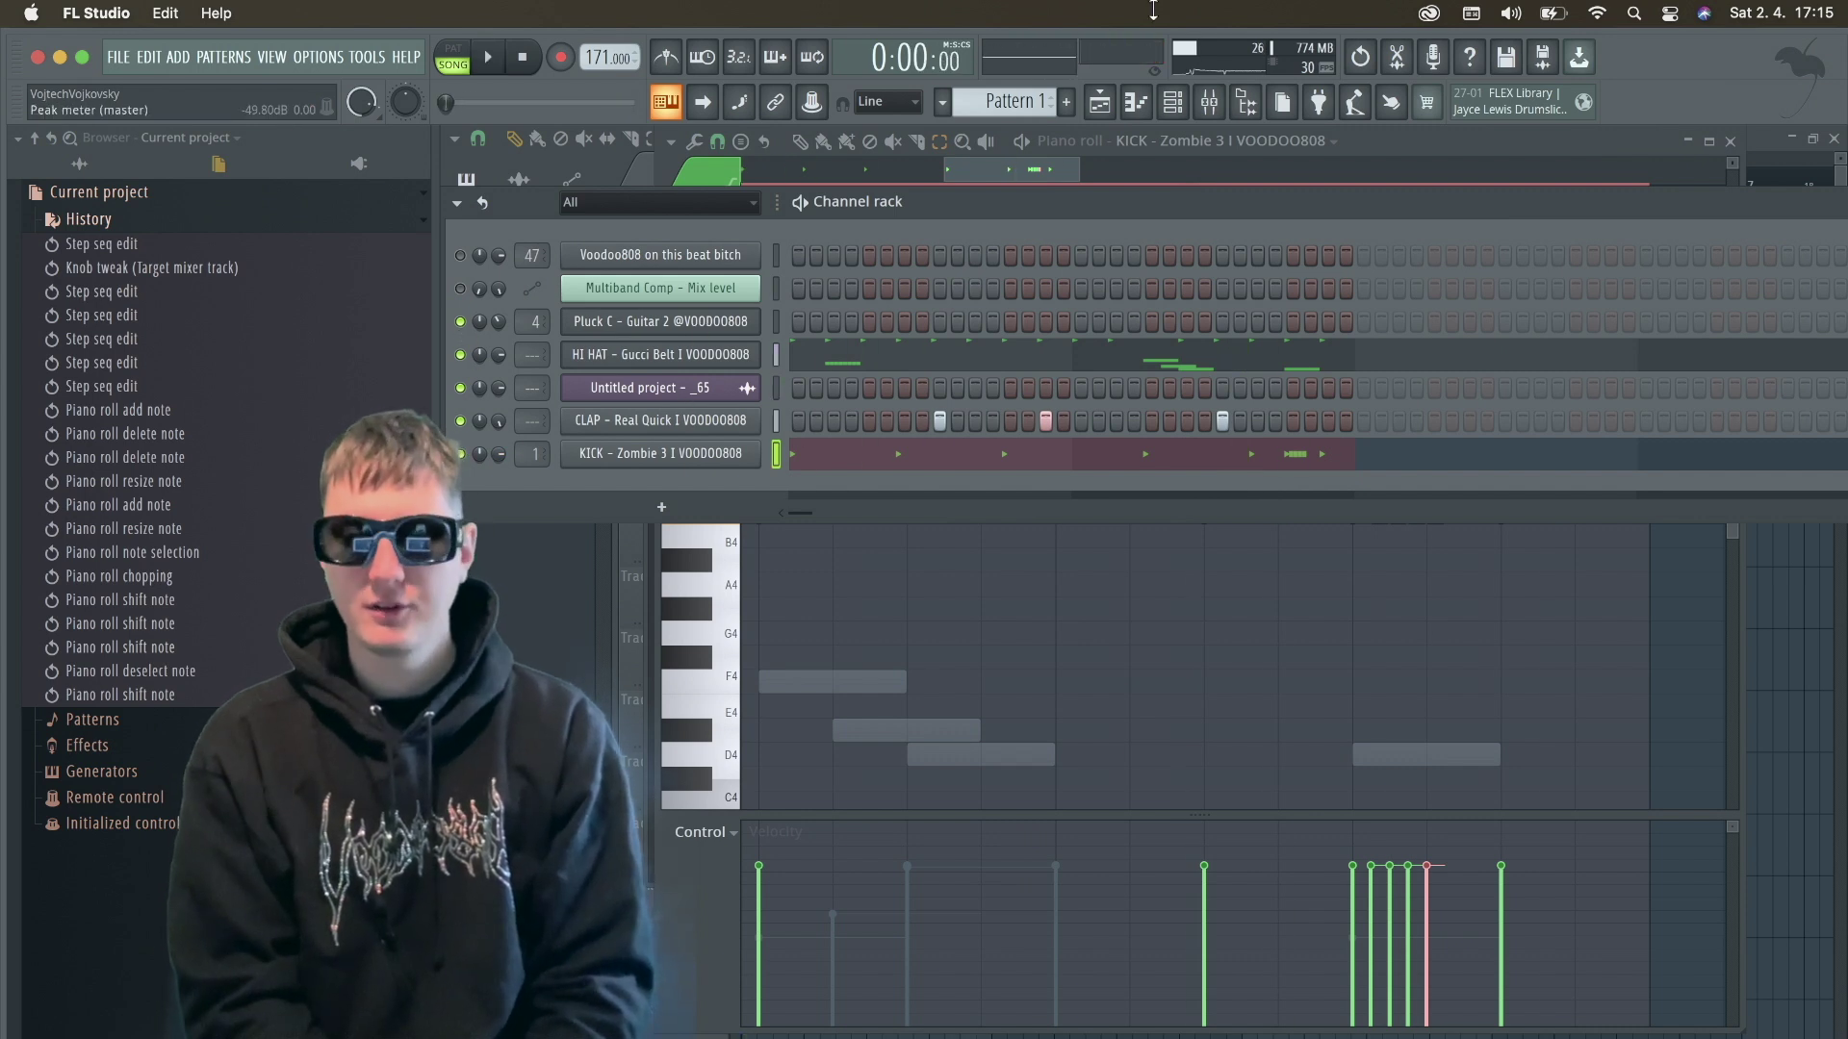
Place the audio clip on playlist track 5 at bars 1 and 3 and solo the track.
click(1109, 101)
drag(805, 416, 698, 494)
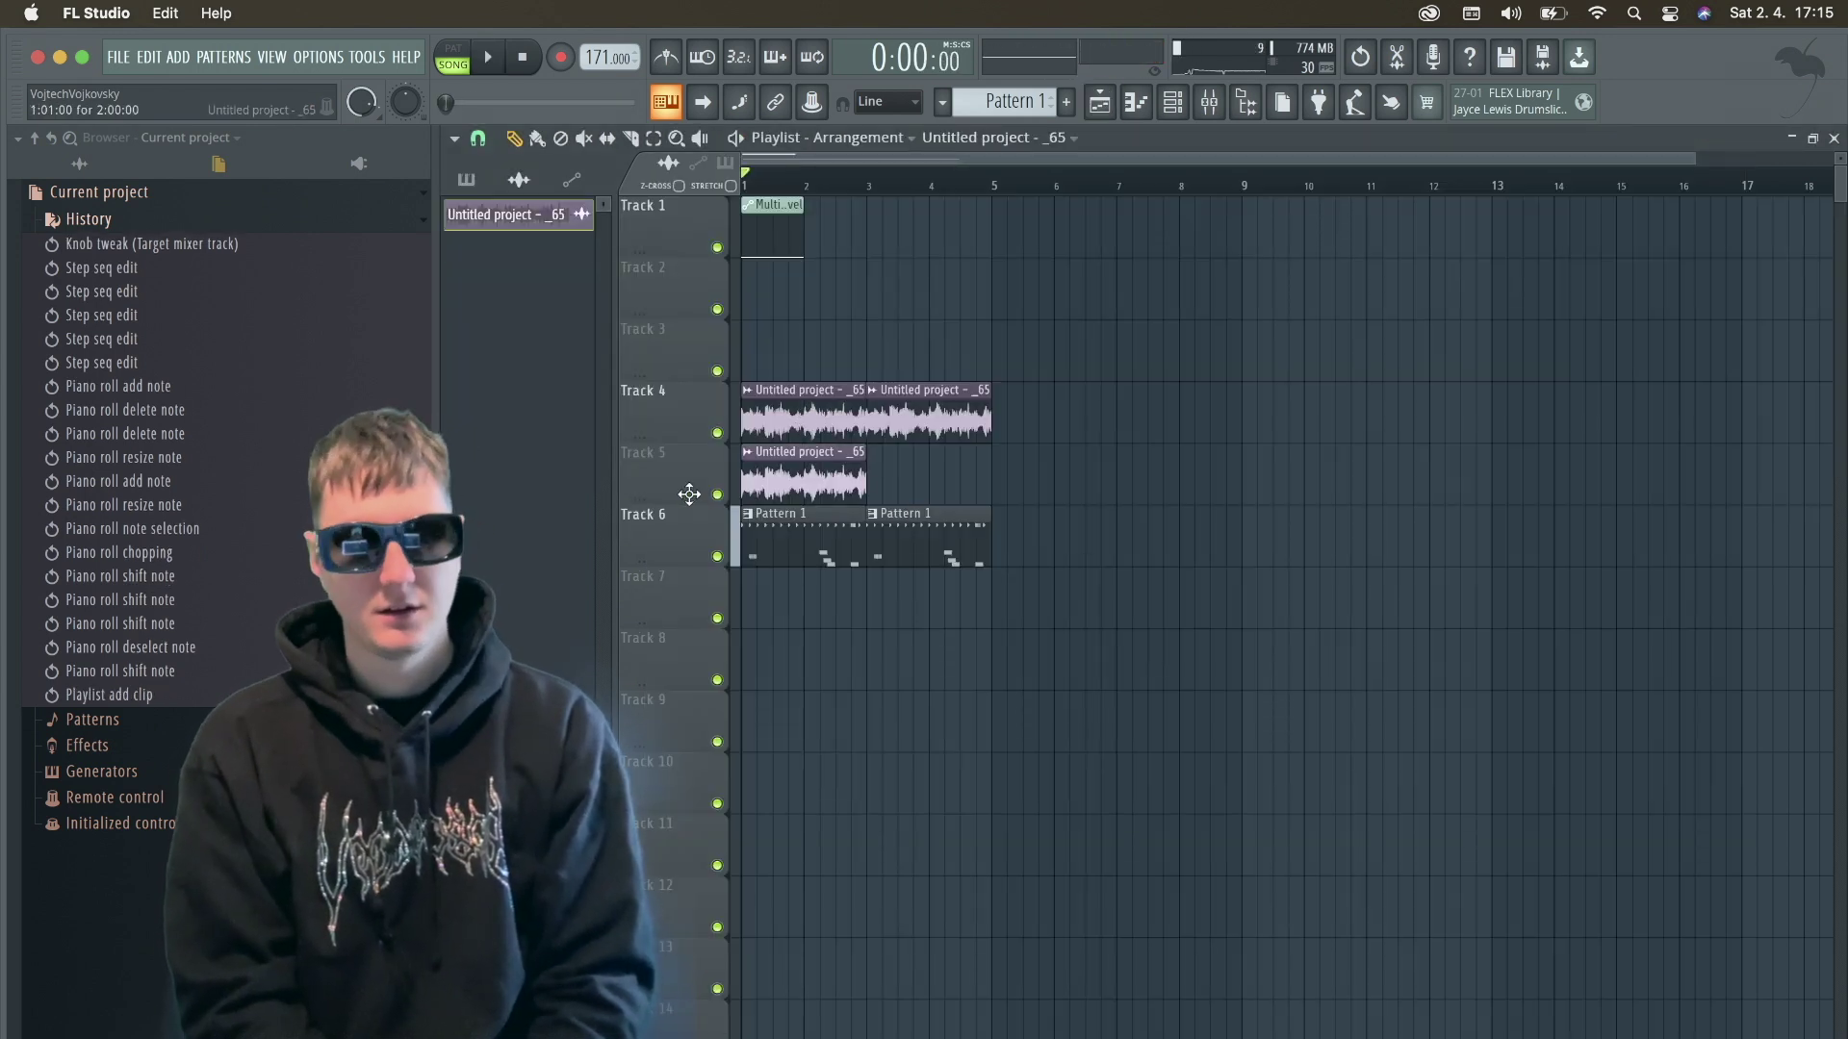
click(877, 469)
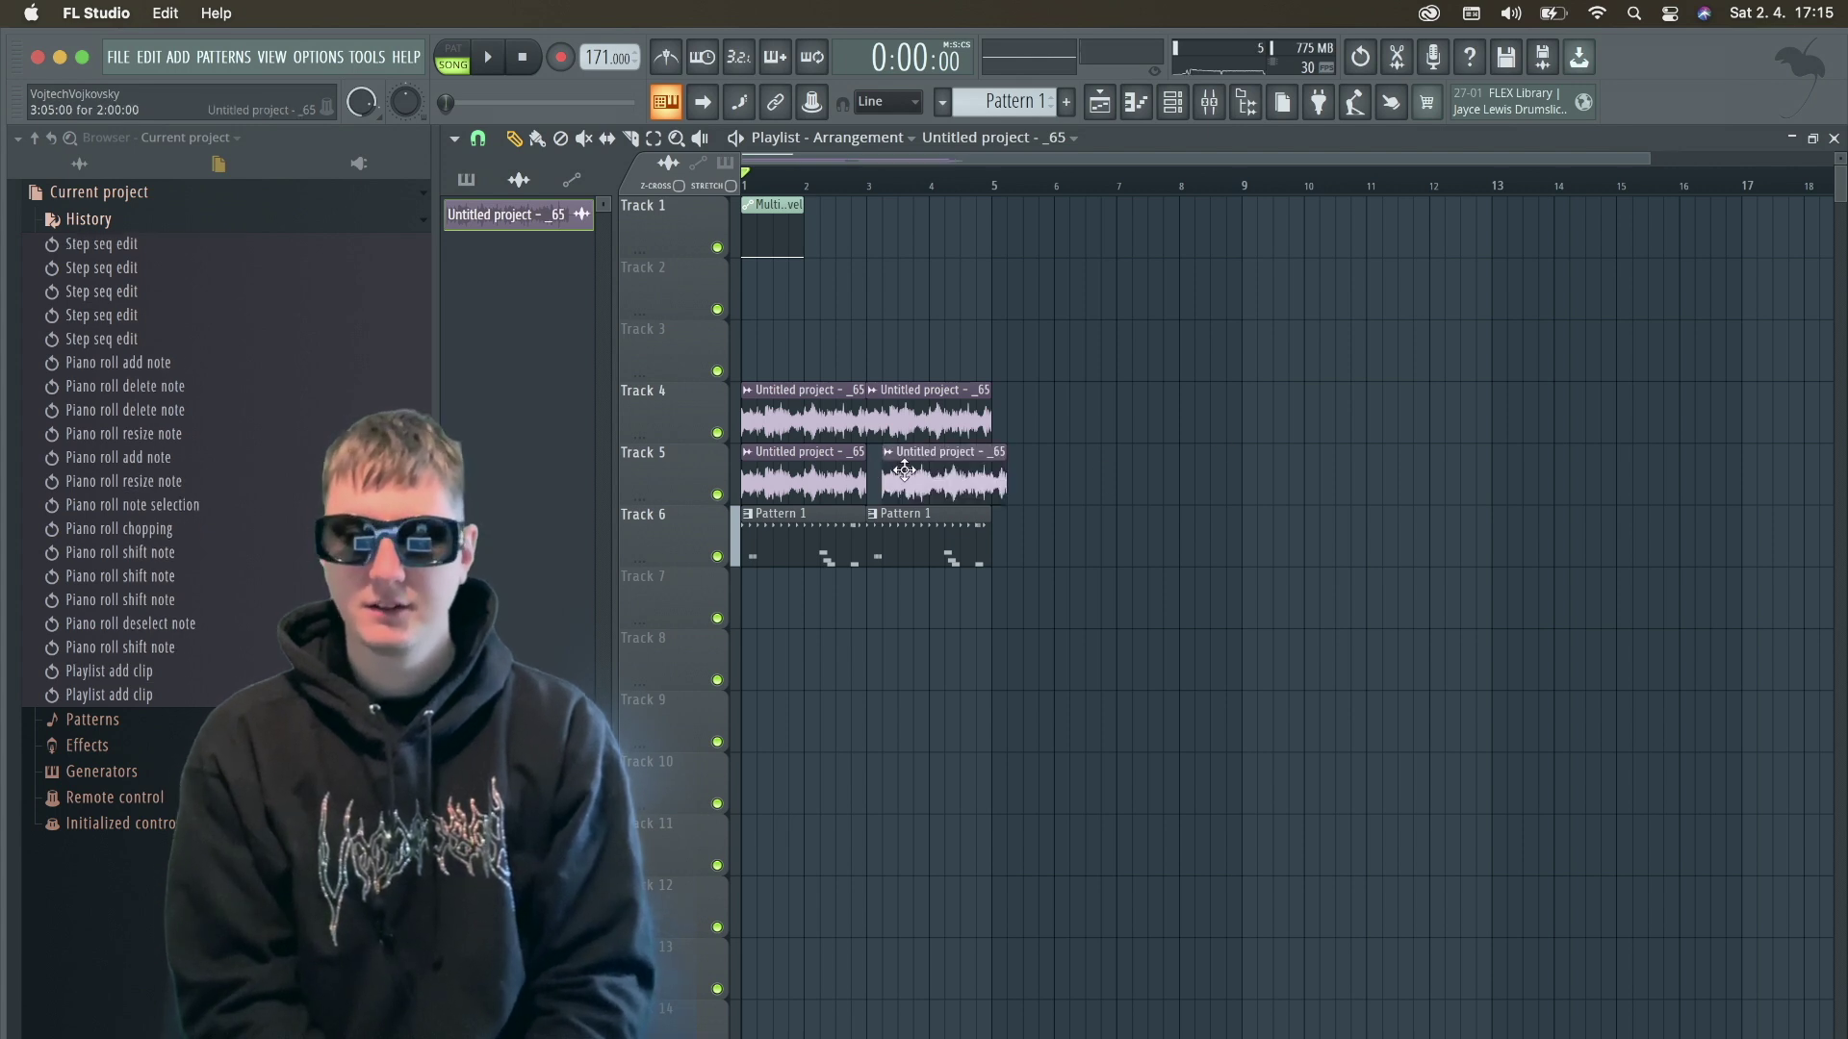
right_click(717, 495)
Make the track 5 audio clips unique so they are independent of track 4, and play them.
double_click(767, 490)
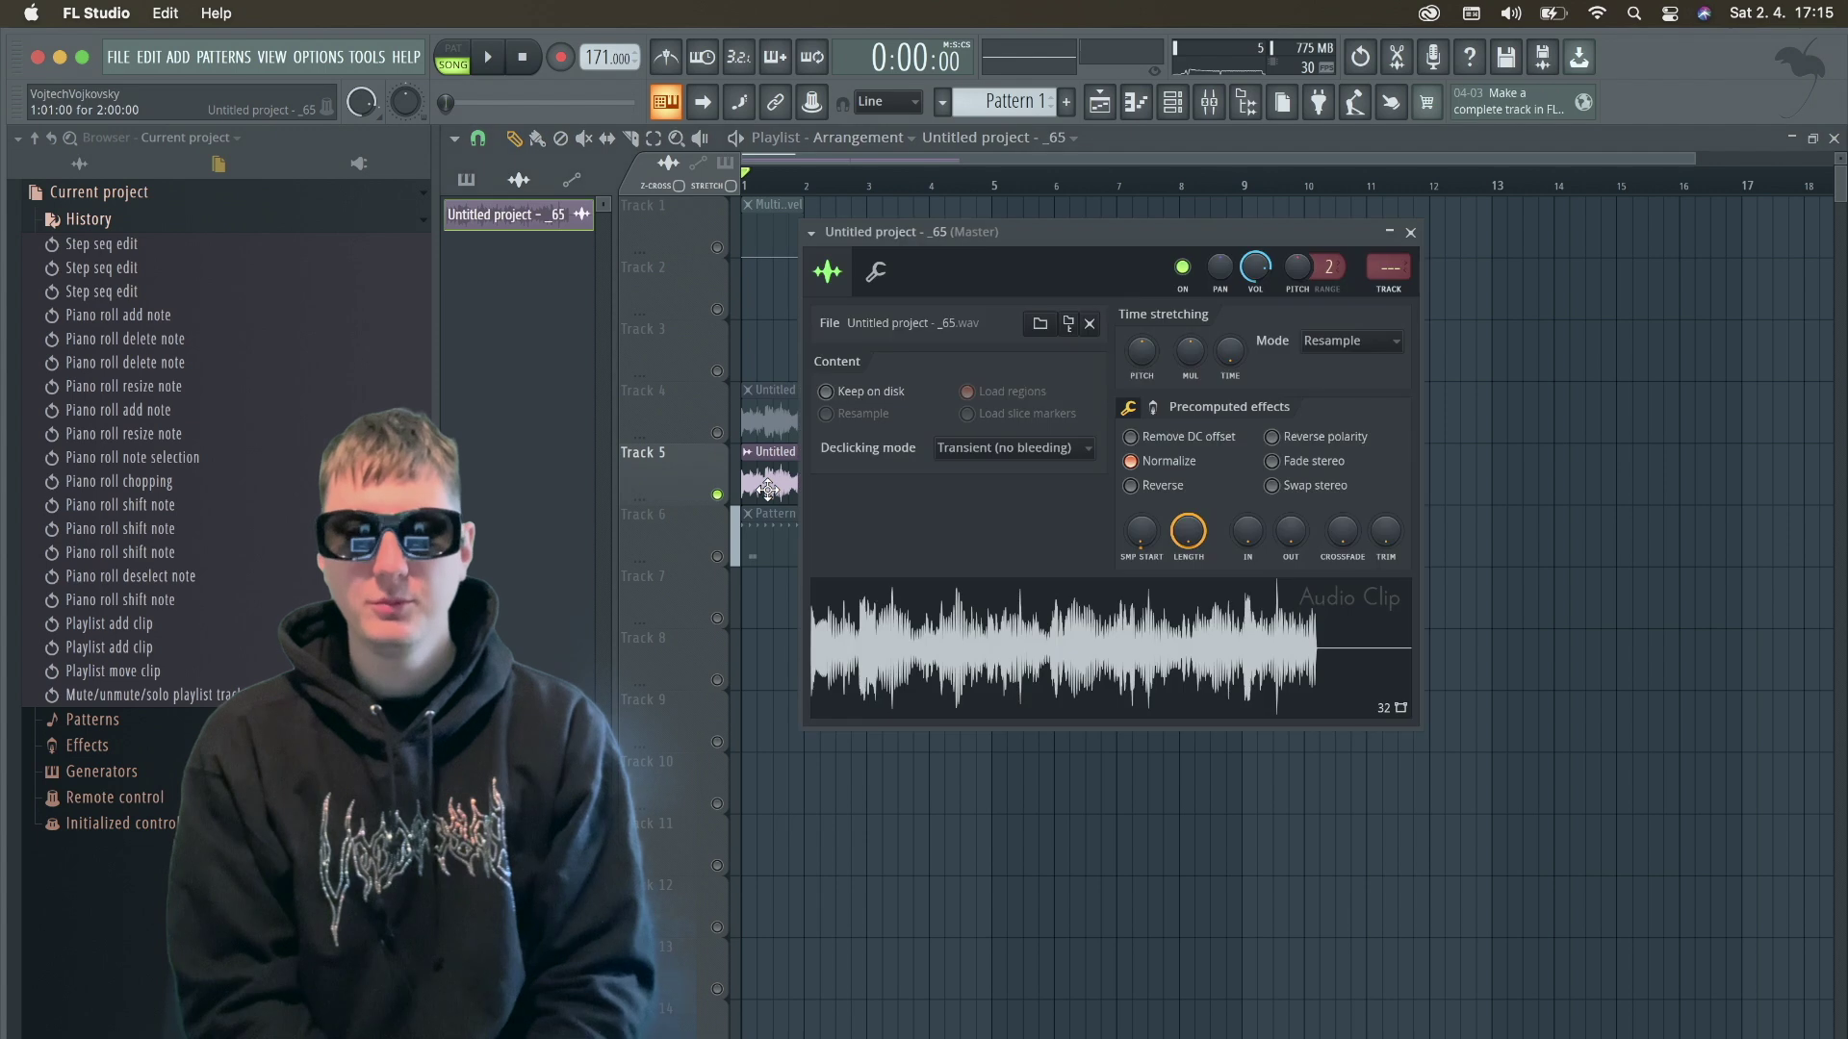
click(747, 453)
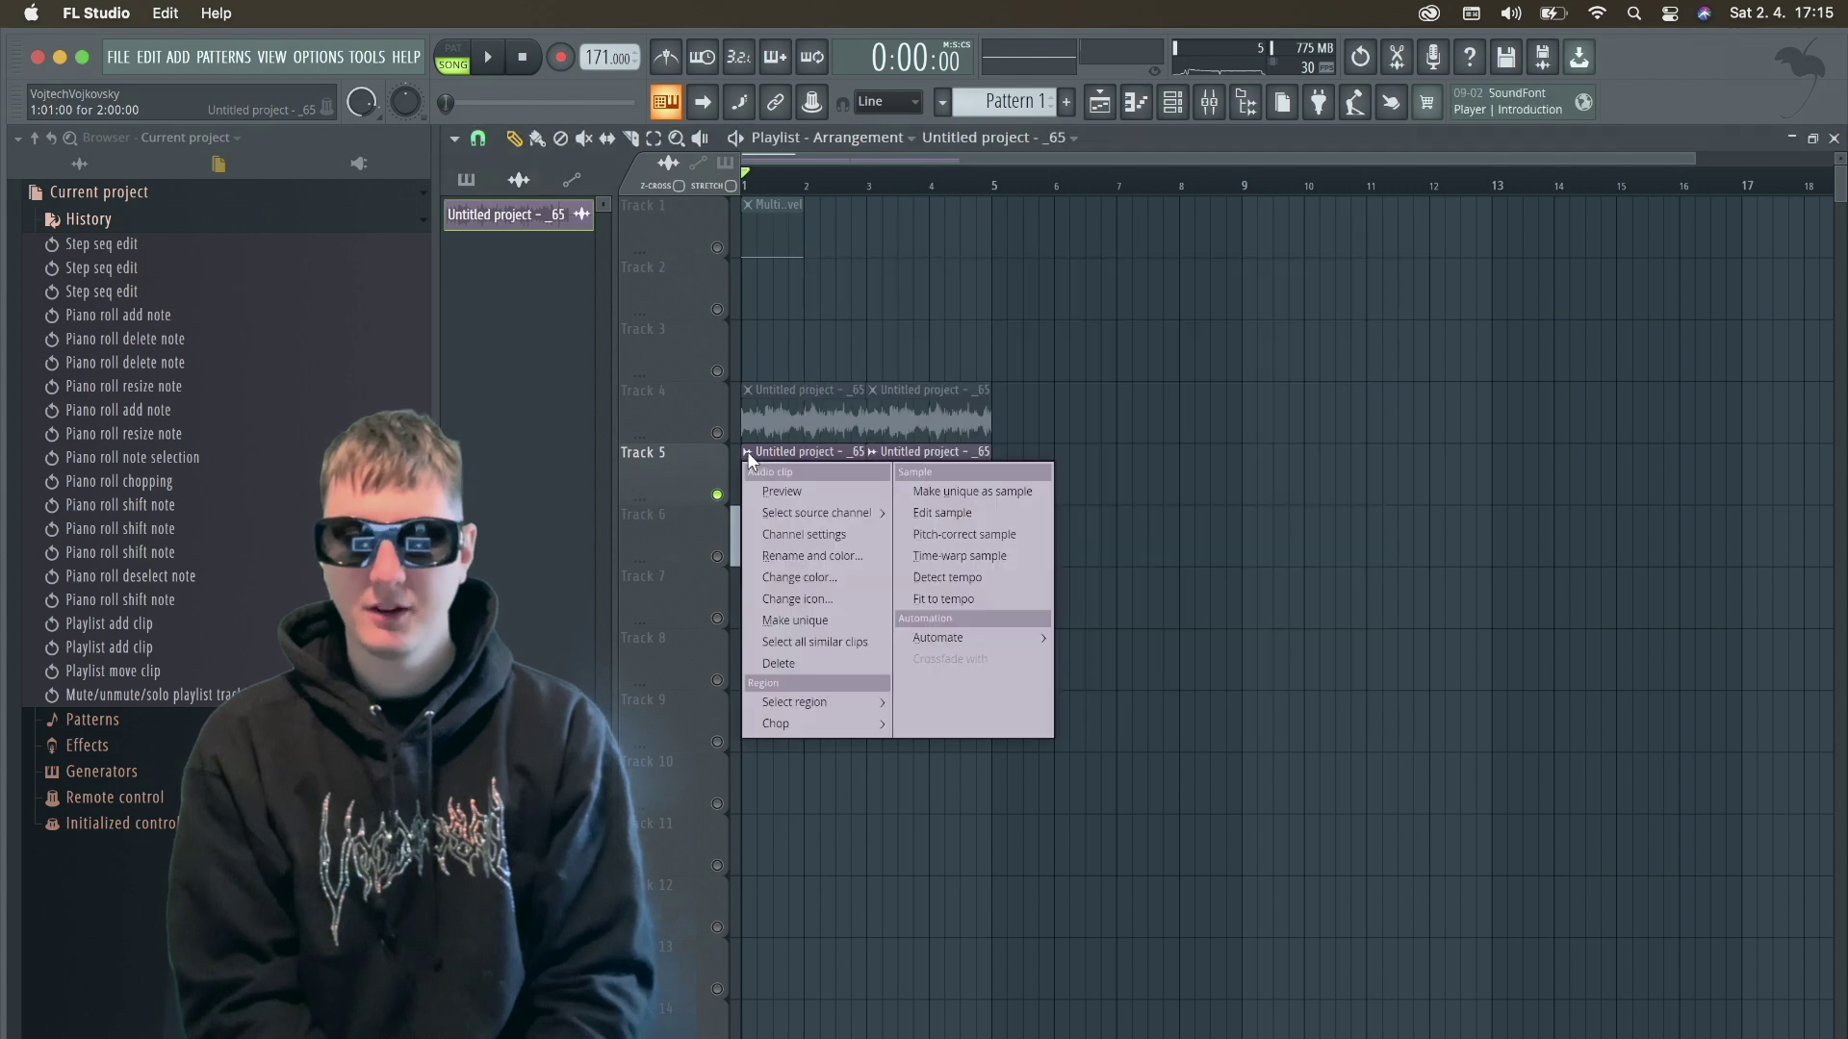
click(840, 622)
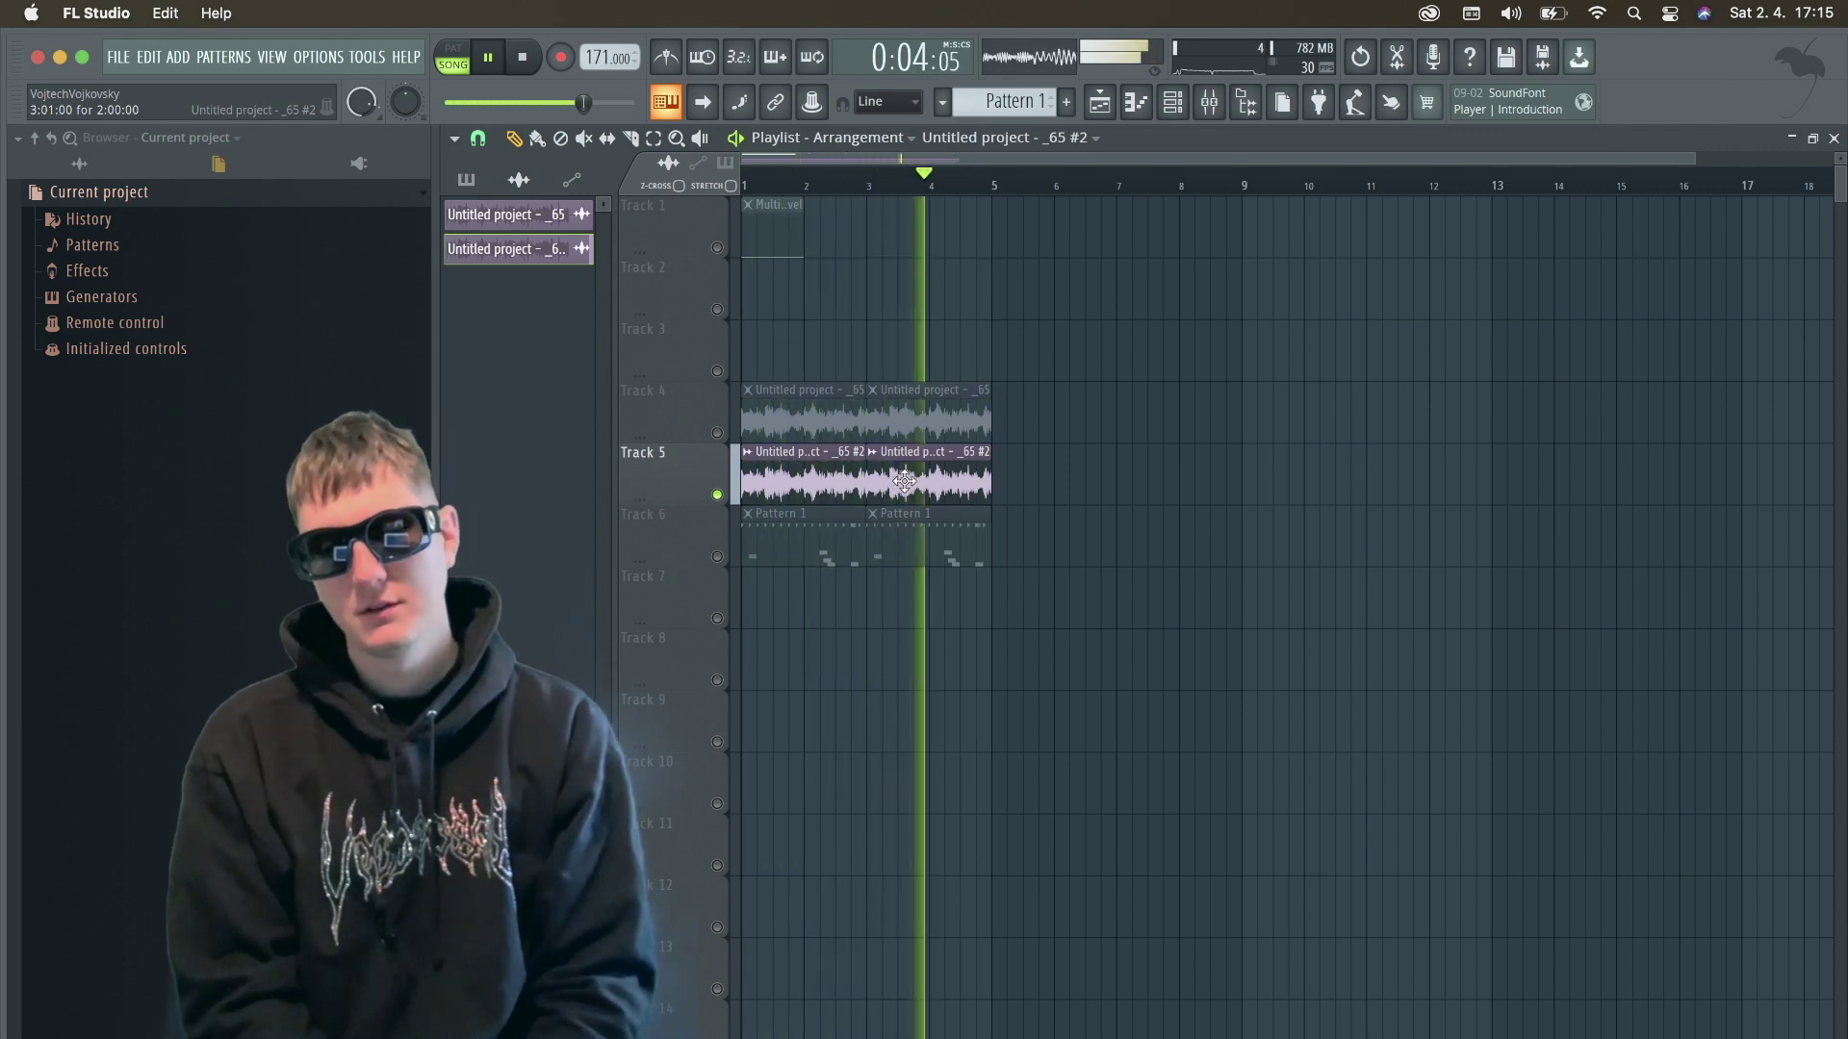
key(space)
key(F6)
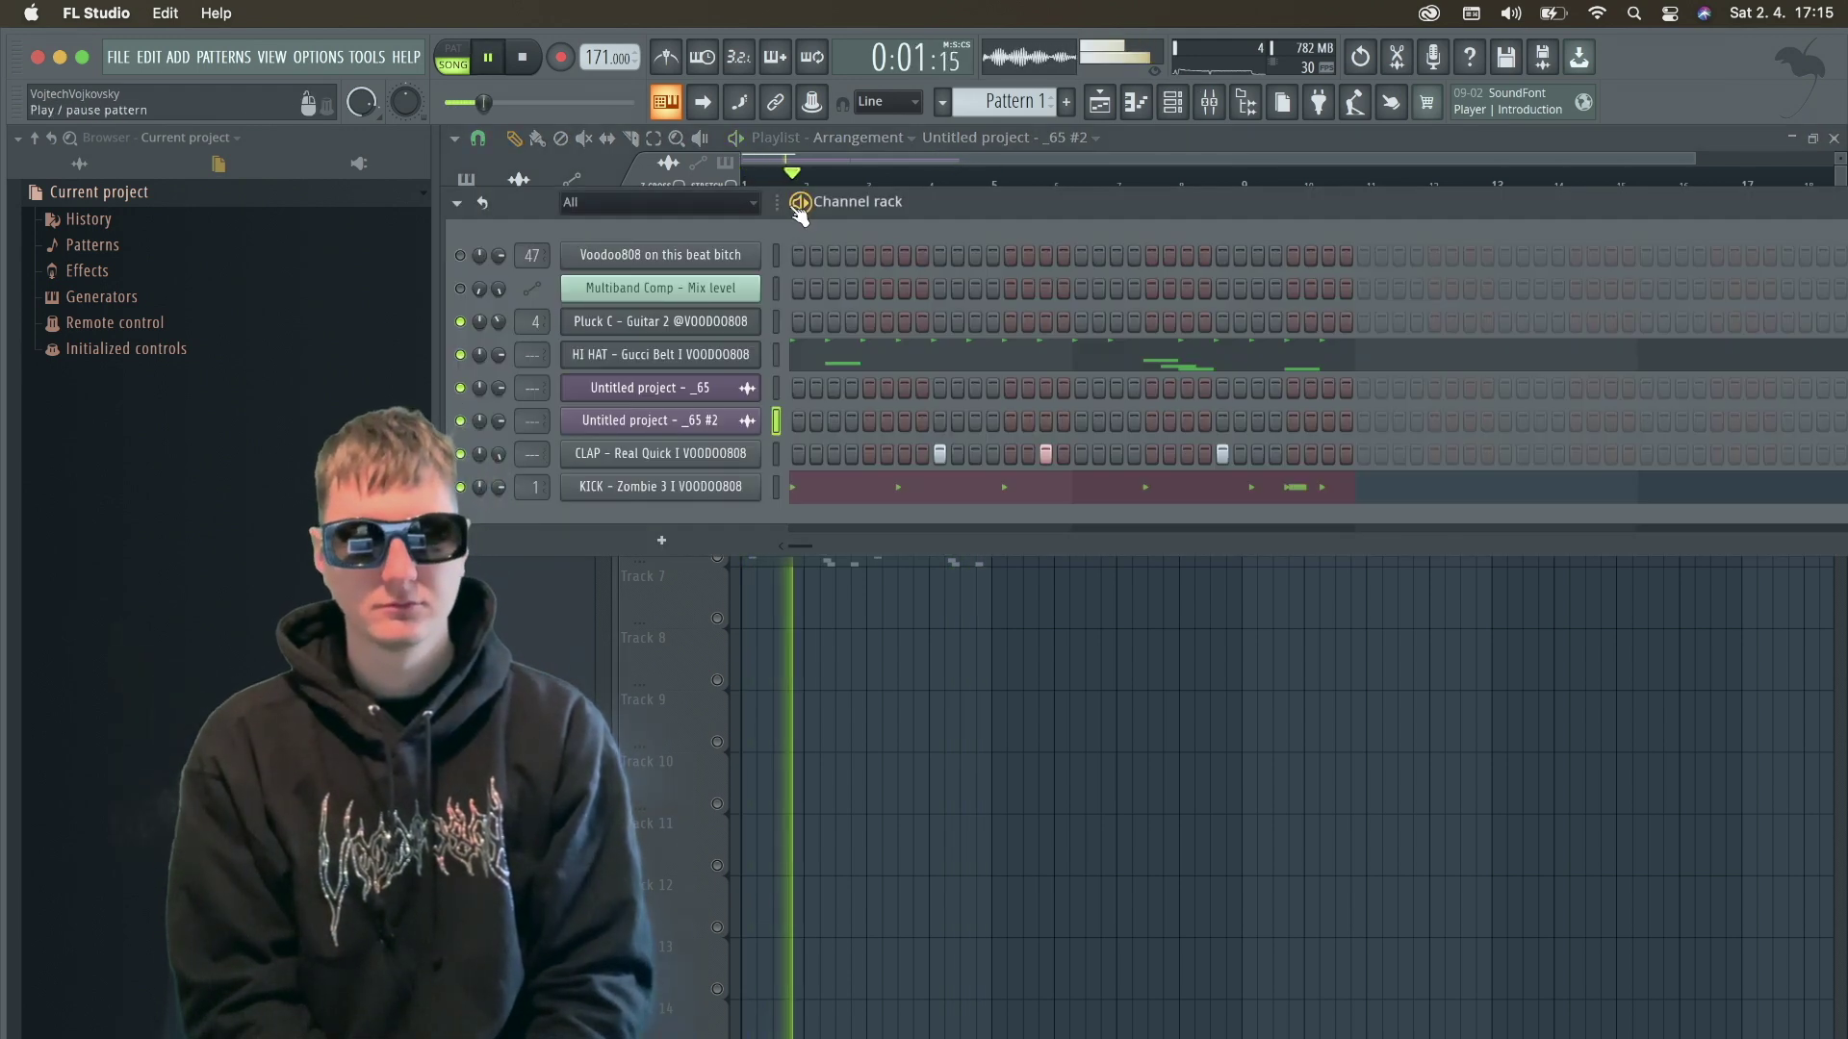
key(F6)
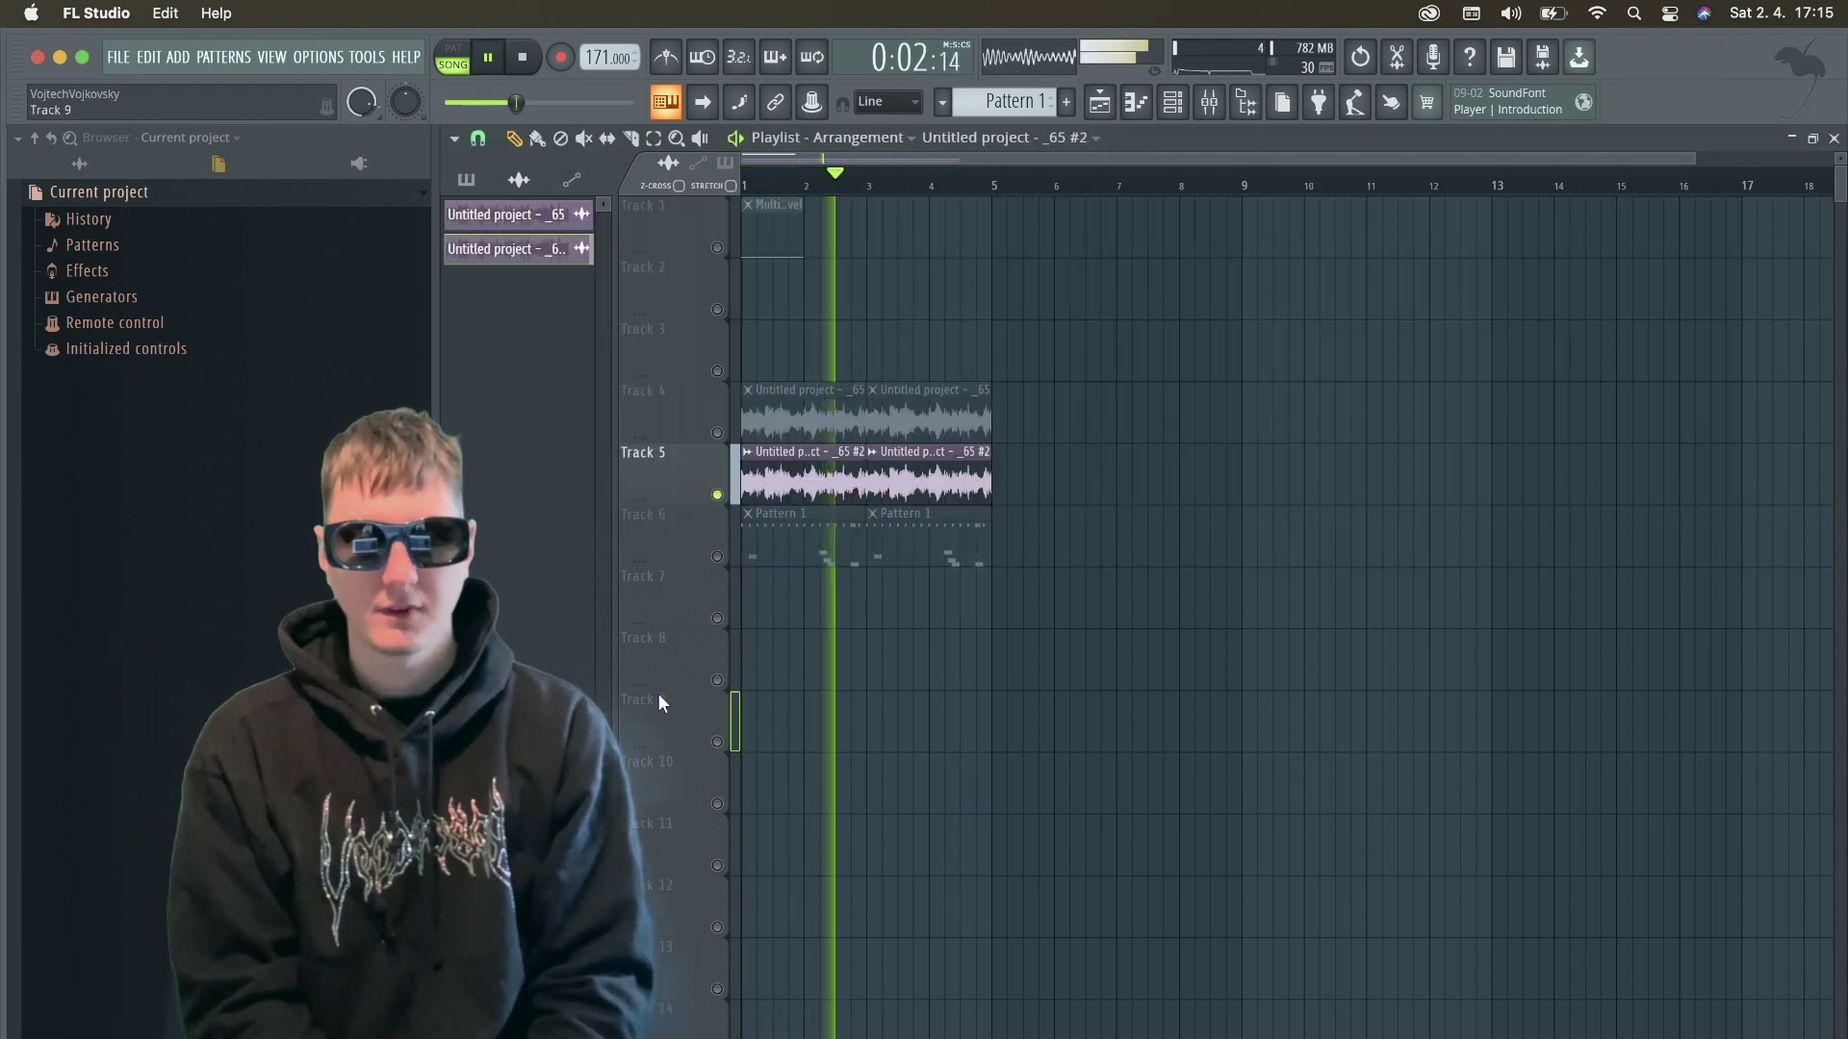
Adjust the unique clip's pitch shift, switch its time stretching to Stretch Pro and lower the formant fully.
double_click(921, 470)
drag(857, 396, 865, 404)
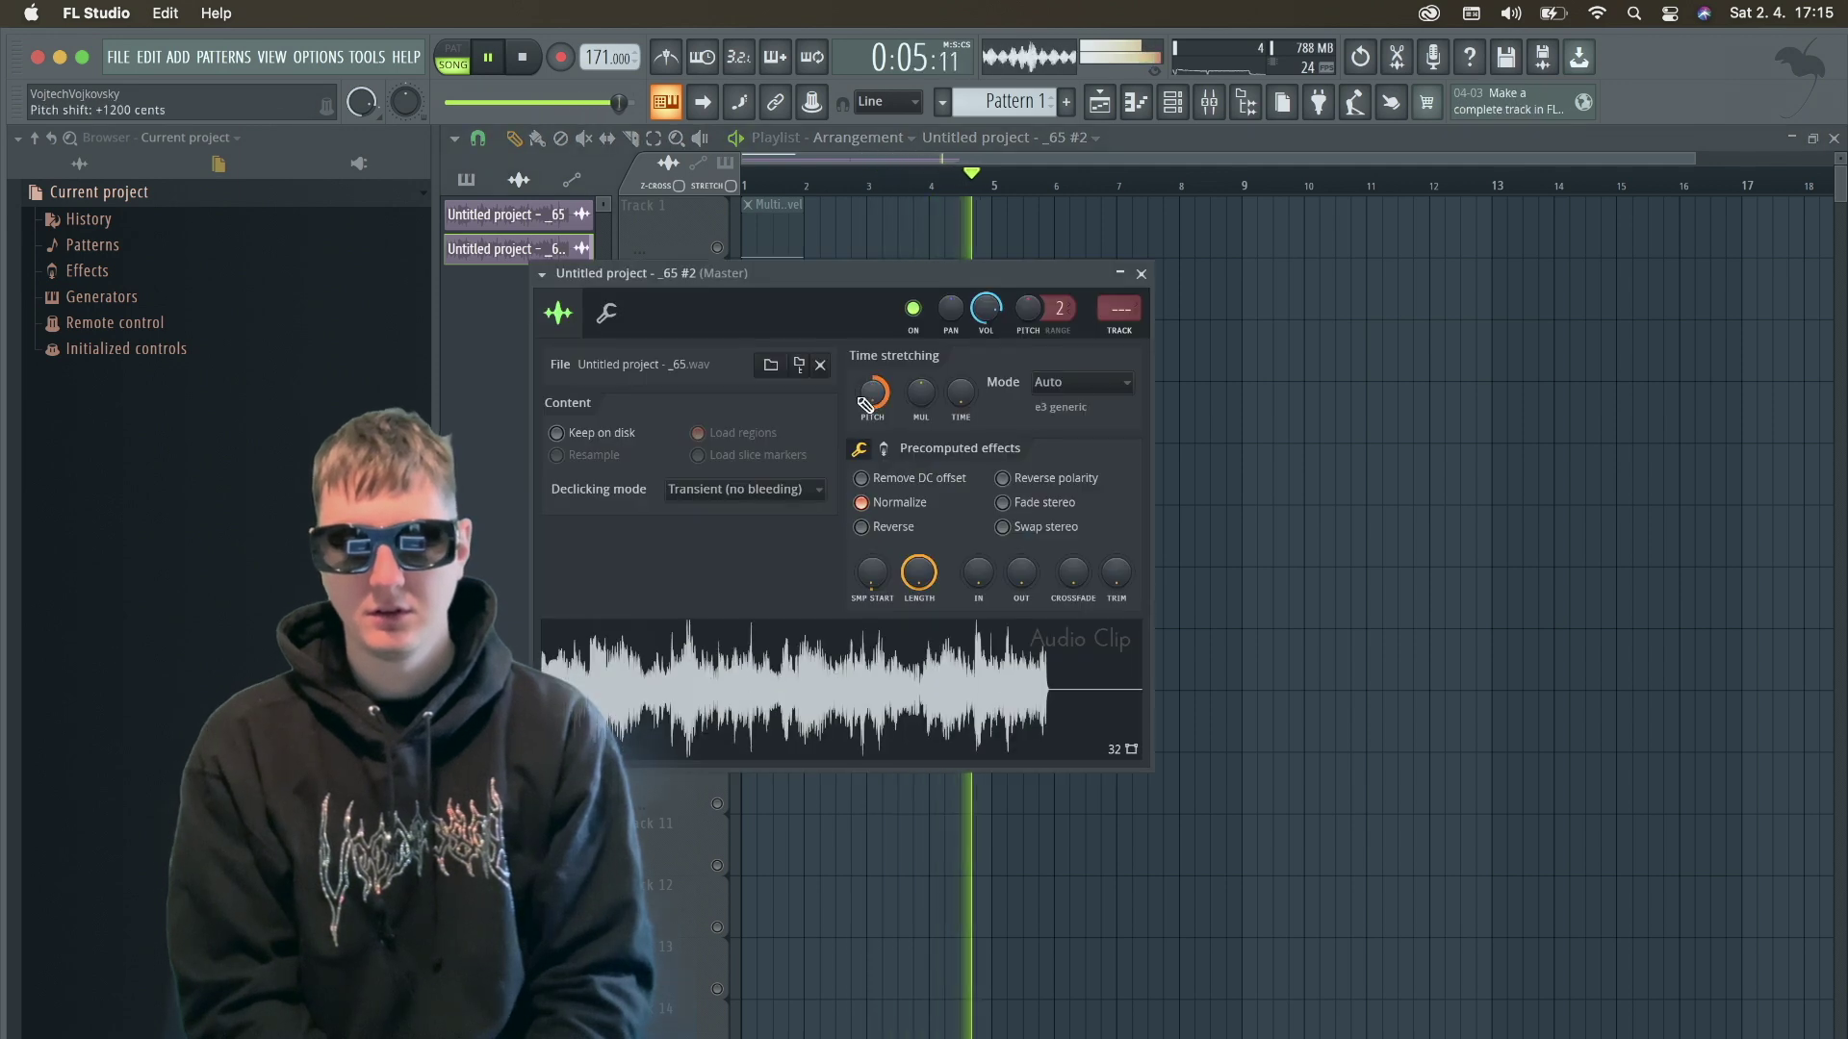
click(1088, 381)
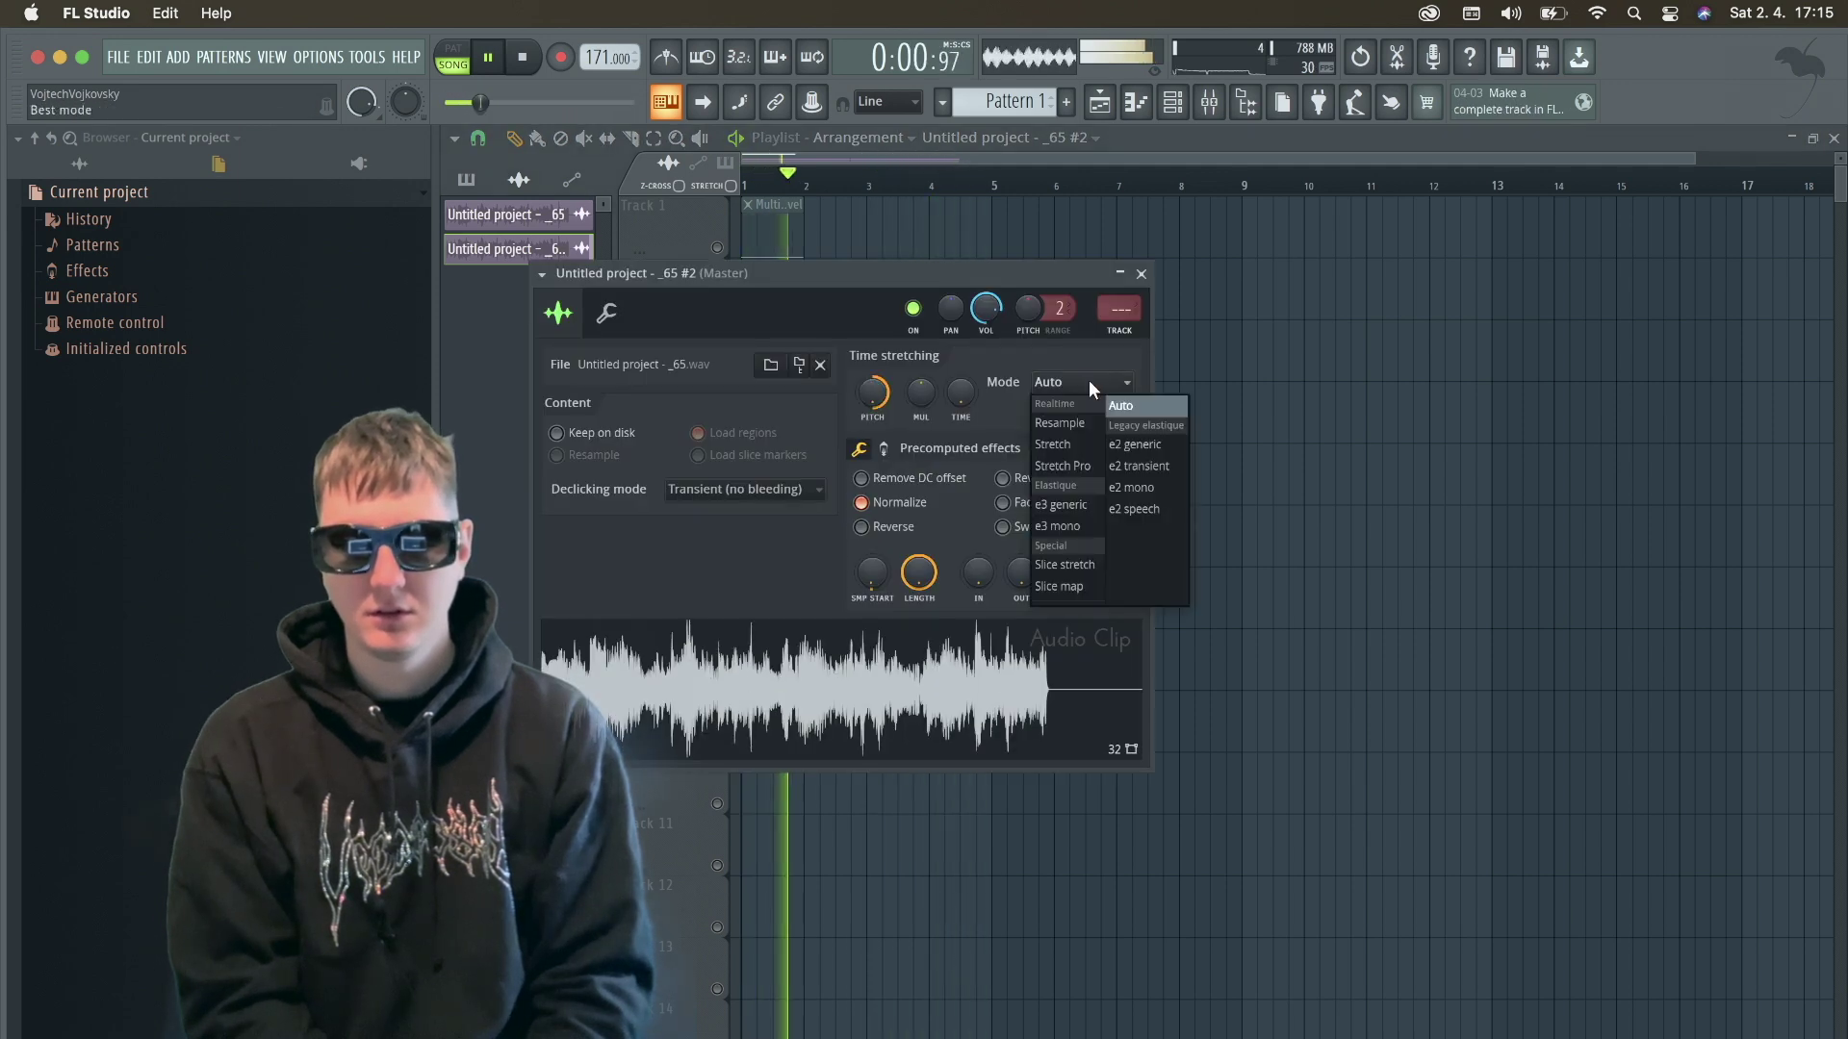
click(1089, 456)
drag(1082, 412, 1045, 414)
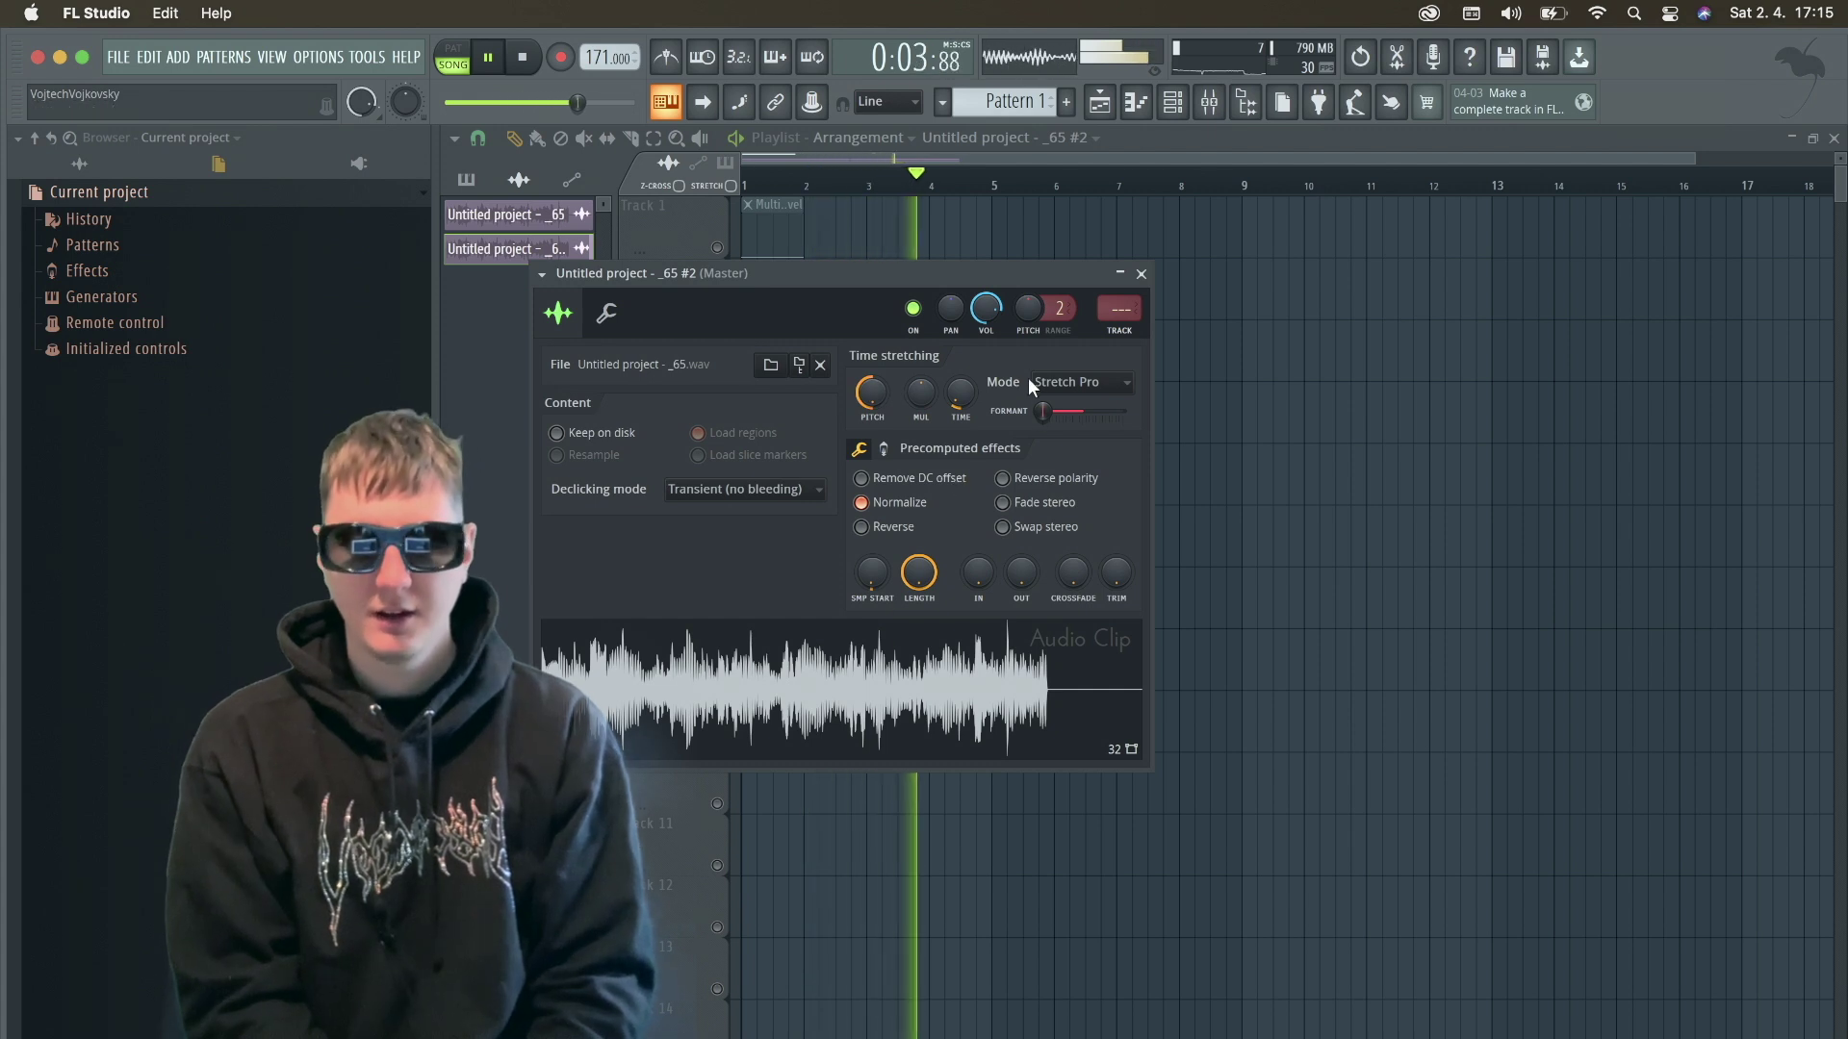
click(1142, 274)
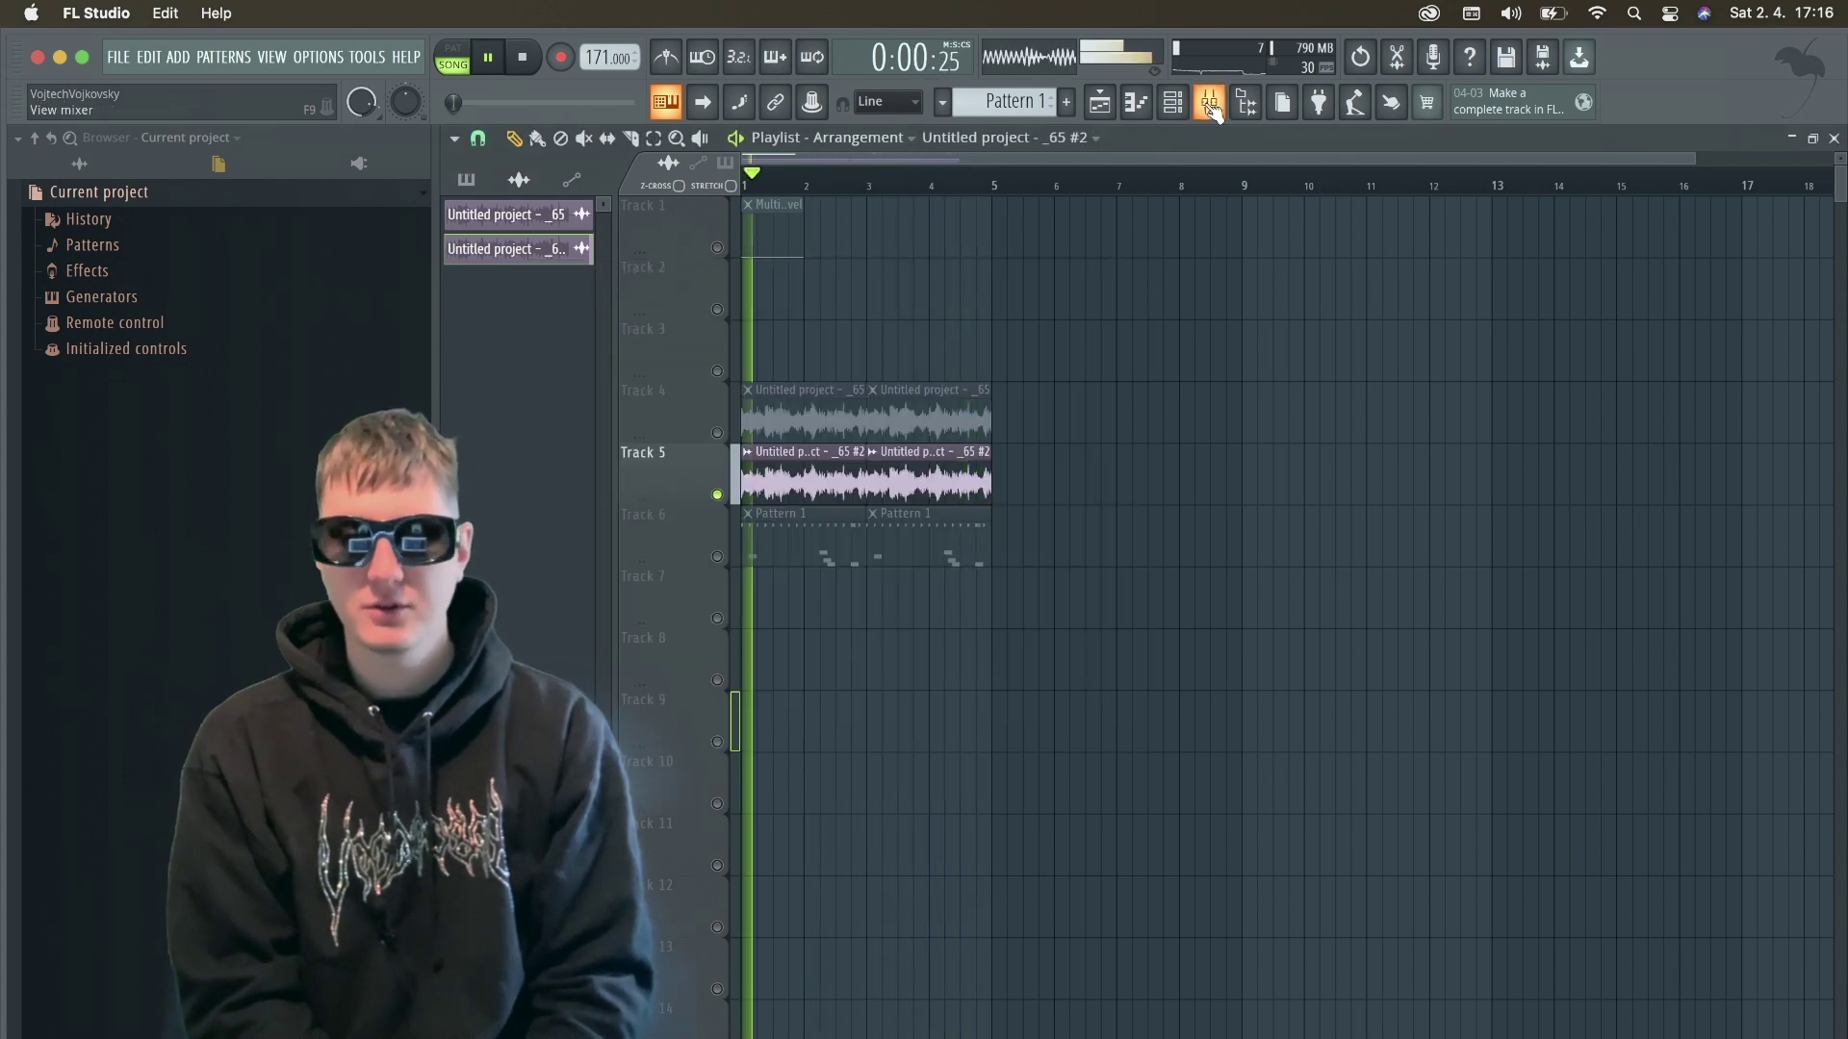
click(1203, 104)
click(1183, 106)
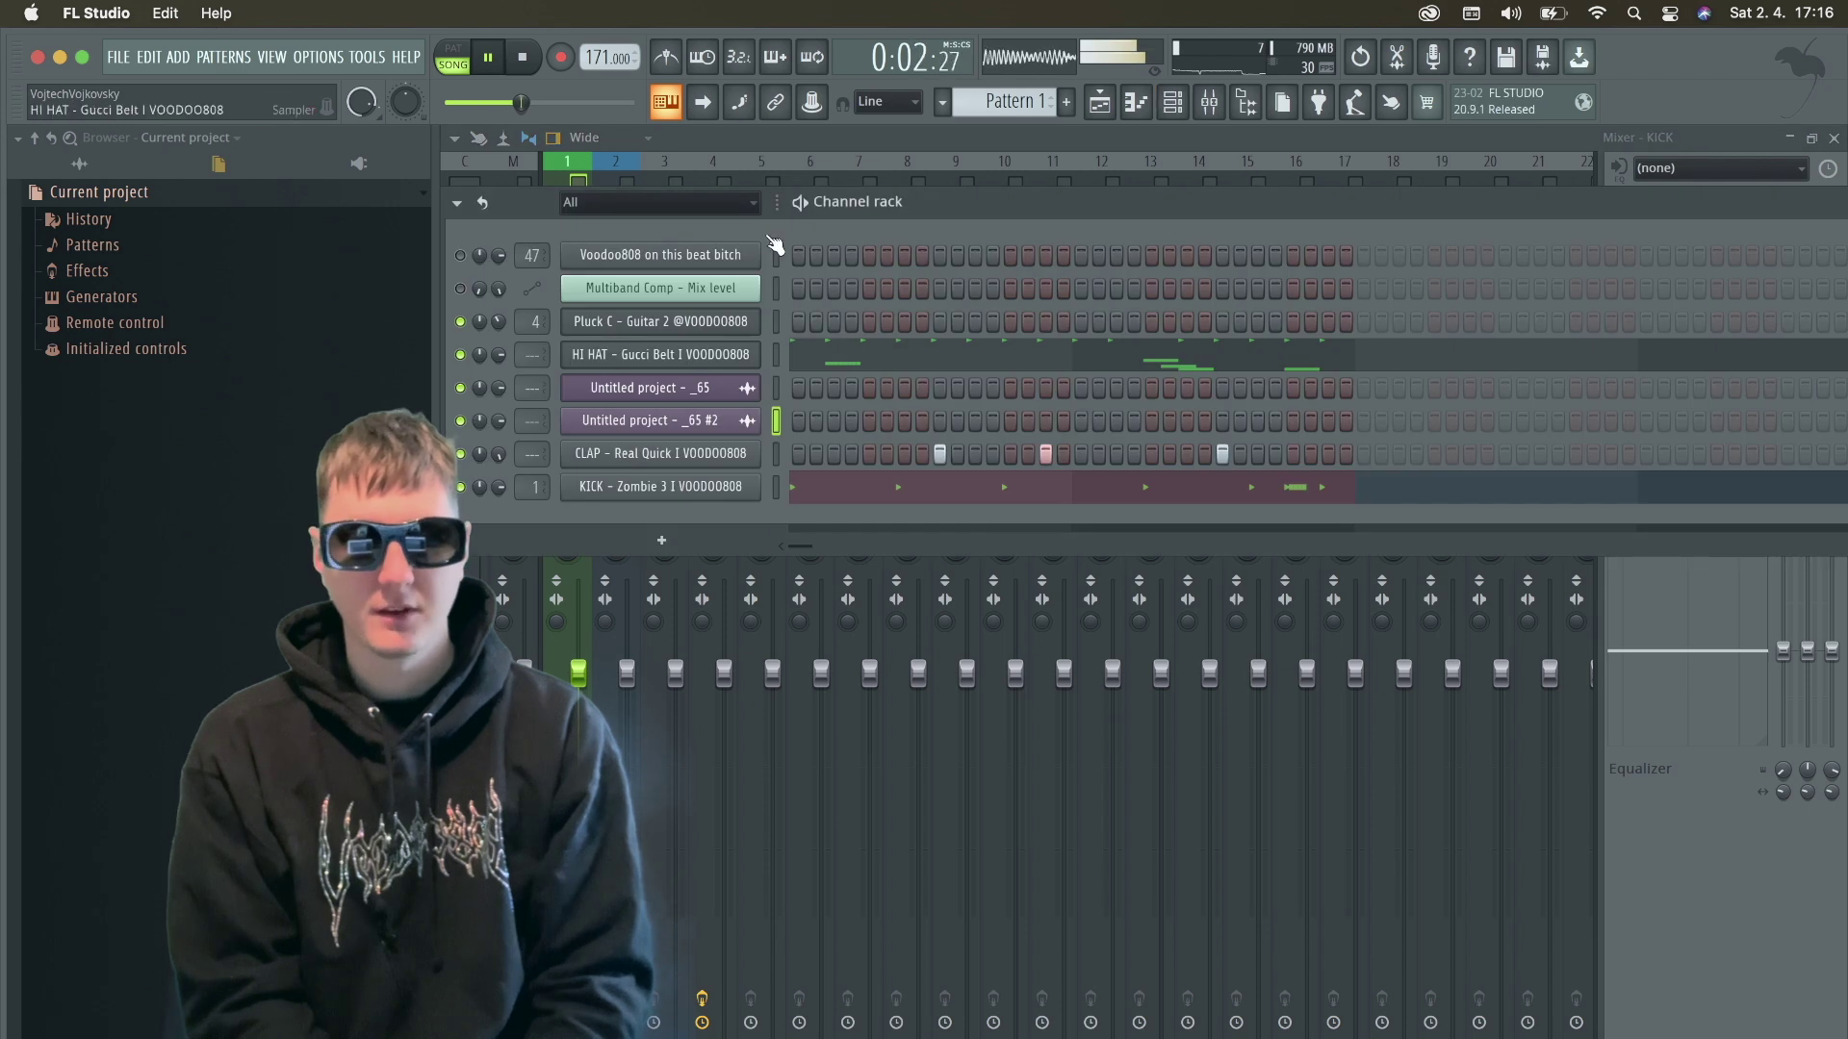
click(1206, 106)
click(1172, 101)
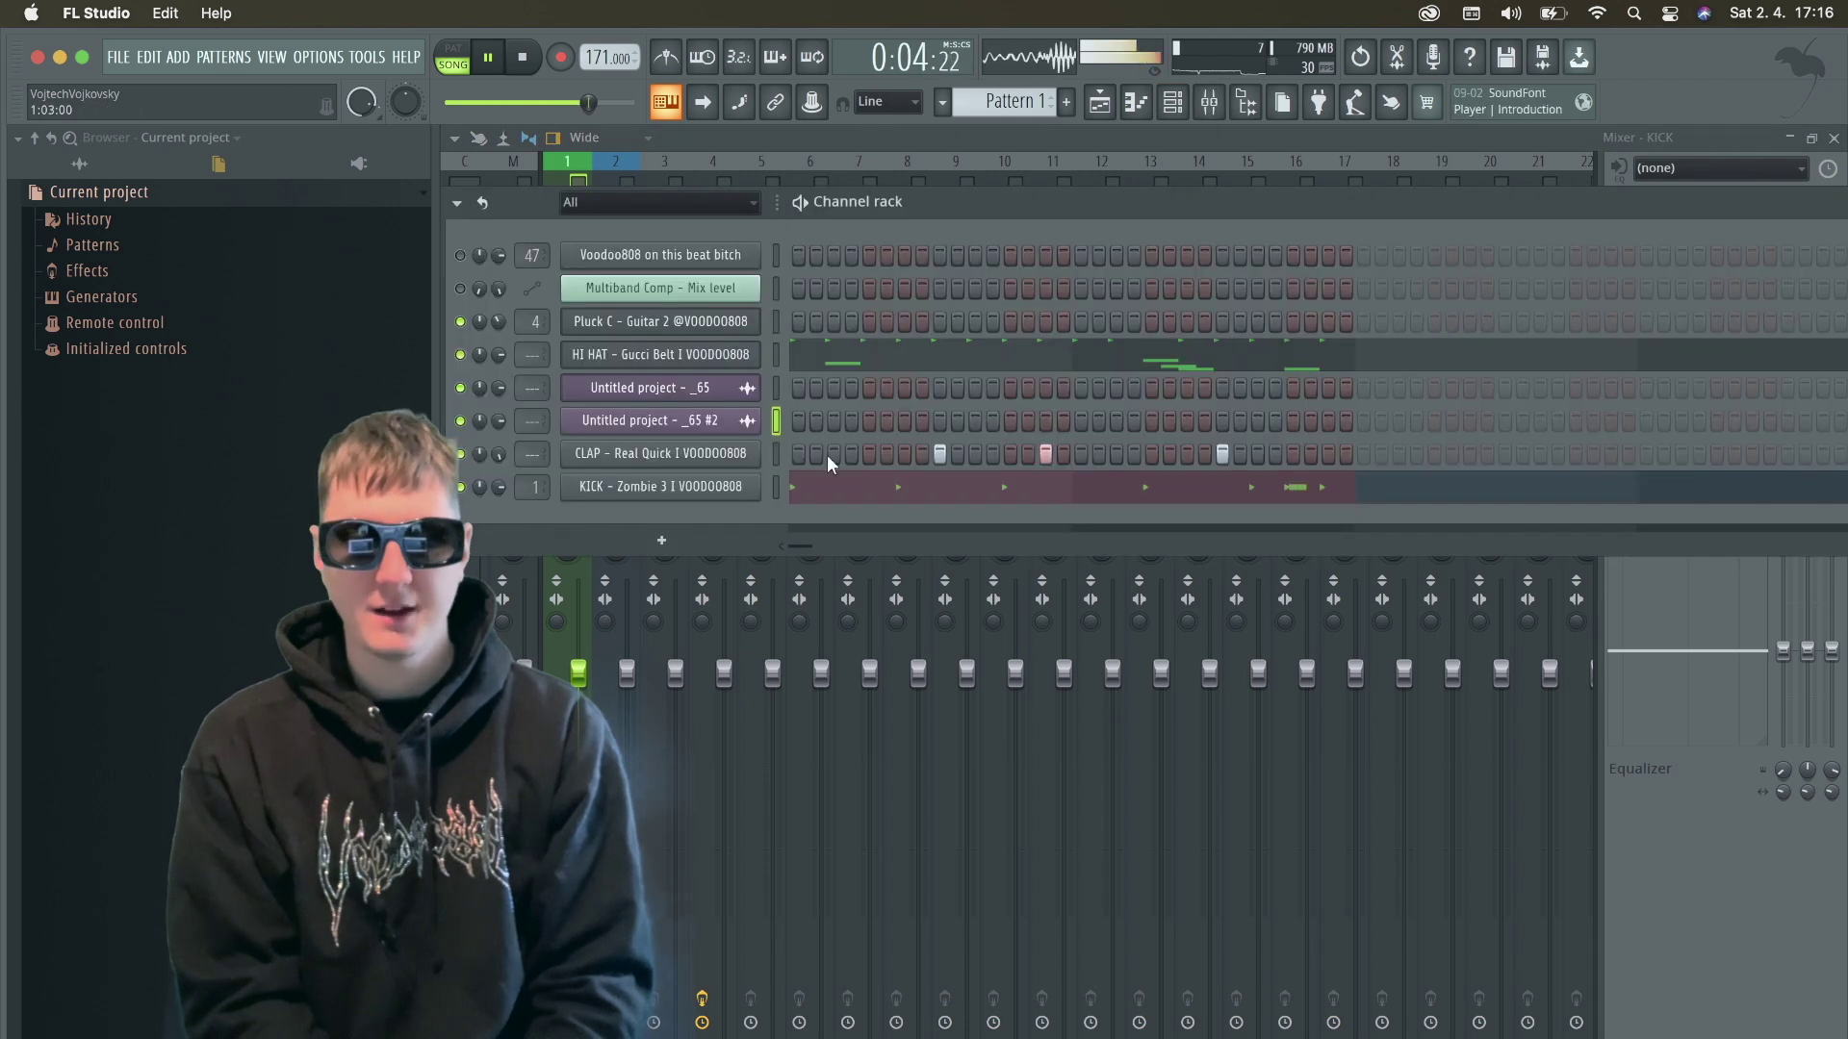
Unmute playlist track 6 so Pattern 1 plays together with the pitched clips on track 5.
key(space)
key(F5)
click(717, 557)
key(space)
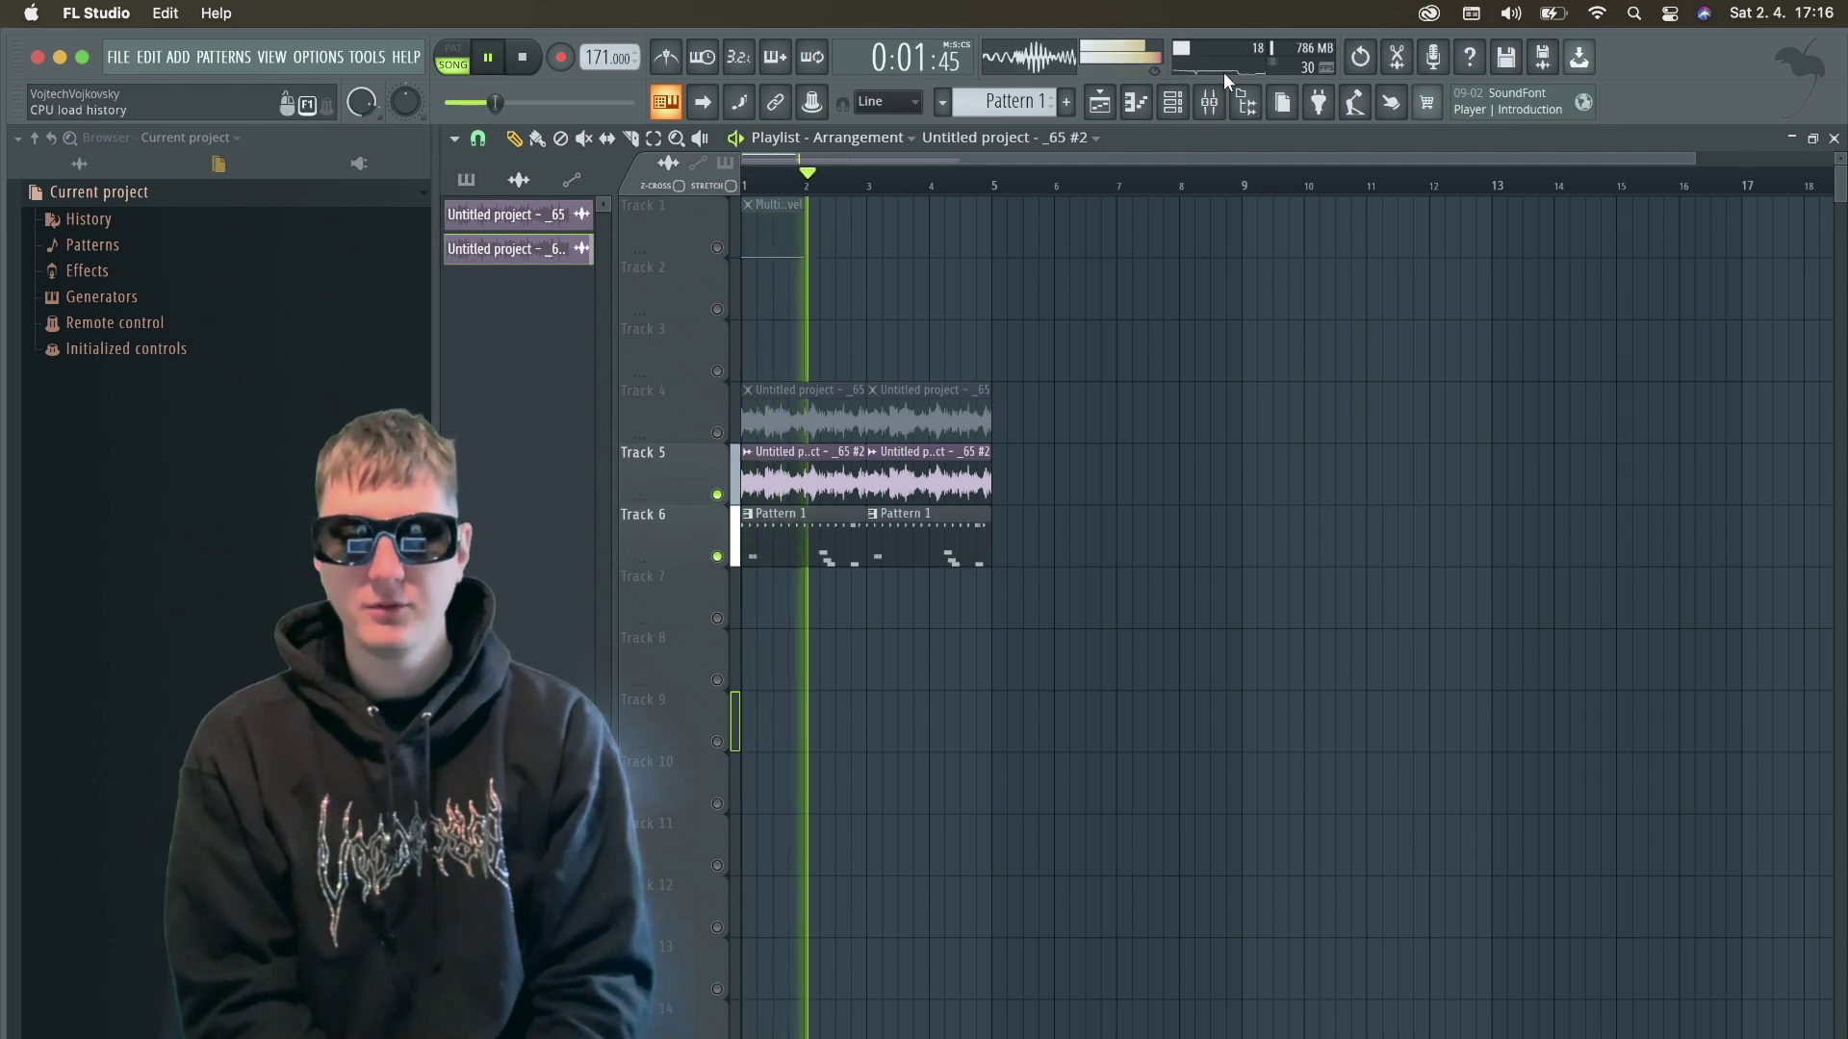
Load the 808 - Bzzzz sample from the Friendly Ghosts 2 kit's 808 (C) folder into a new channel below the kick.
key(F6)
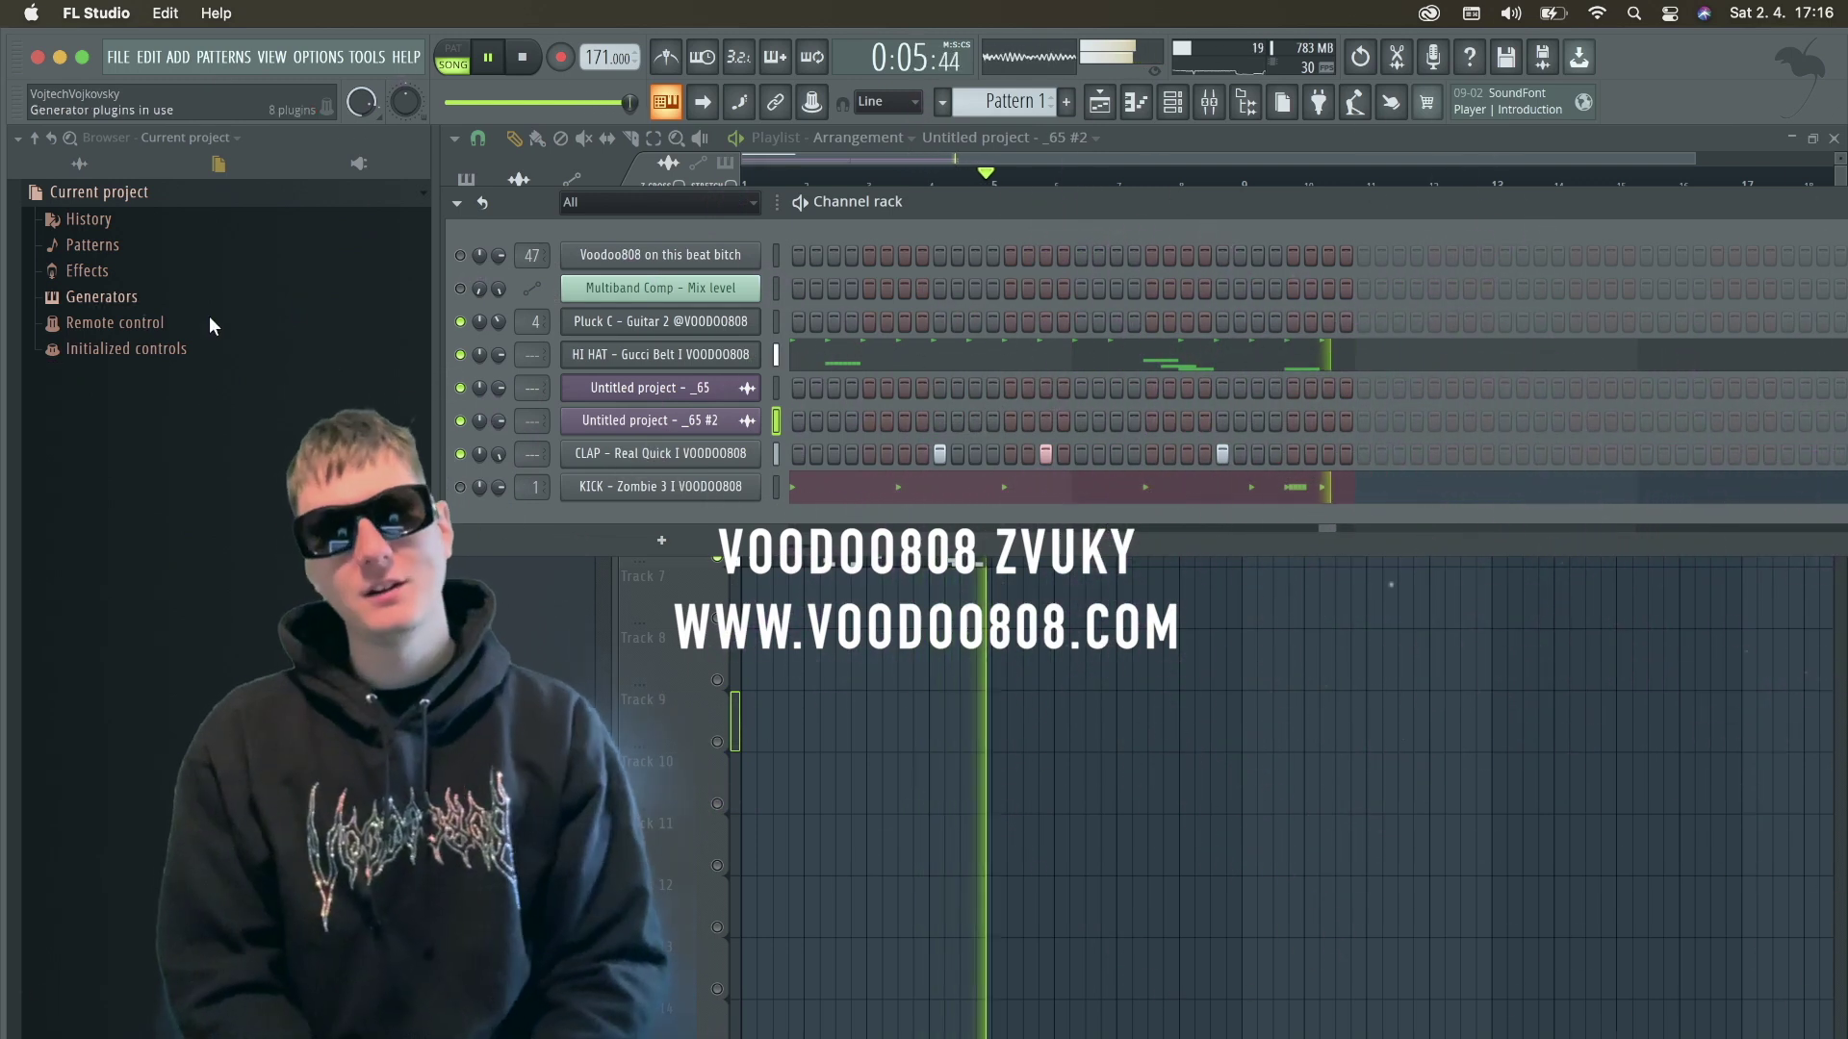
click(79, 163)
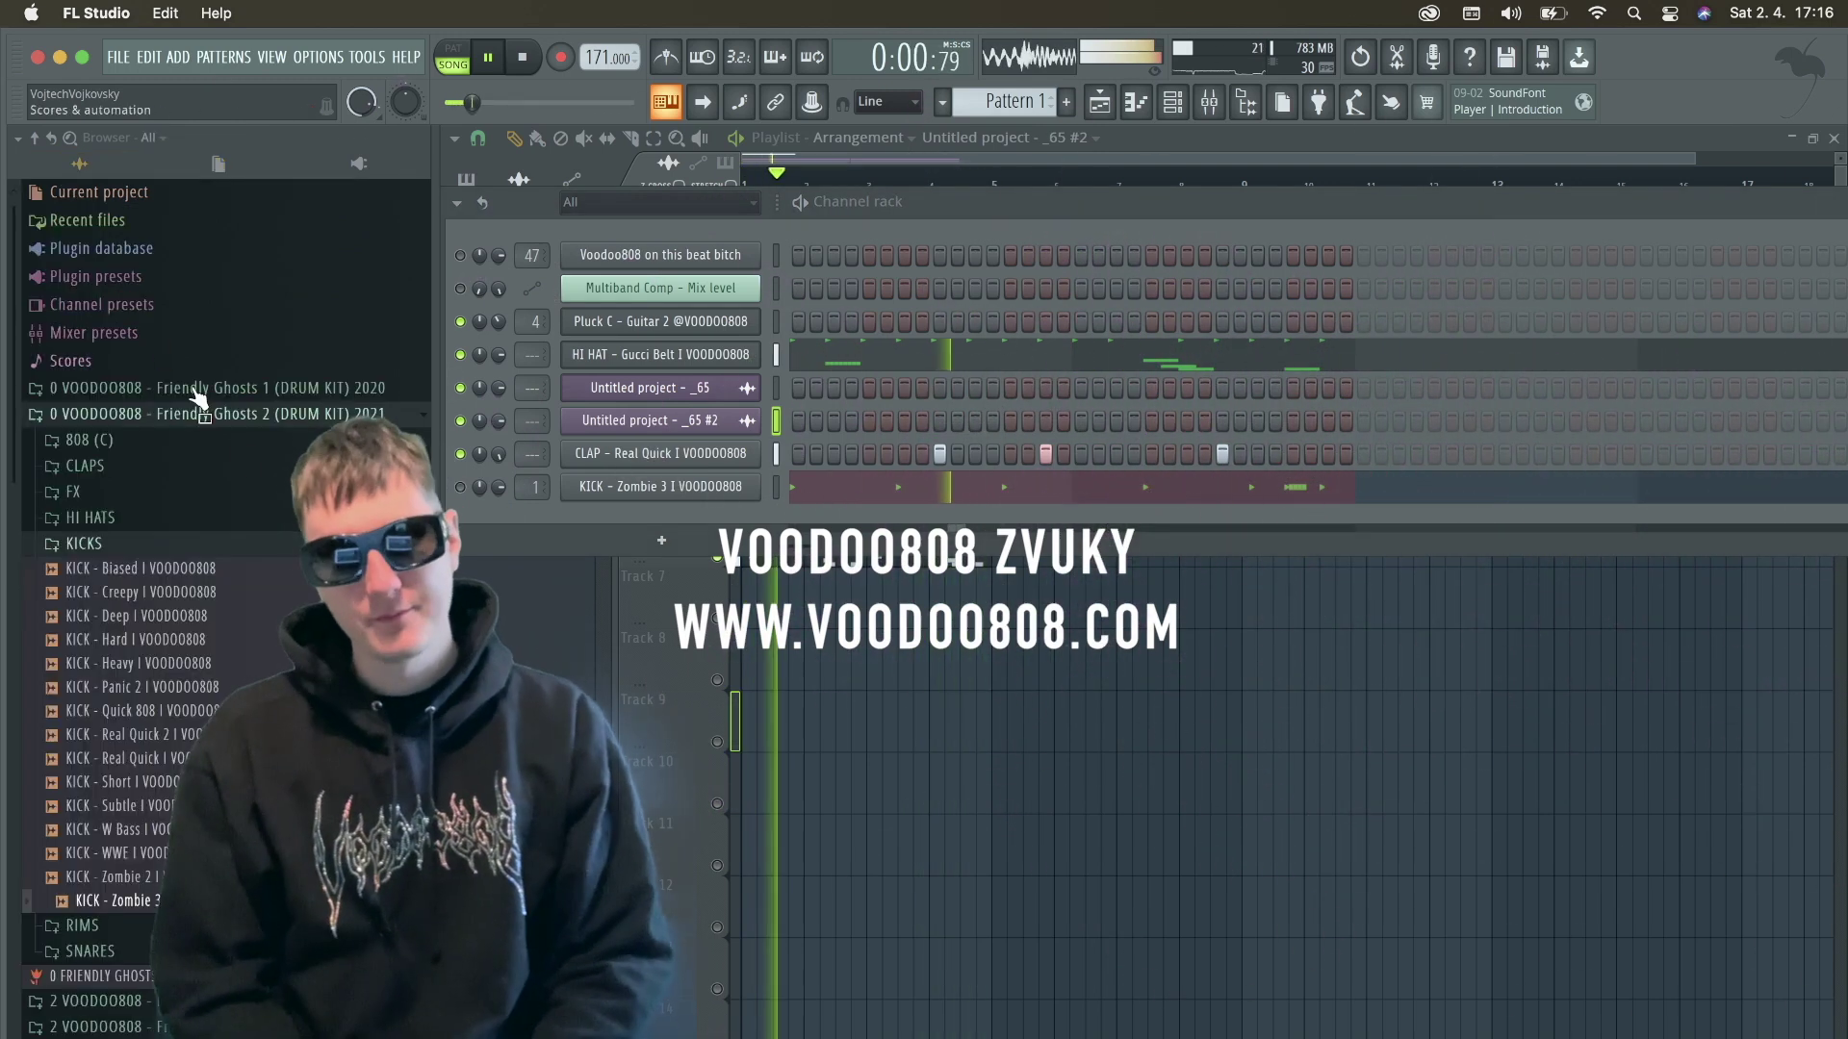
click(92, 442)
click(207, 489)
drag(212, 497, 732, 529)
Place an 808 hit on step 1, open it in the piano roll and try it at D5.
right_click(747, 536)
click(804, 536)
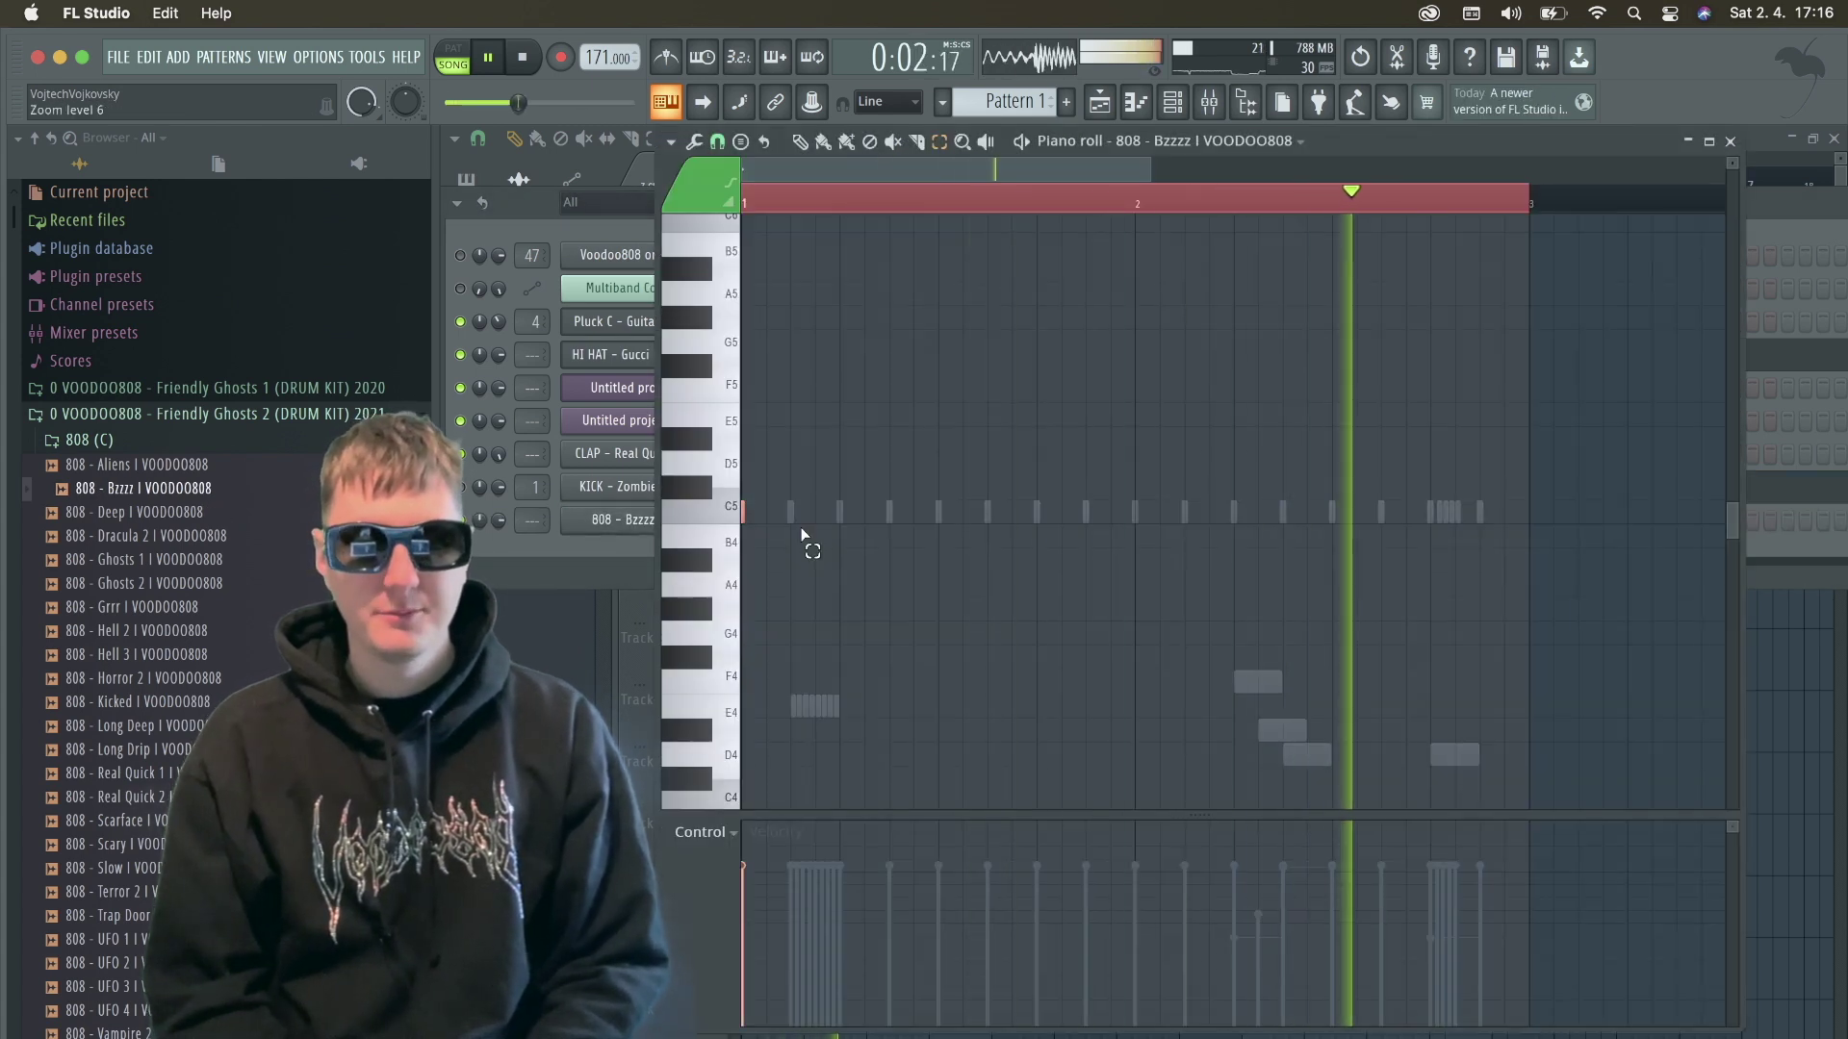
scroll(804, 536, up, 1)
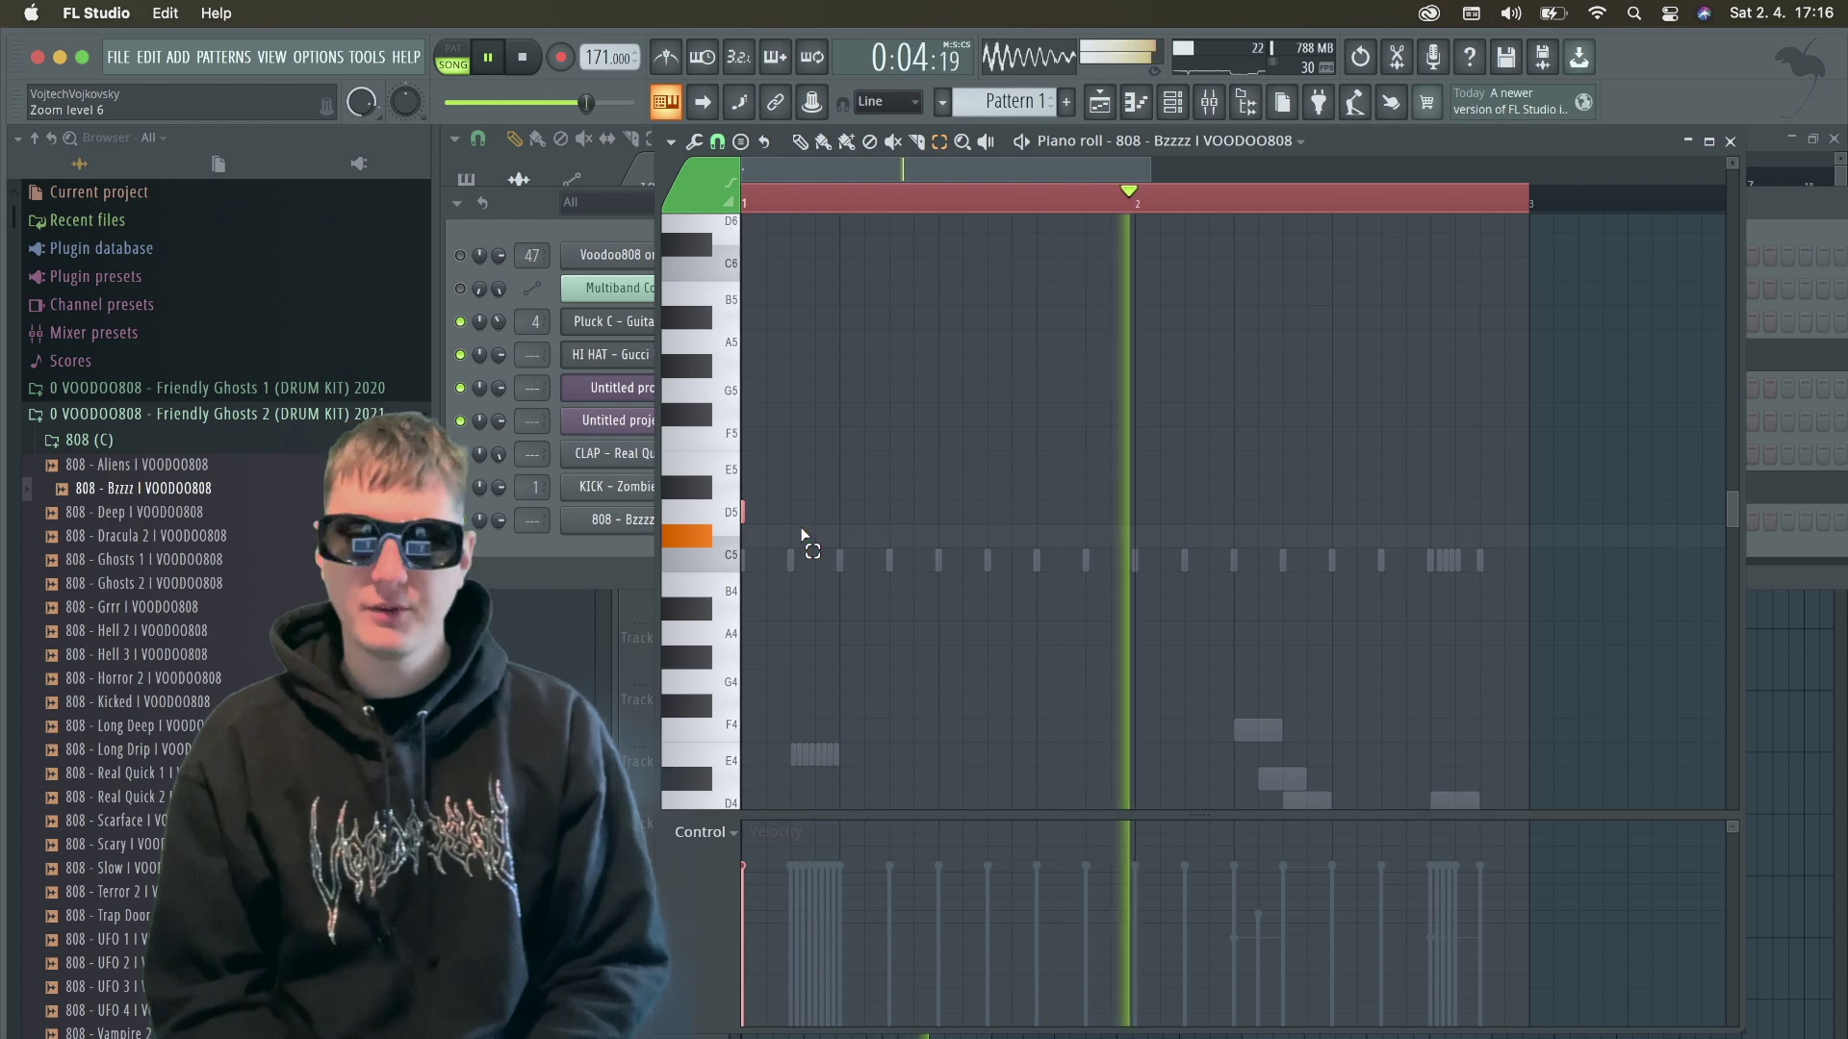
Review the 808's sampler and miscellaneous channel settings and route the 808 to mixer track 1.
click(621, 519)
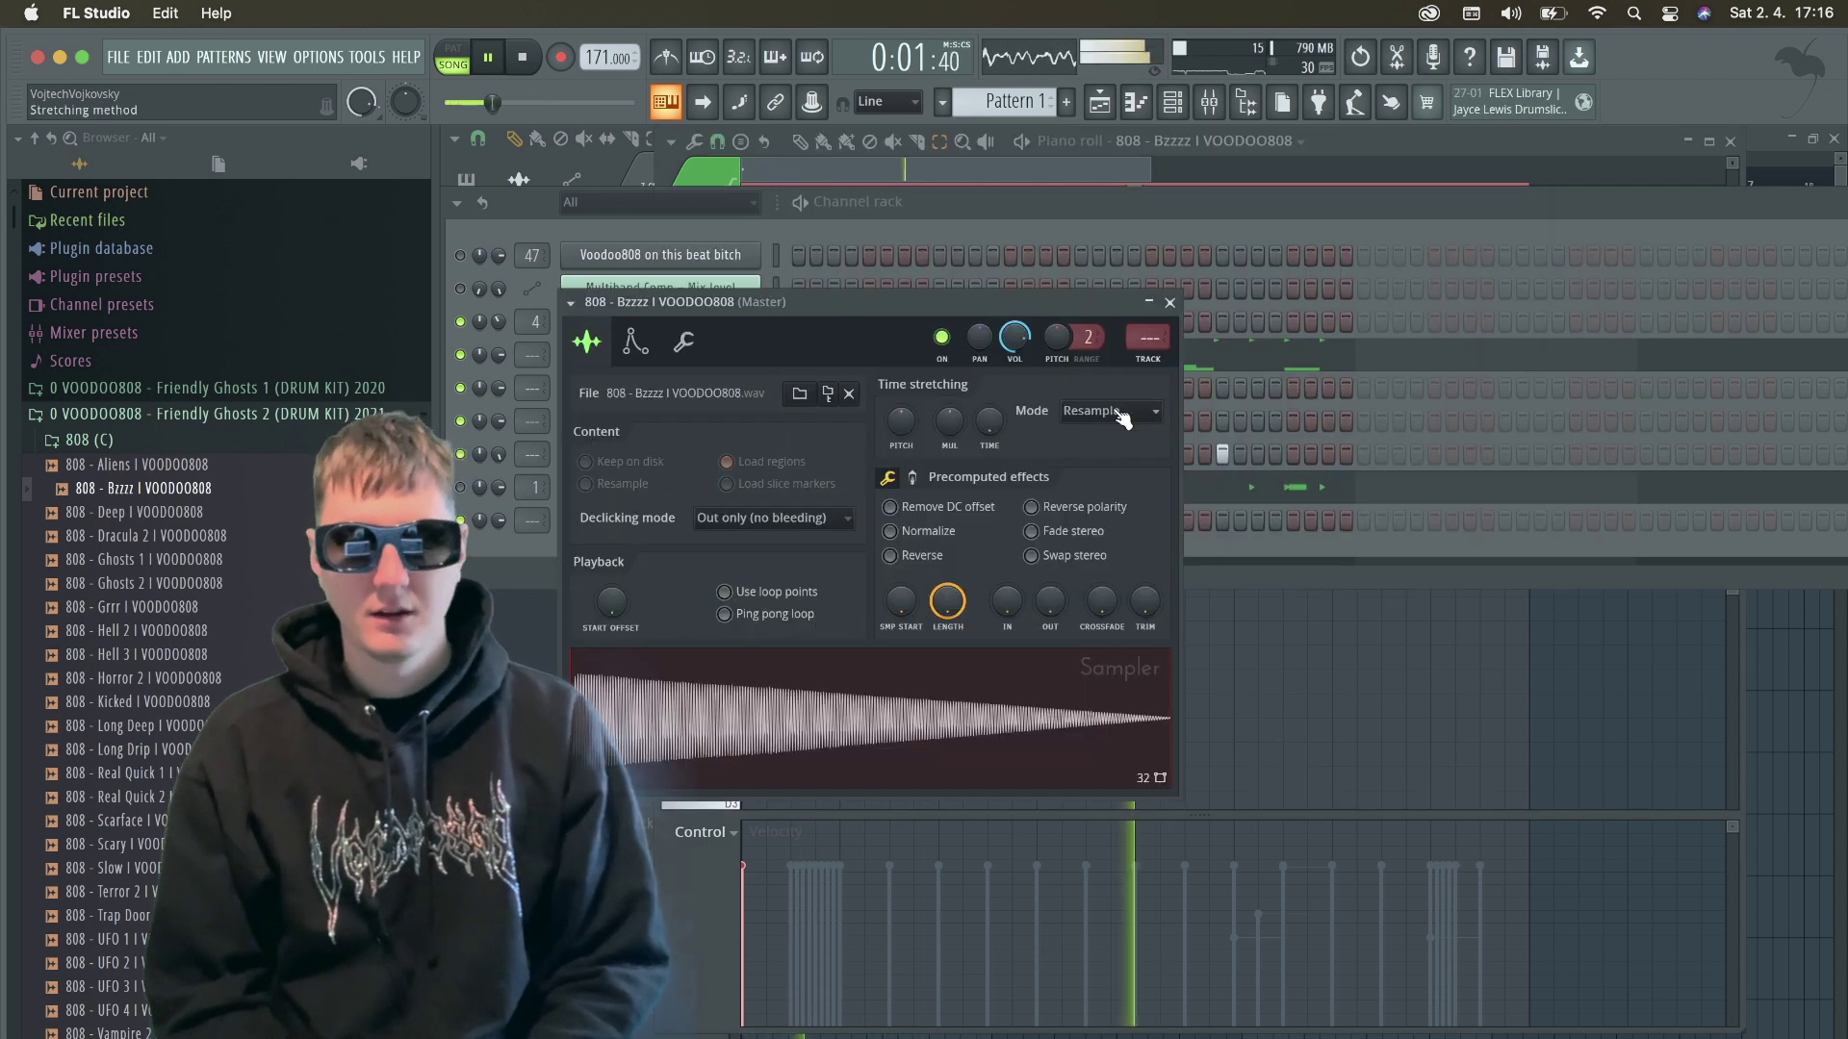
click(683, 343)
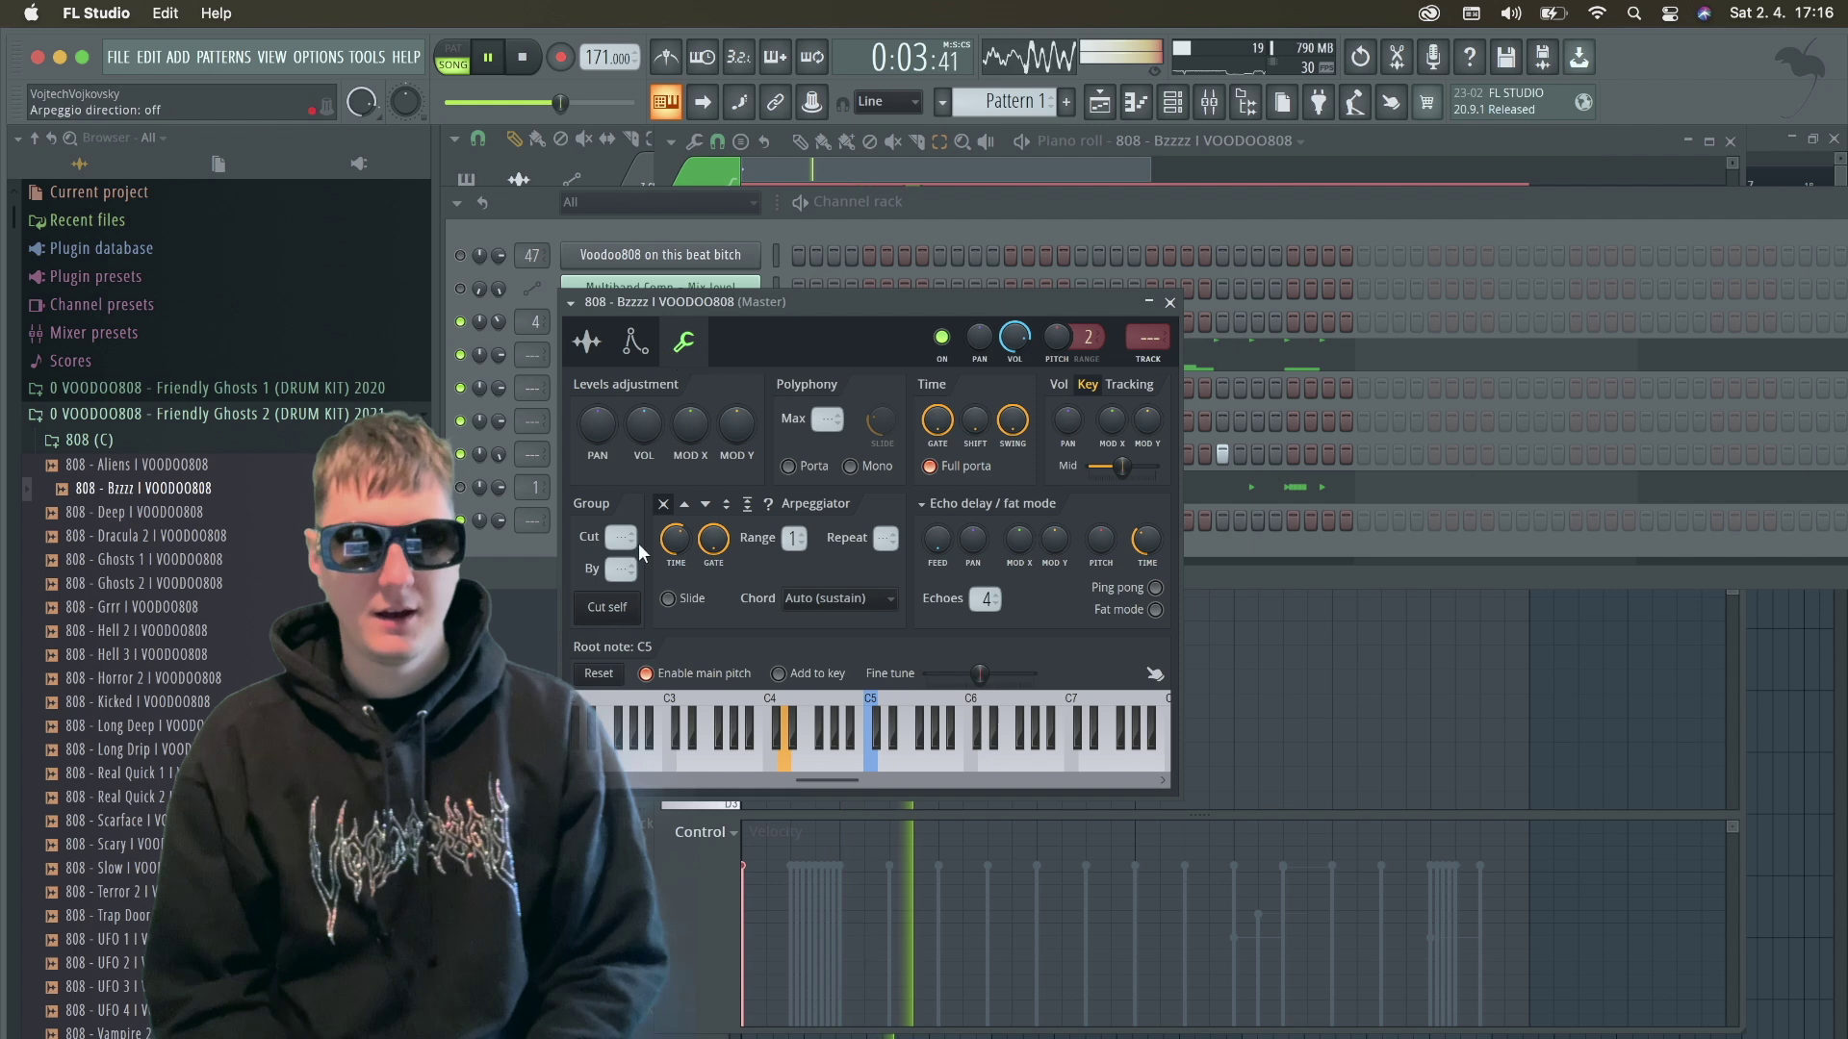
click(1170, 304)
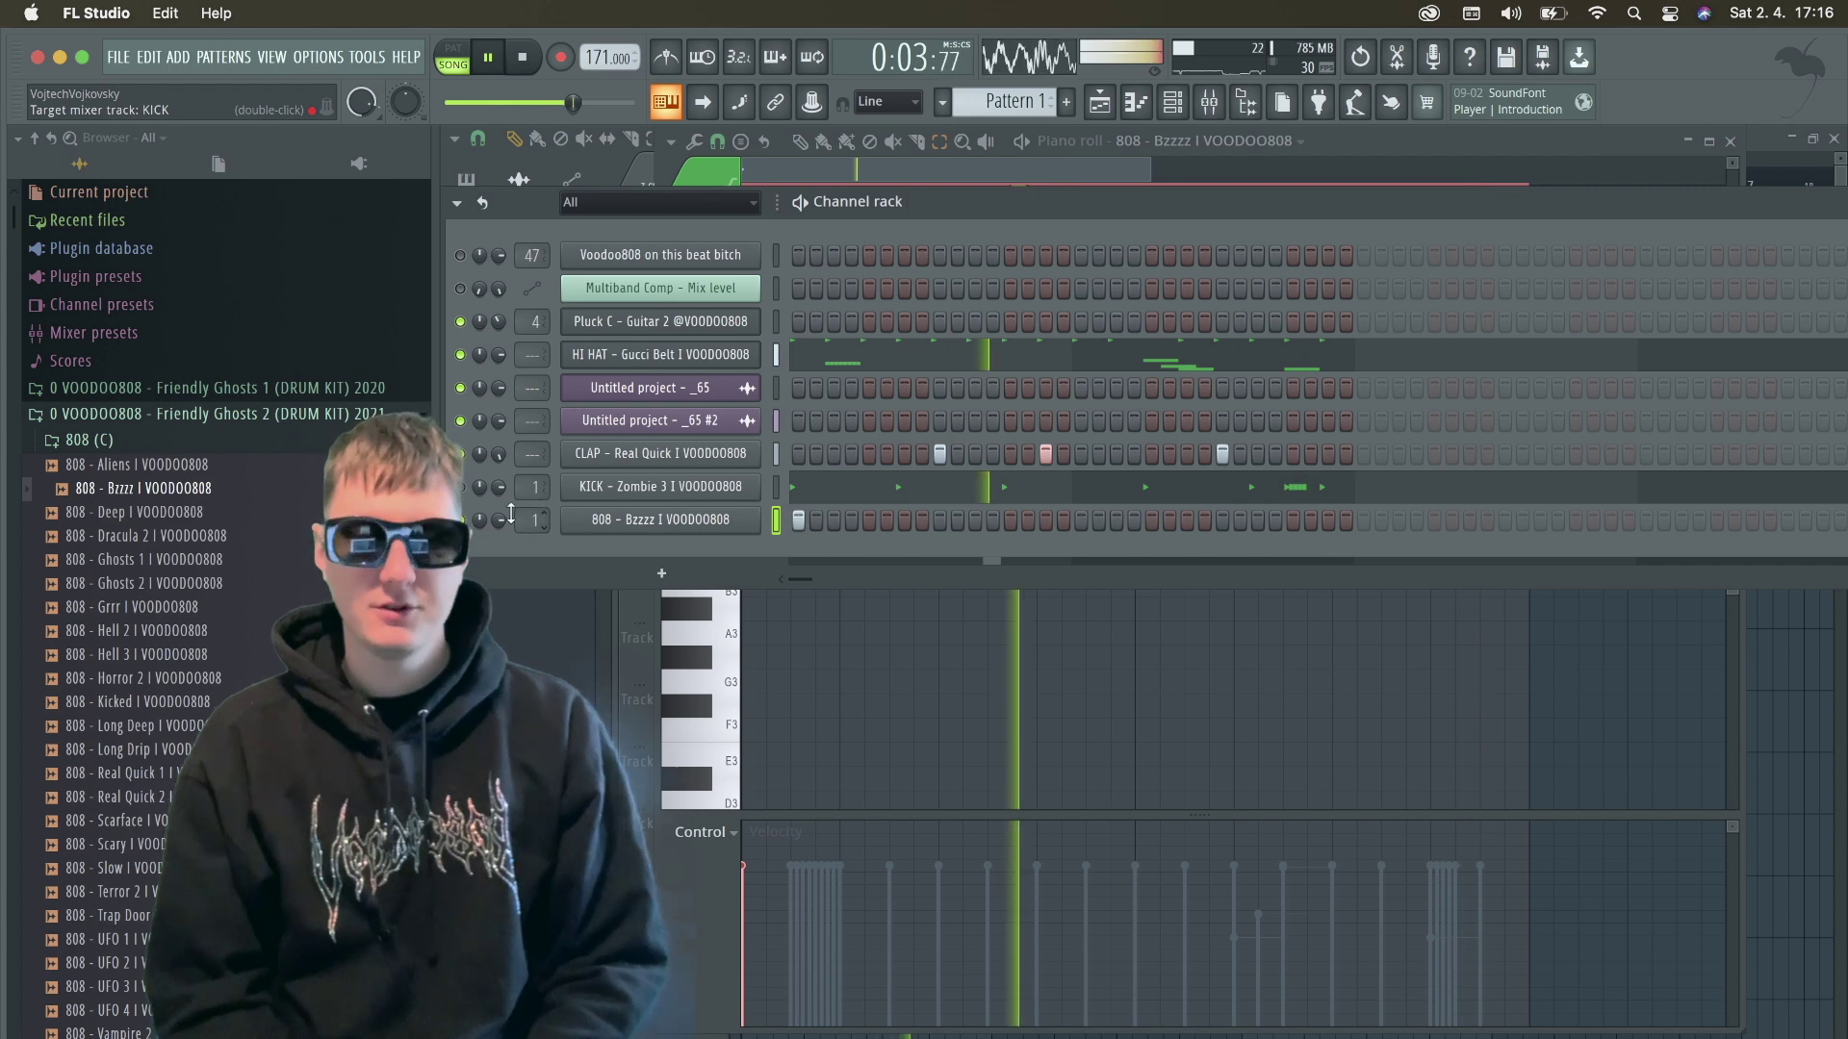
In the kick's piano roll, delete the hit at step 7 of bar 1 and move the hit at step 13 to step 15.
click(461, 487)
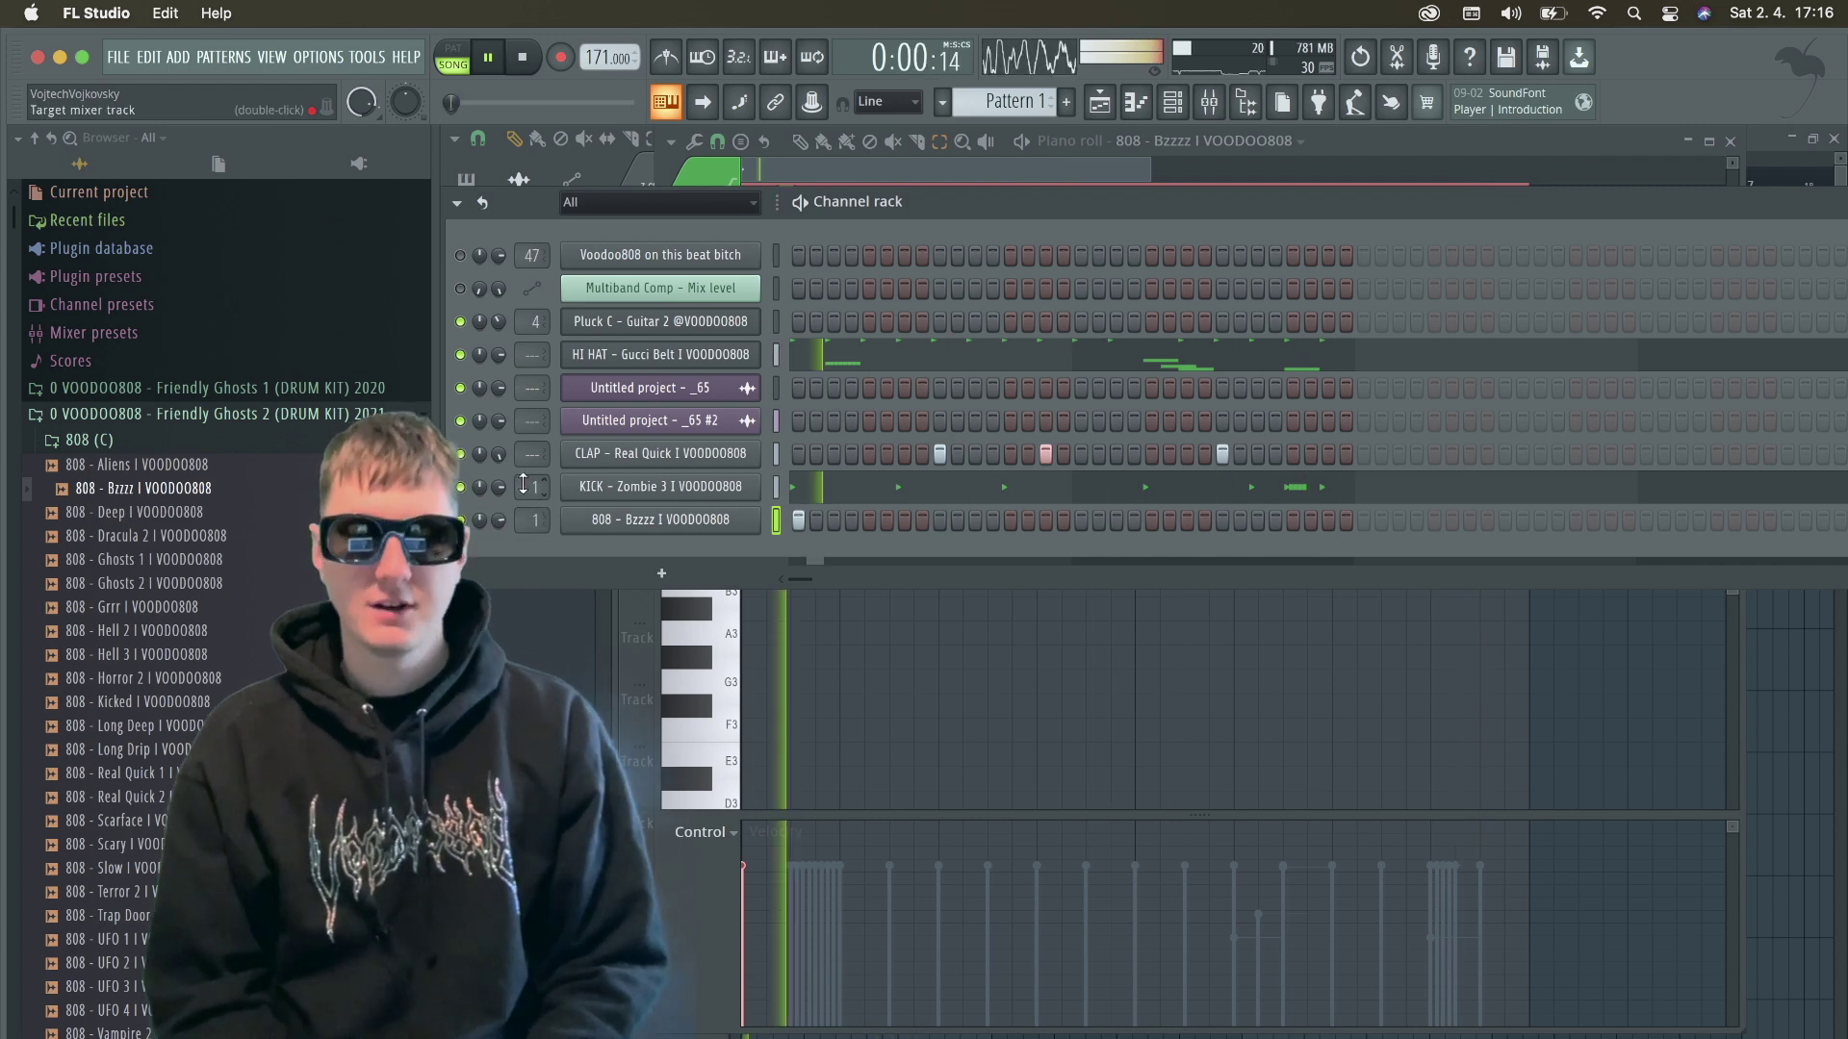
click(886, 497)
key(space)
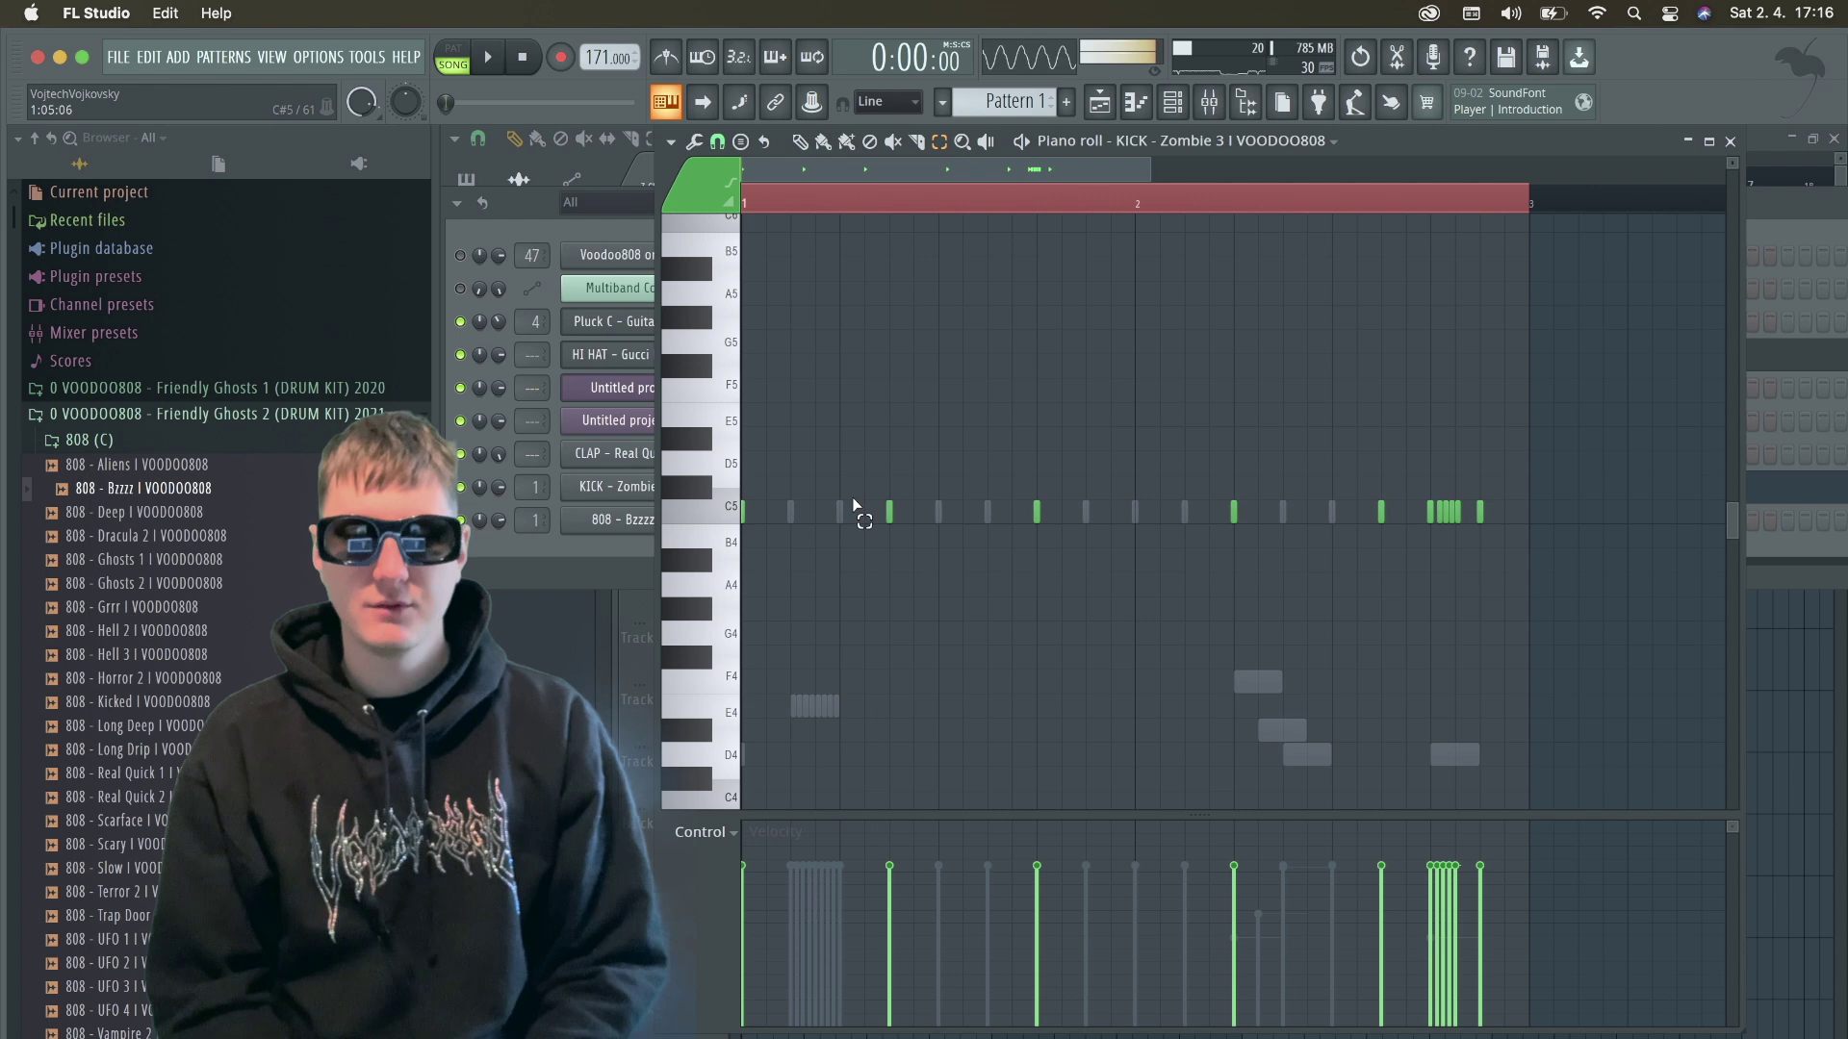
right_click(895, 517)
key(space)
key(space)
drag(1037, 510, 1085, 510)
key(space)
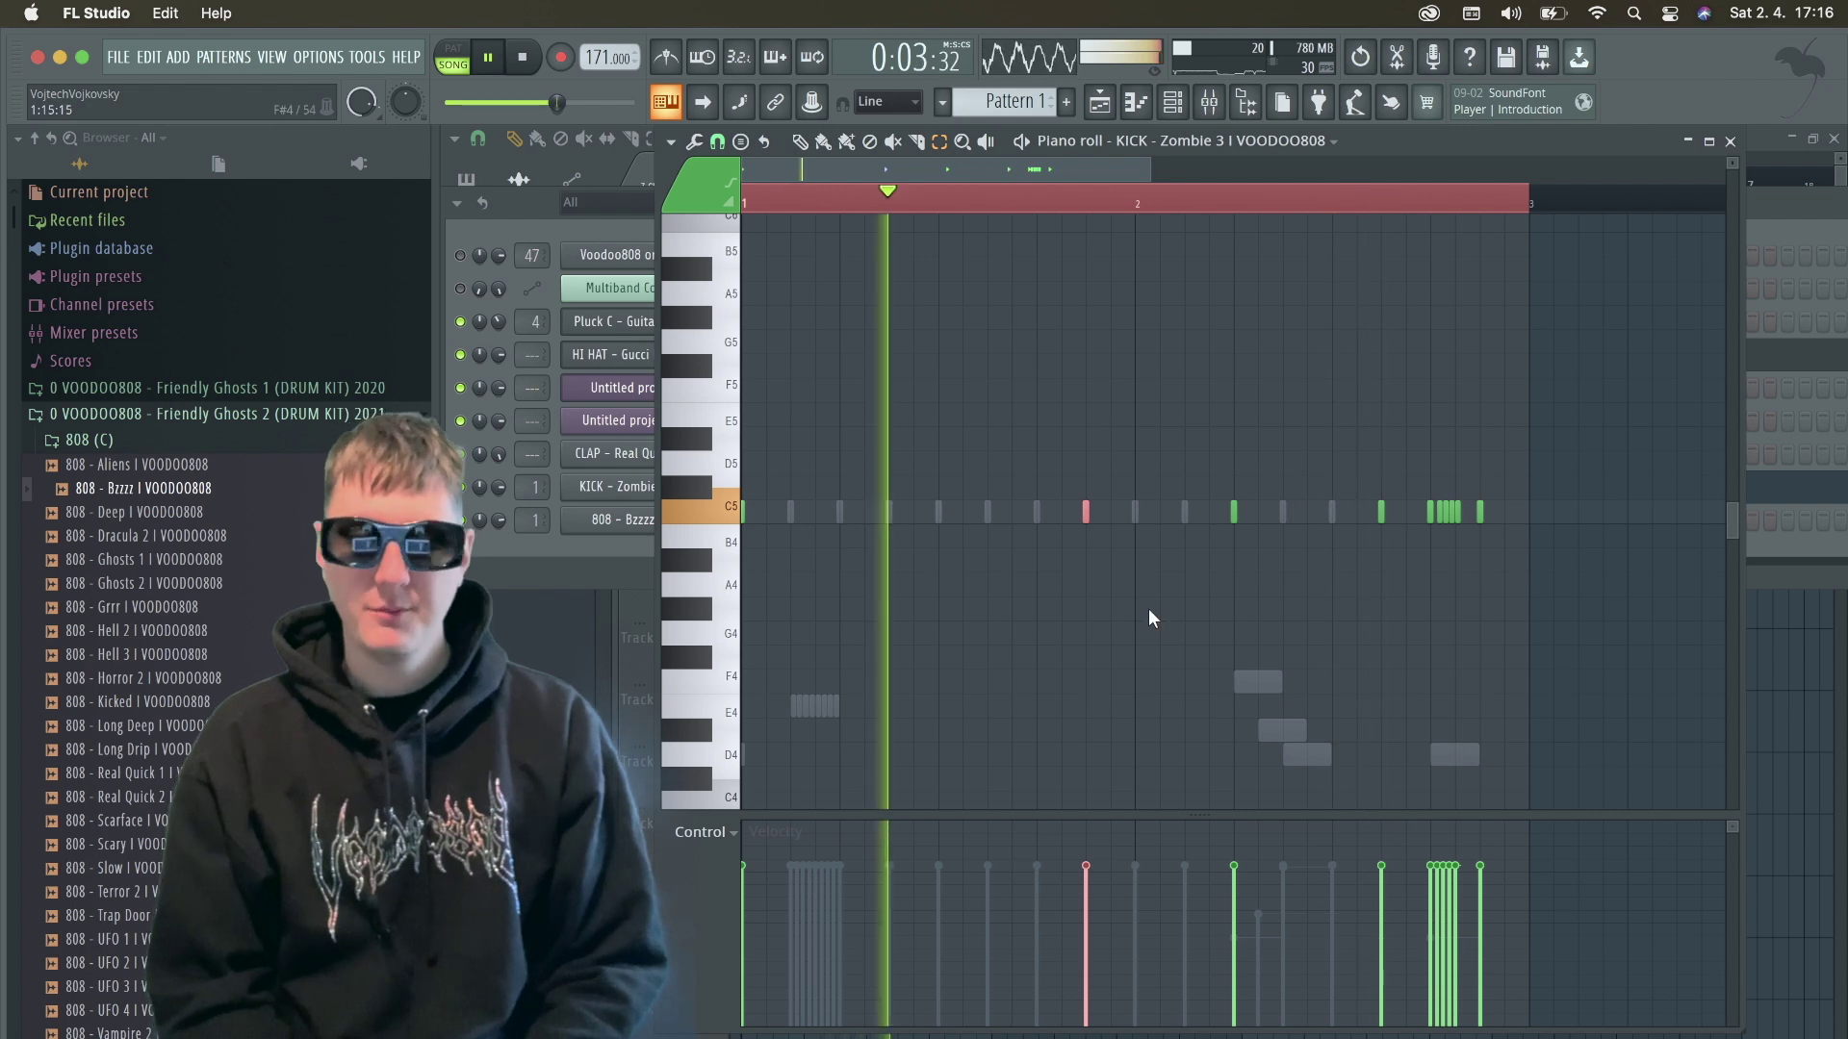
Route both audio clip channels to mixer track 7 and show that track in the mixer.
click(1172, 102)
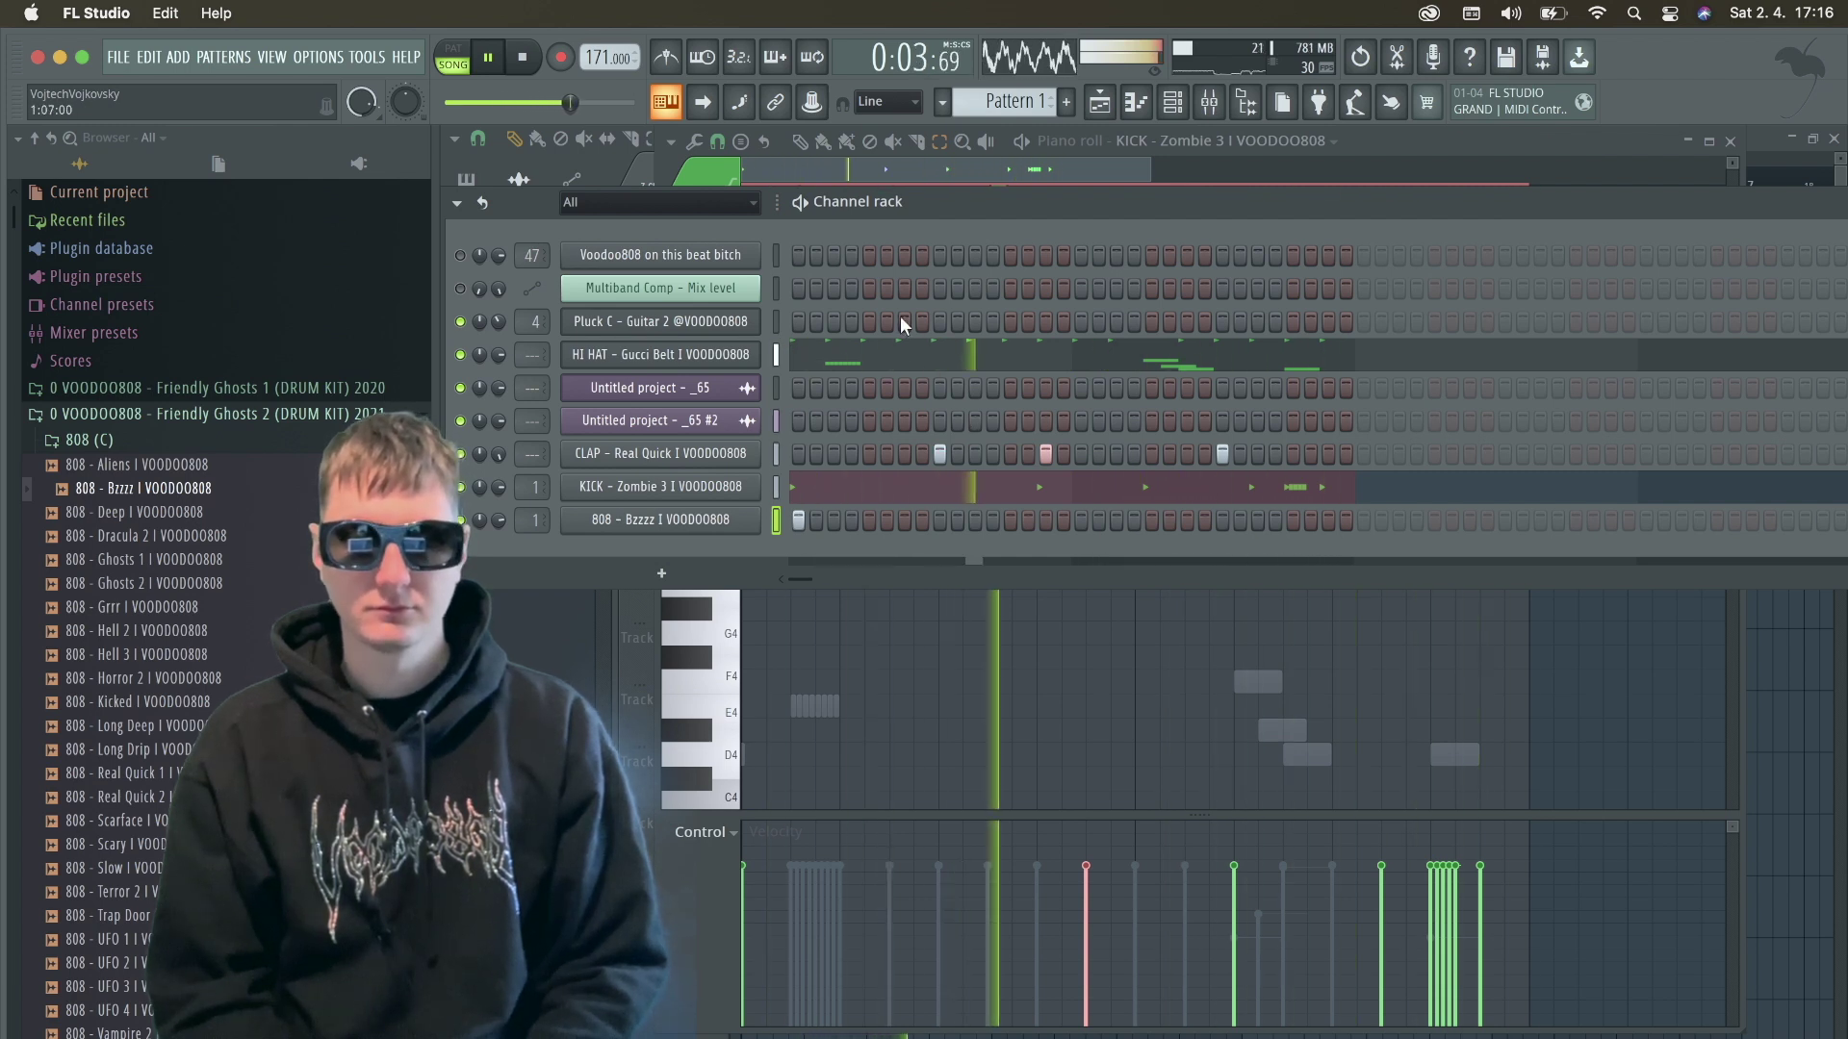
drag(532, 420, 533, 356)
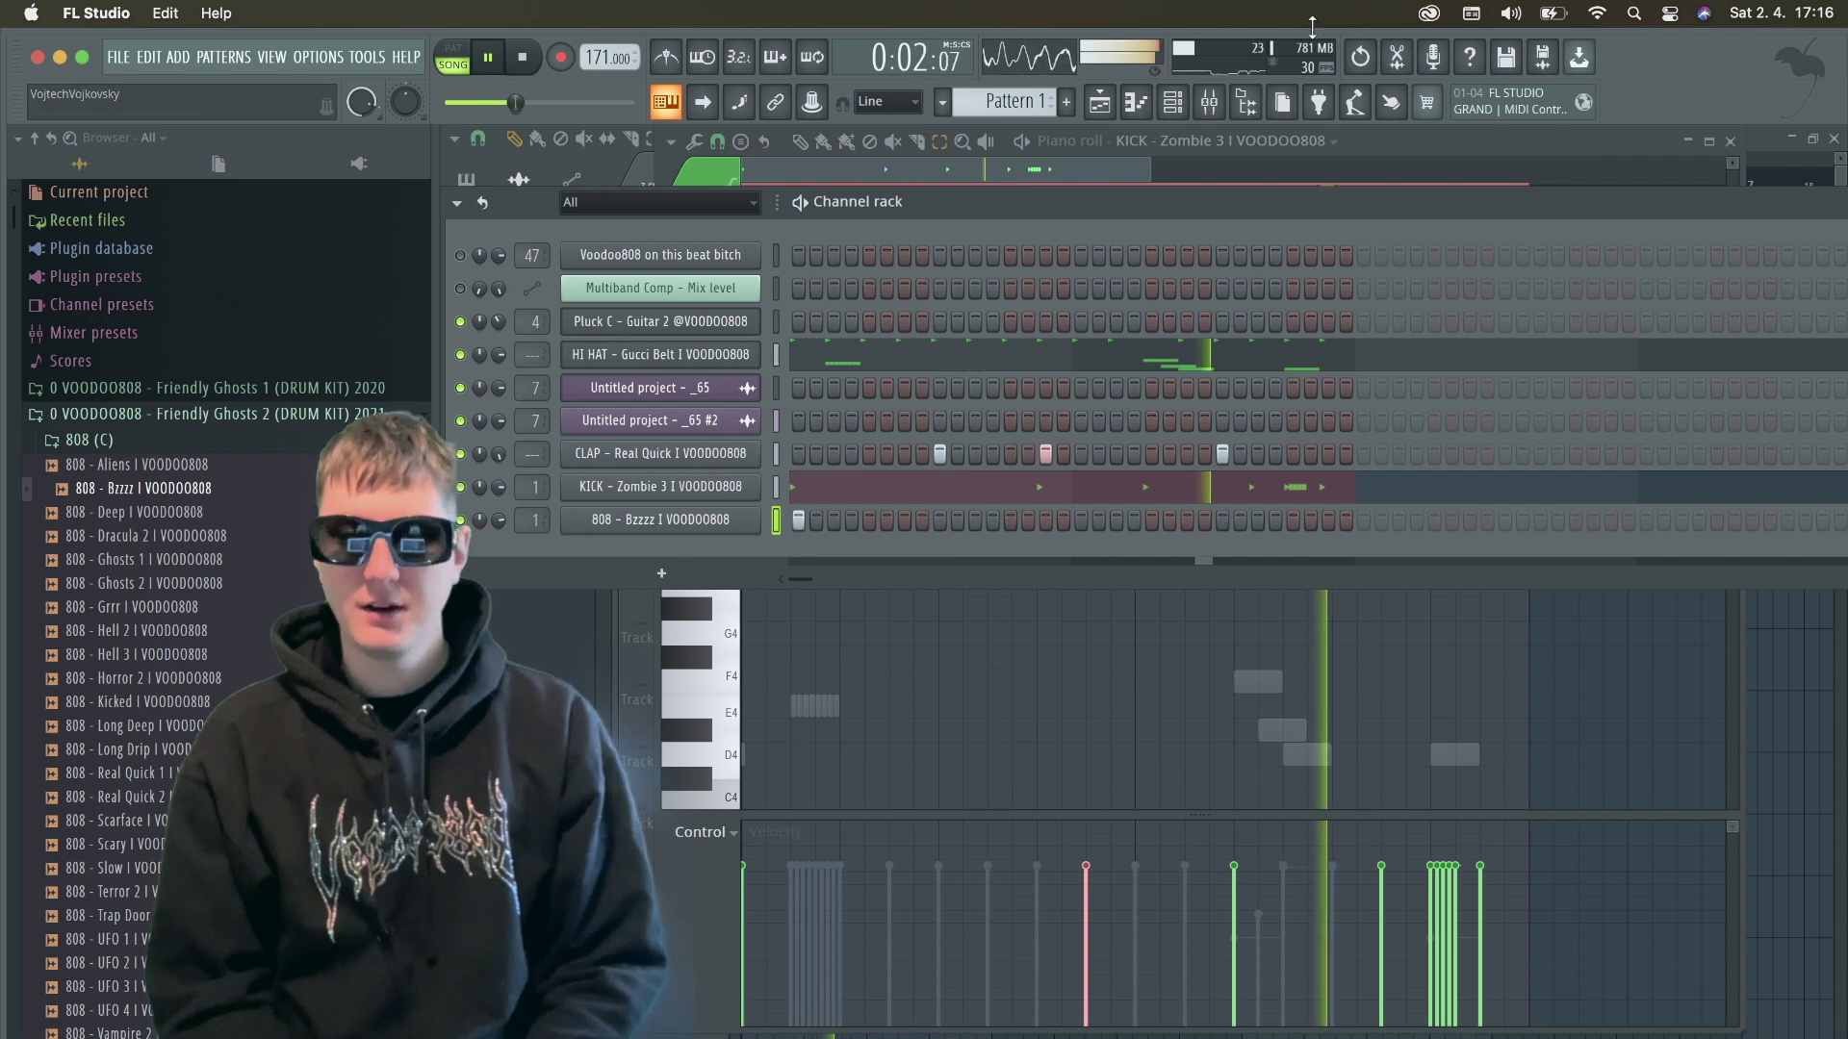
key(F9)
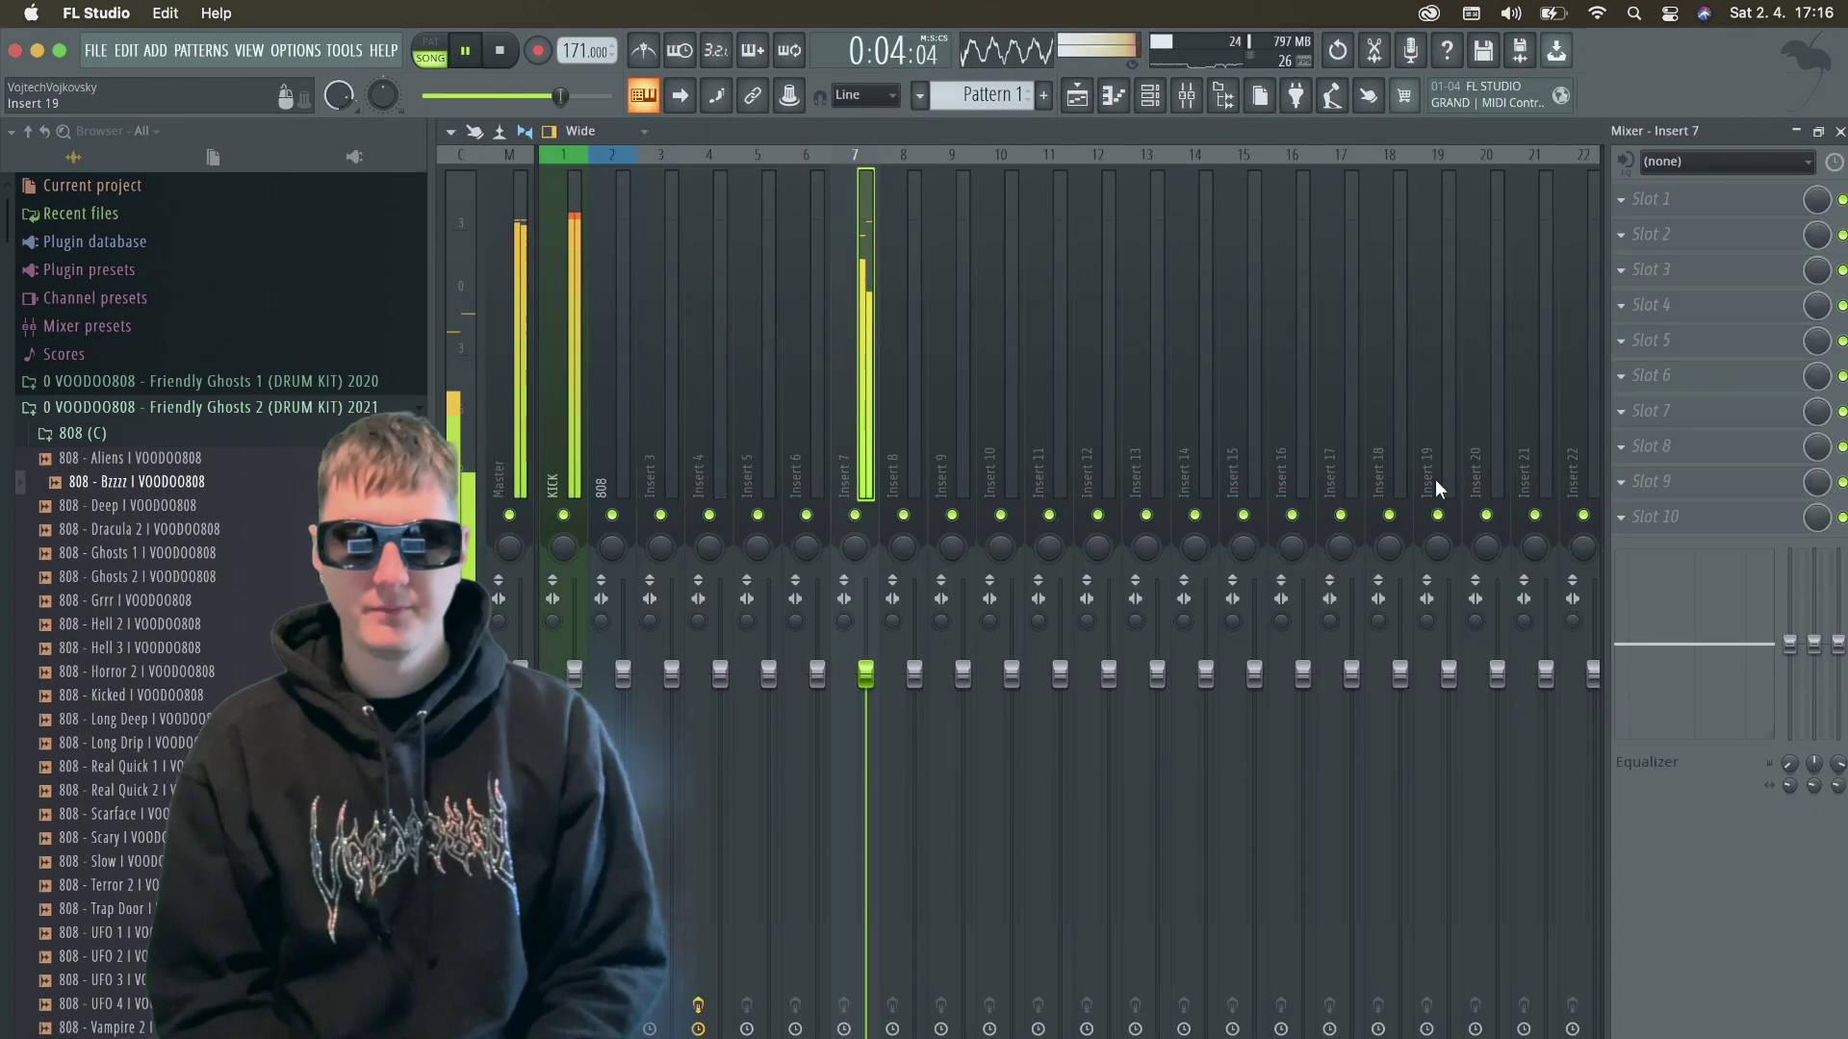
Add Fruity Parametric EQ 2 in slot 4 of Insert 7, cut band 2 narrowly by 18 dB at 160 Hz, and adjust band 7.
click(1717, 315)
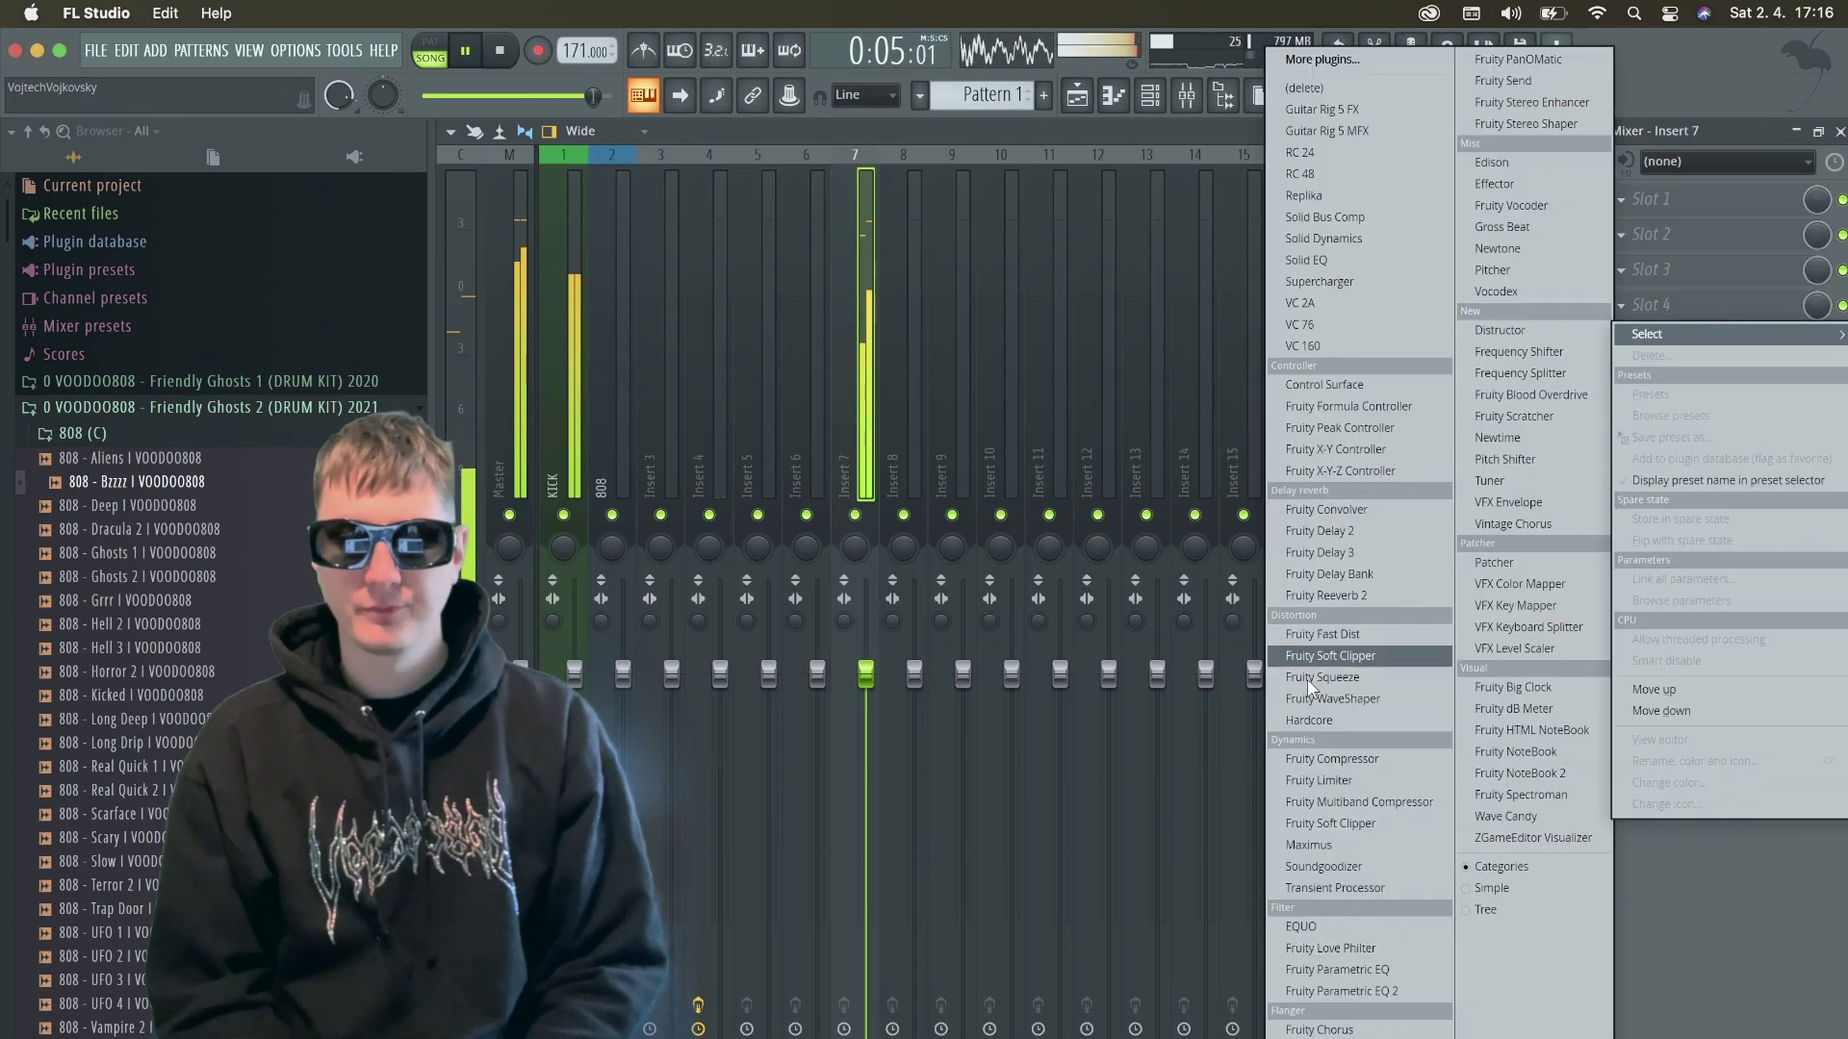
click(1359, 976)
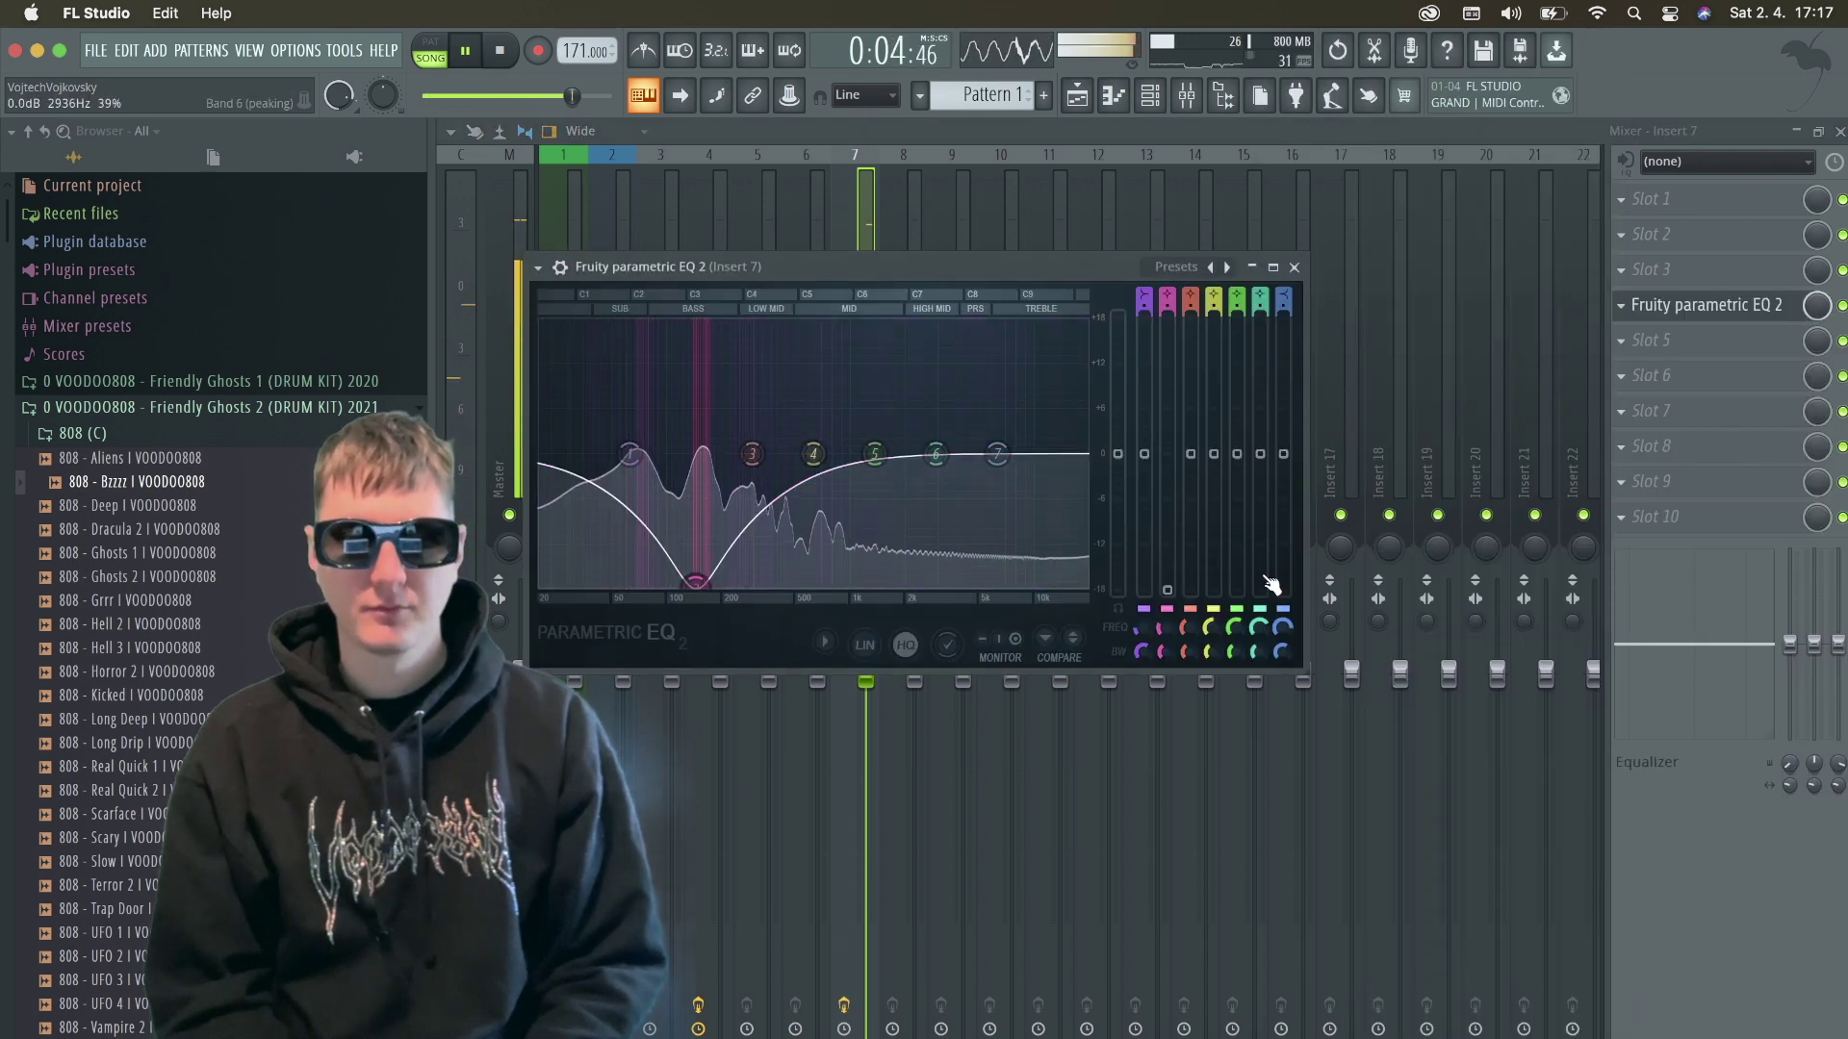
drag(1163, 649, 1163, 652)
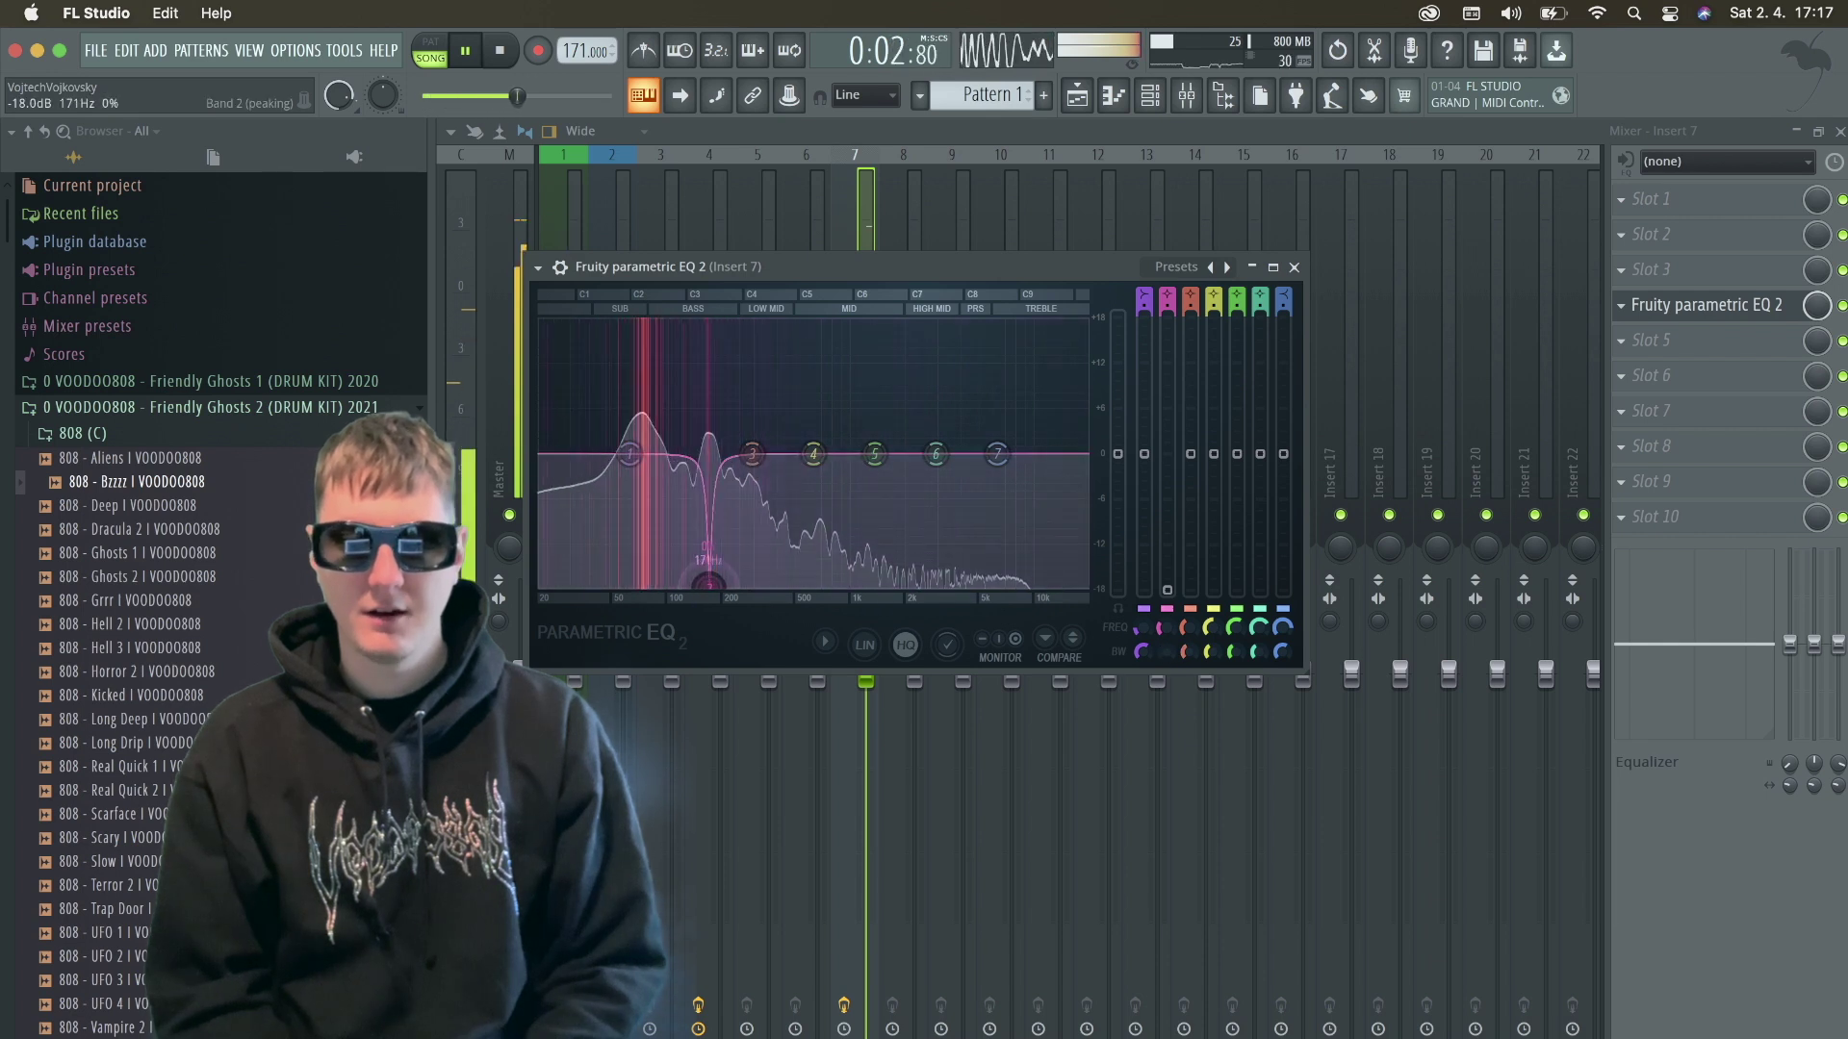
drag(709, 584, 703, 583)
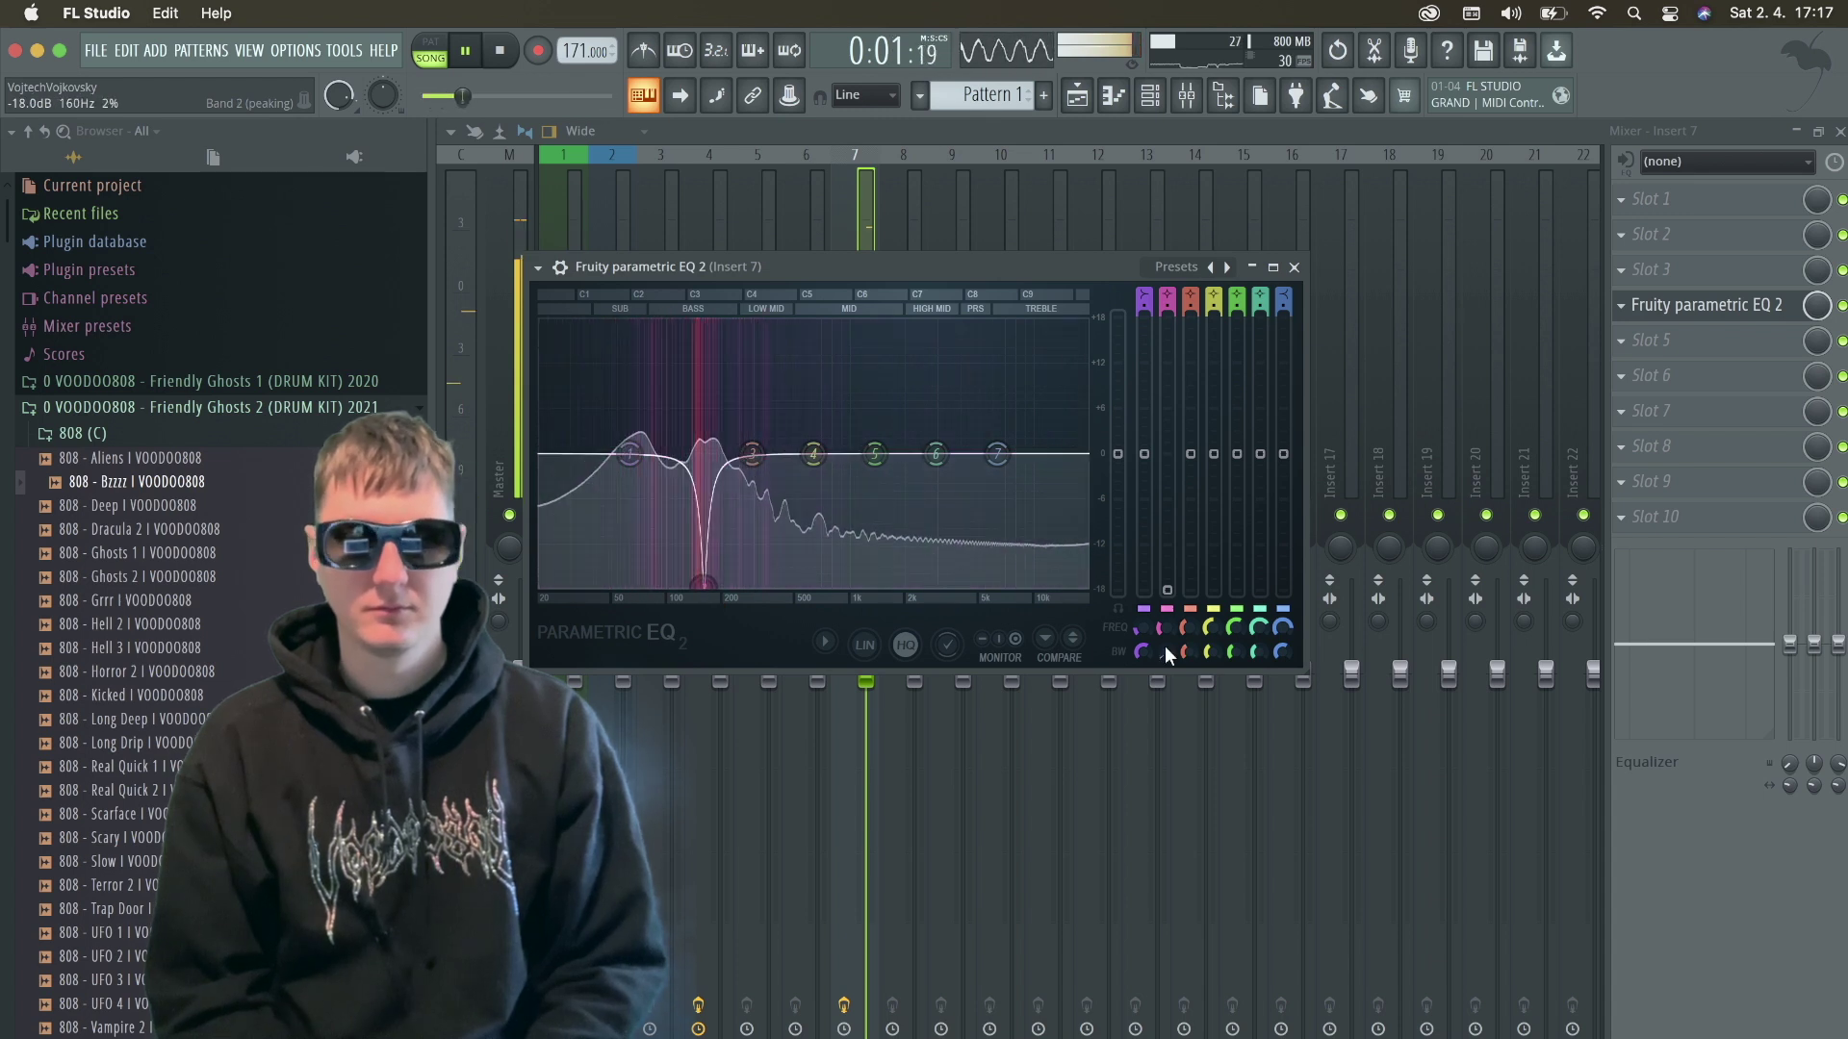
drag(997, 453, 756, 405)
Load the VC 76 compressor in slot 6 of Insert 7 and close its window.
click(1700, 376)
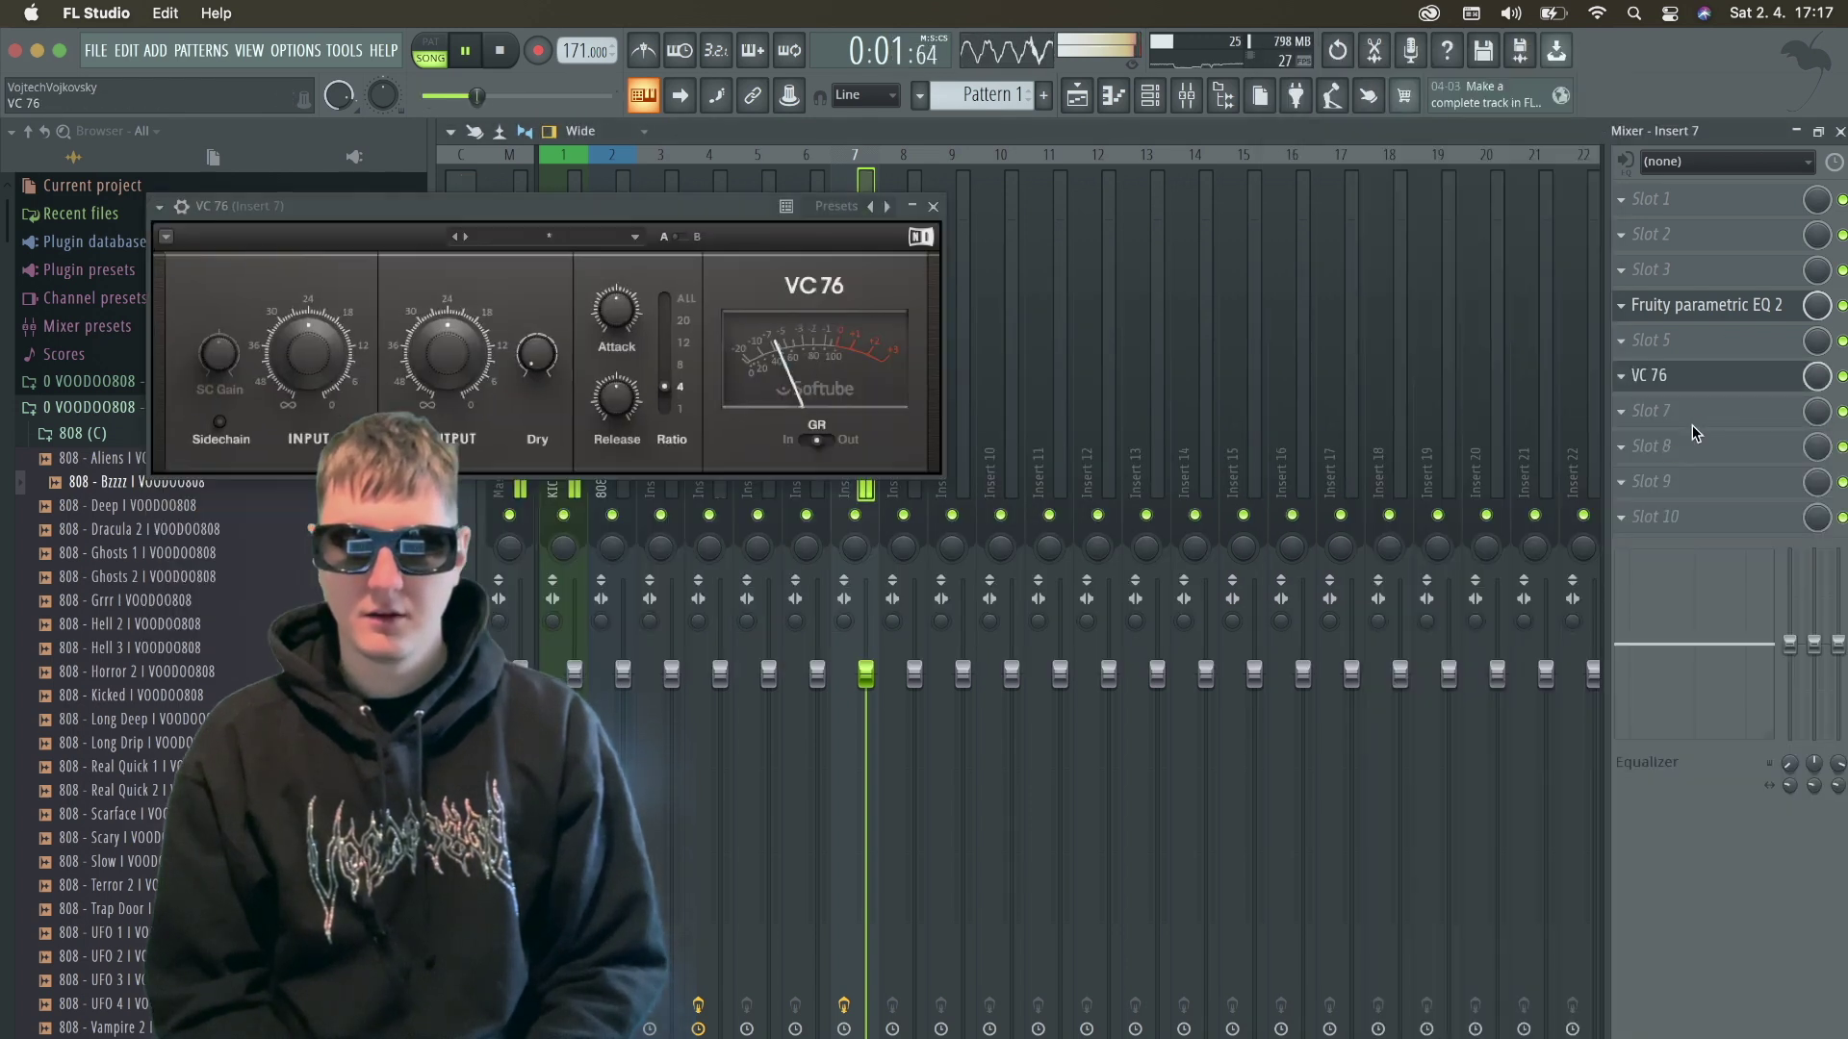
click(930, 208)
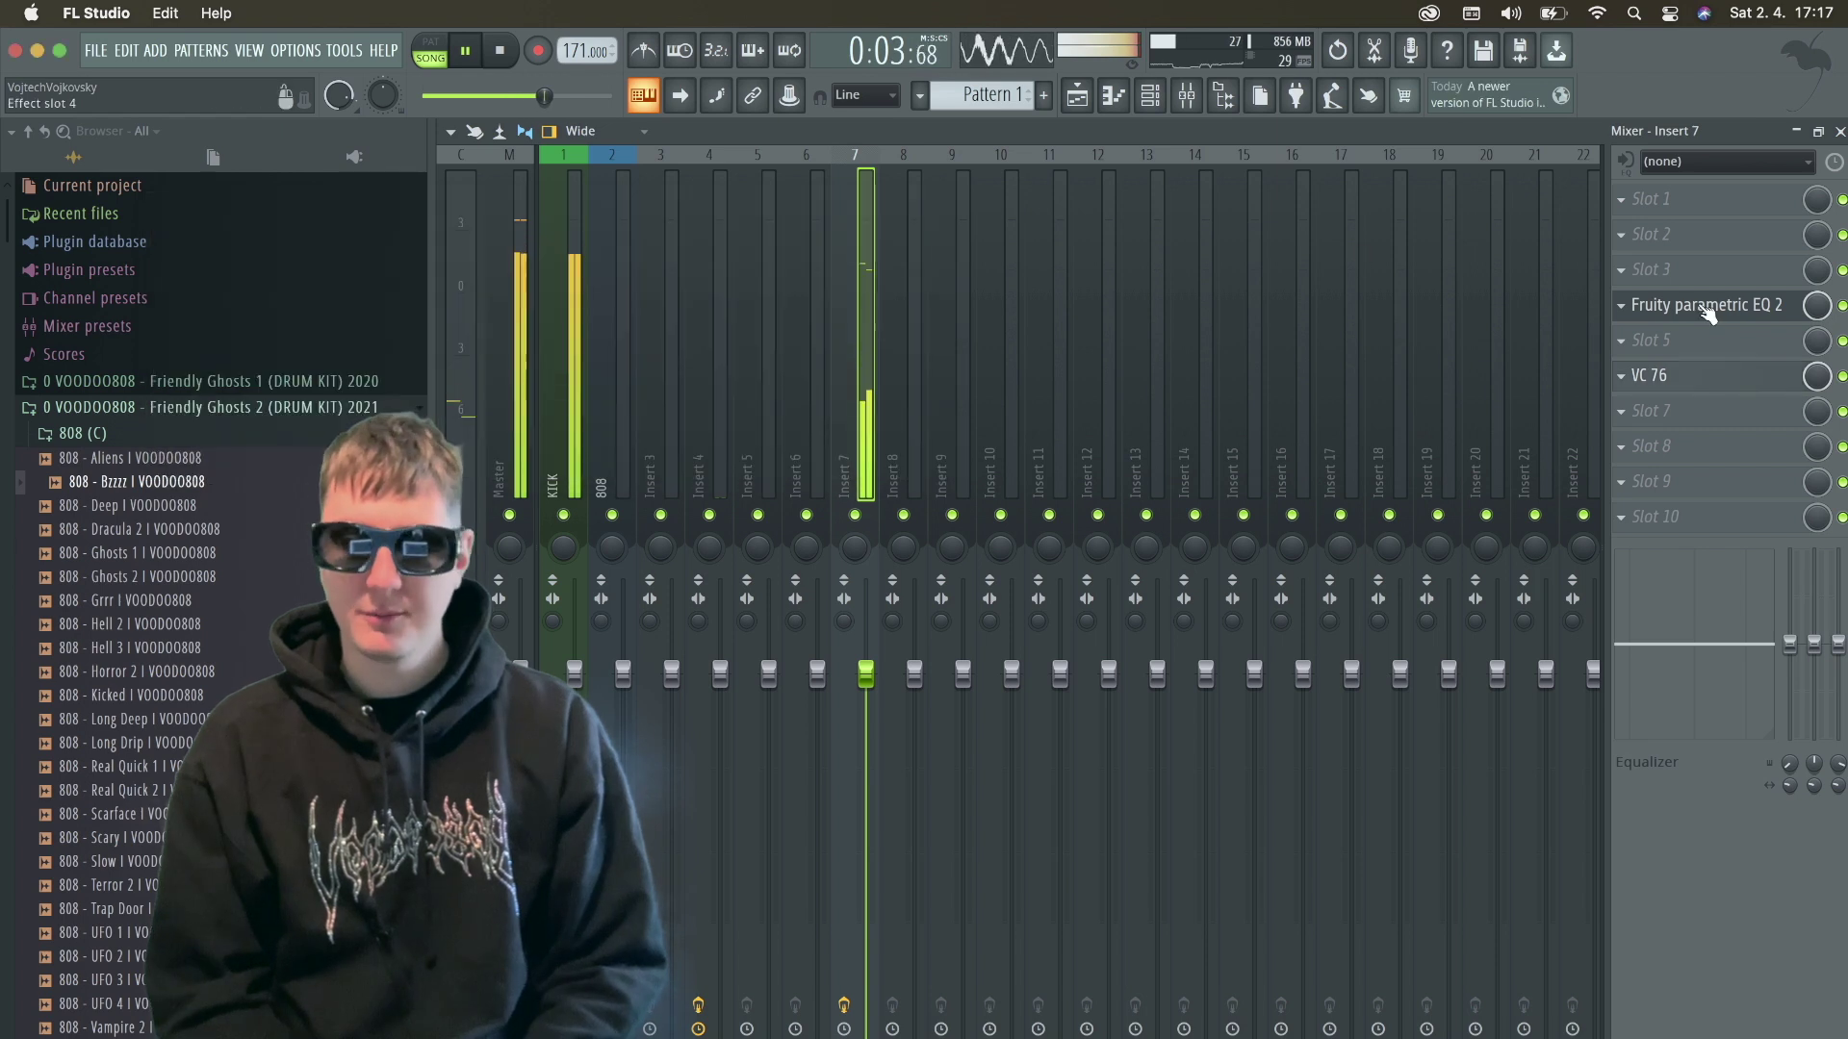
Replace VC 76 in Insert 7 with Fruity Compressor, load its Vintage preset, and listen to the result.
key(space)
click(1620, 376)
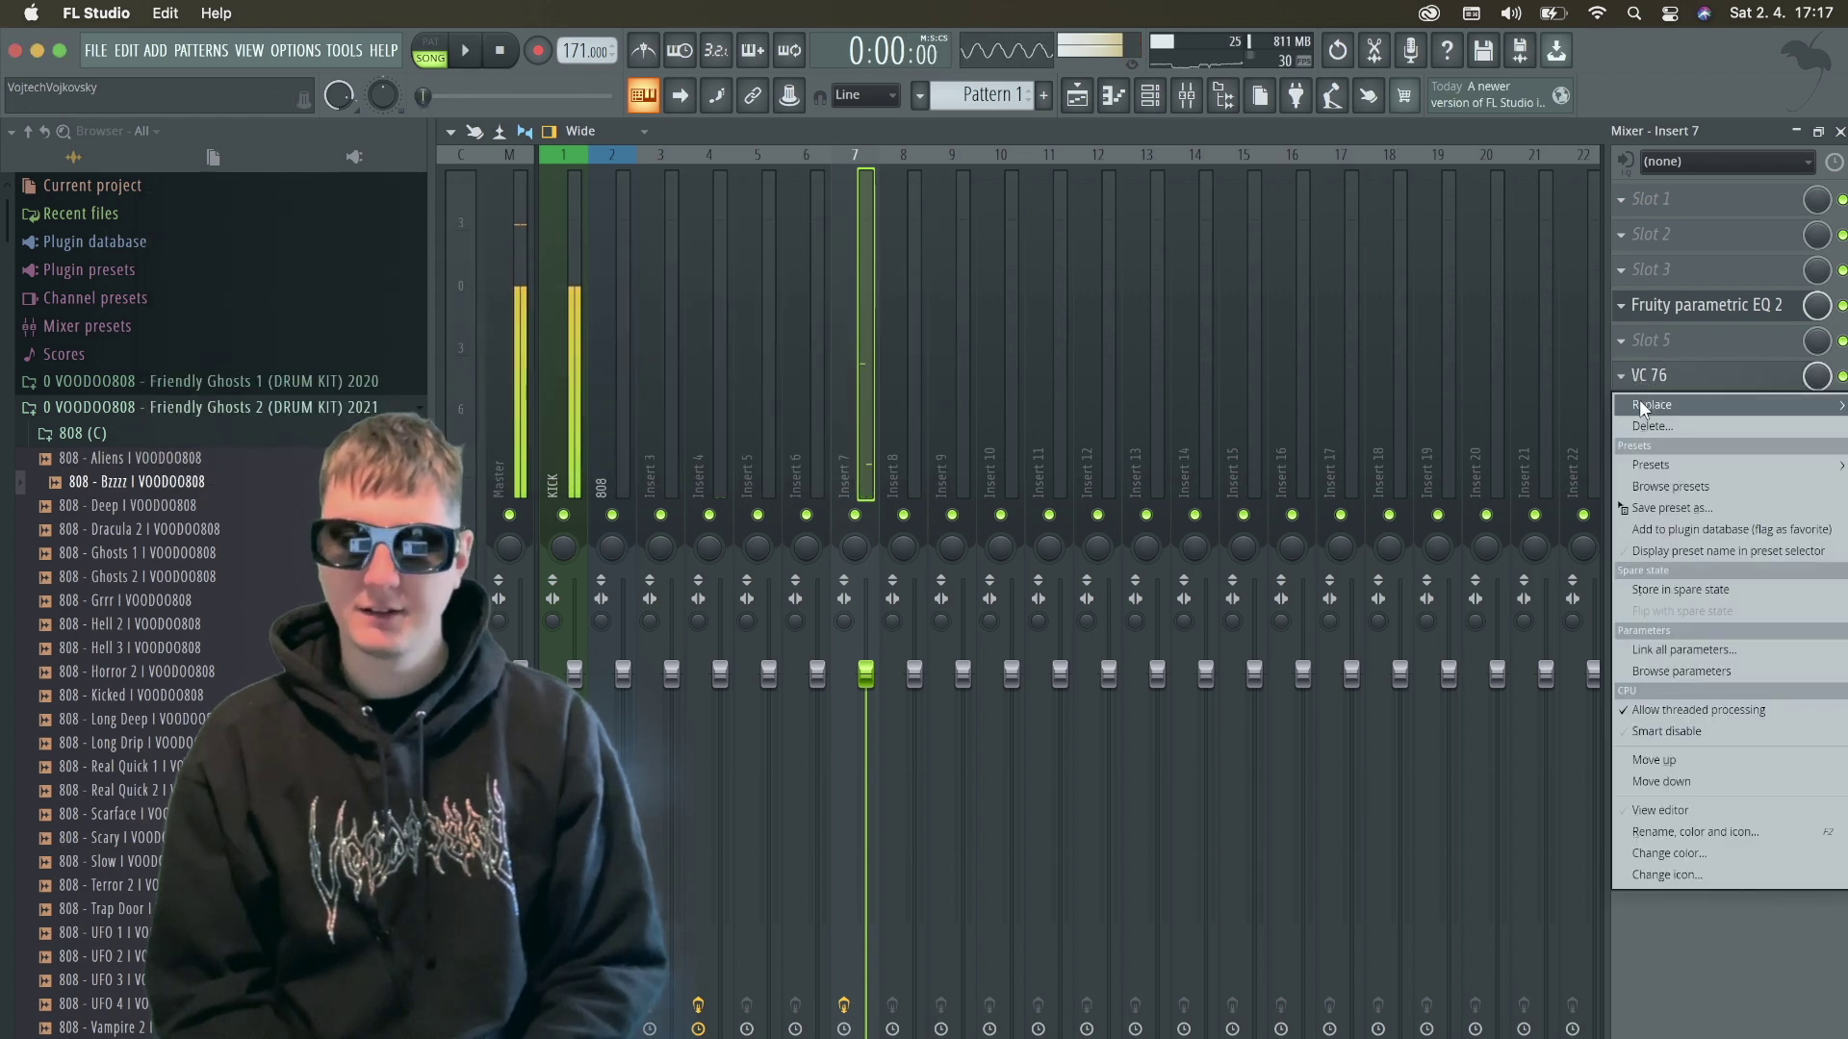
mouse_move(1637, 400)
click(1366, 766)
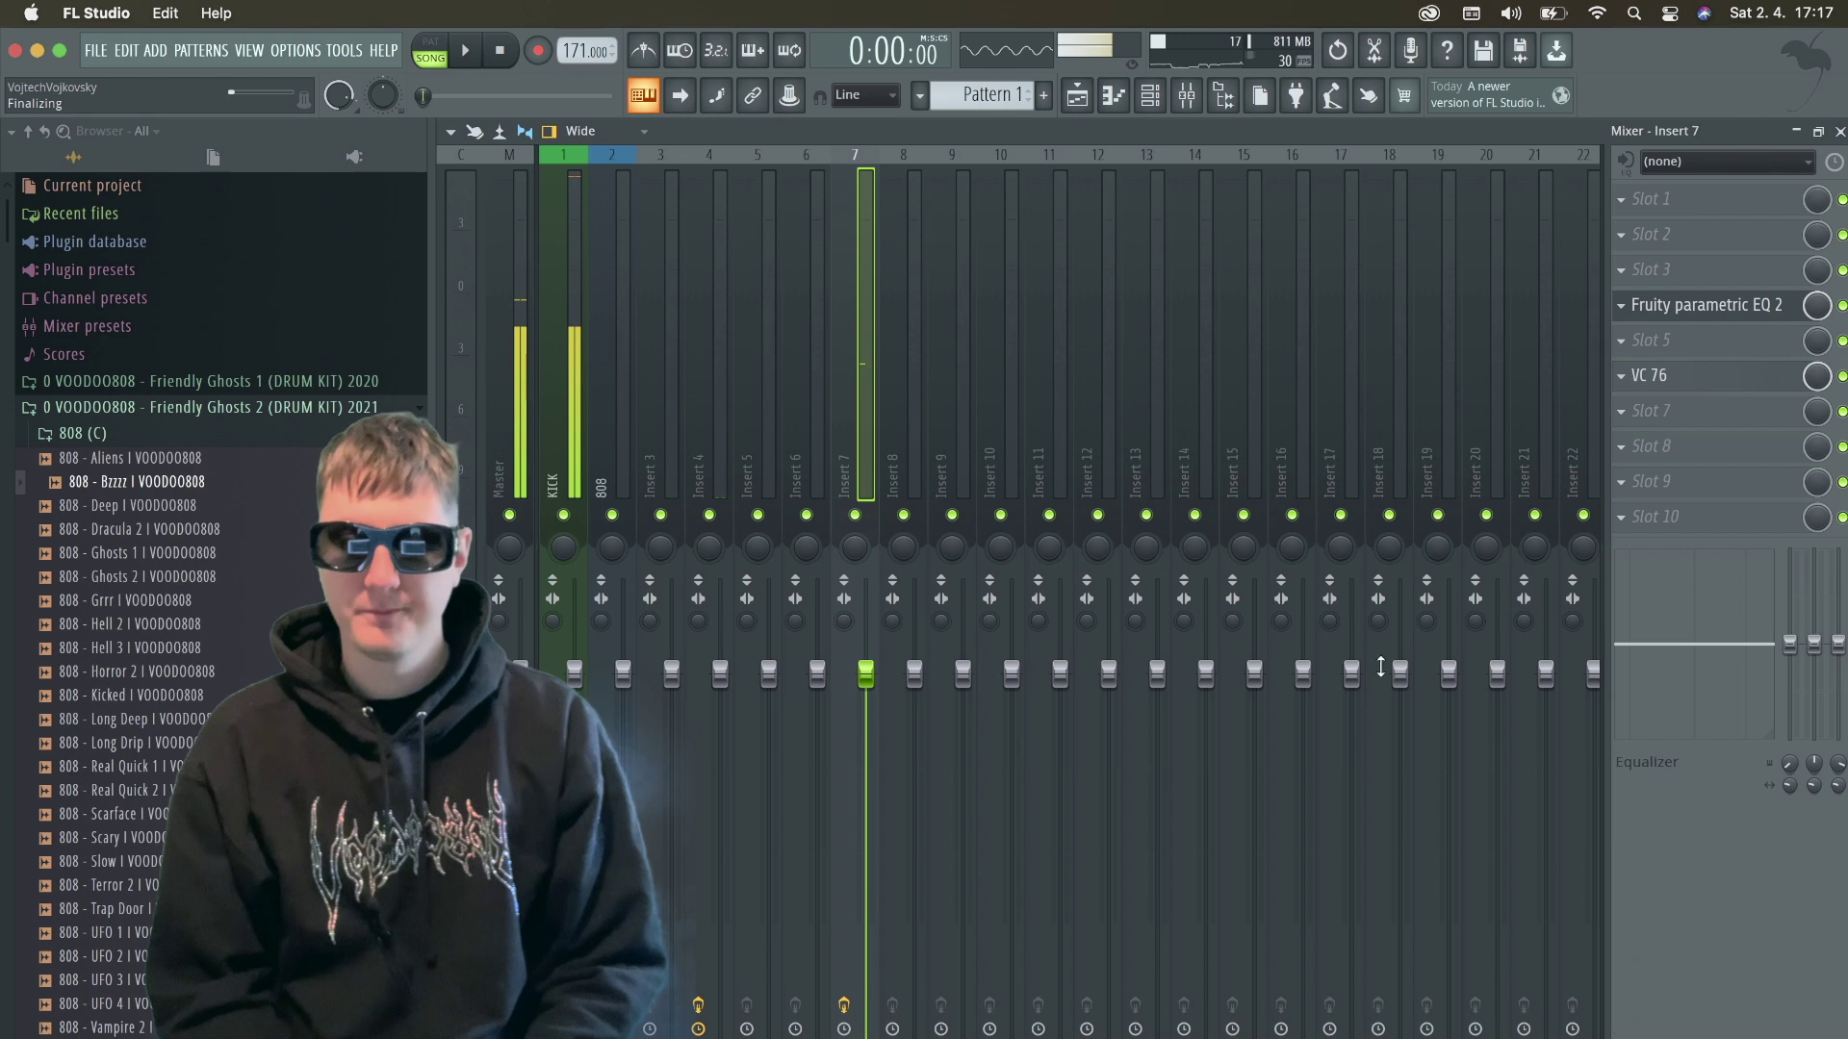
click(647, 207)
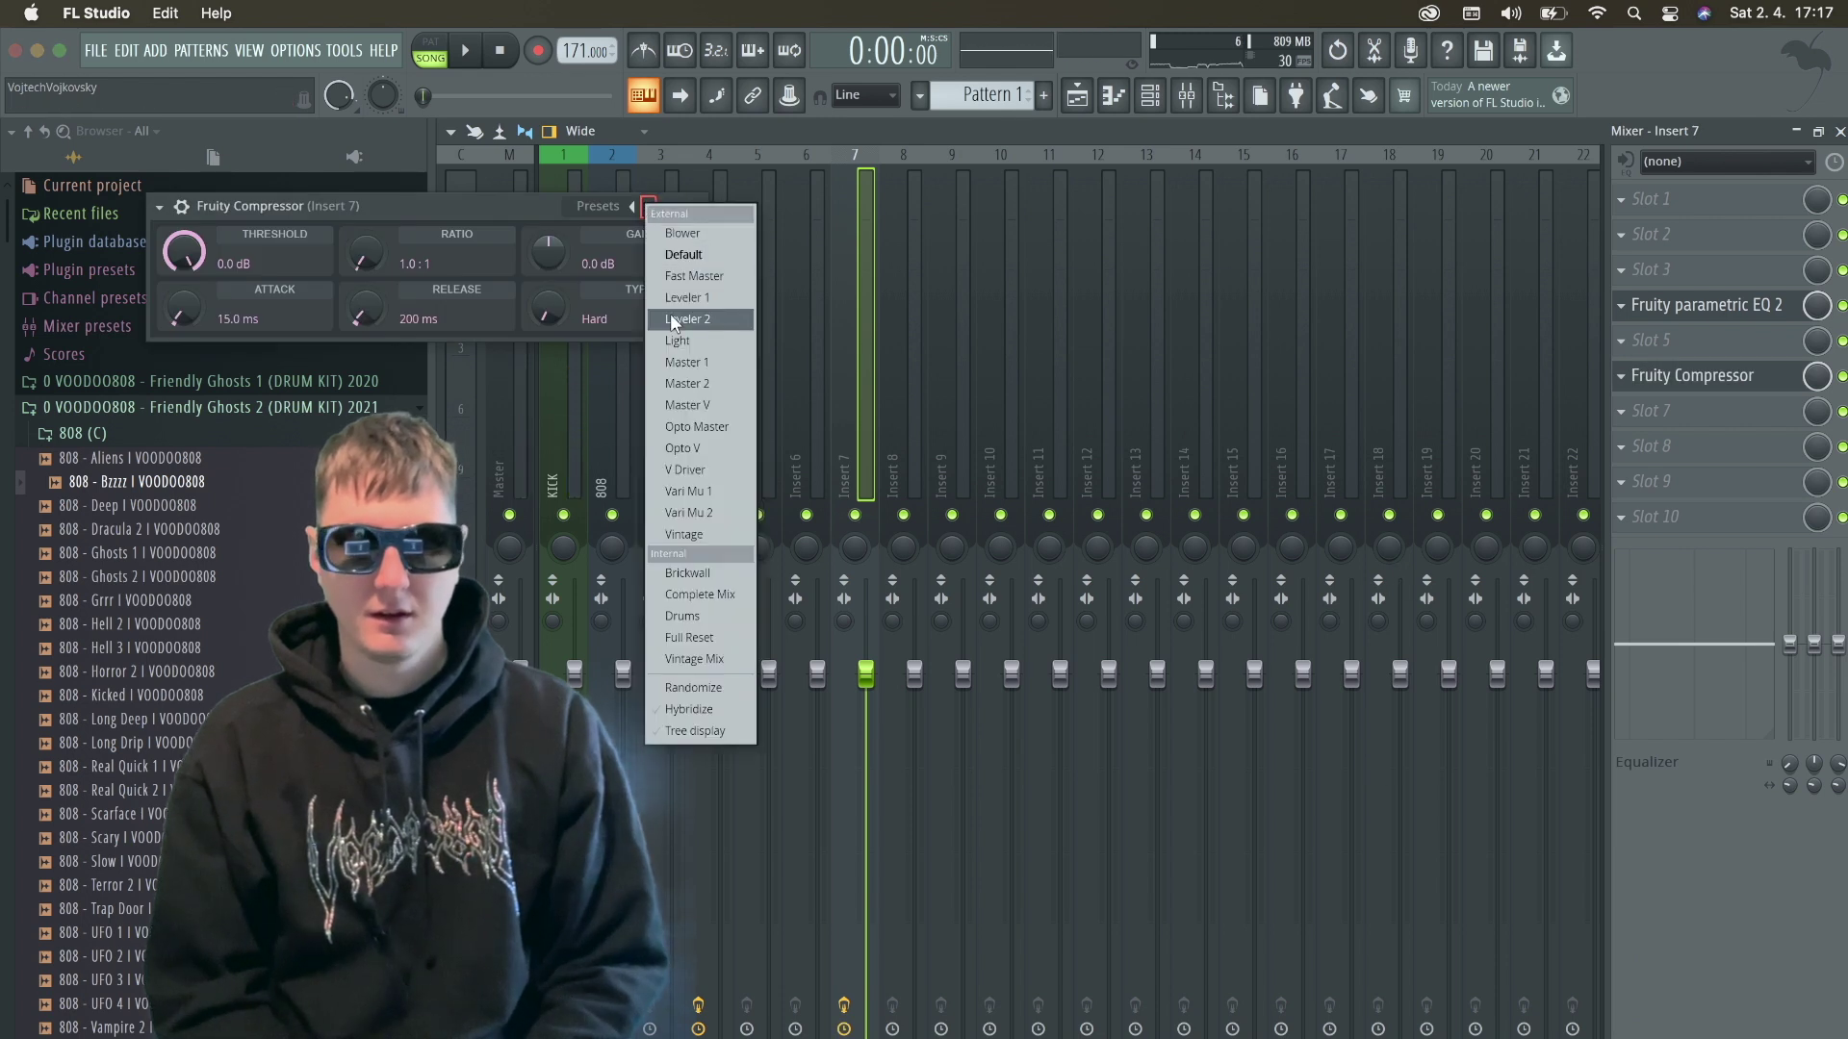
click(709, 533)
key(space)
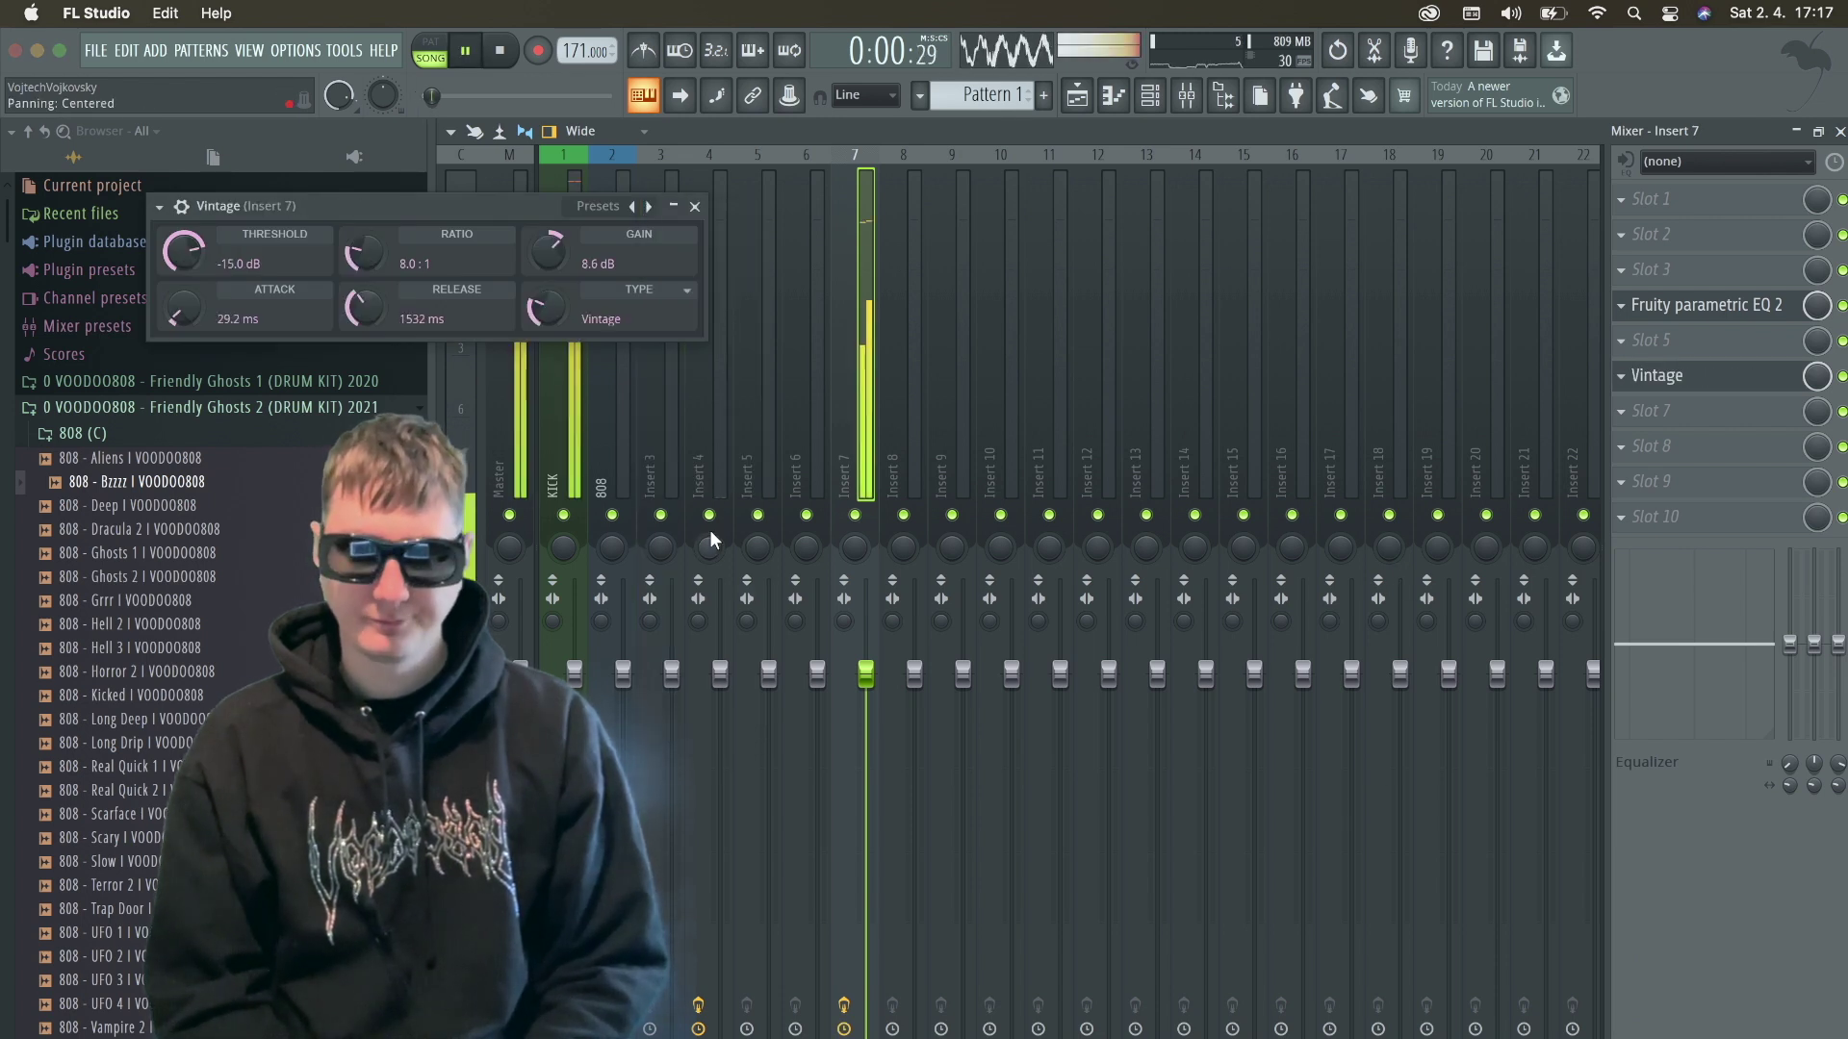
click(1724, 422)
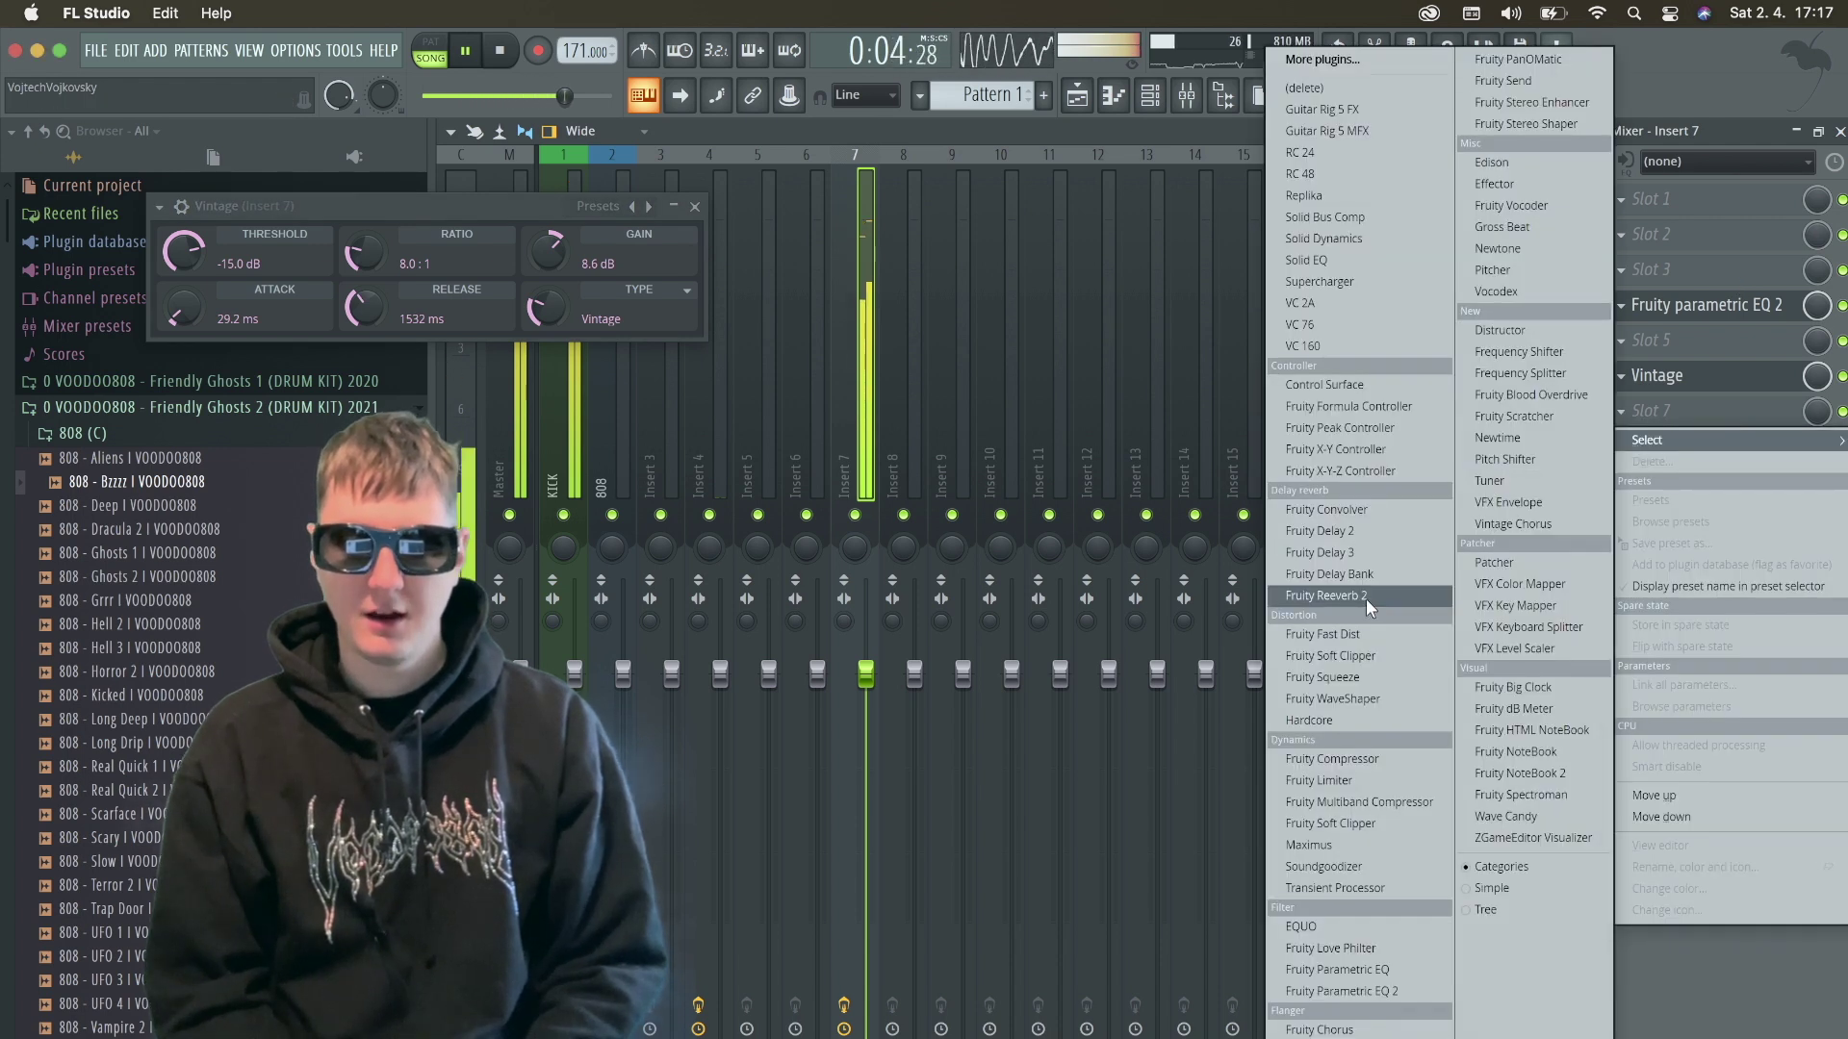
click(1717, 321)
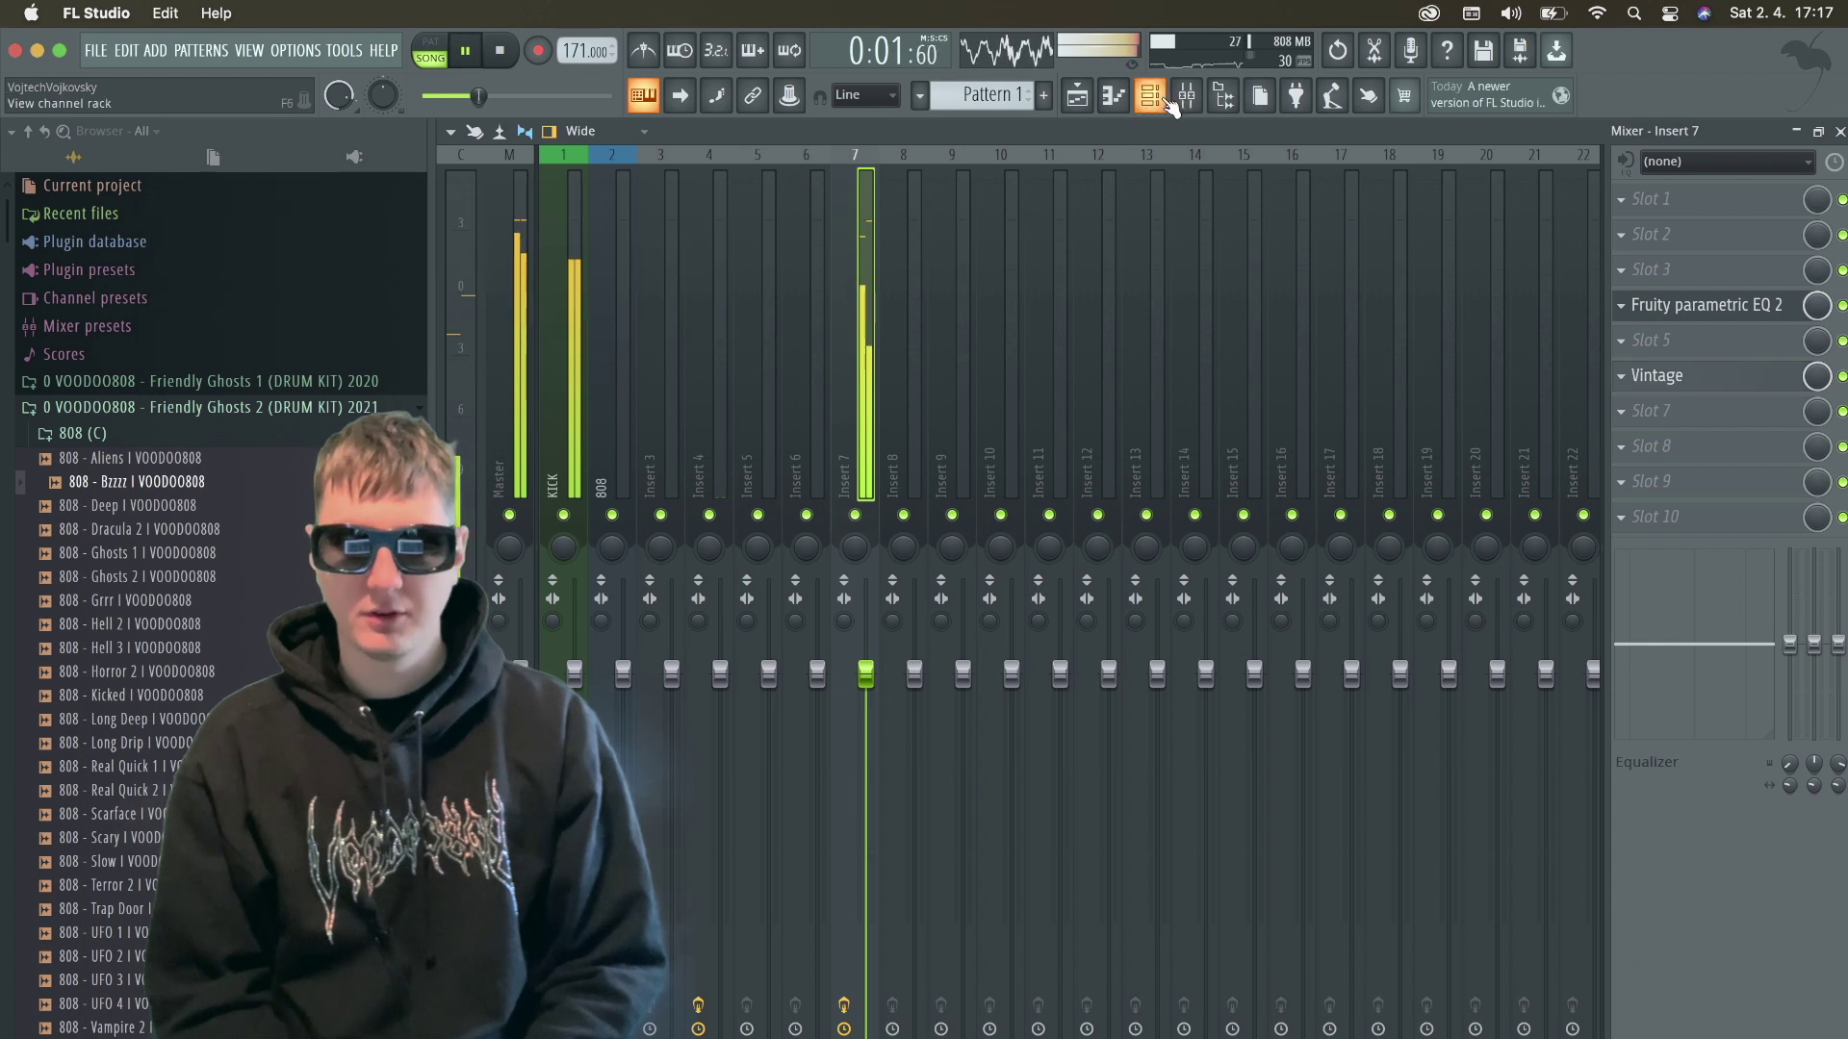
In the Playlist, lower the volume of Track 4's audio clip to 29% and leave Tracks 4 and 5 both unmuted.
click(1168, 100)
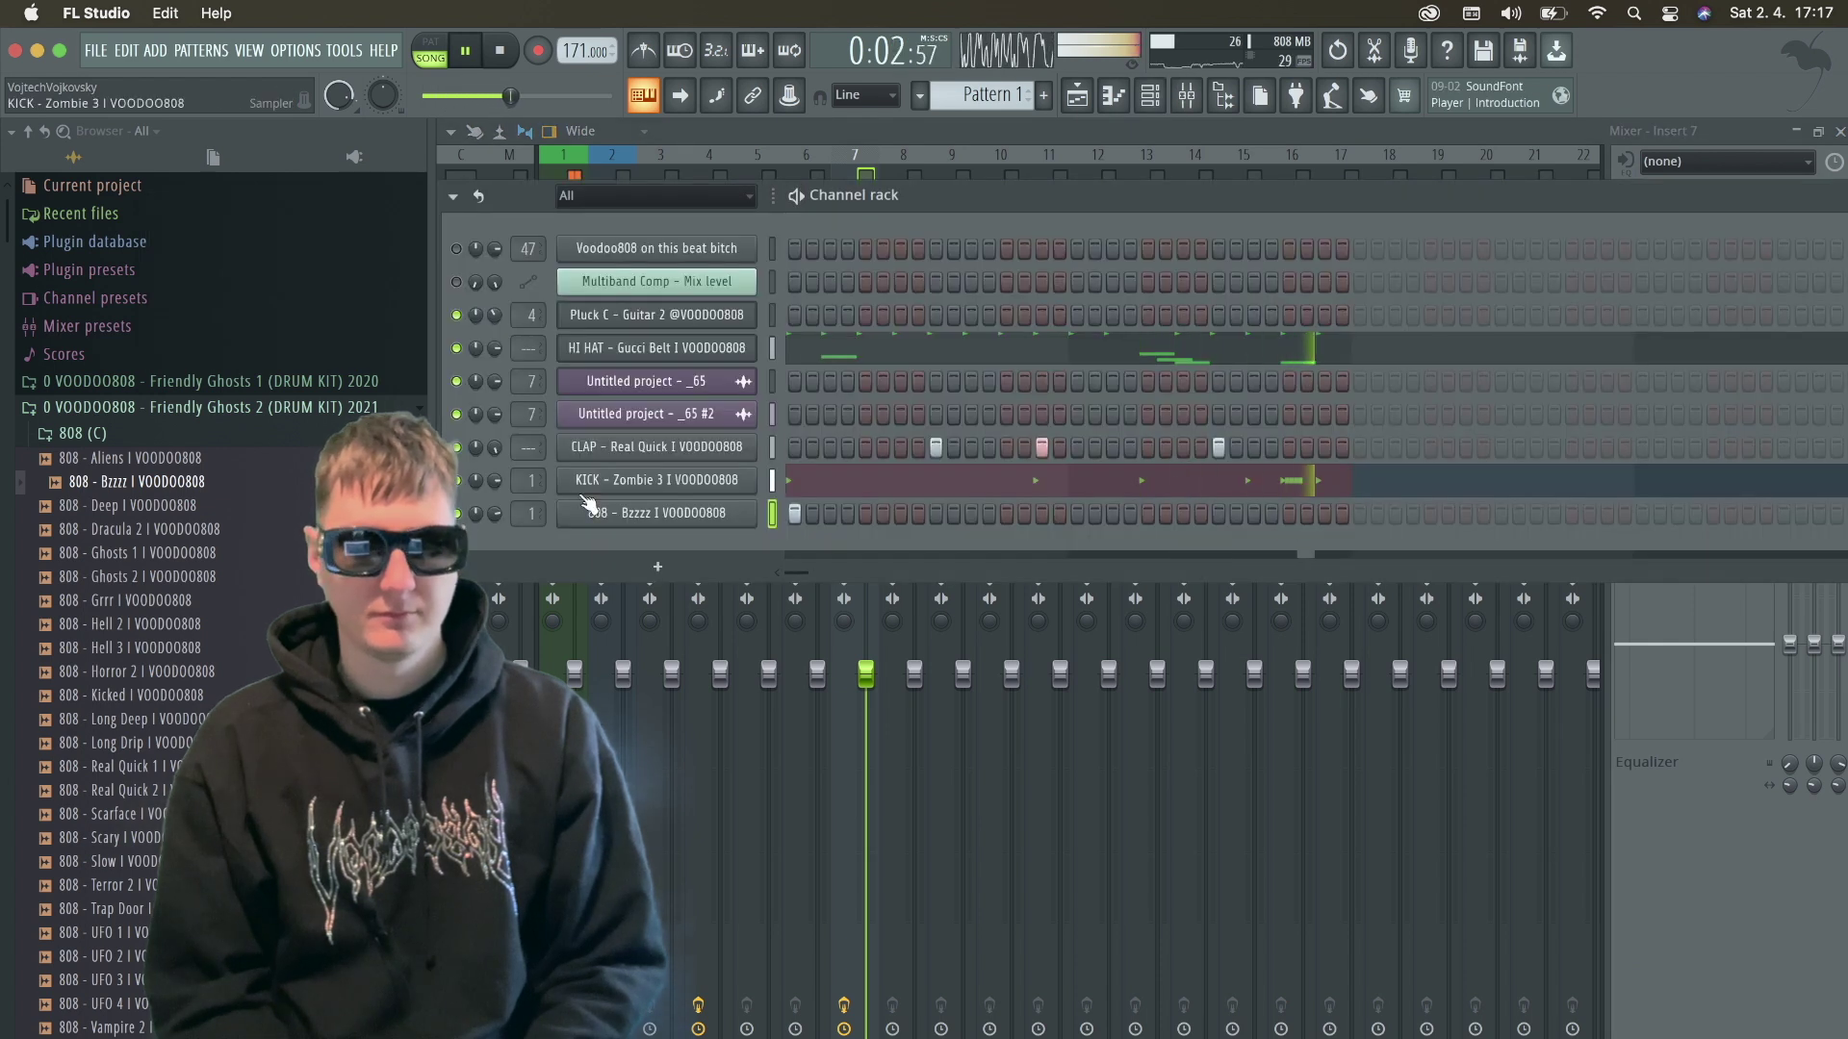
click(1080, 97)
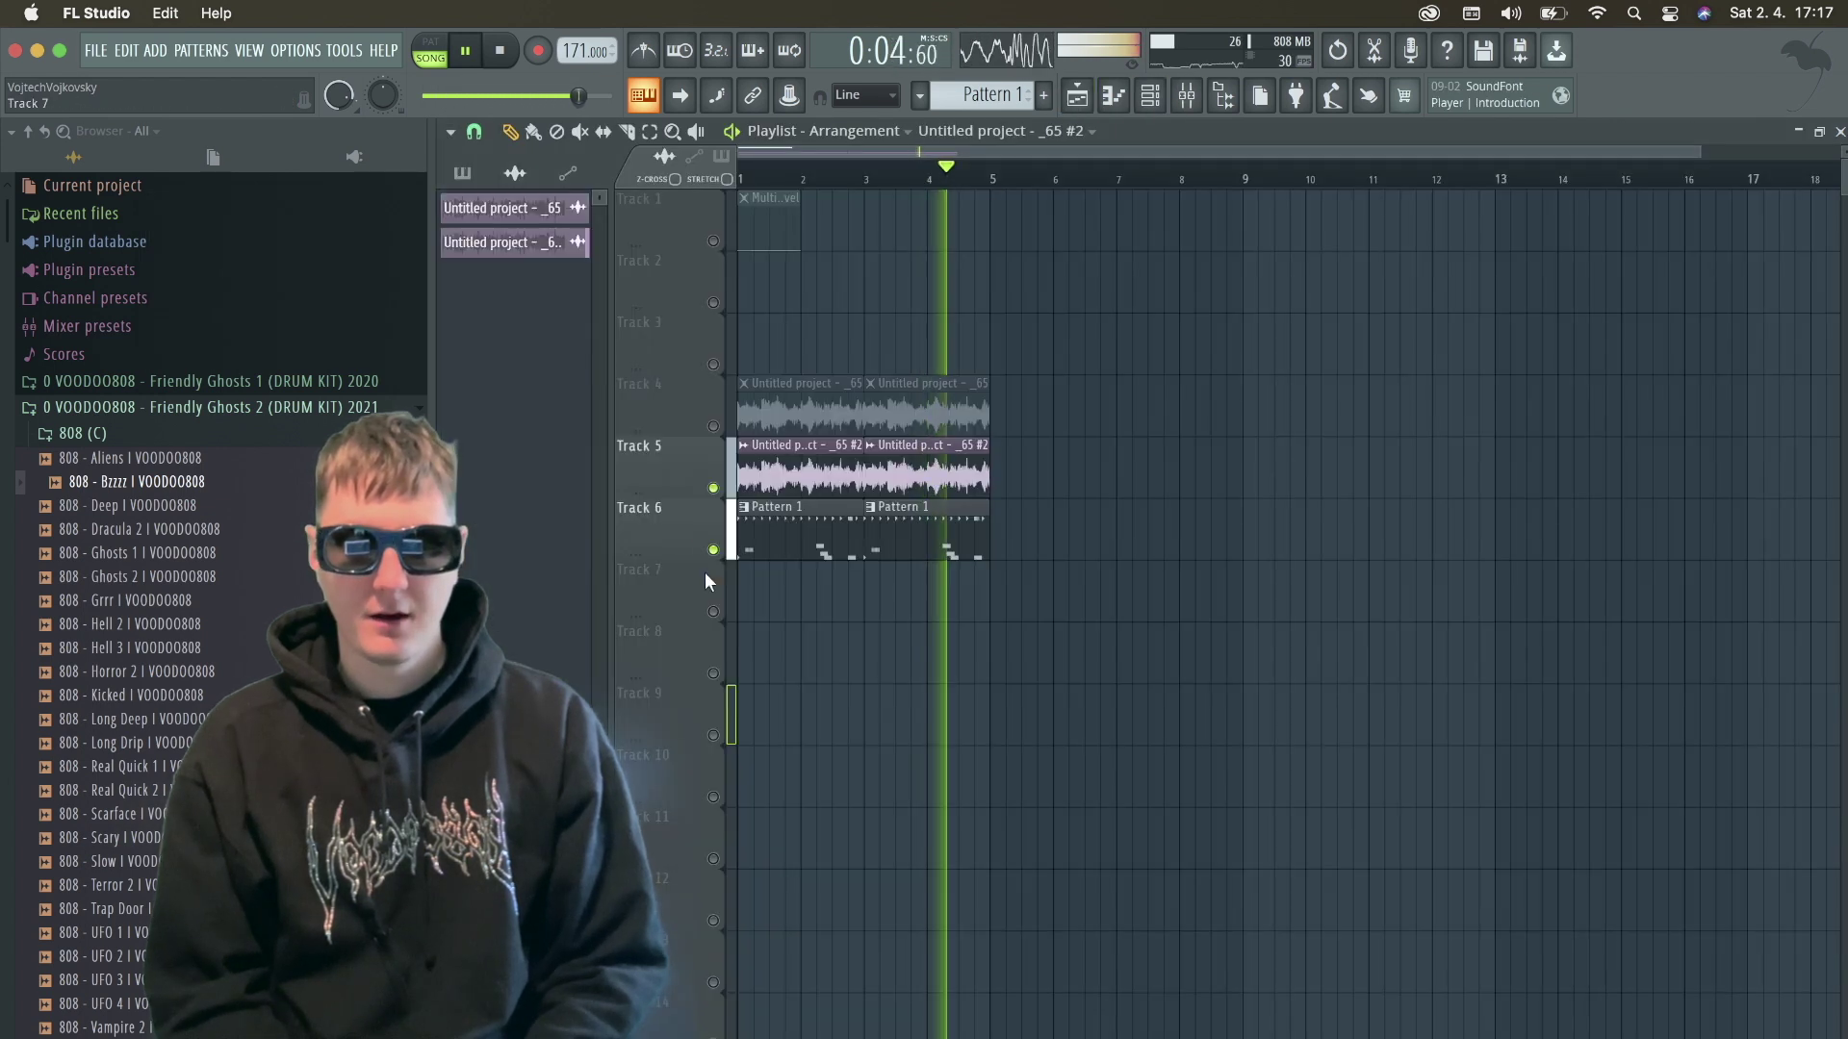
click(713, 427)
click(714, 488)
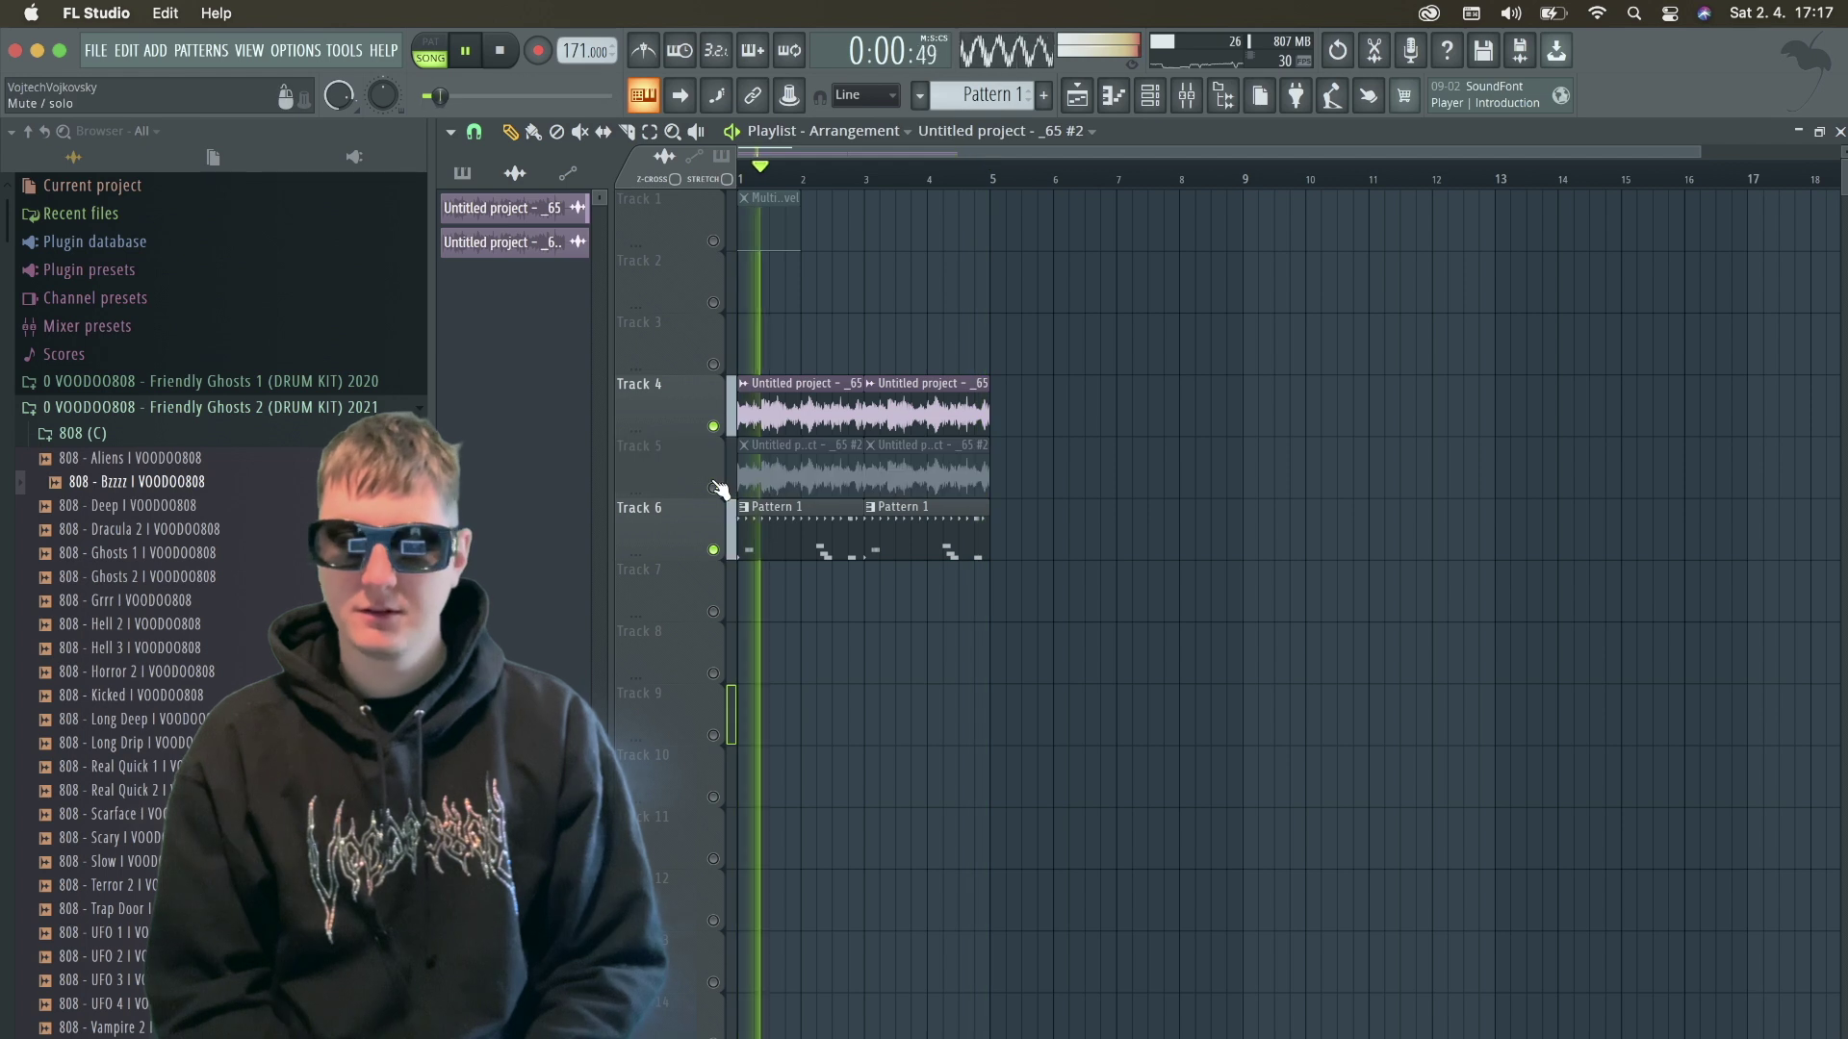
double_click(770, 409)
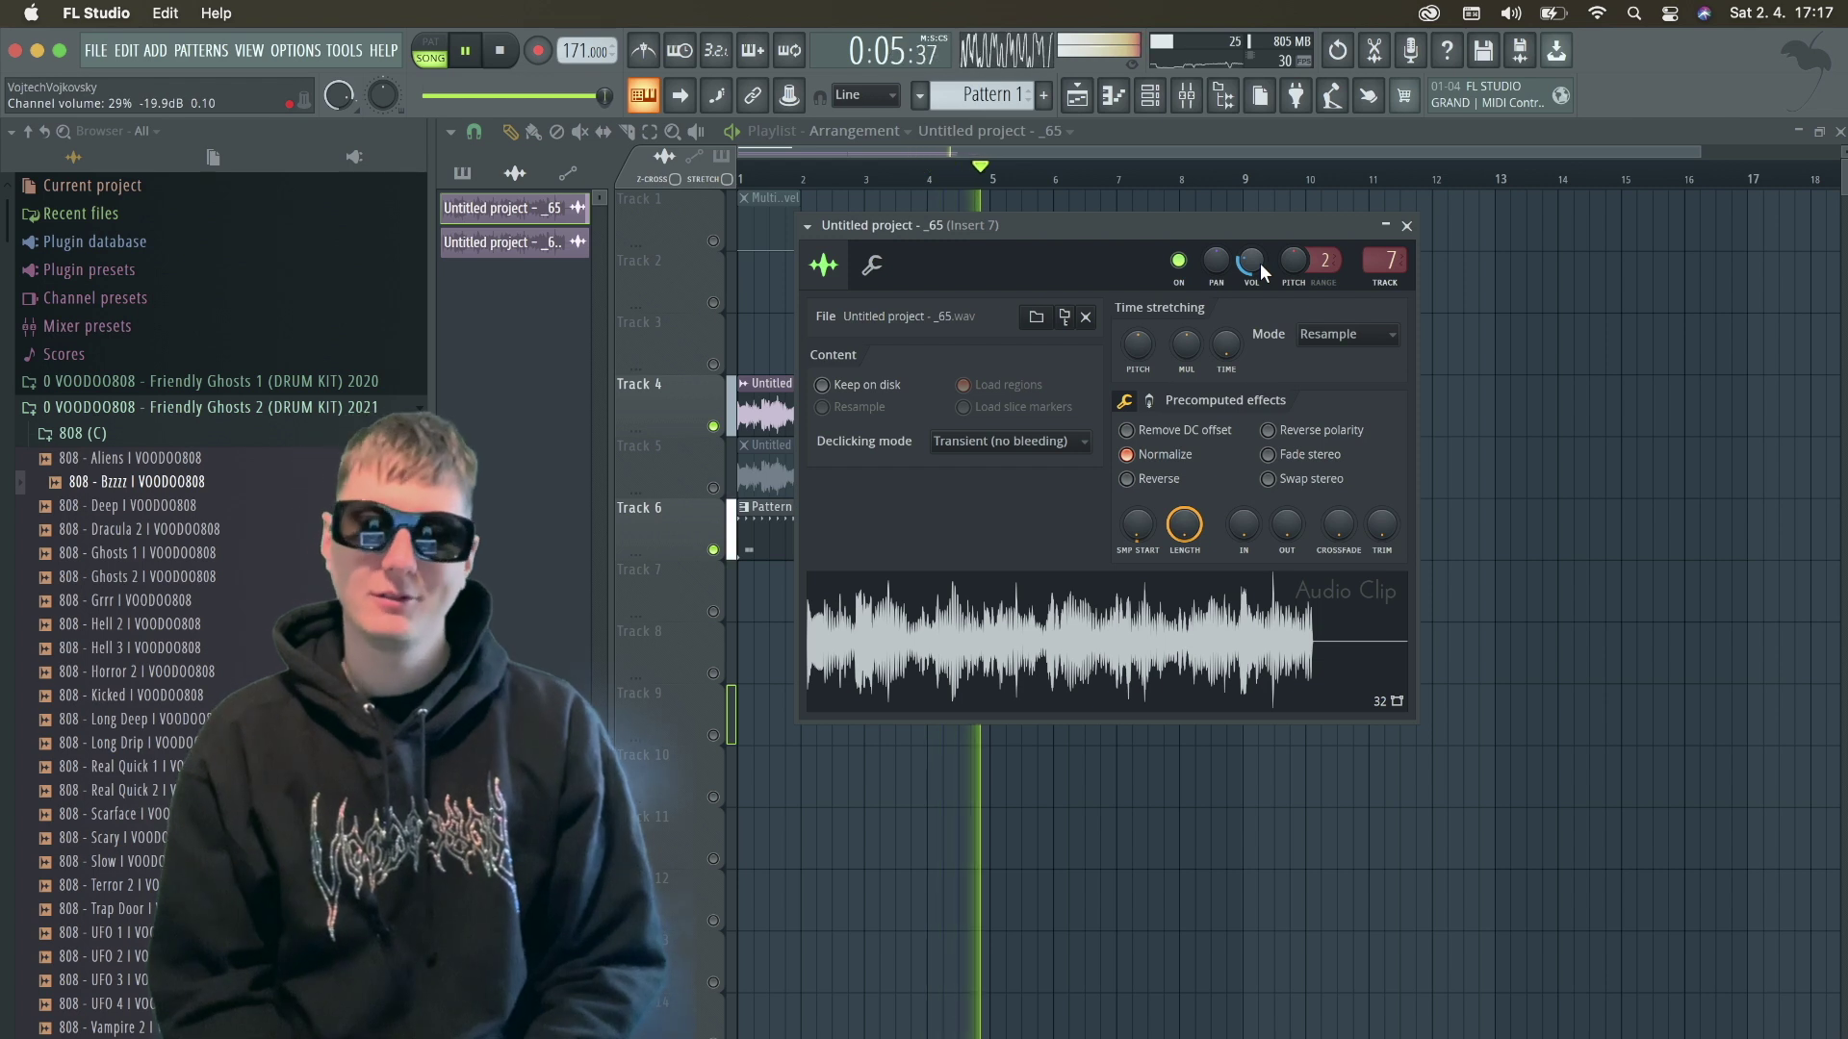
key(Escape)
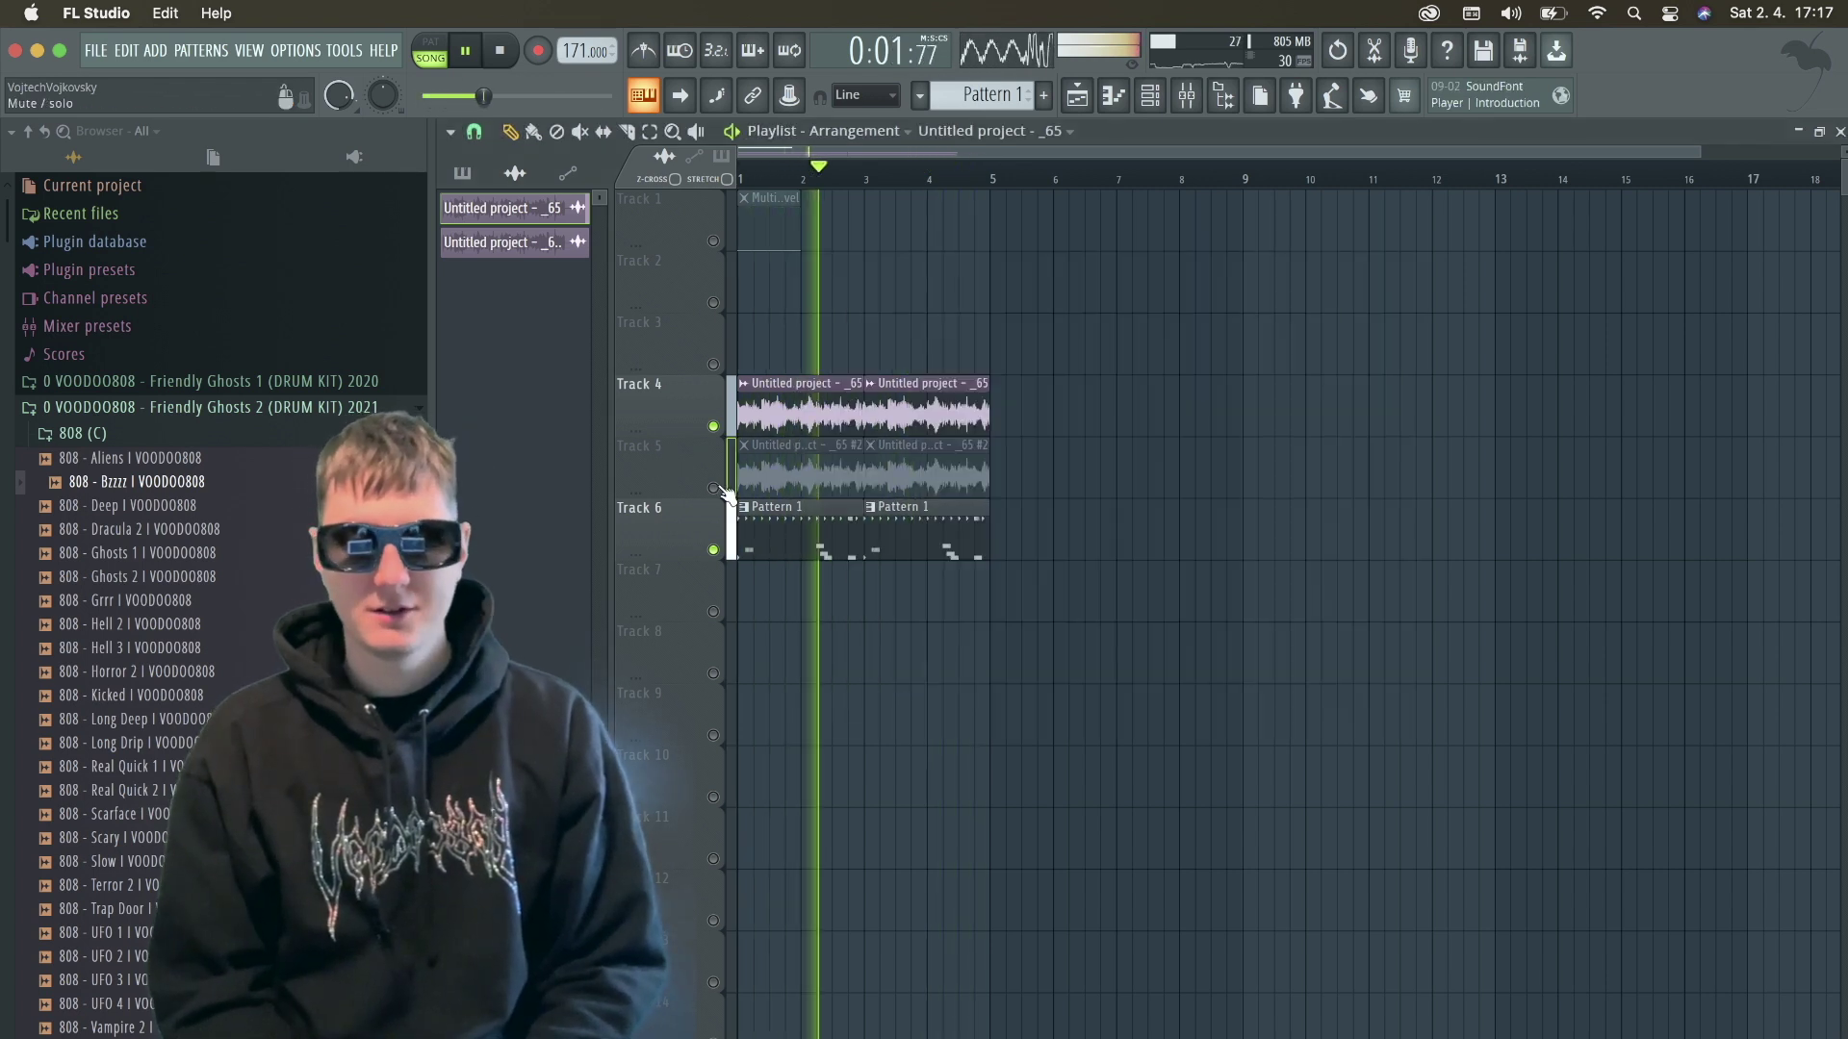
click(715, 427)
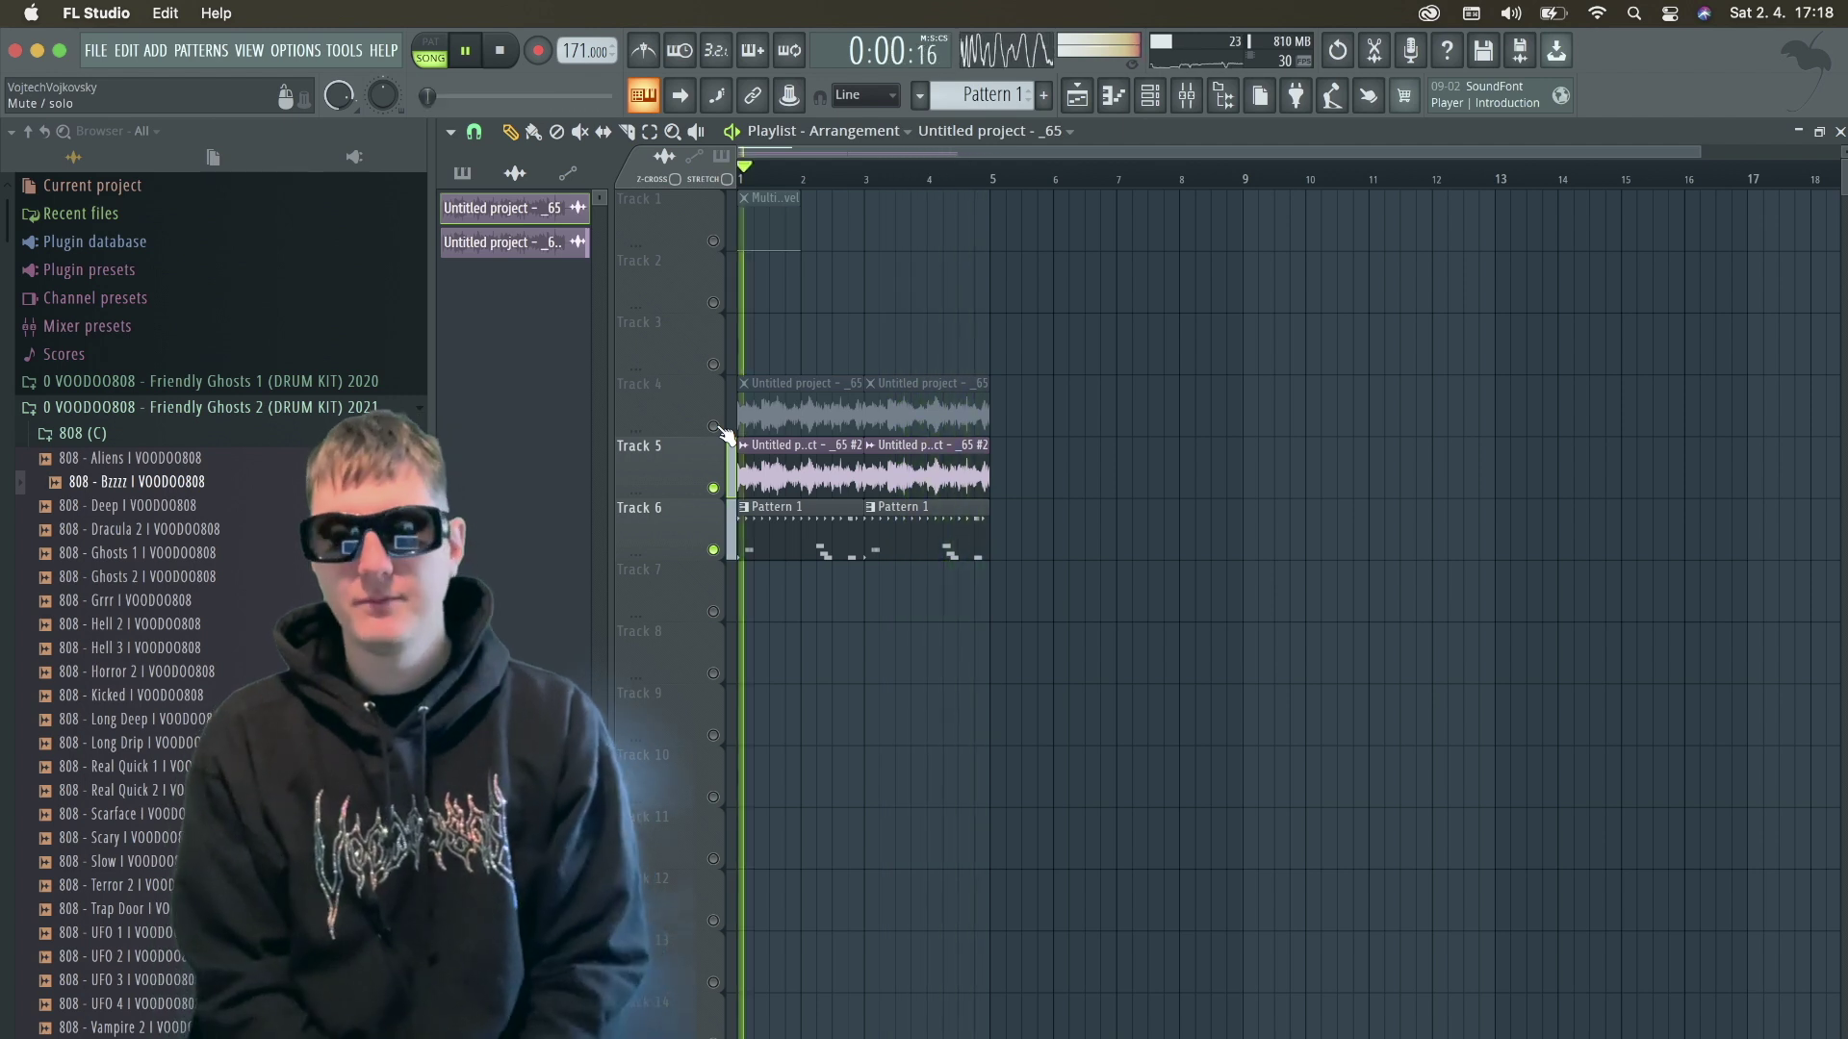
click(717, 428)
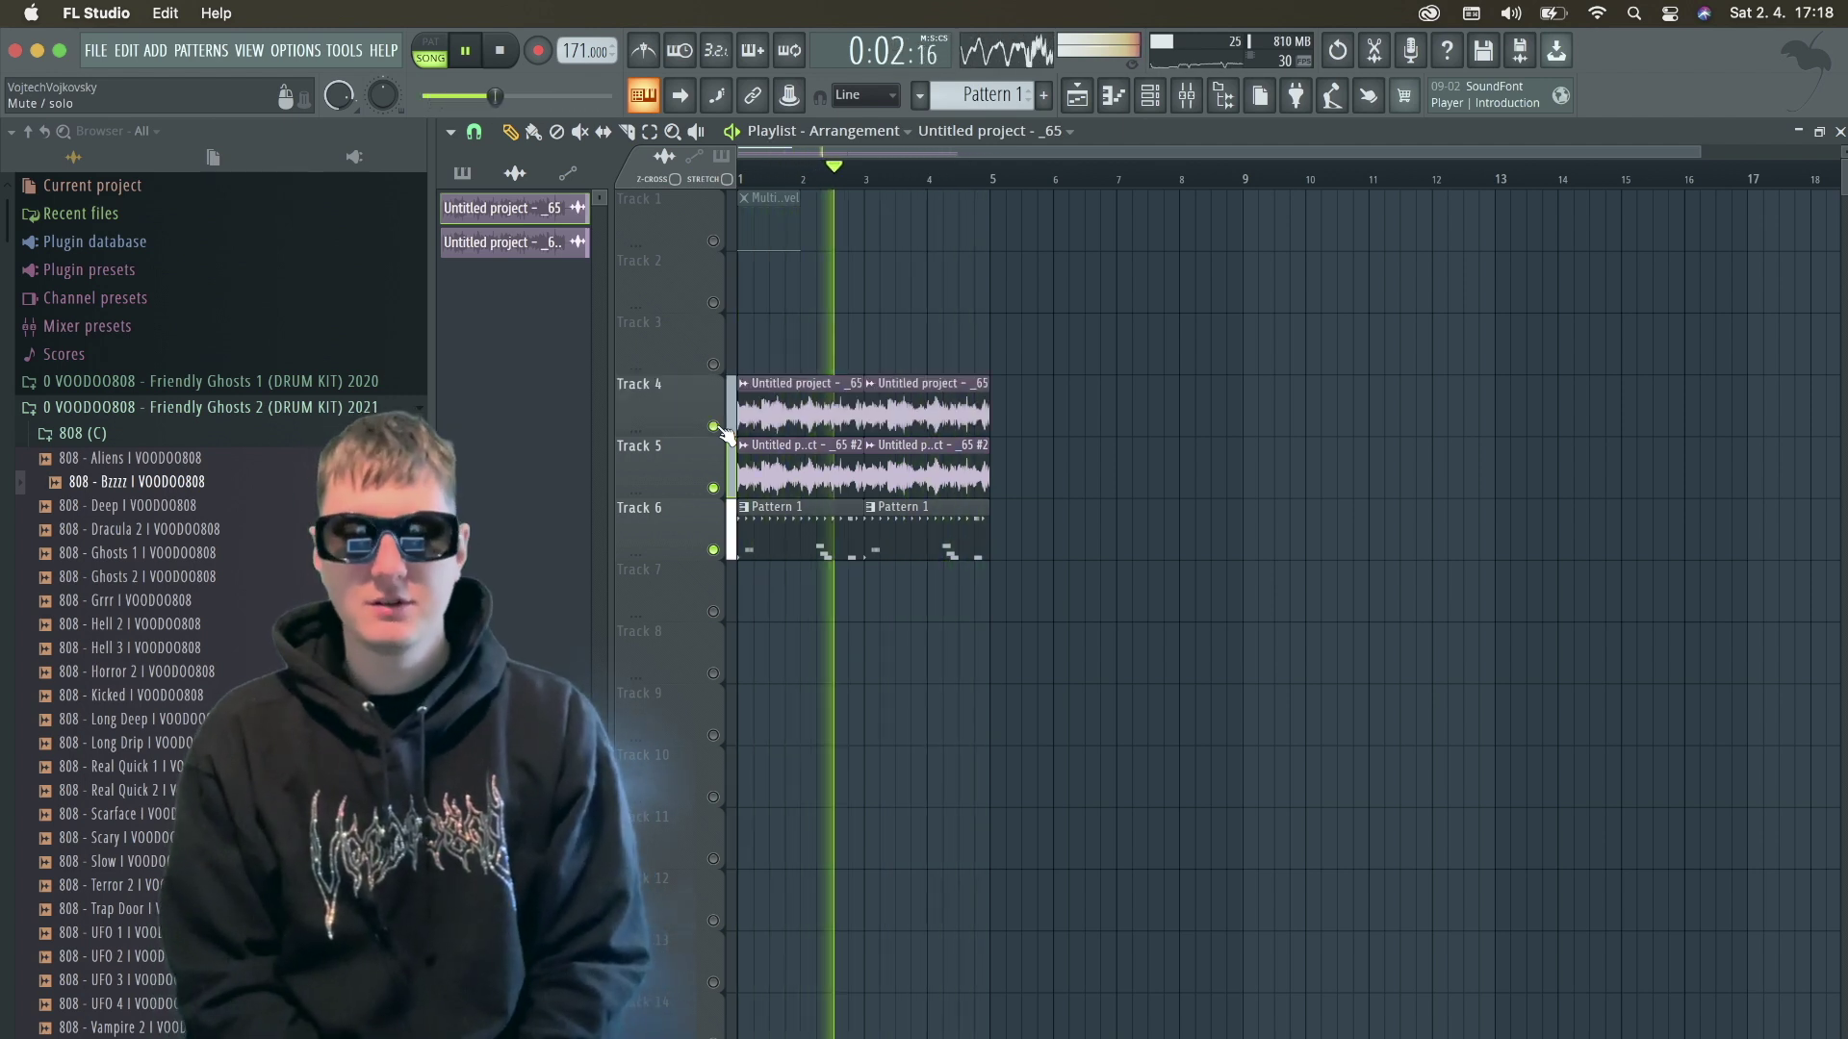
Split Pattern 1 by channel into separate hi-hat, clap, kick and 808 patterns.
click(462, 172)
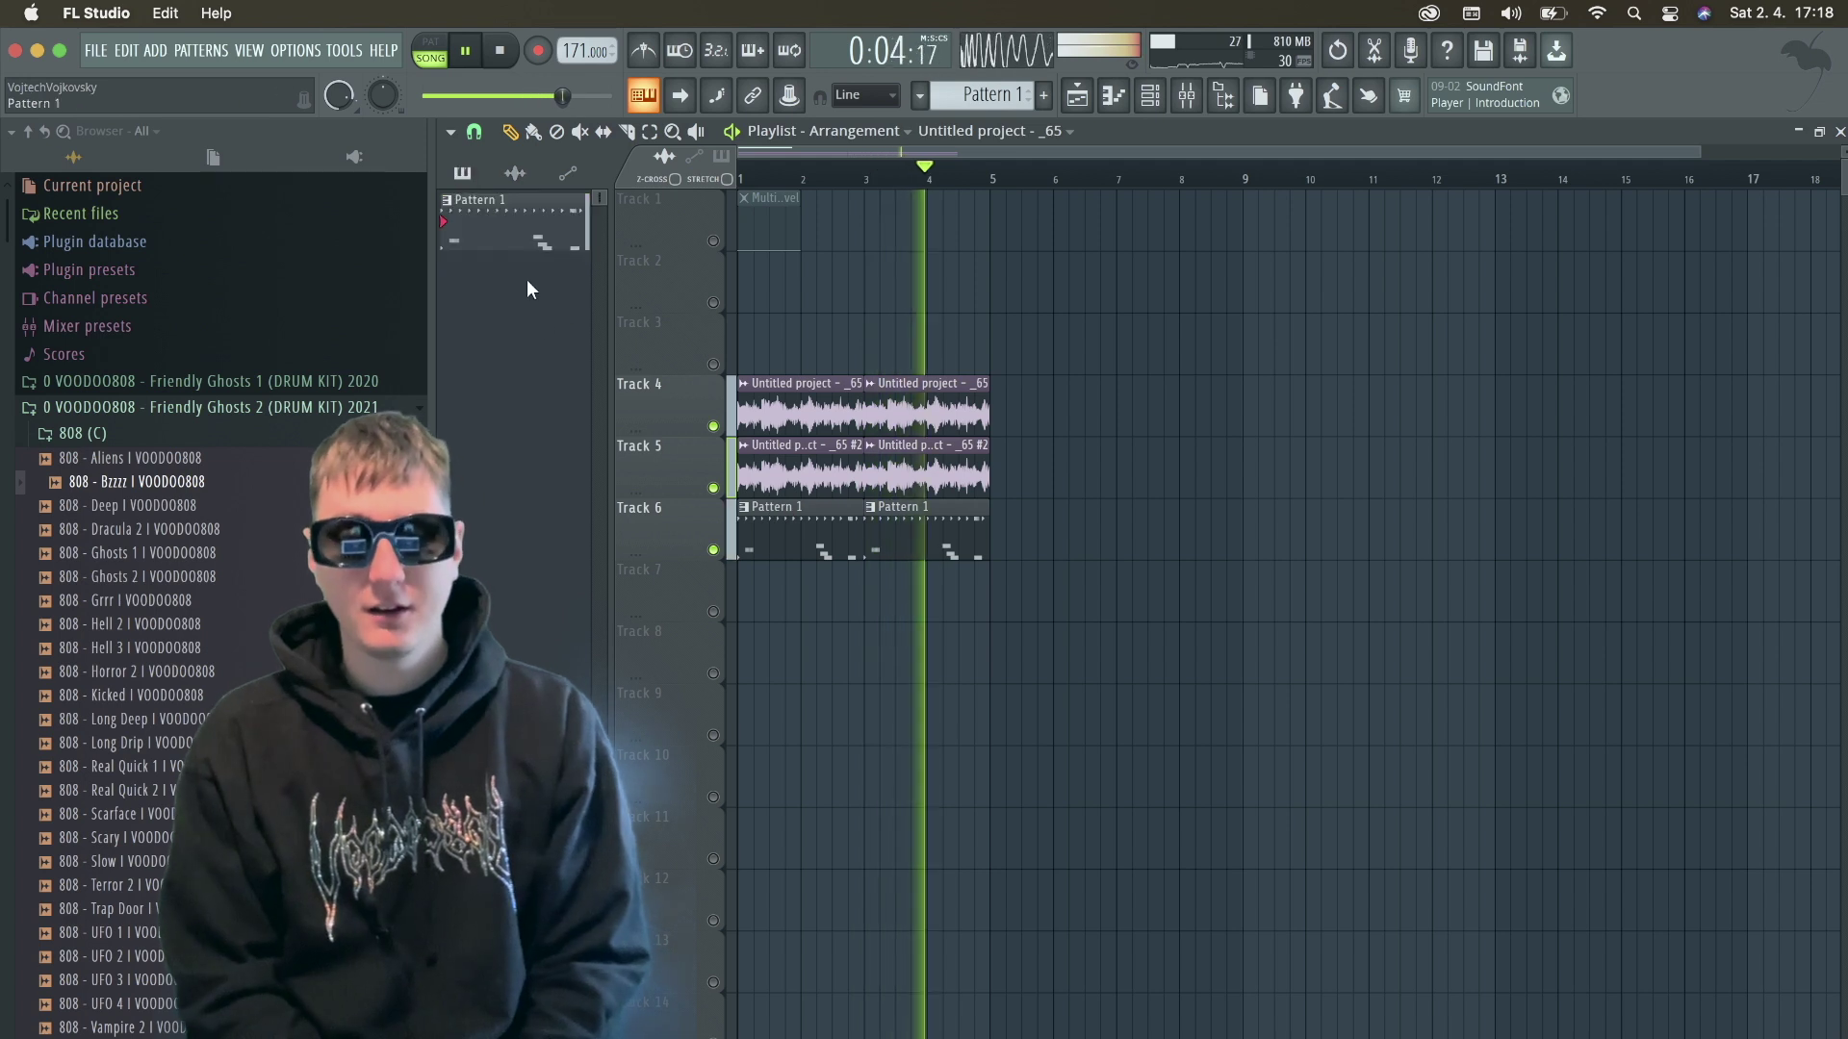
right_click(508, 206)
click(627, 612)
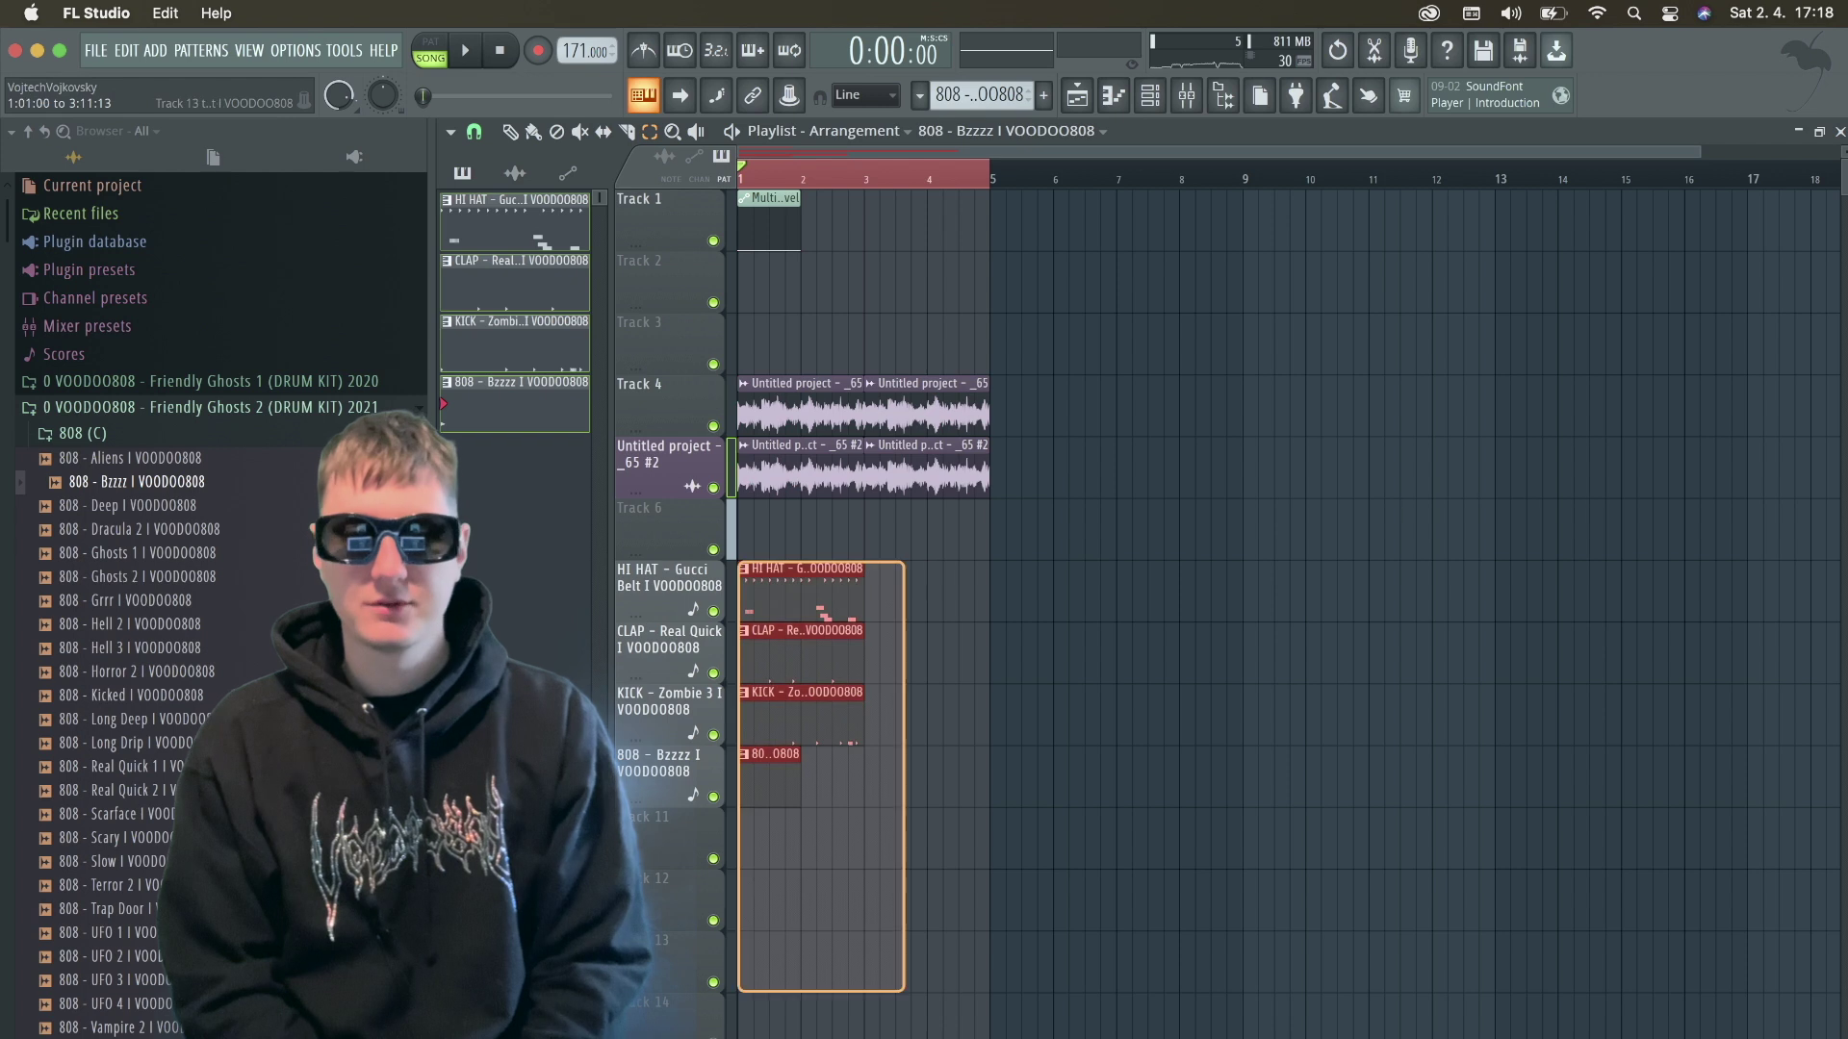
Duplicate the four split pattern clips to bar 3 and repeat the whole arrangement to fill 16 bars.
drag(801, 579, 931, 585)
key(ctrl+b)
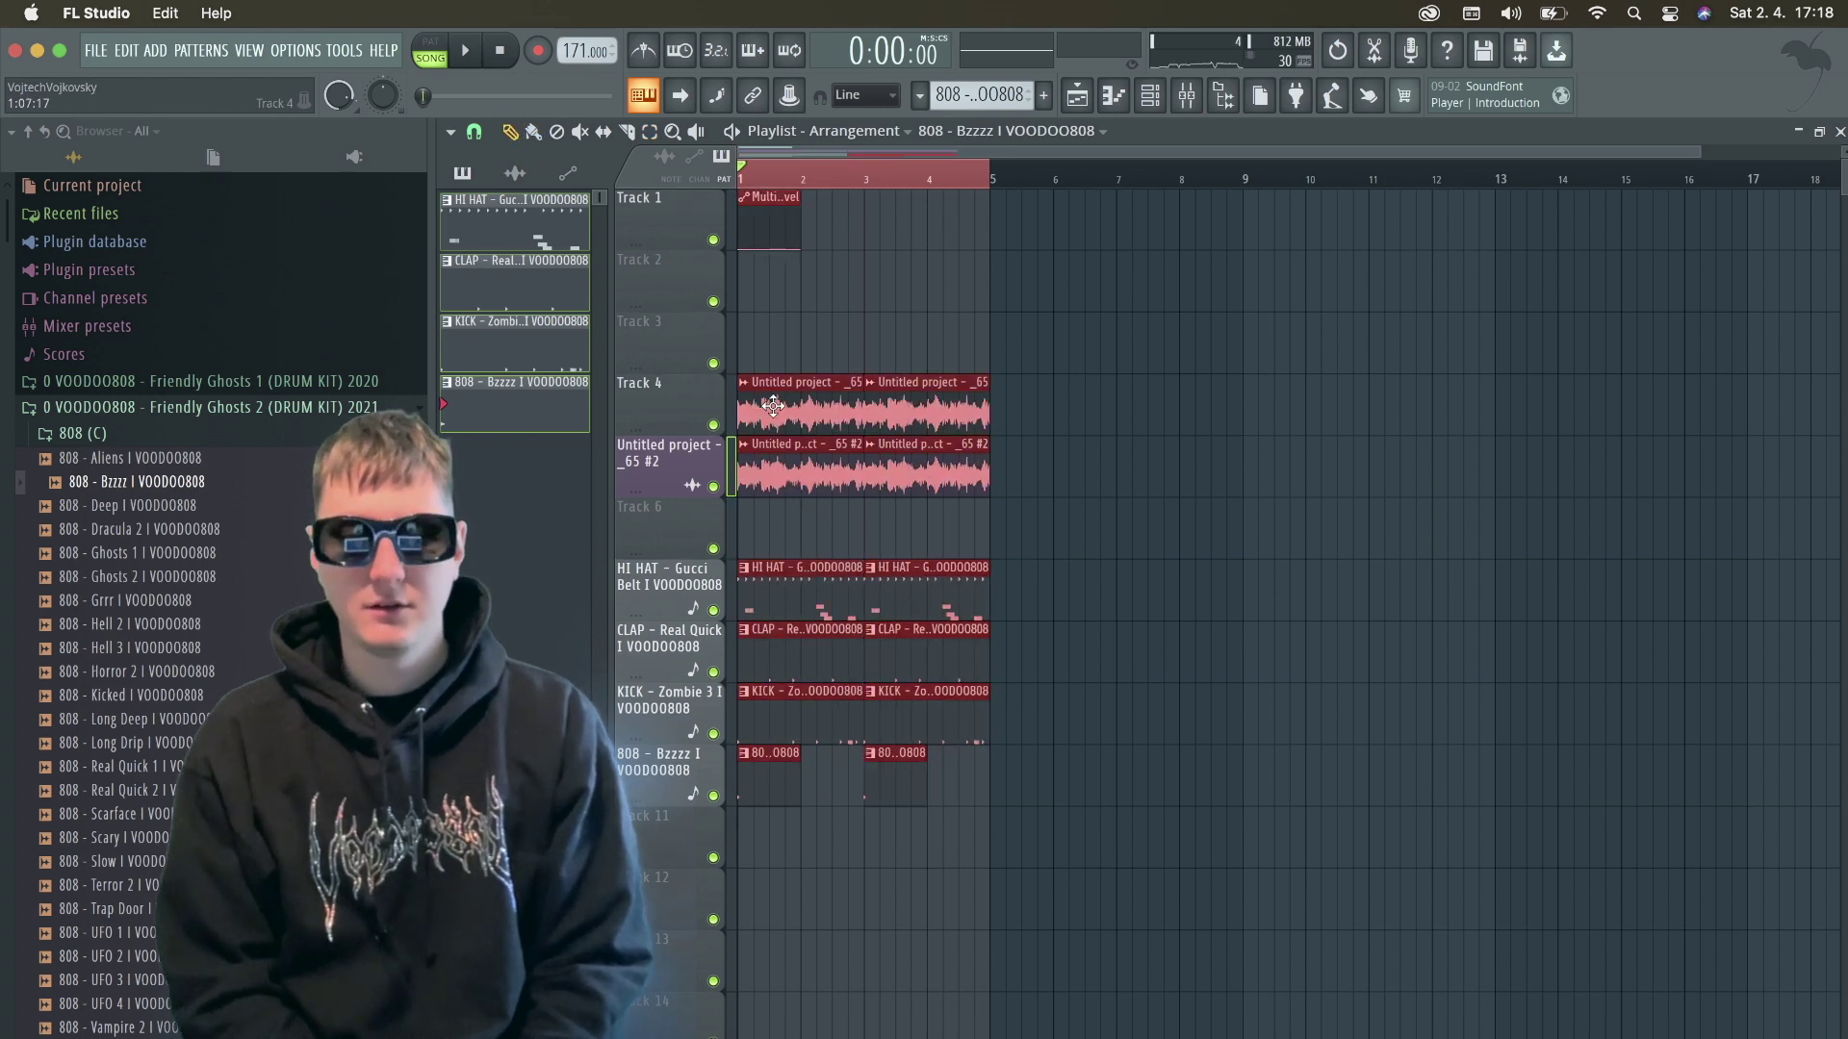
key(ctrl+a)
key(ctrl+b)
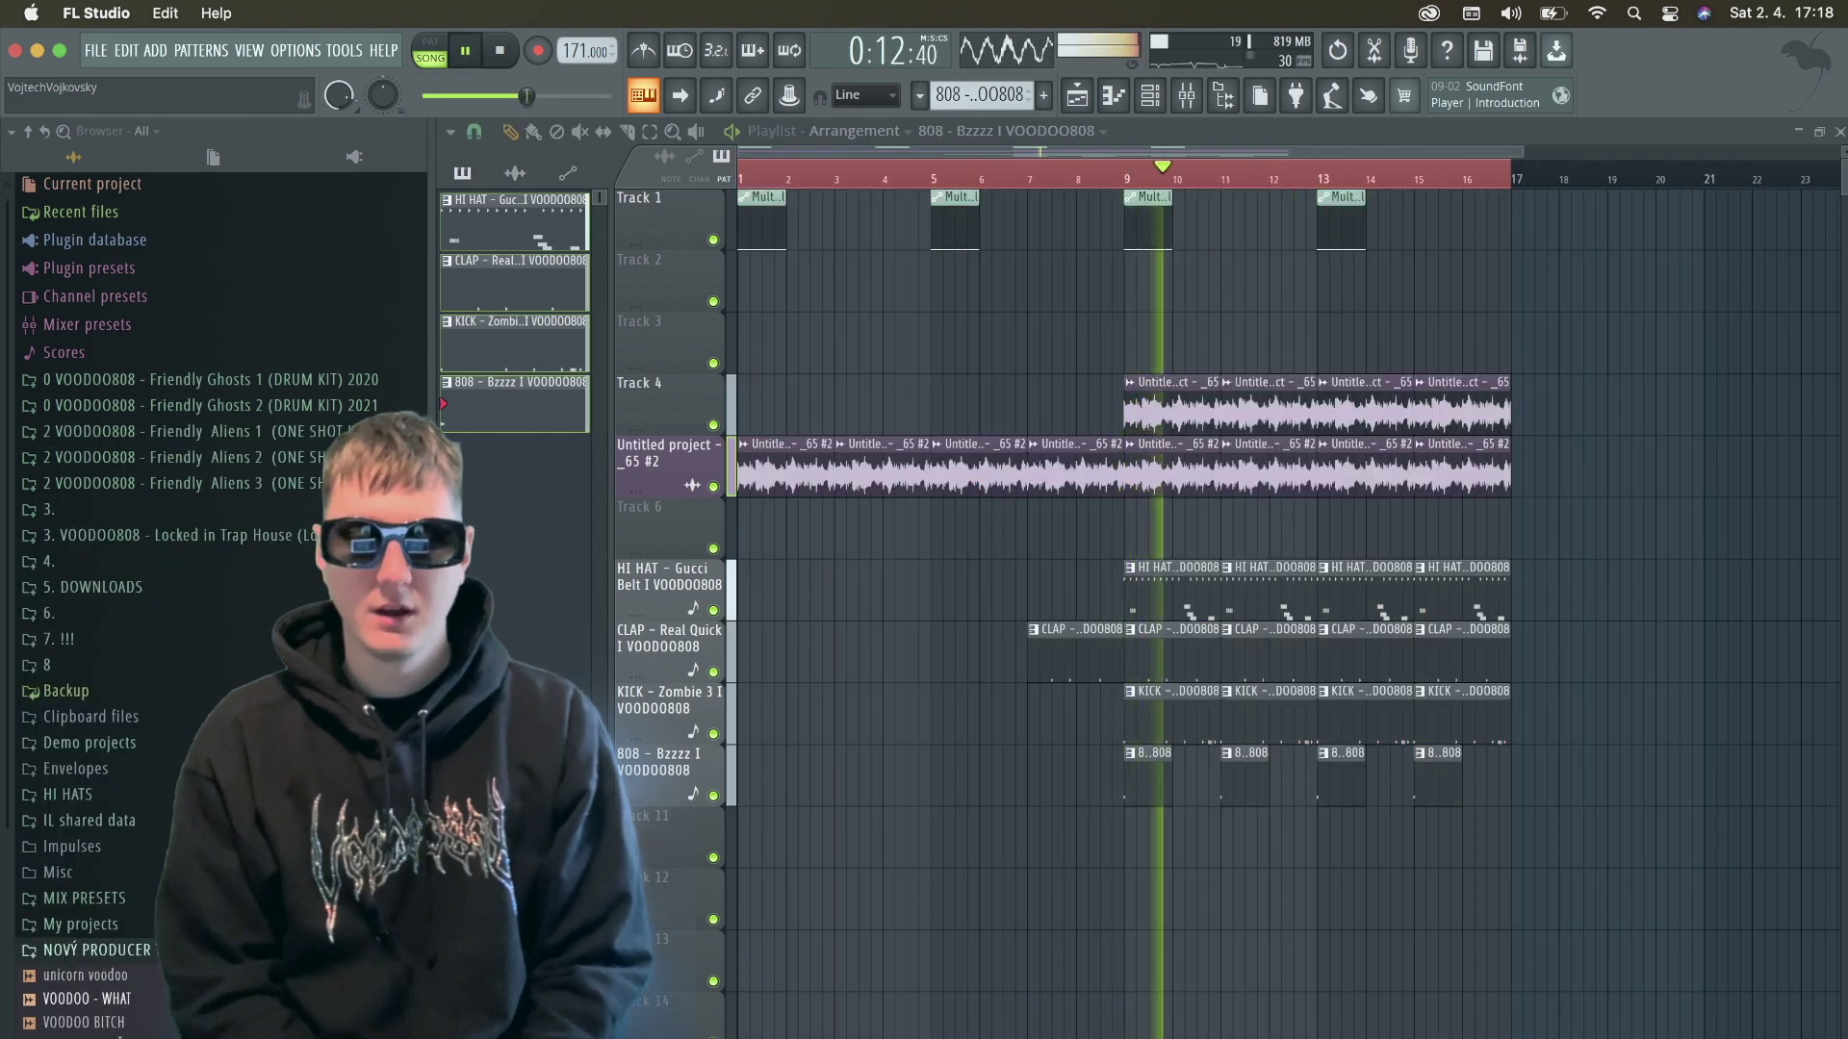
Add the VOODOO808 FERRARI VOICE TAG sample to Track 11, starting at bar 6.
scroll(96, 962, down, 3)
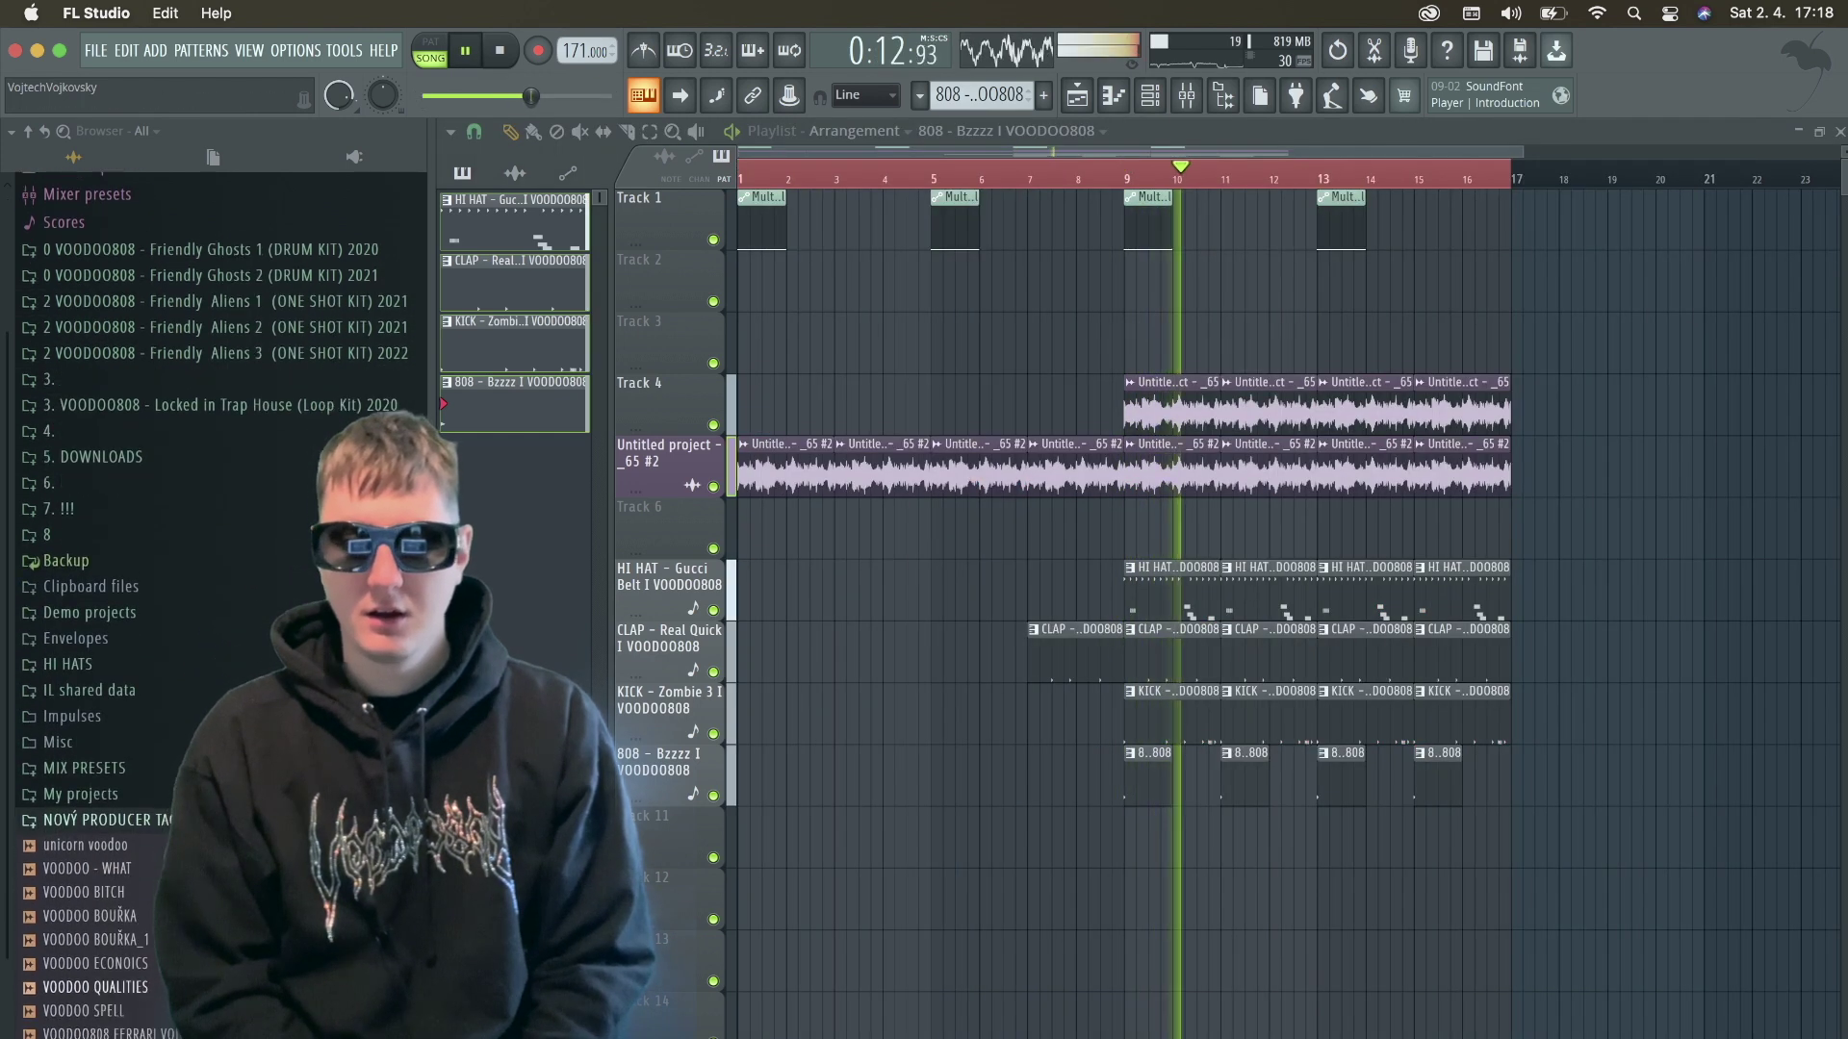
drag(96, 1000, 991, 856)
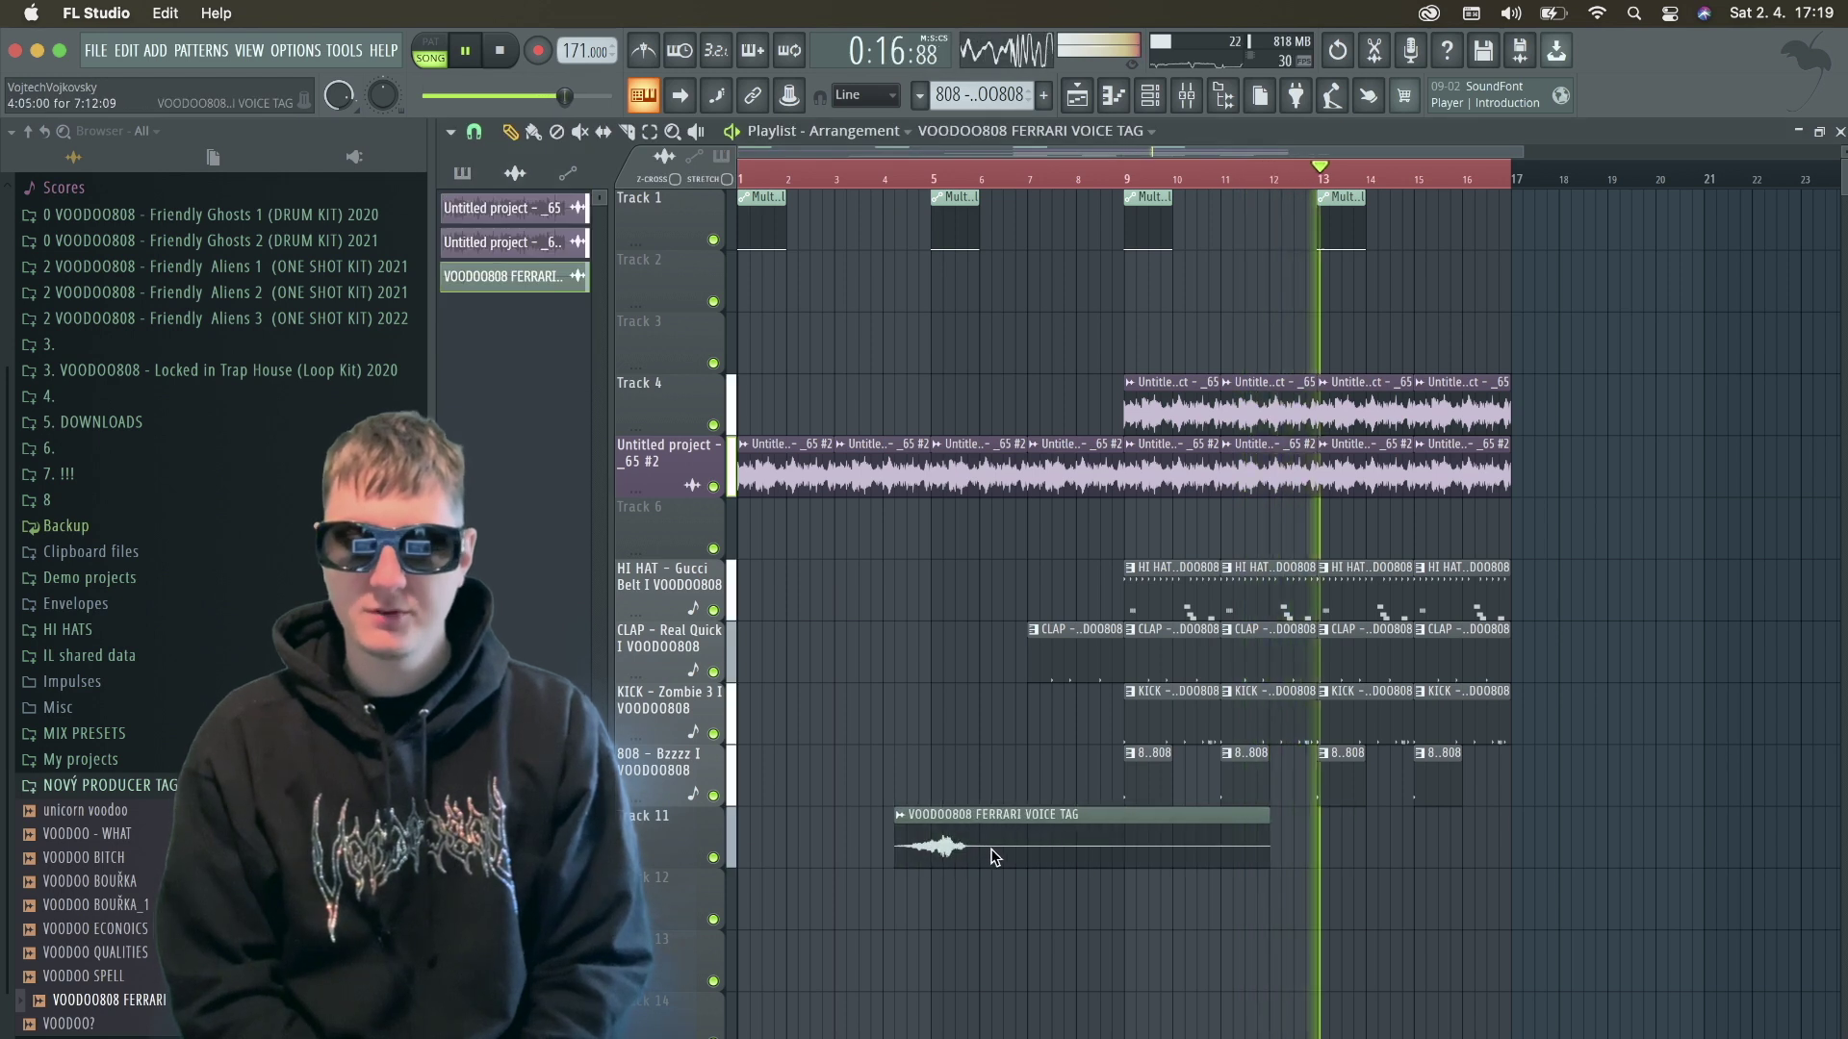
drag(982, 852, 1077, 853)
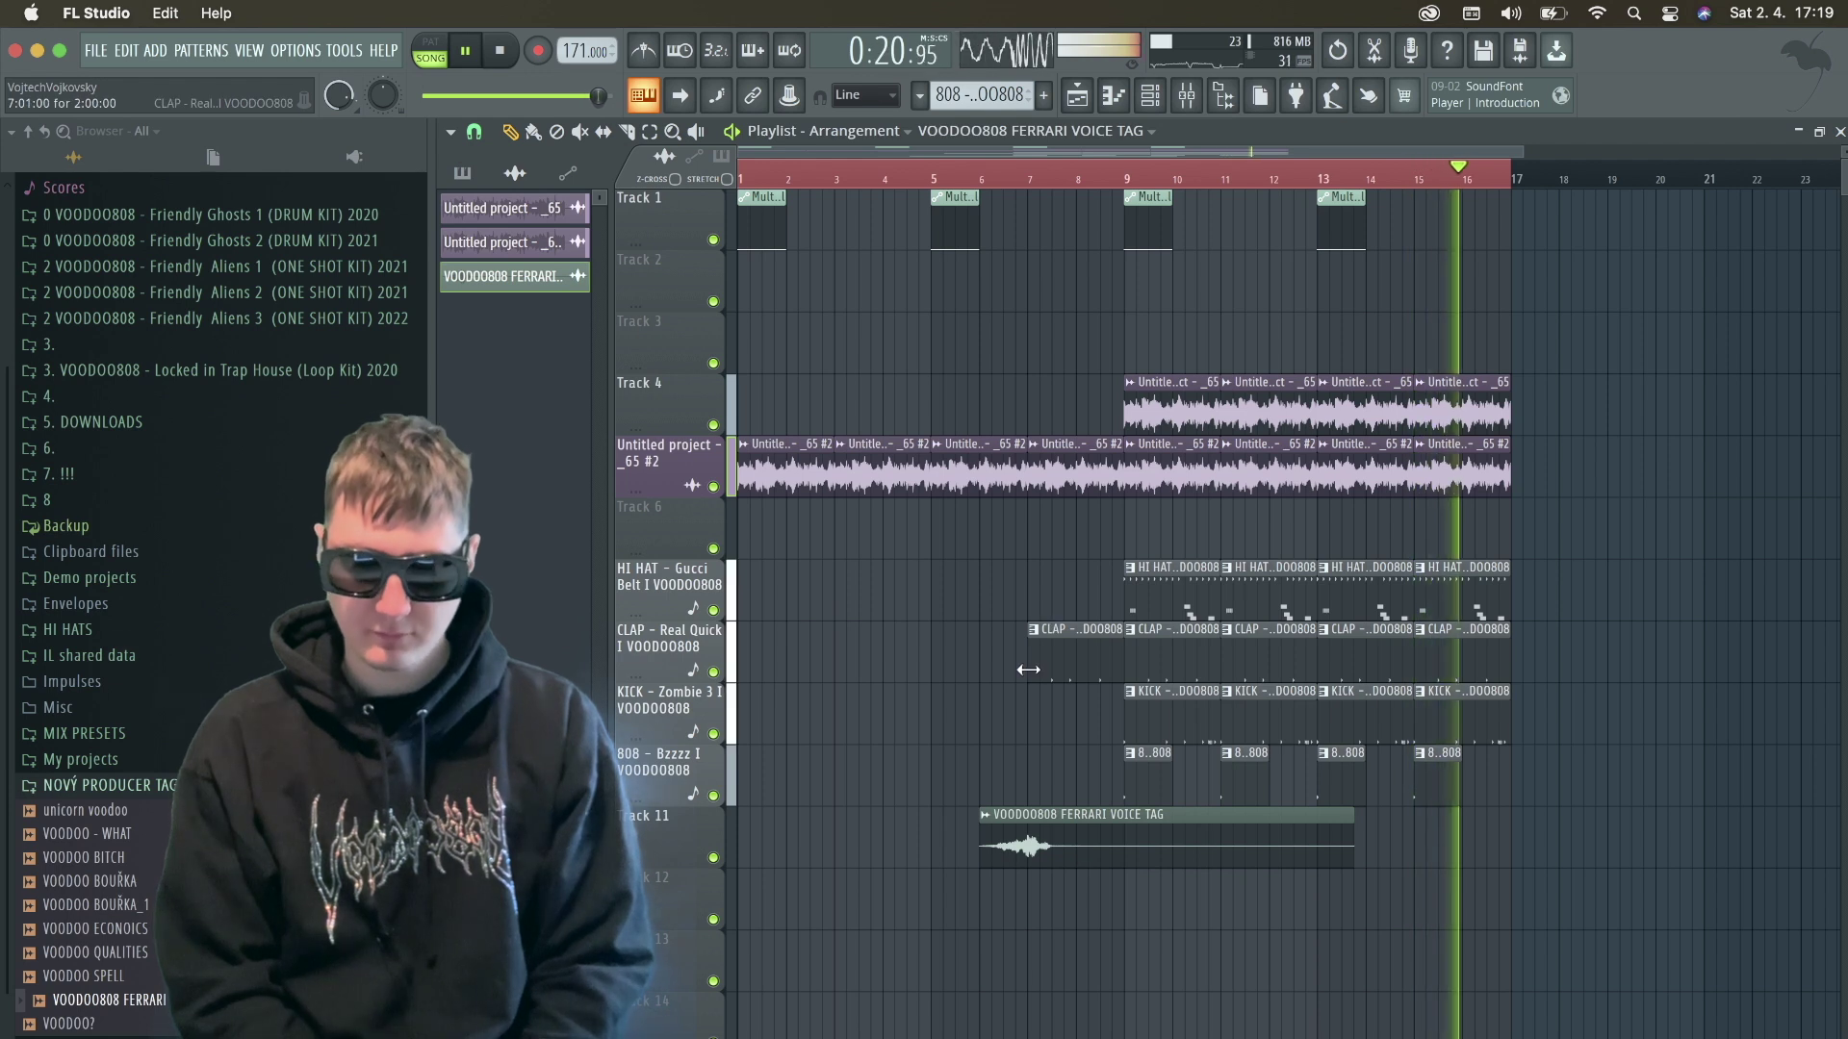
Duplicate the melody and drum clips of bars 9–16 into bars 17–24.
key(space)
ctrl+scroll(1480, 574, down, 2)
key(space)
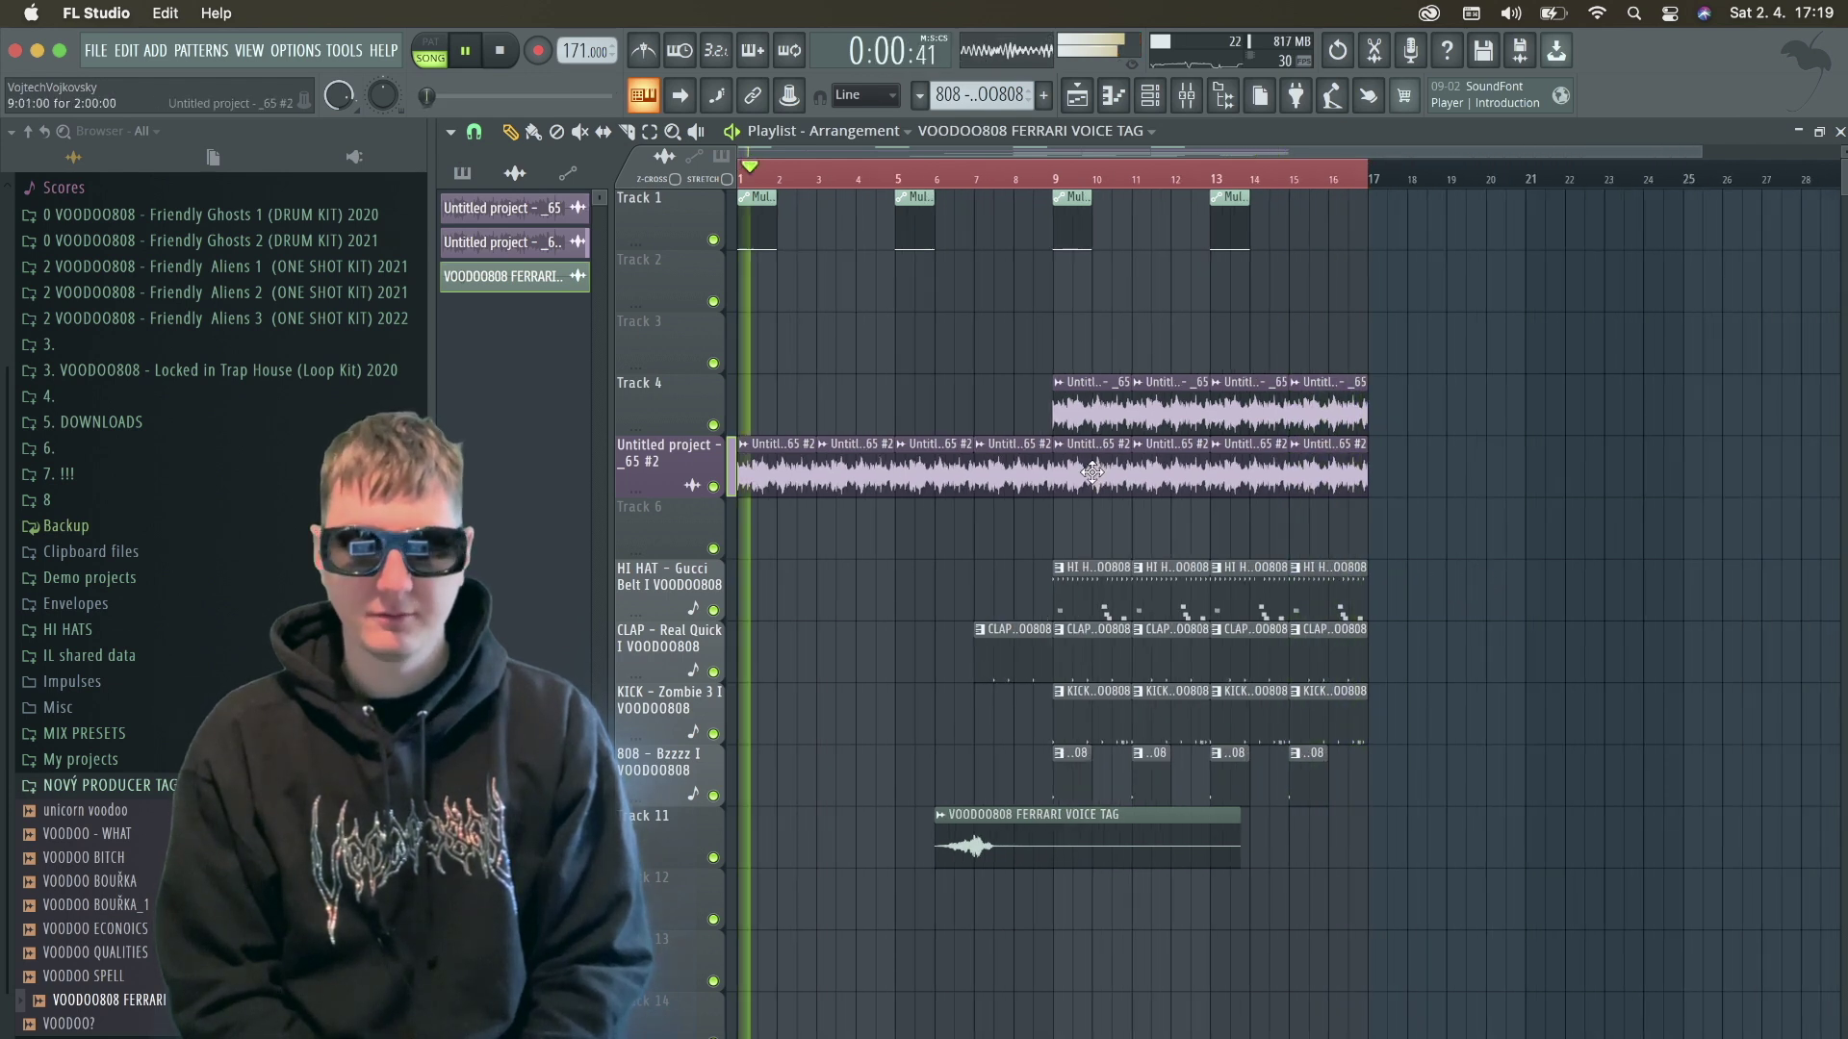
drag(1441, 807, 1054, 314)
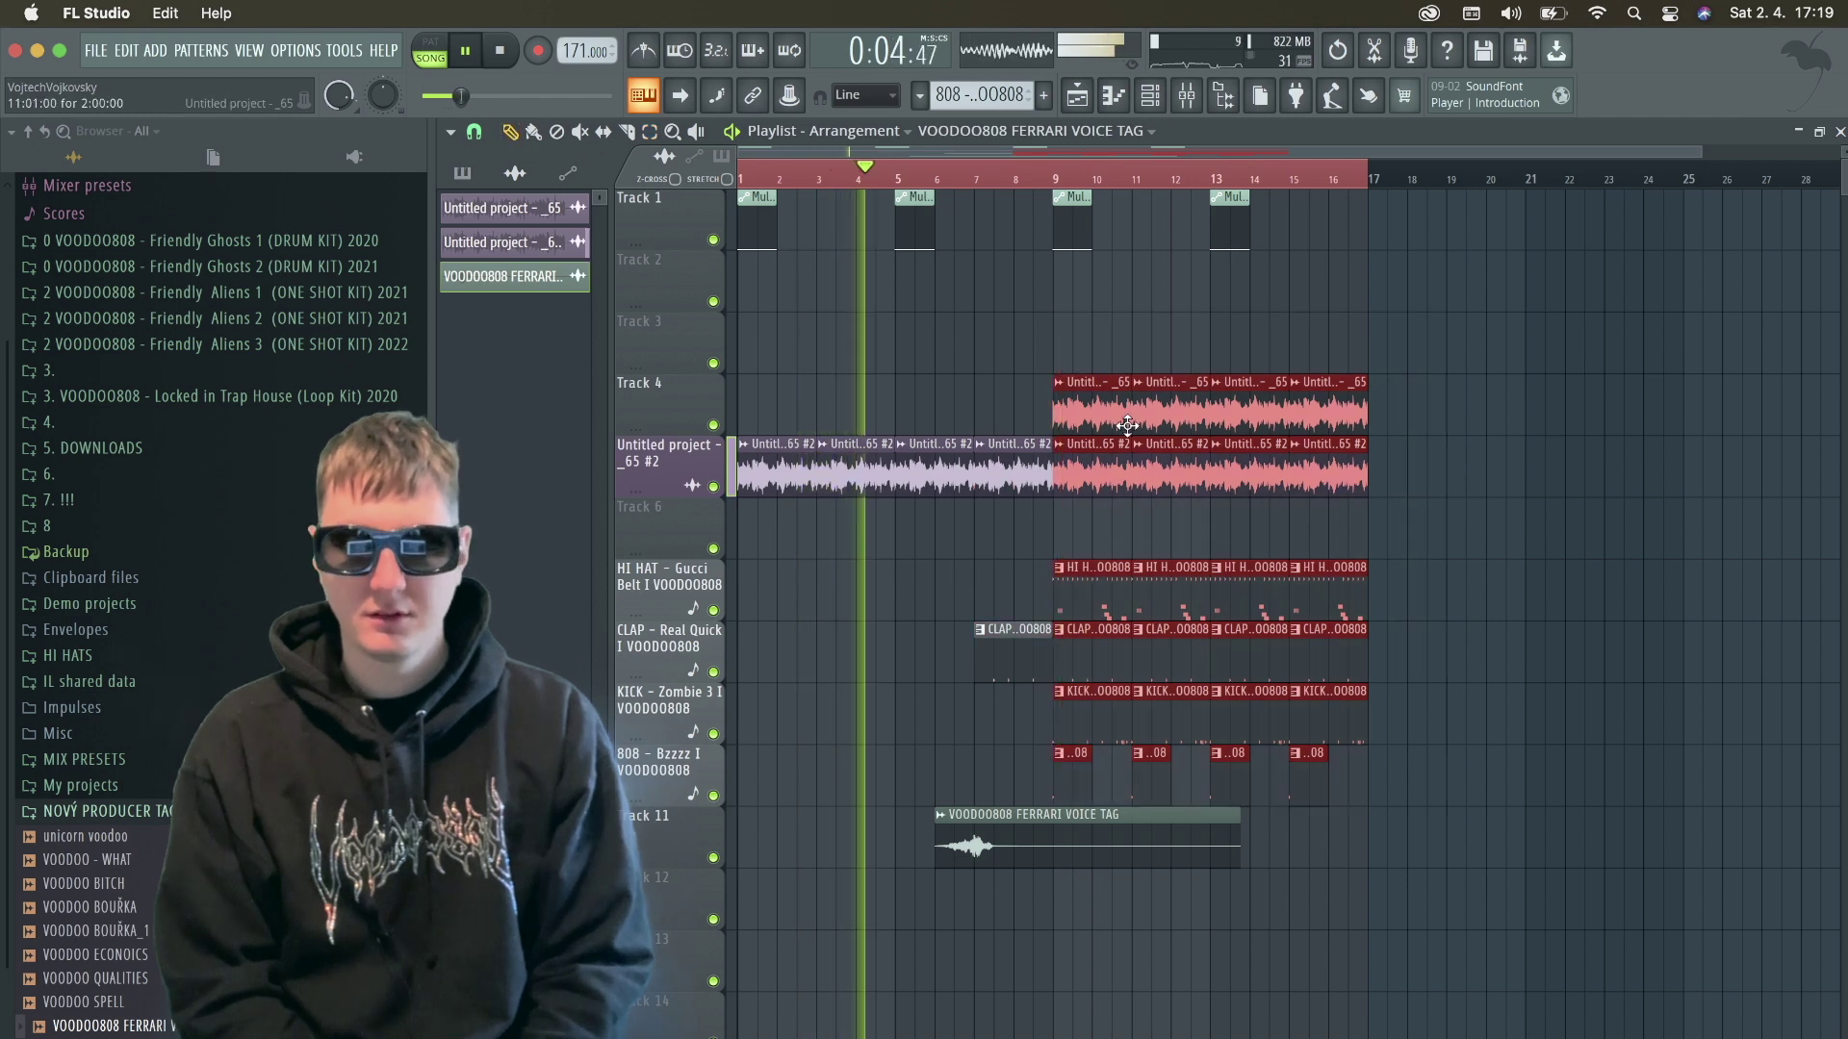
key(ctrl+b)
ctrl+scroll(1392, 399, down, 1)
scroll(1389, 396, right, 2)
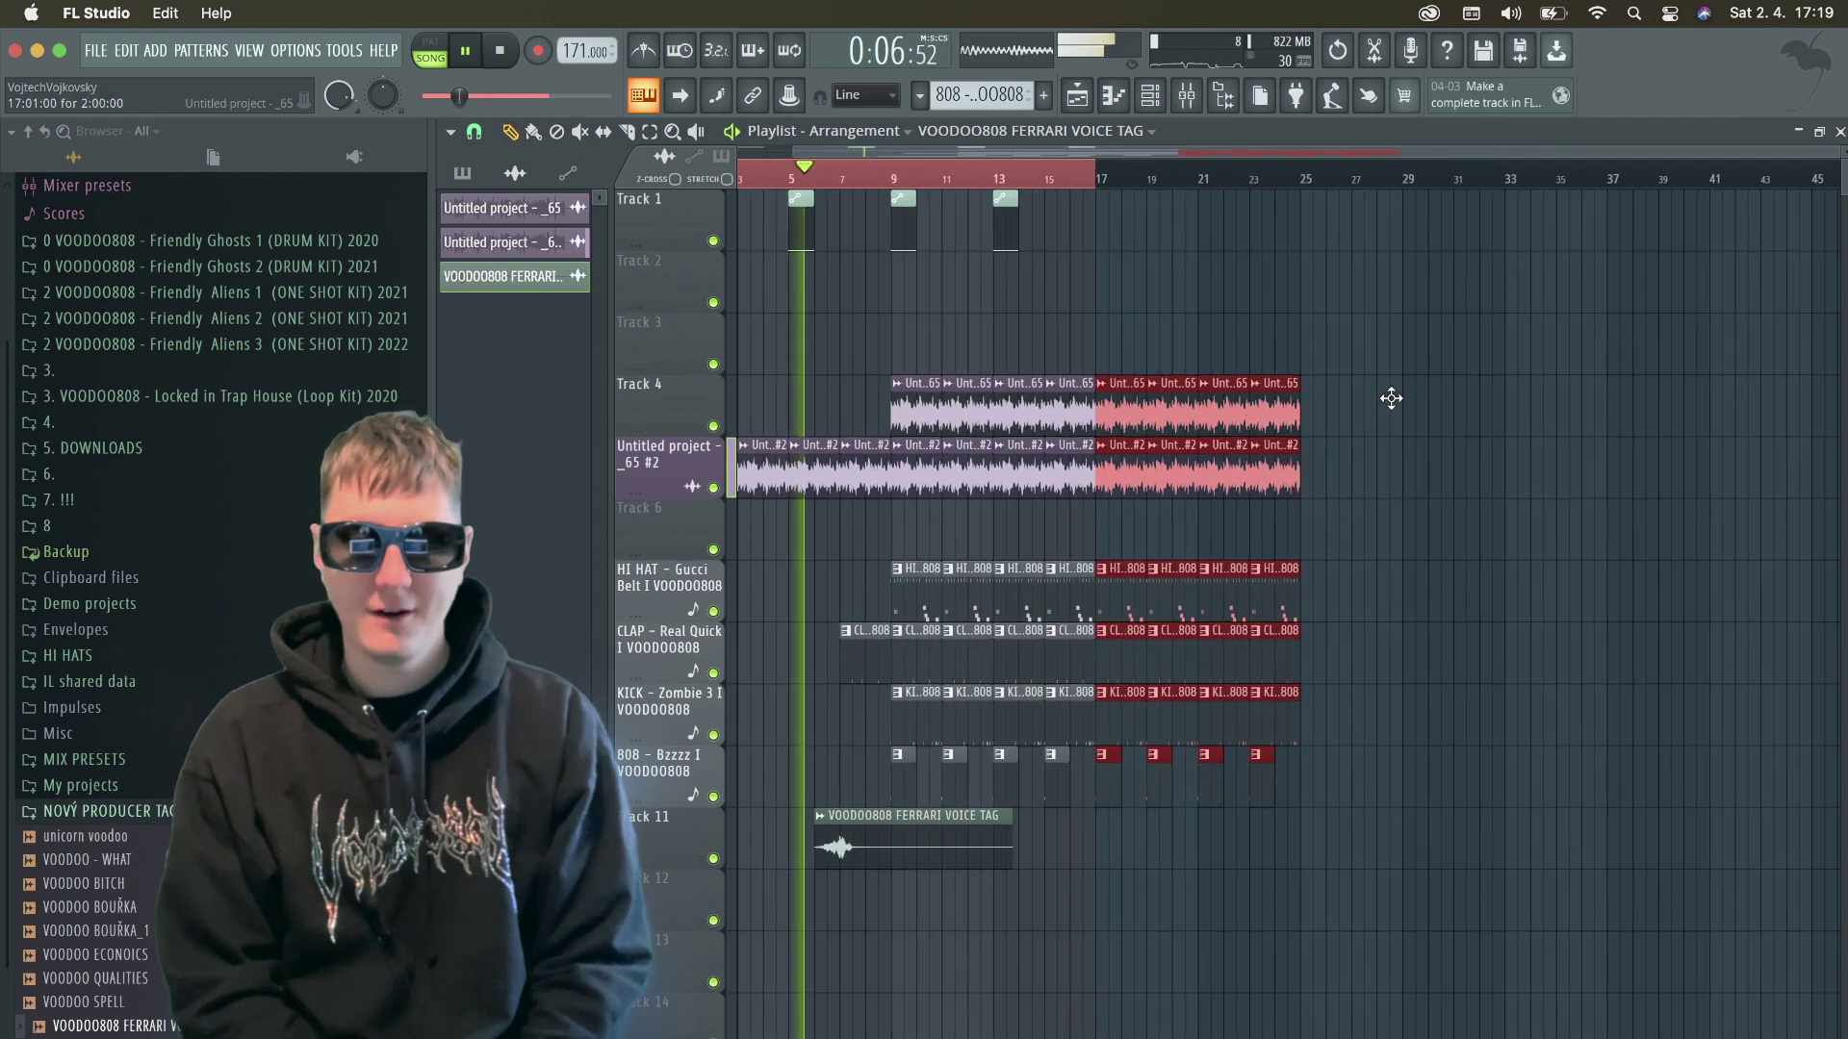
Duplicate the entire arrangement and shift the copy so its Track 4 and kick clips start at bar 25.
key(ctrl+a)
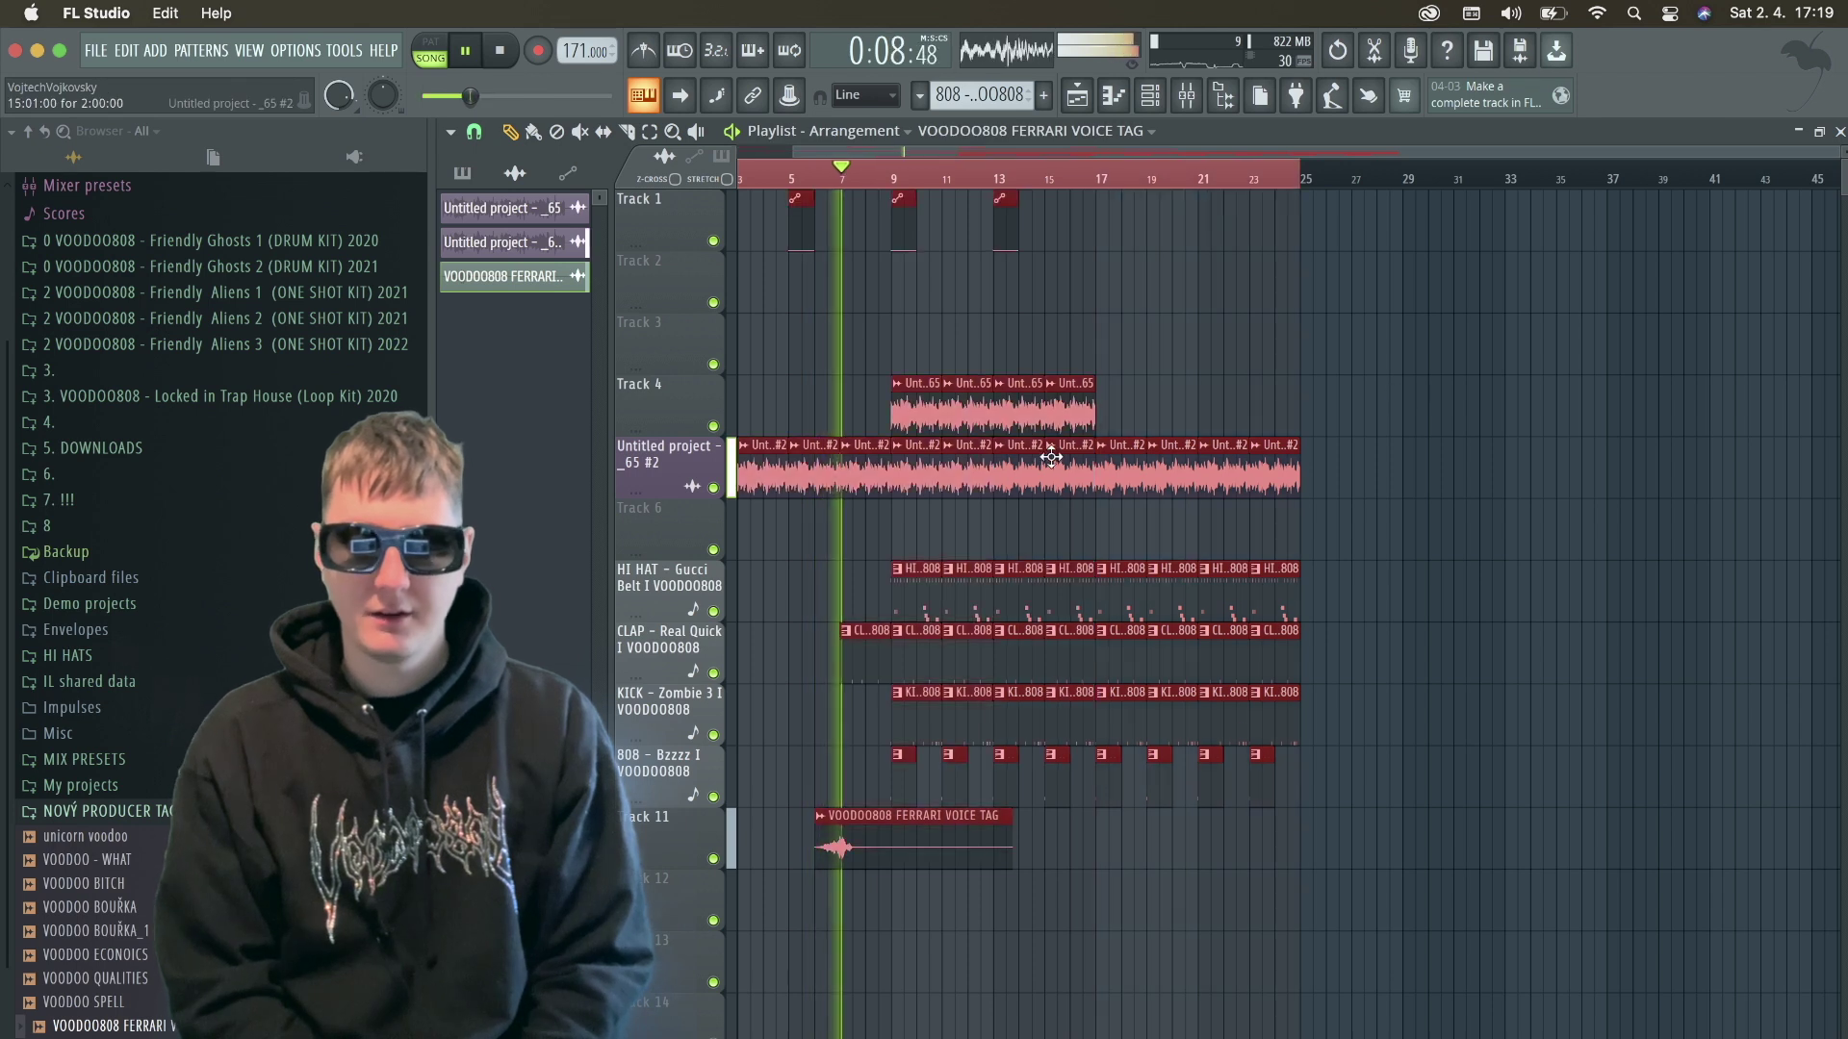
key(ctrl+b)
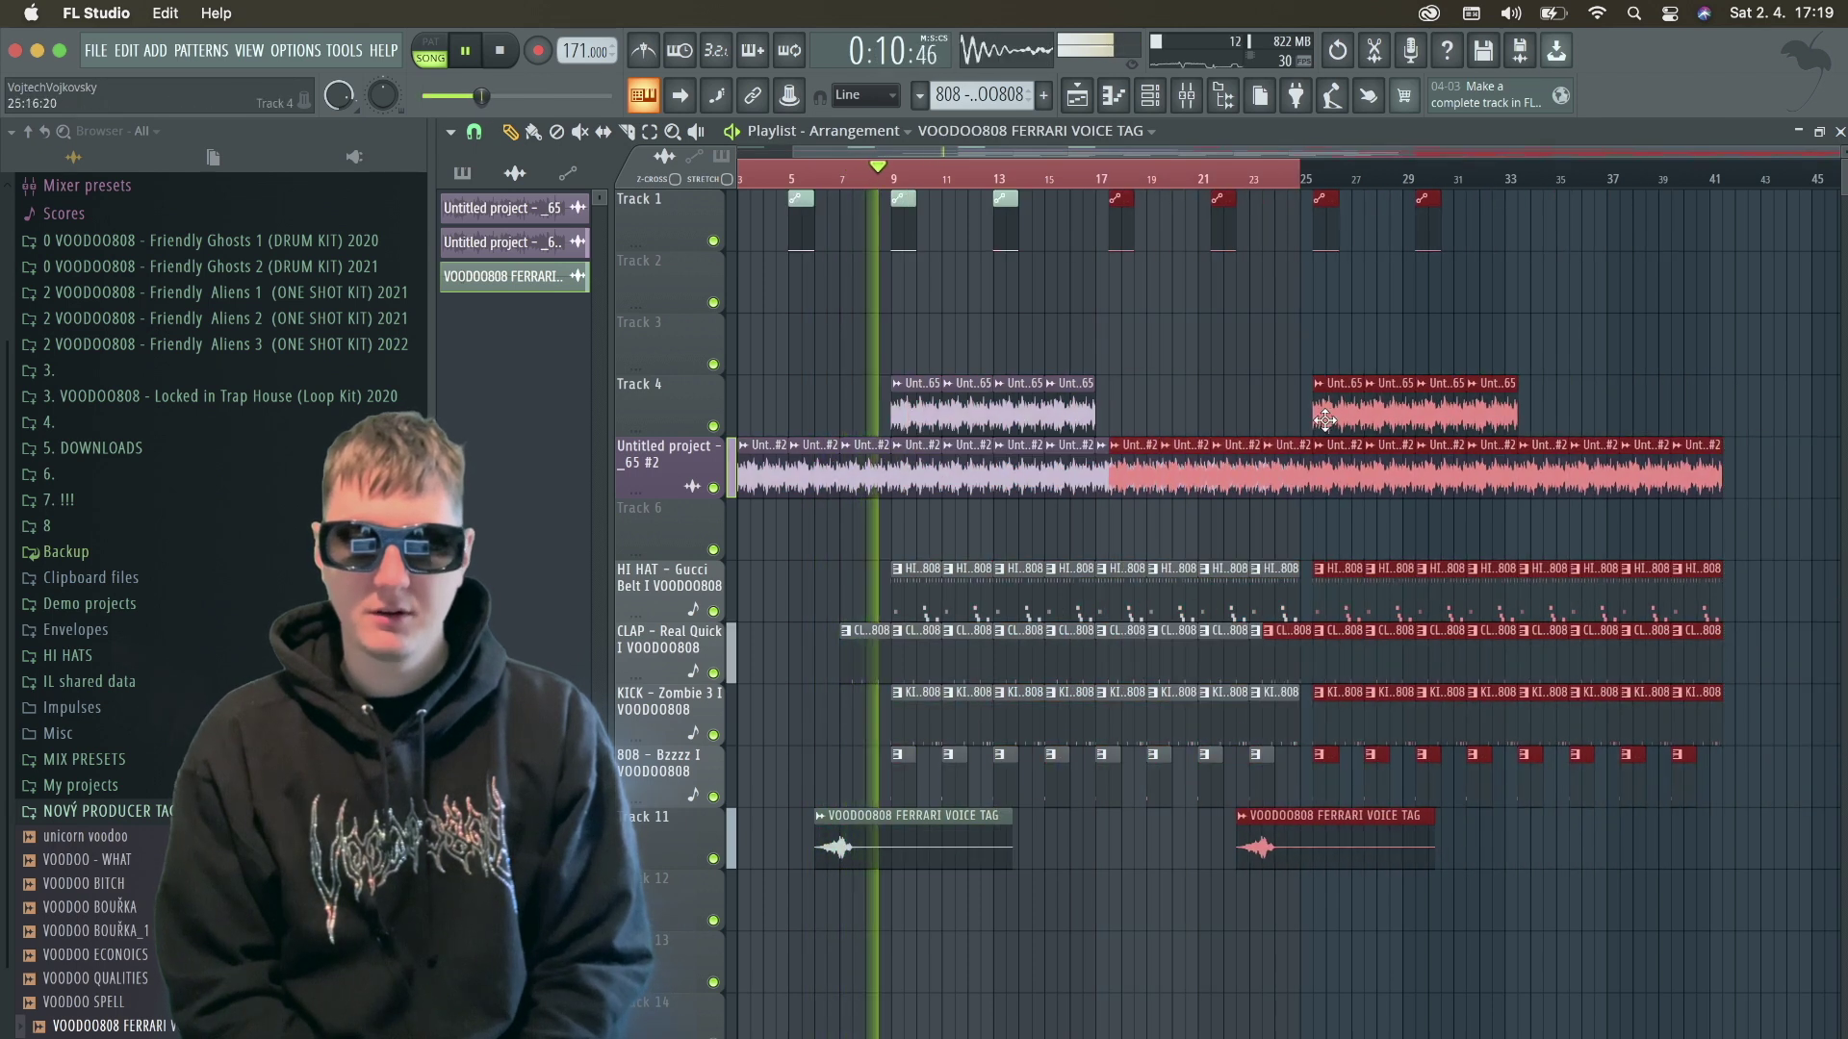
drag(1328, 420, 1315, 421)
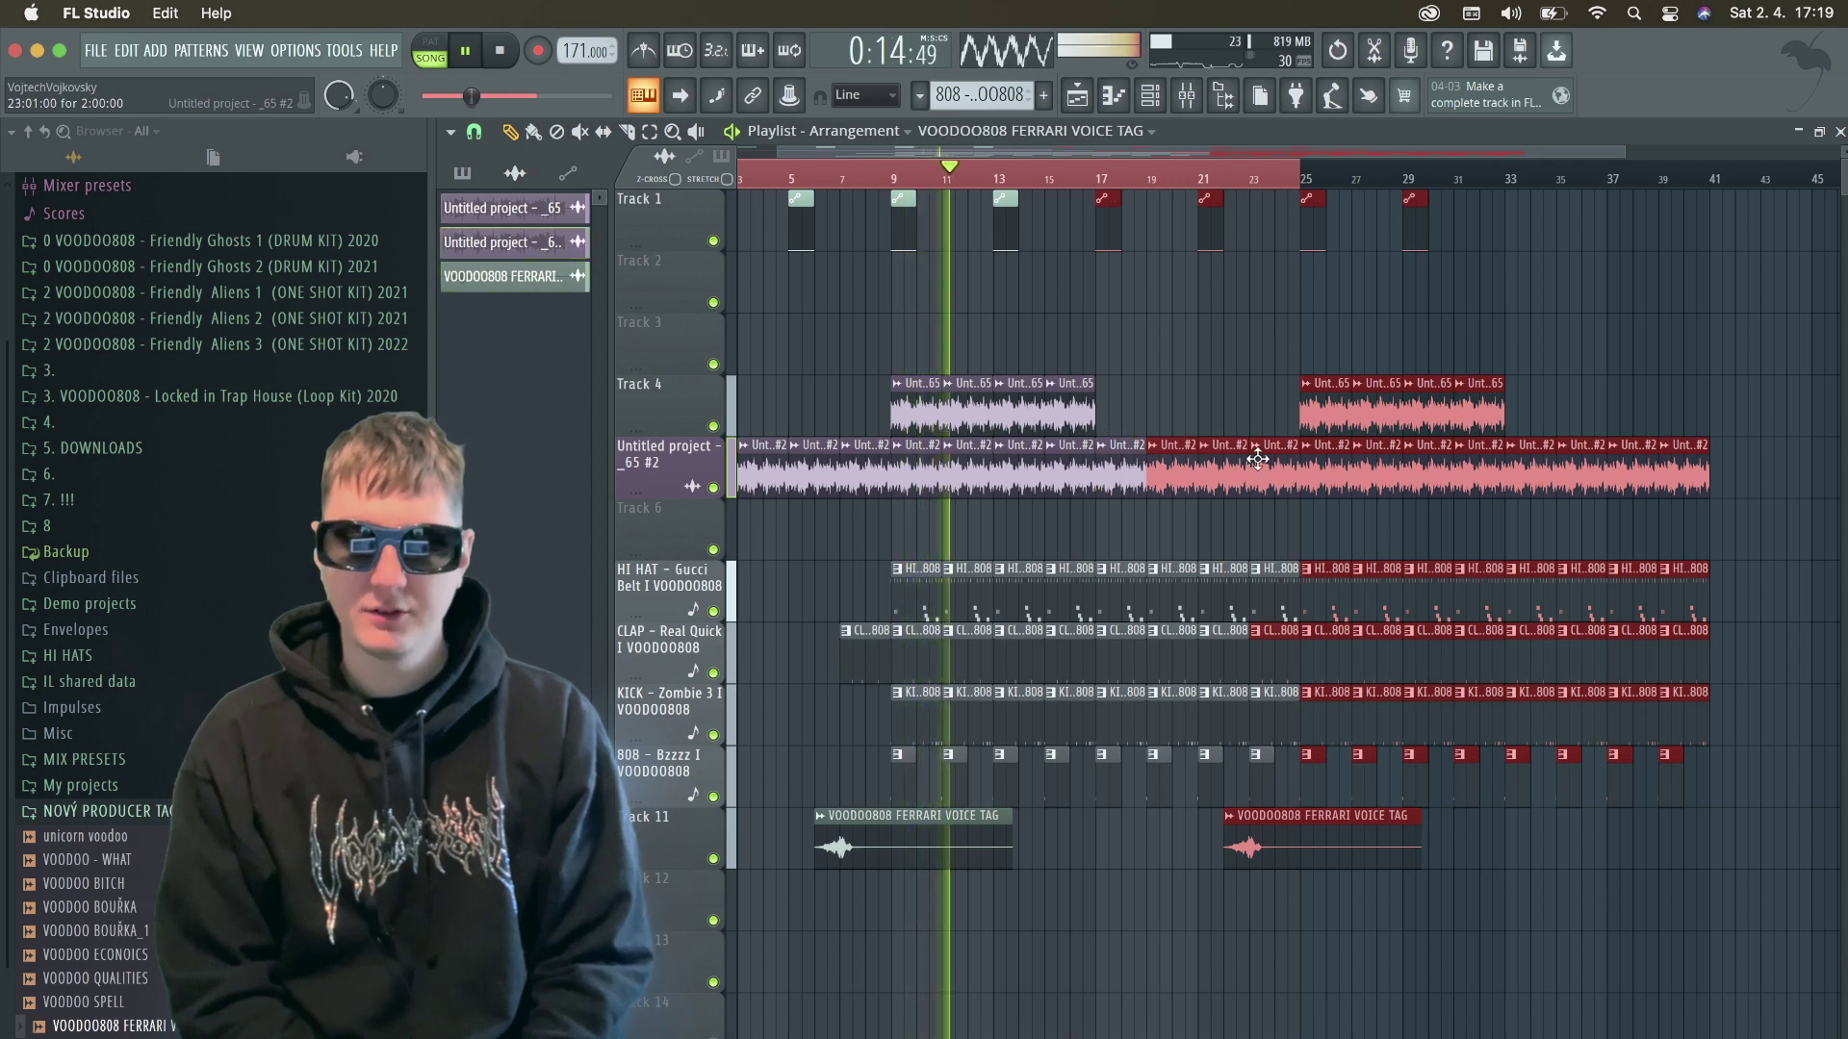
Remove the overlapping "_65 #2" audio clips before bar 25 and the second voice tag, then clear the selection.
ctrl+click(1257, 459)
ctrl+click(1222, 459)
ctrl+click(1169, 459)
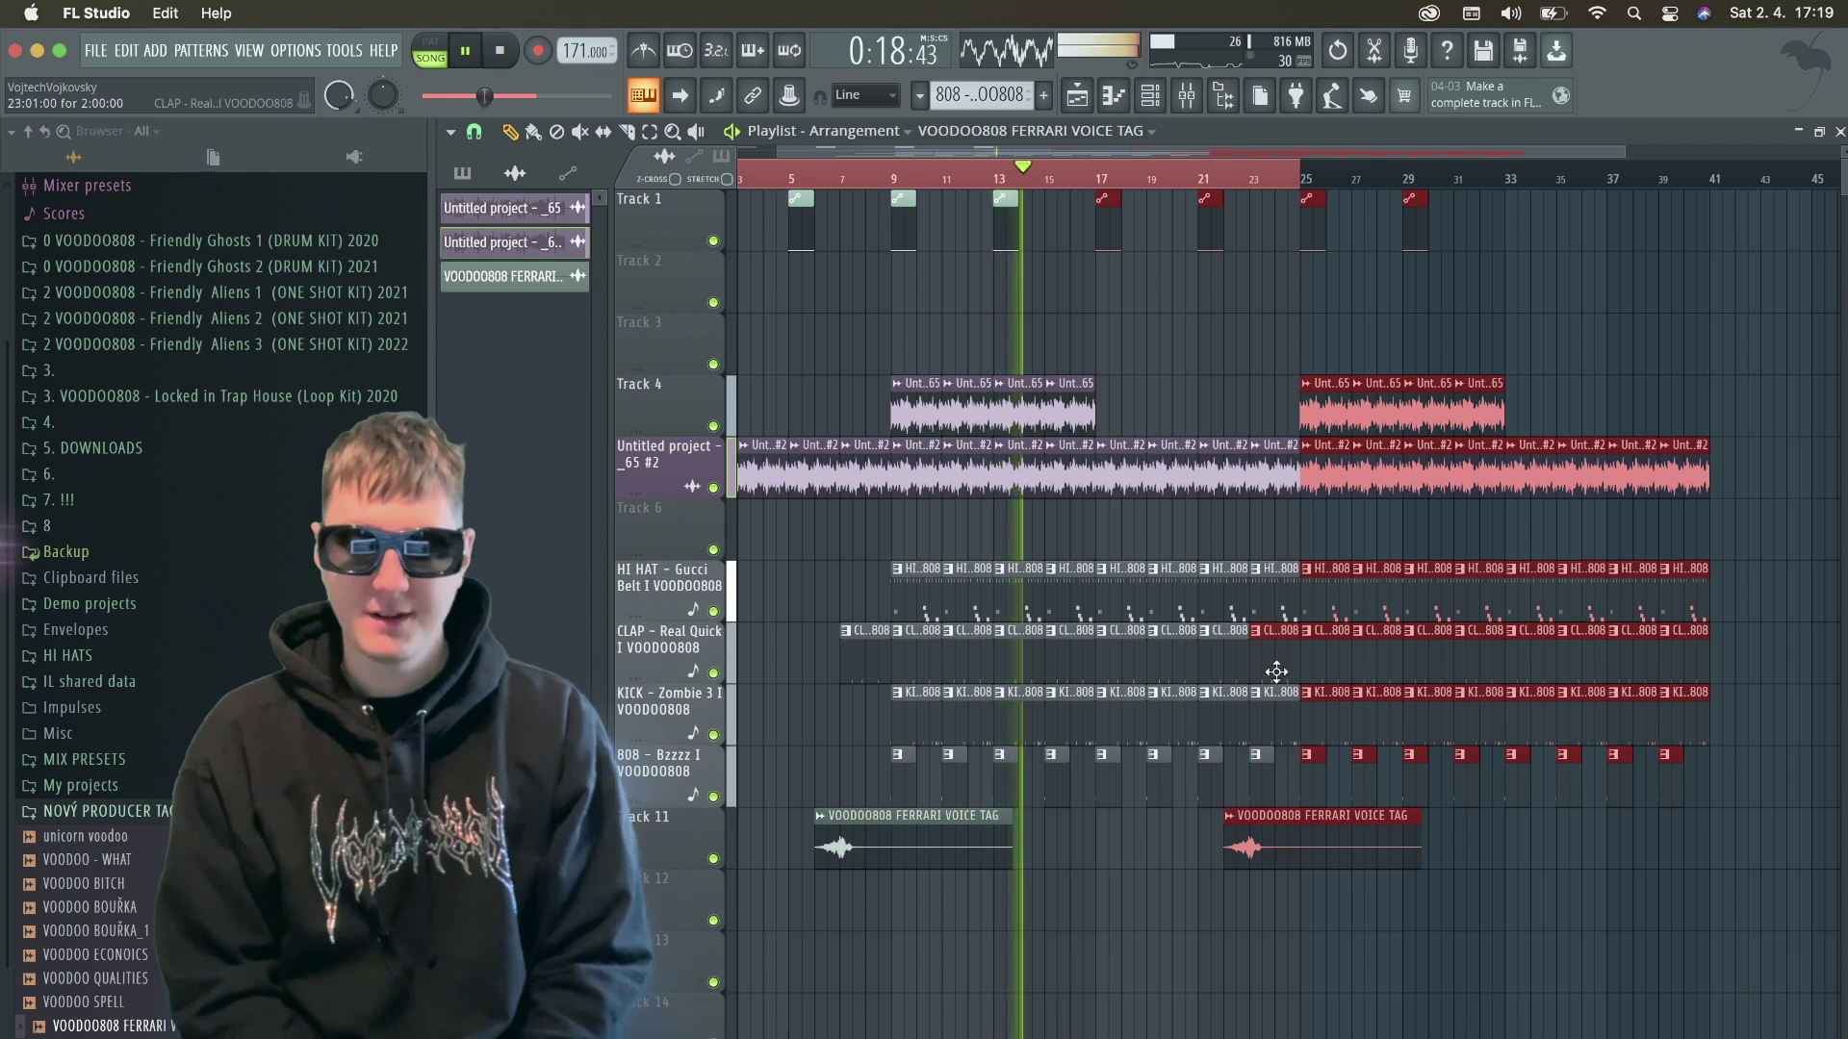
right_click(1249, 837)
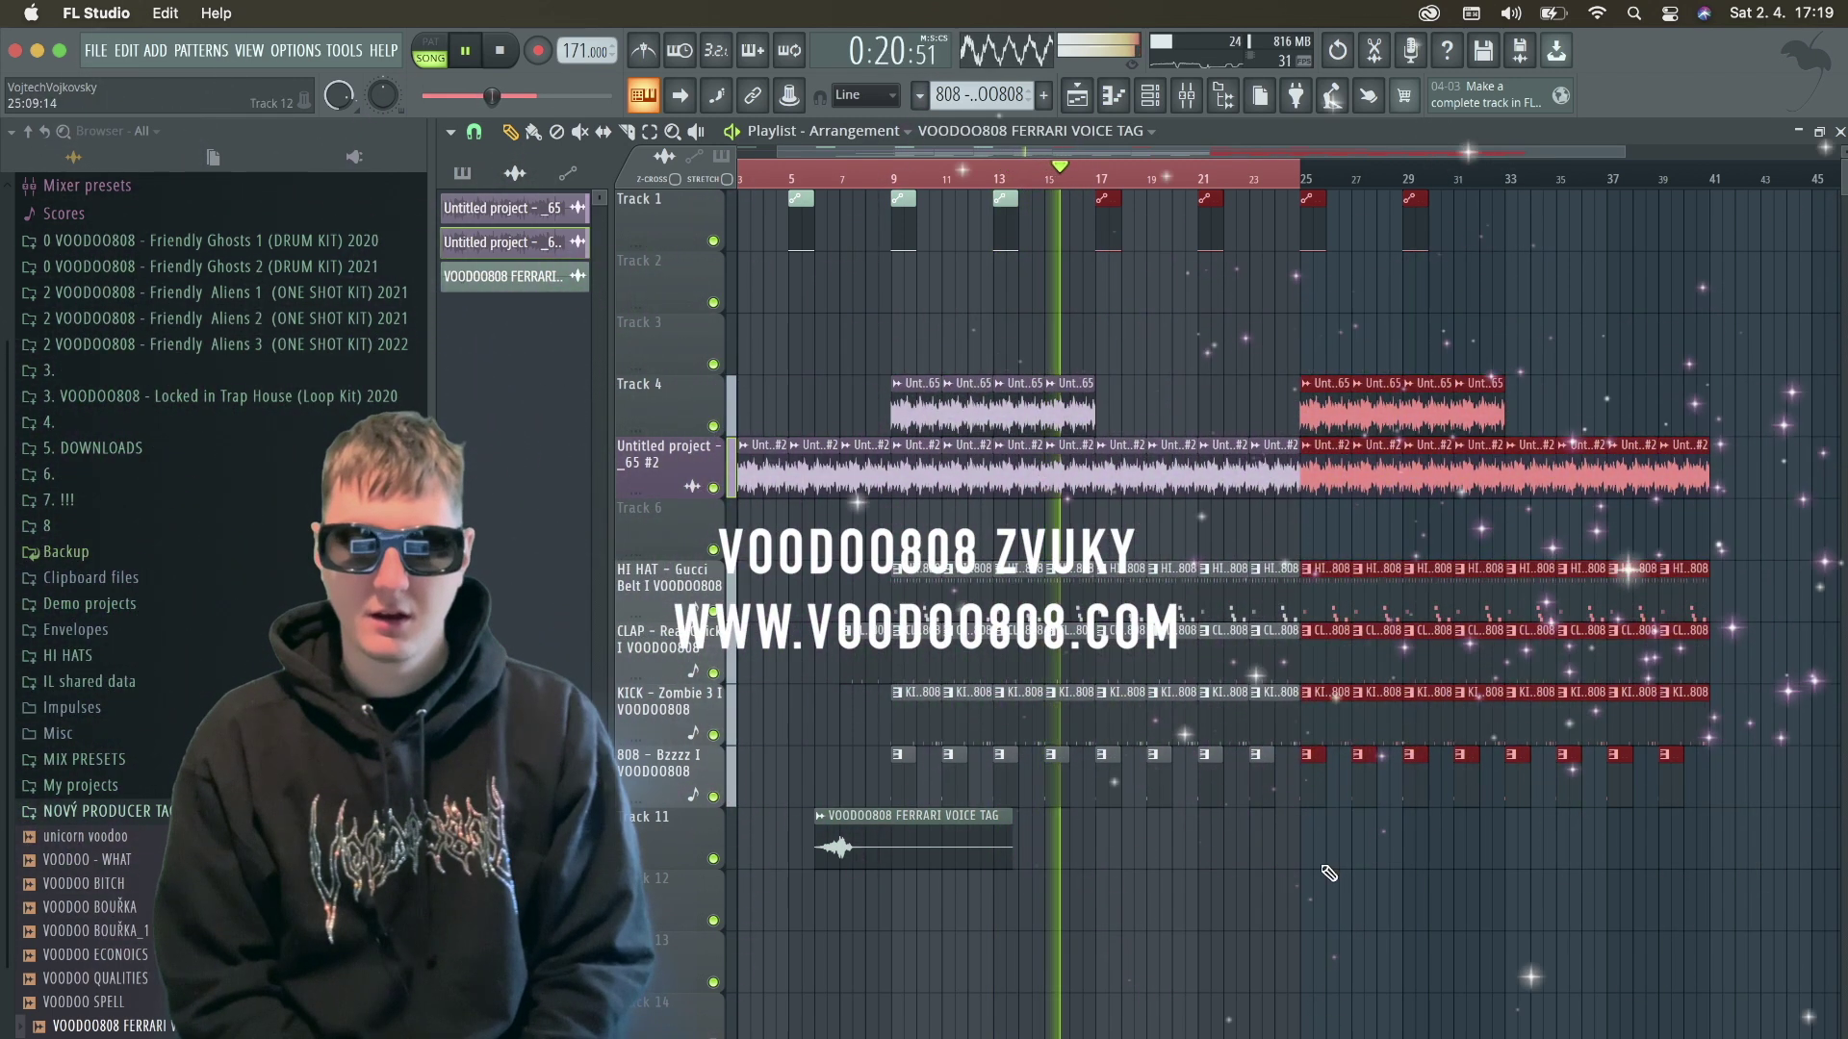
click(1621, 363)
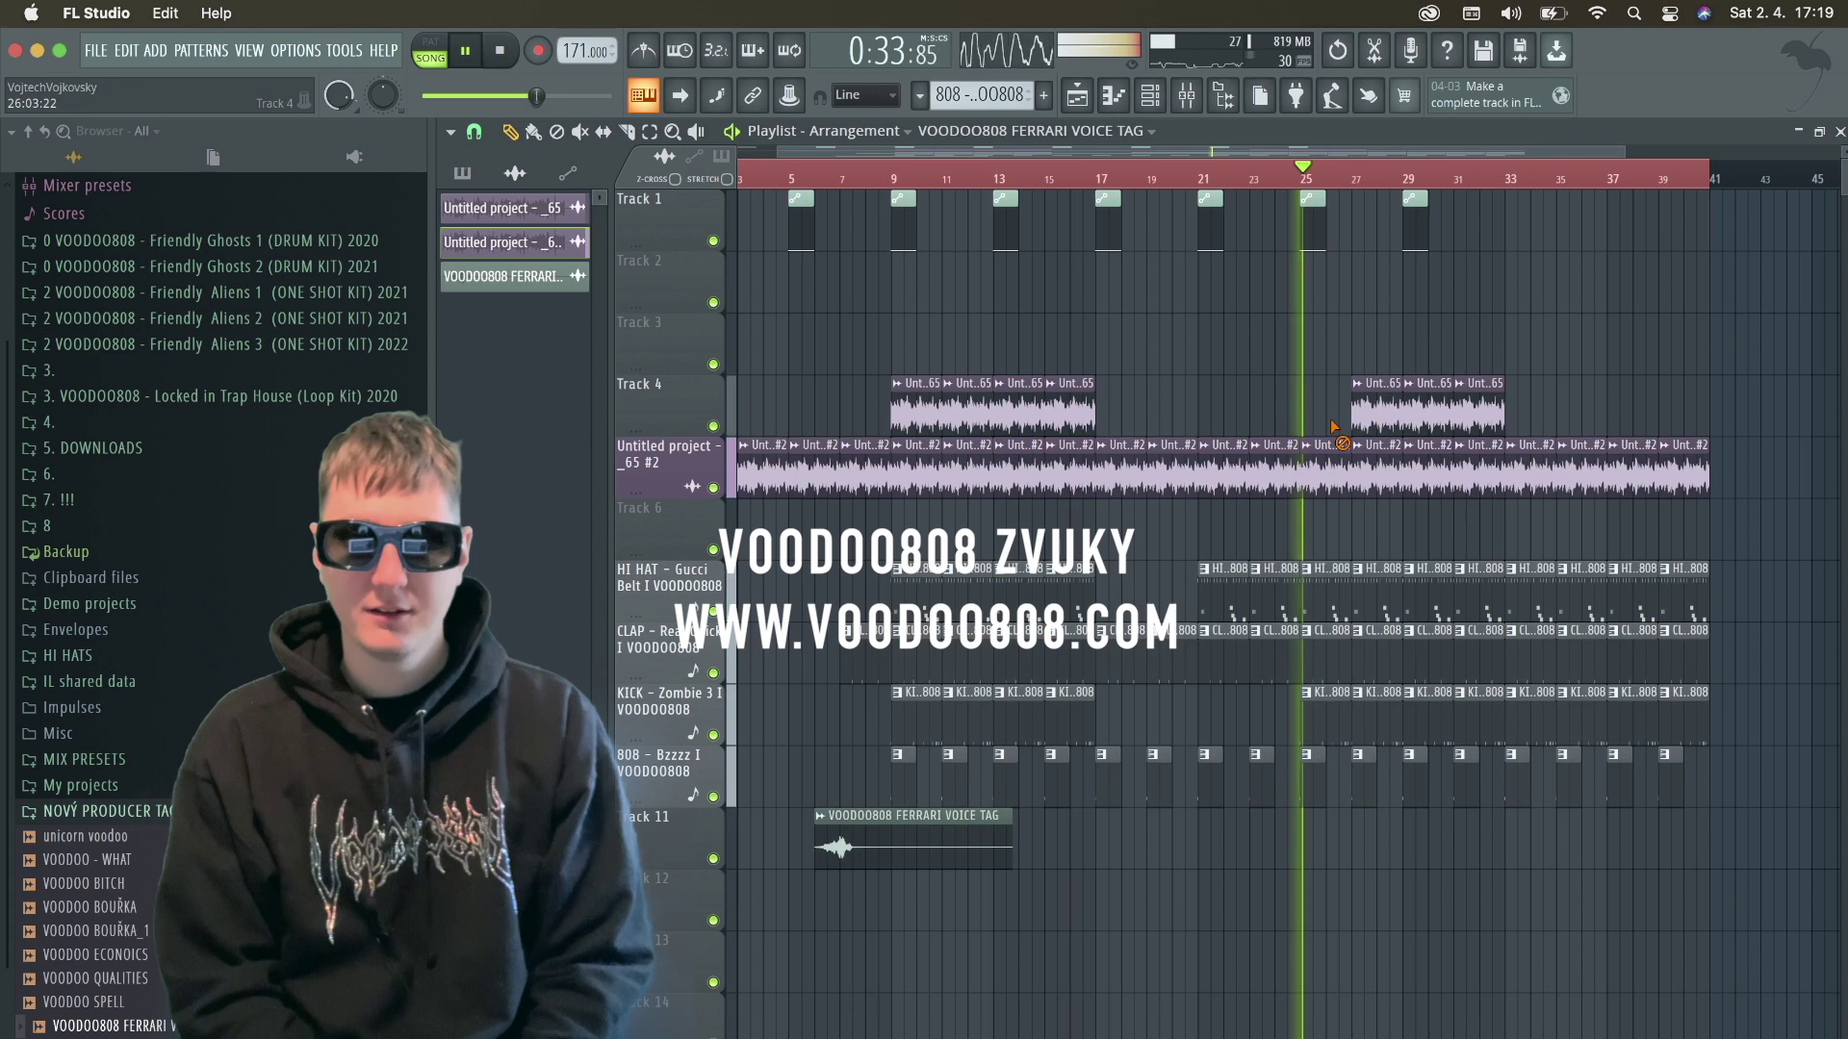
Delete the four "_65 #2" audio clips in bars 25–32.
right_click(1342, 455)
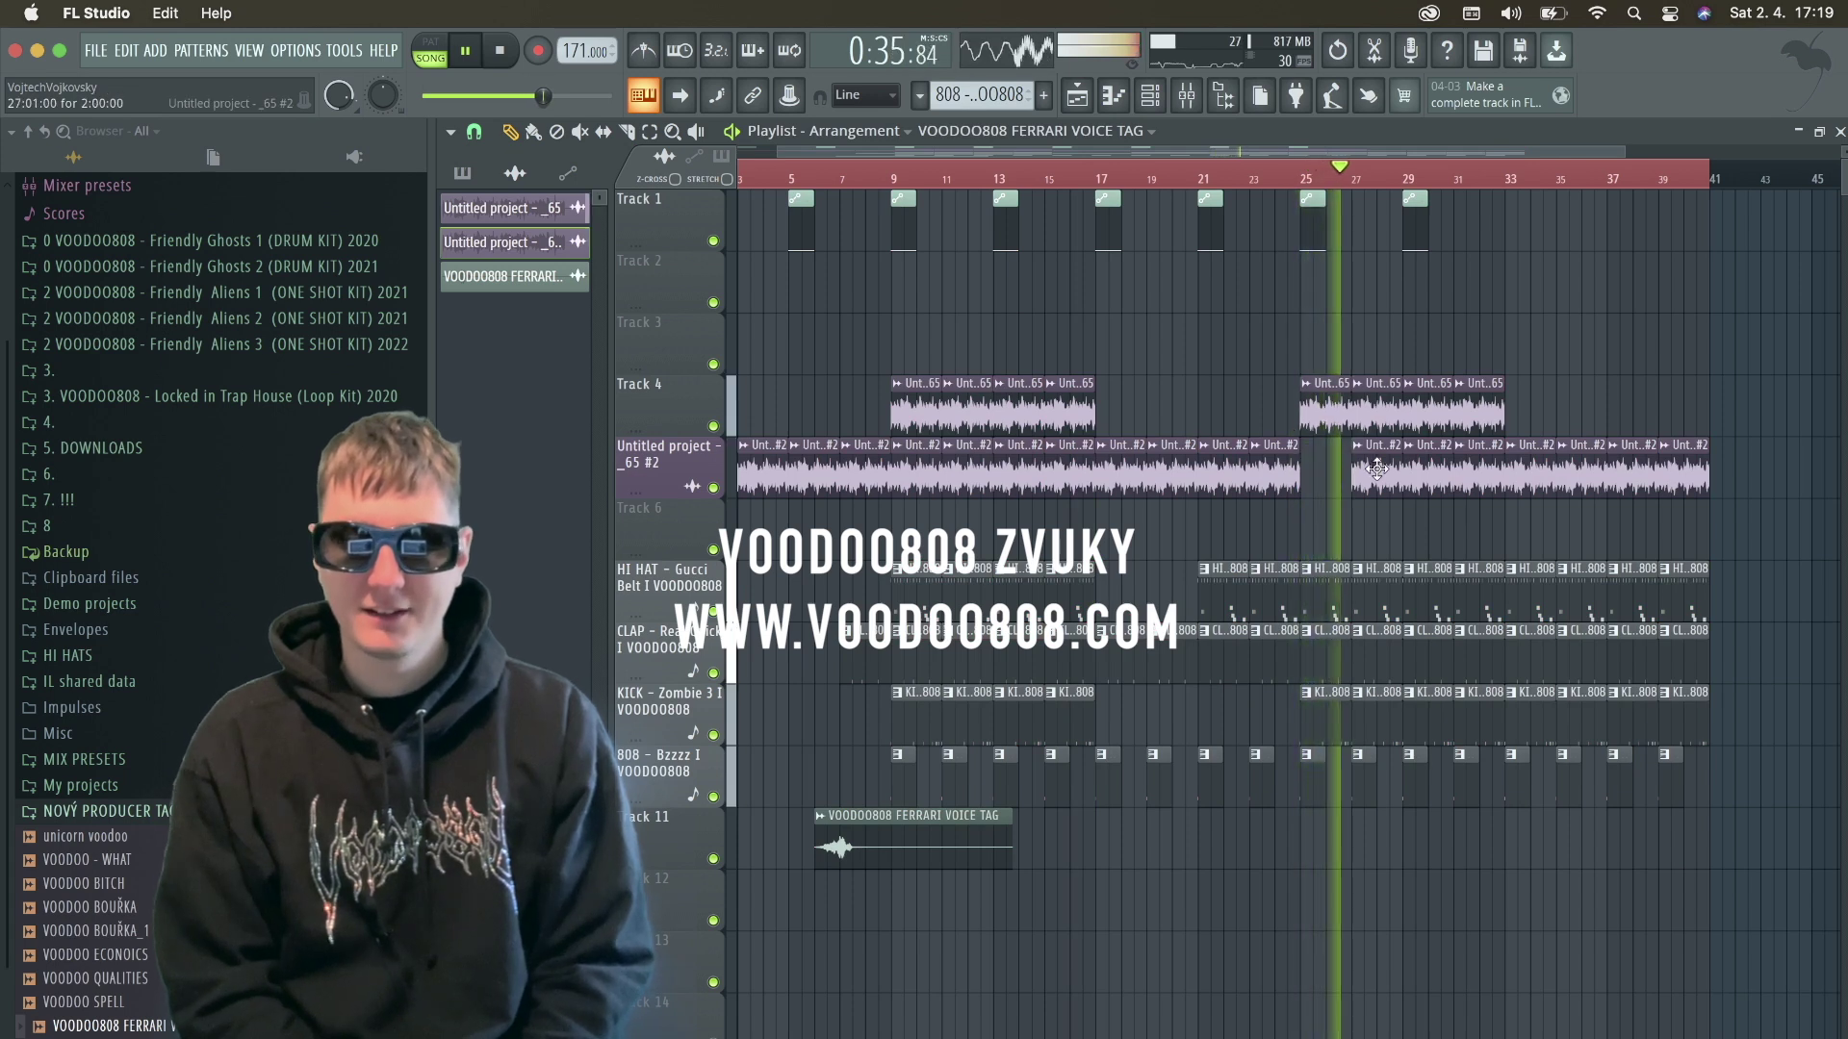
right_click(1383, 472)
right_click(1422, 474)
right_click(1462, 475)
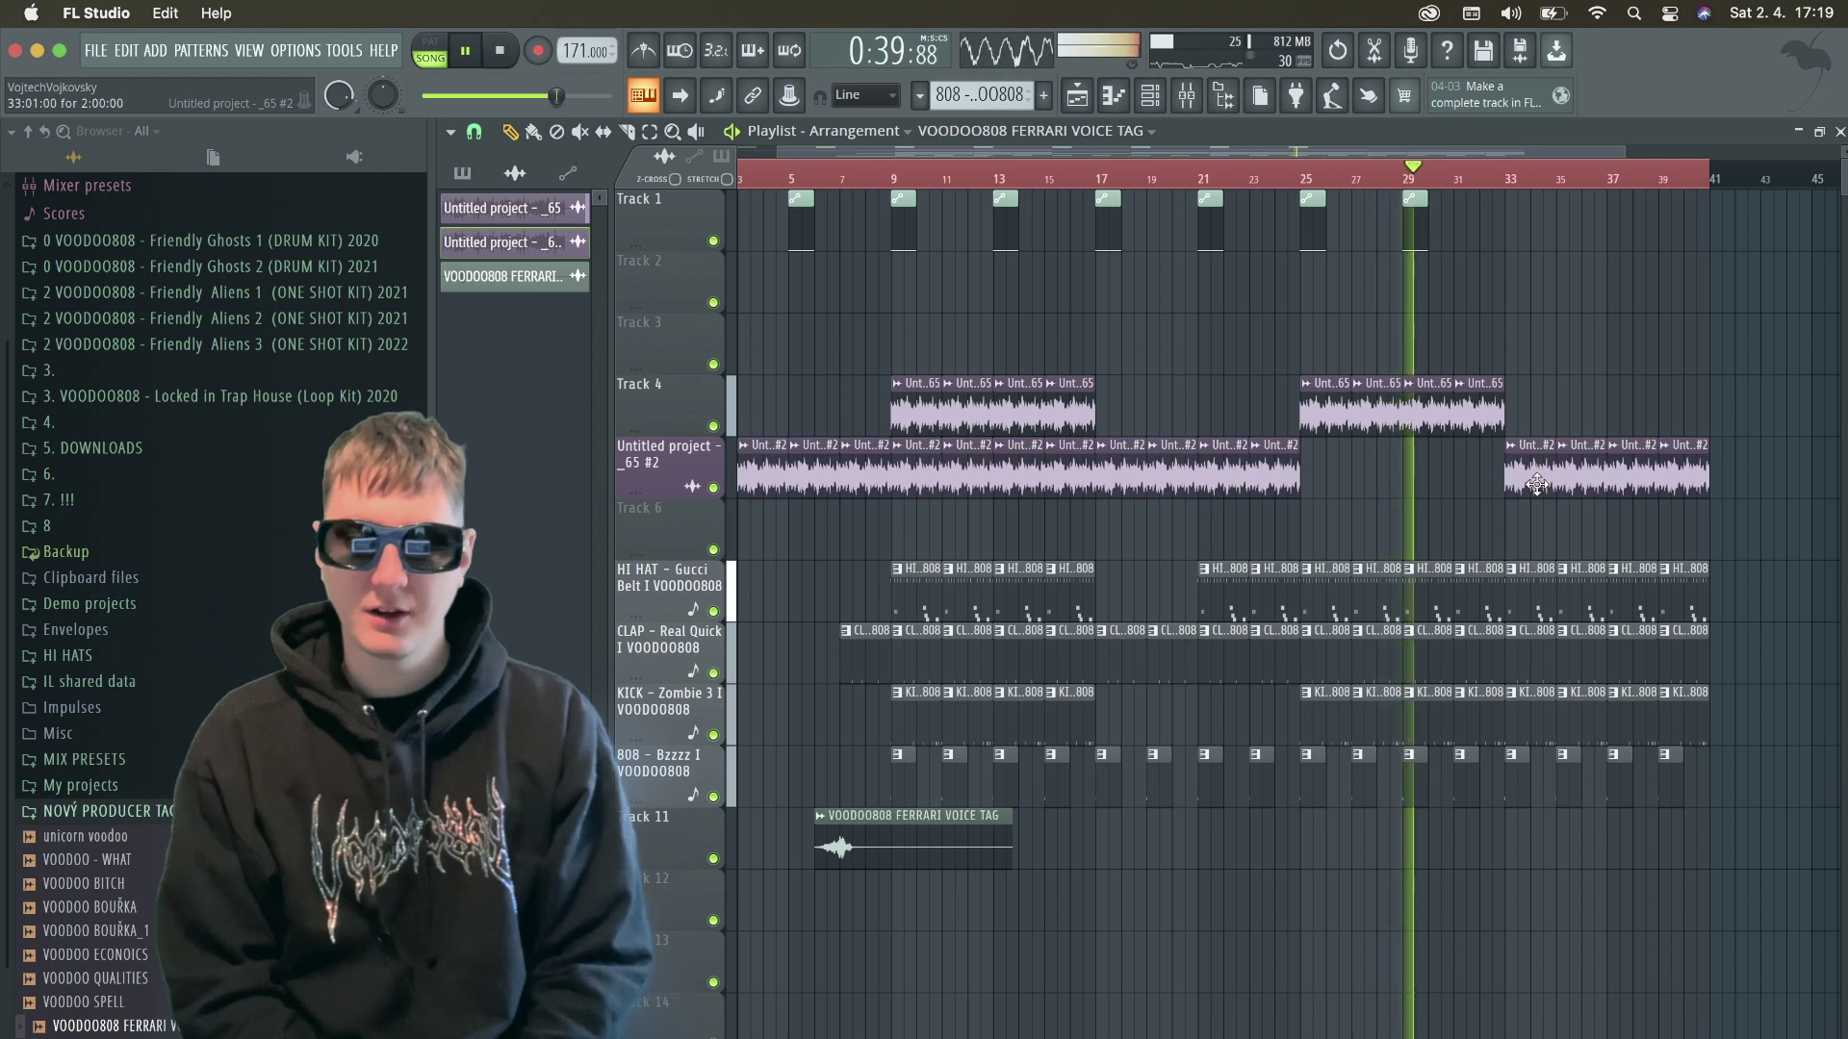
Delete the kick and hi-hat clips in bars 33–36.
right_click(1531, 708)
right_click(1558, 708)
right_click(1530, 577)
right_click(1578, 582)
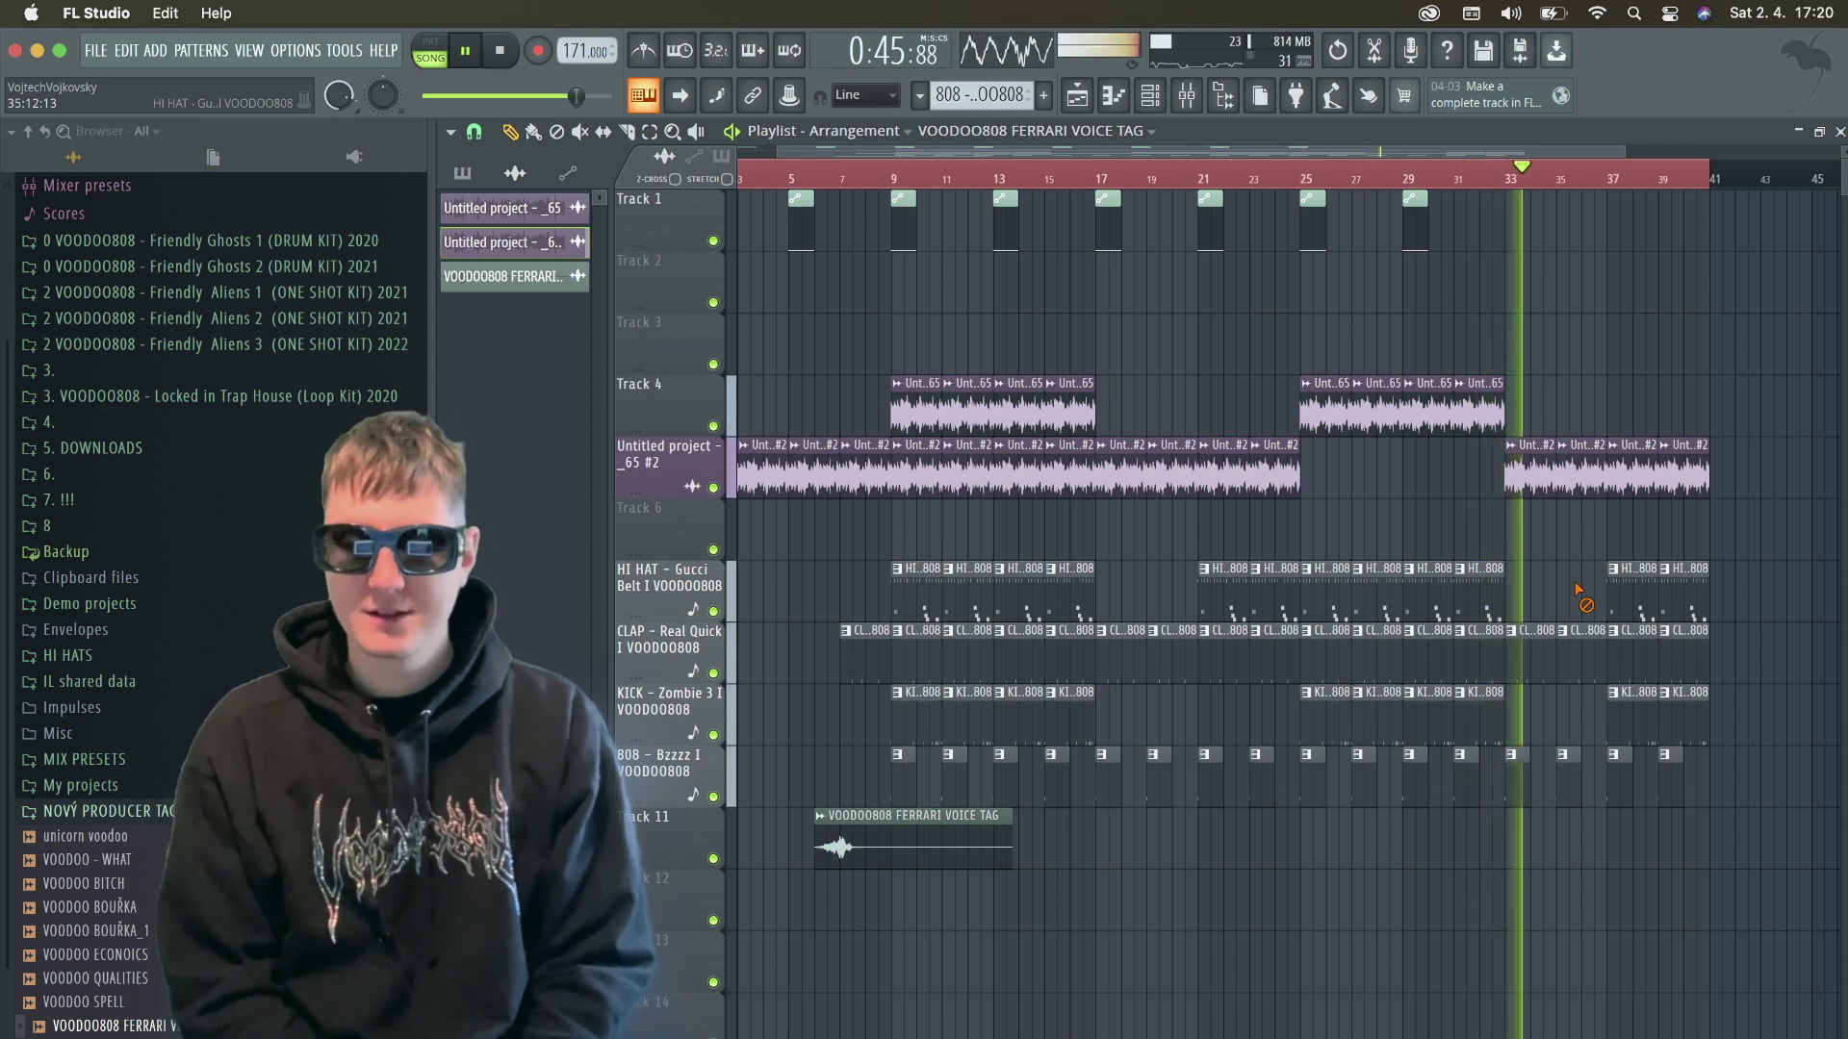
Select the kick clips in bars 37–40 and delete them.
scroll(1037, 265, down, 2)
scroll(1037, 266, down, 2)
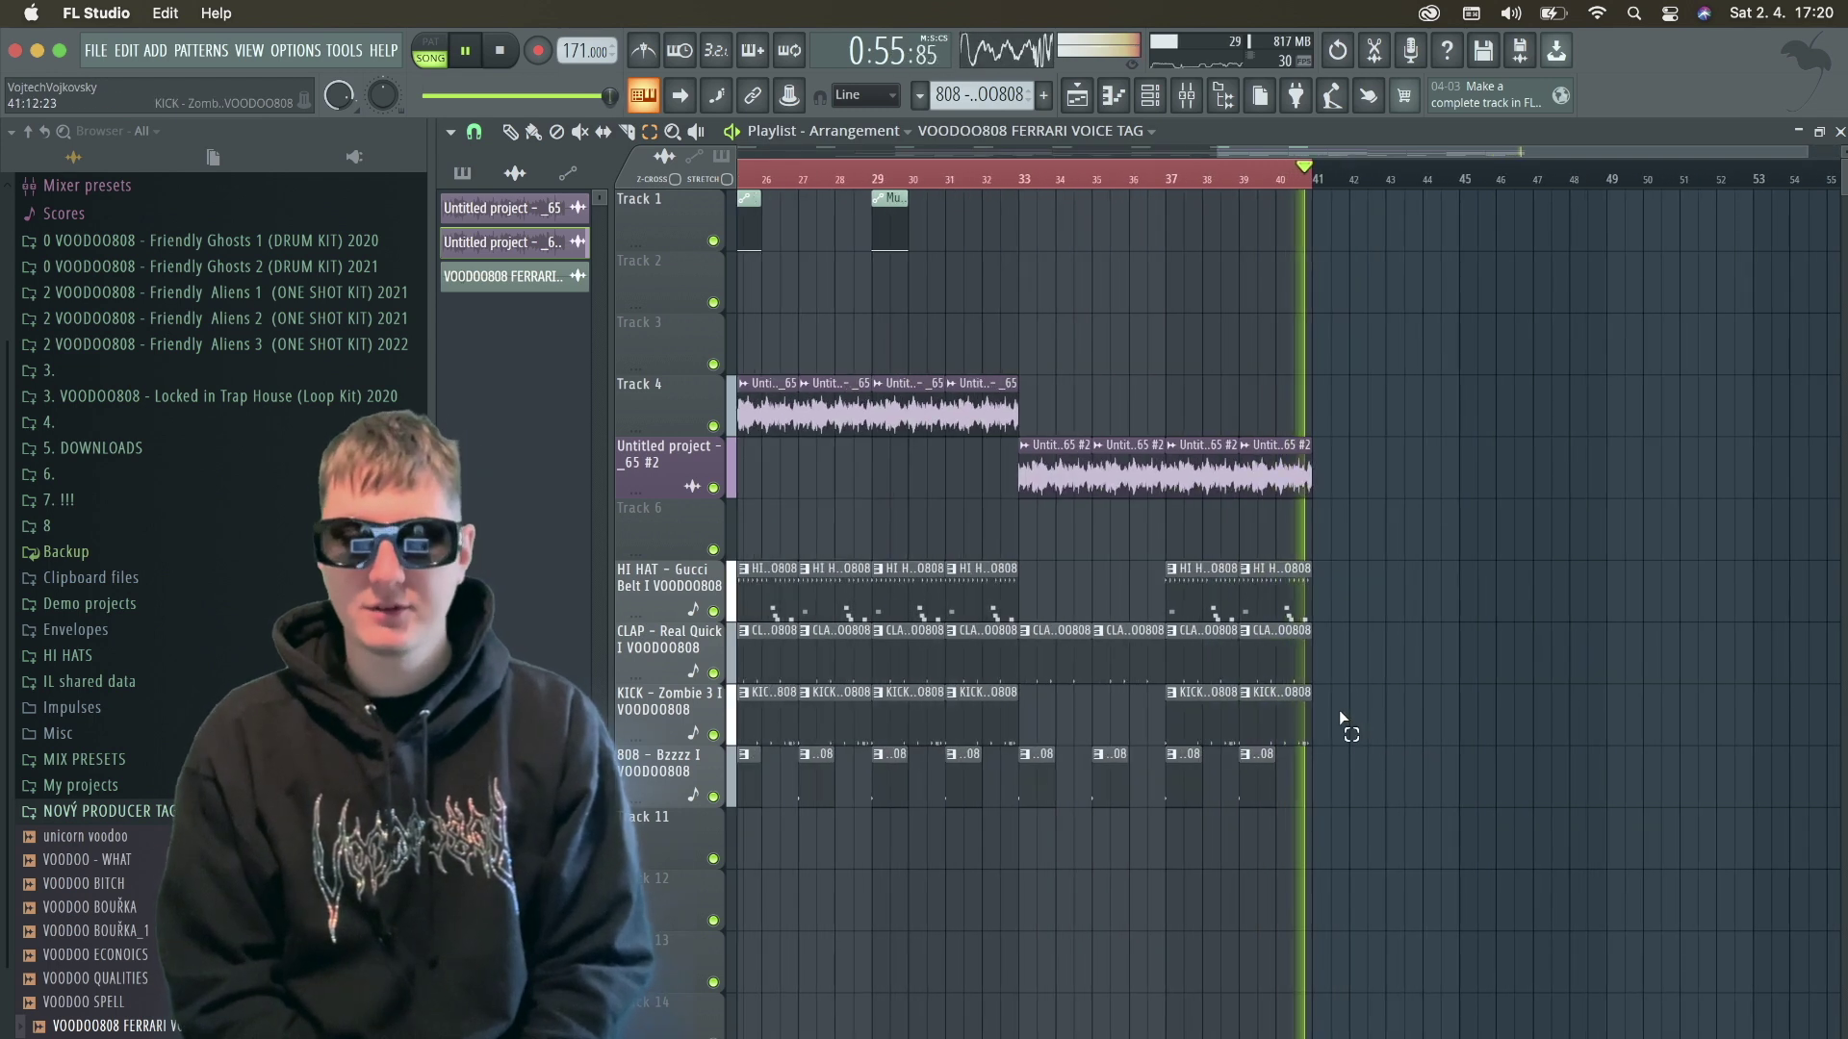
drag(1345, 721, 1158, 708)
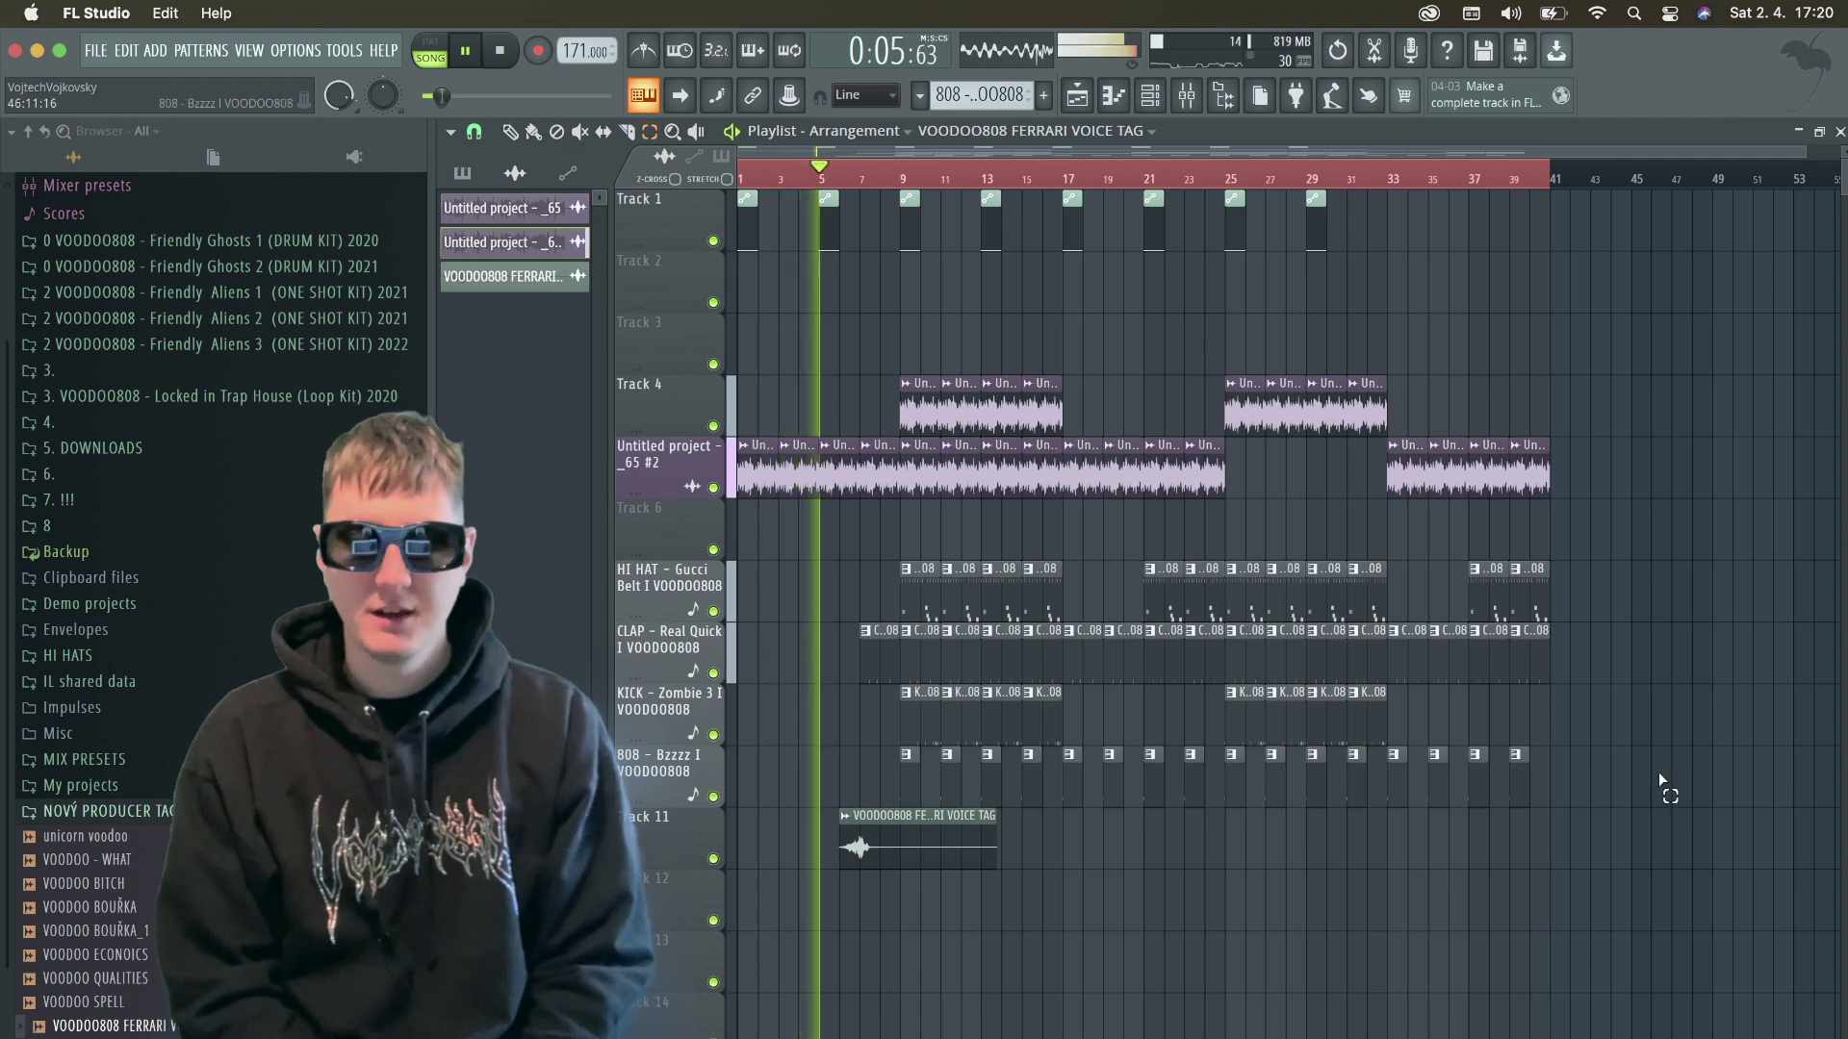
Duplicate all clips from bar 9 onward, including the voice tag, so the copies fill bars 41–72, and clear the selection.
drag(1662, 929, 903, 67)
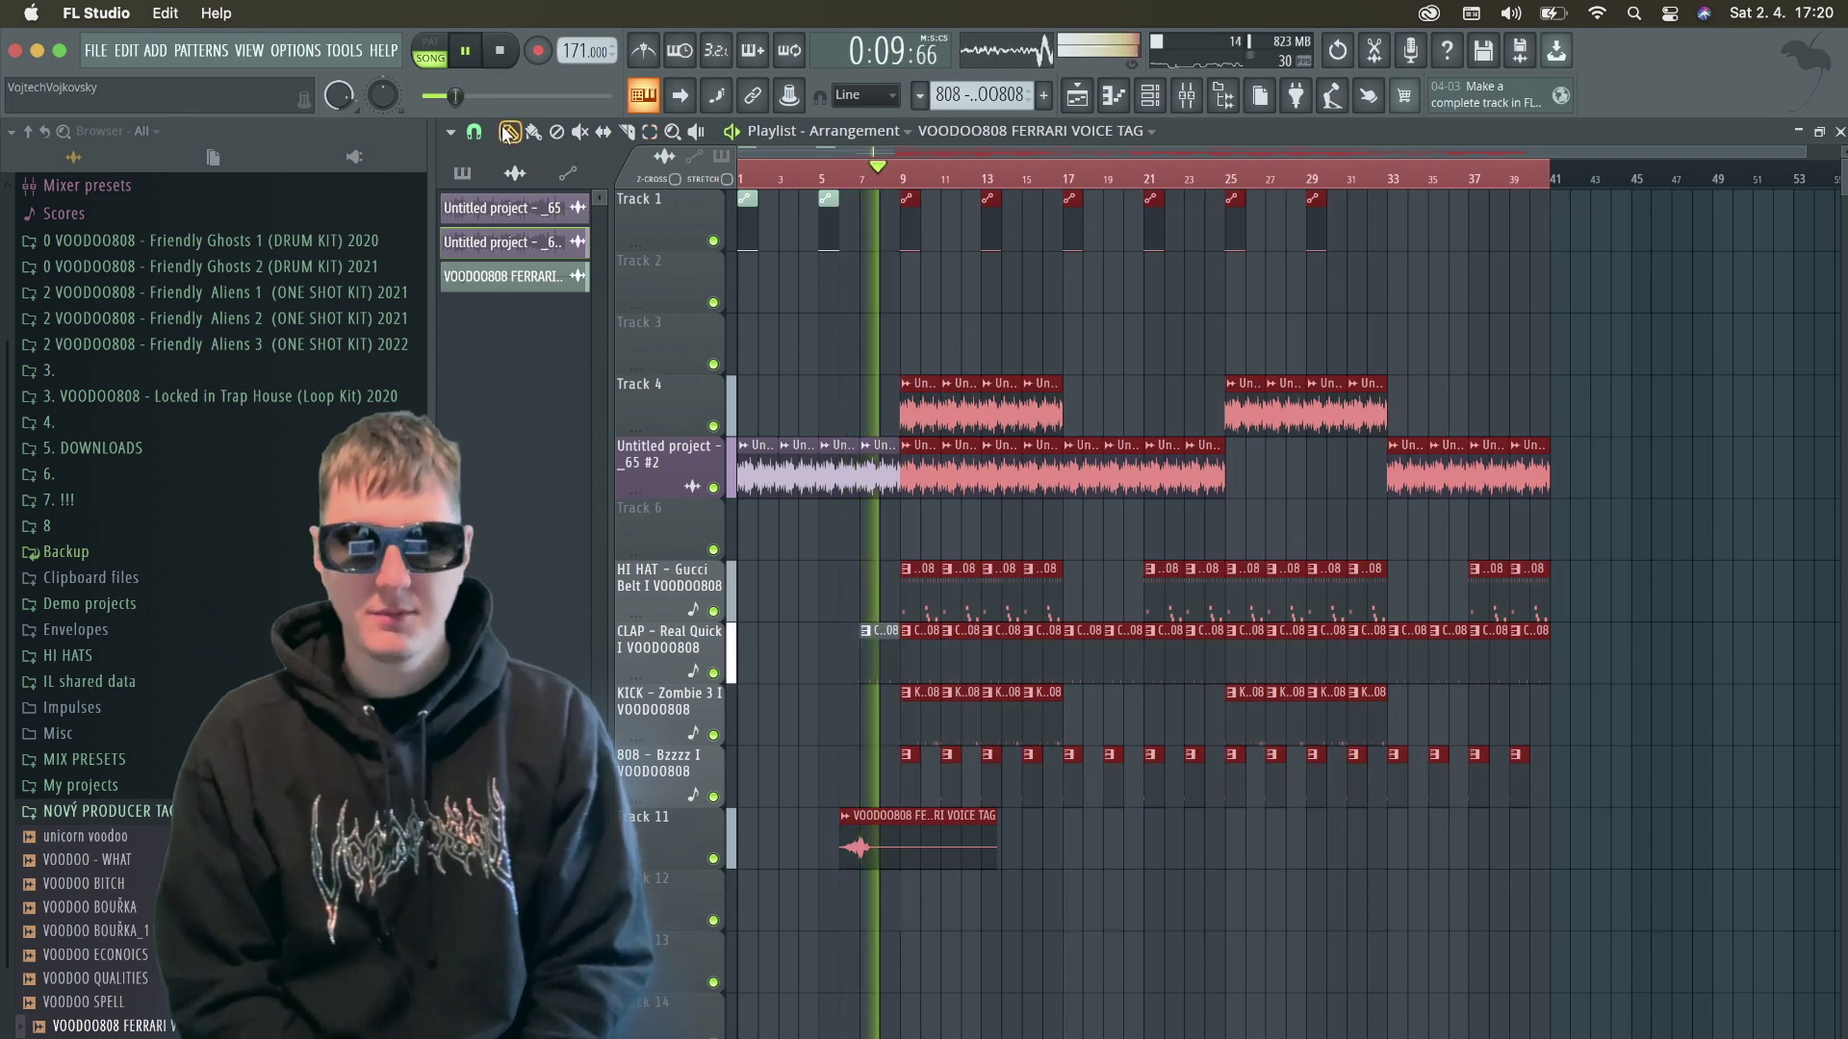
drag(906, 414, 1576, 414)
scroll(1654, 734, right, 5)
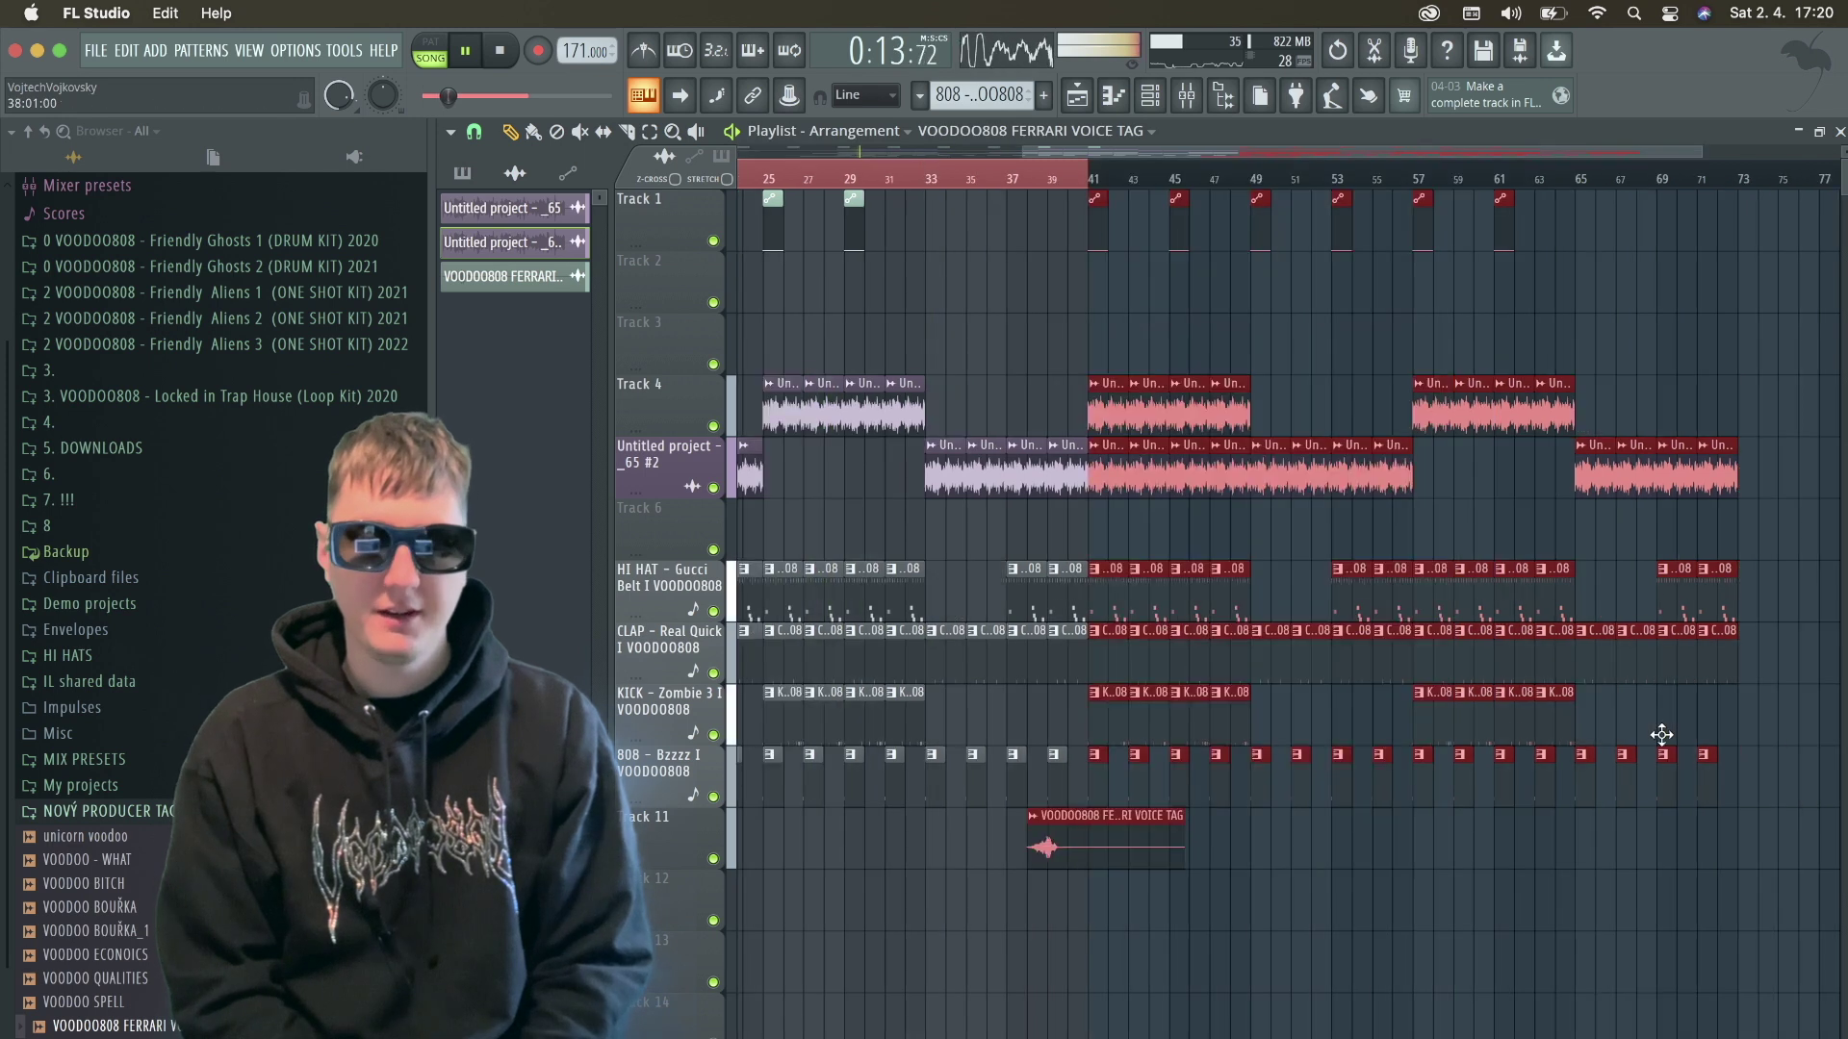
scroll(1237, 978, left, 5)
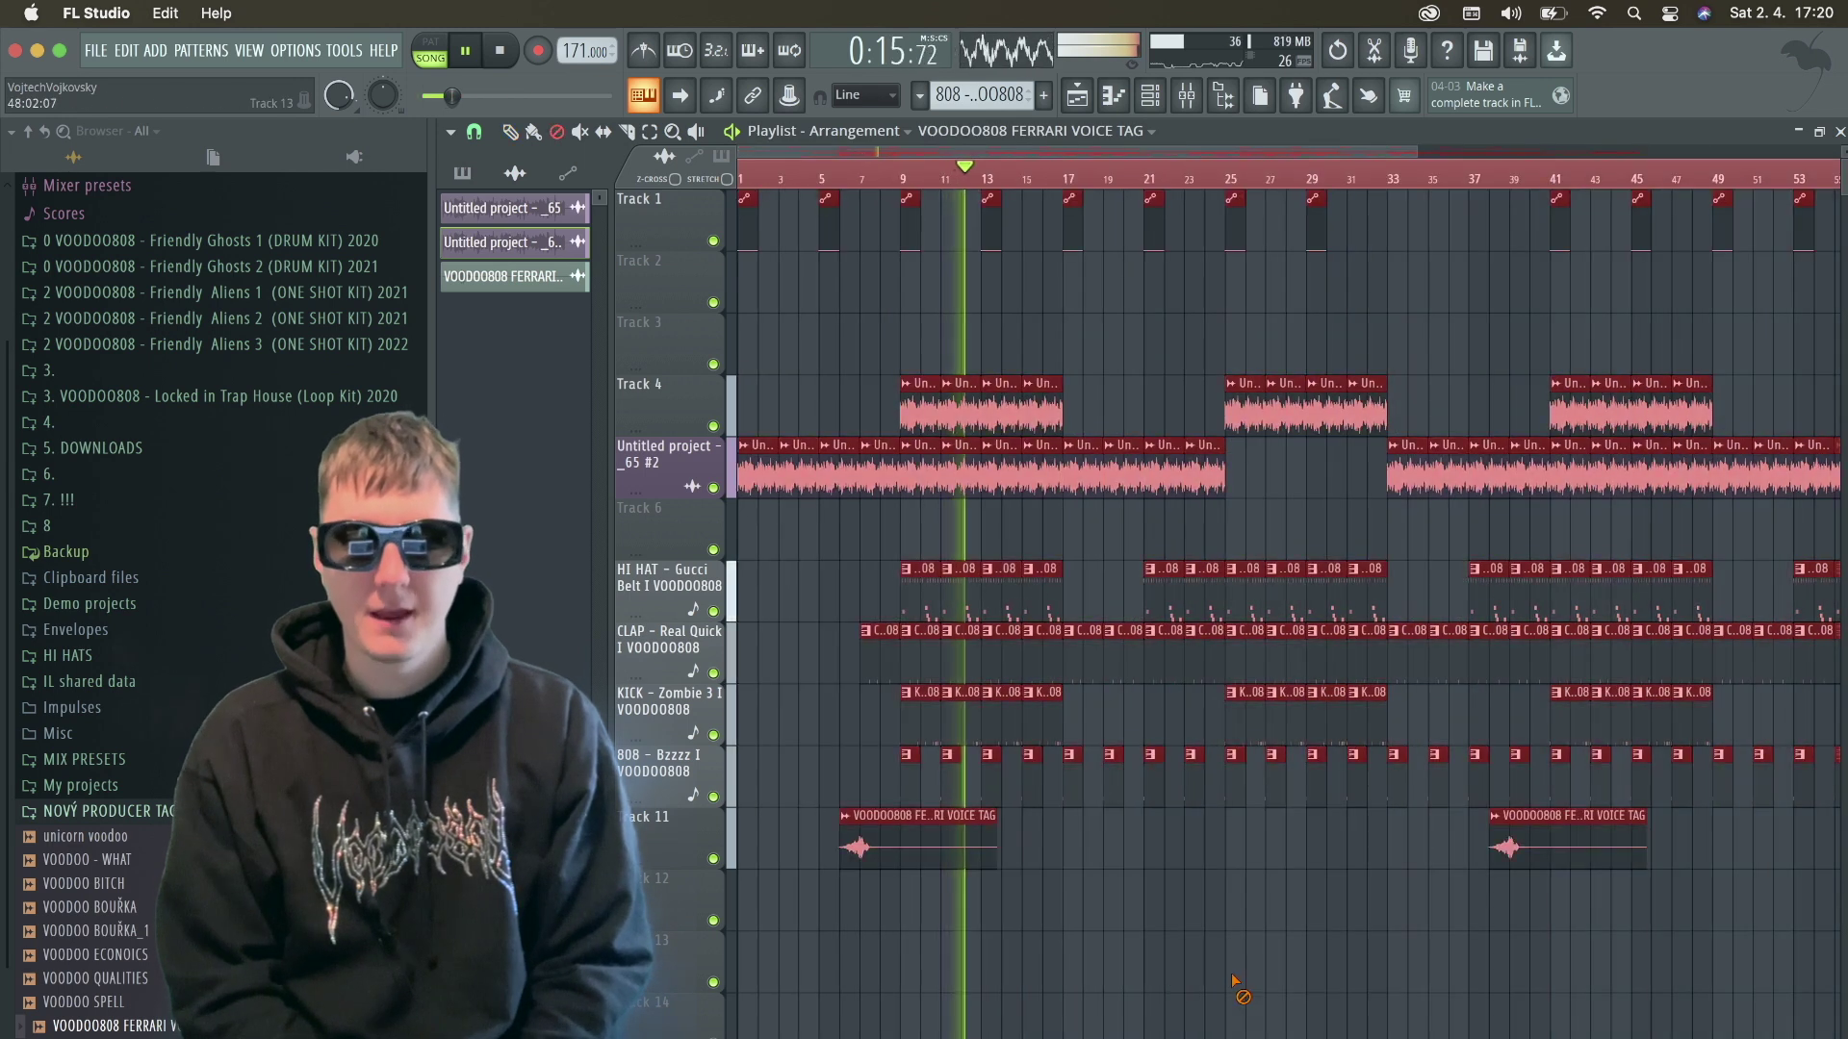
key(d)
scroll(1235, 984, down, 2)
click(1234, 978)
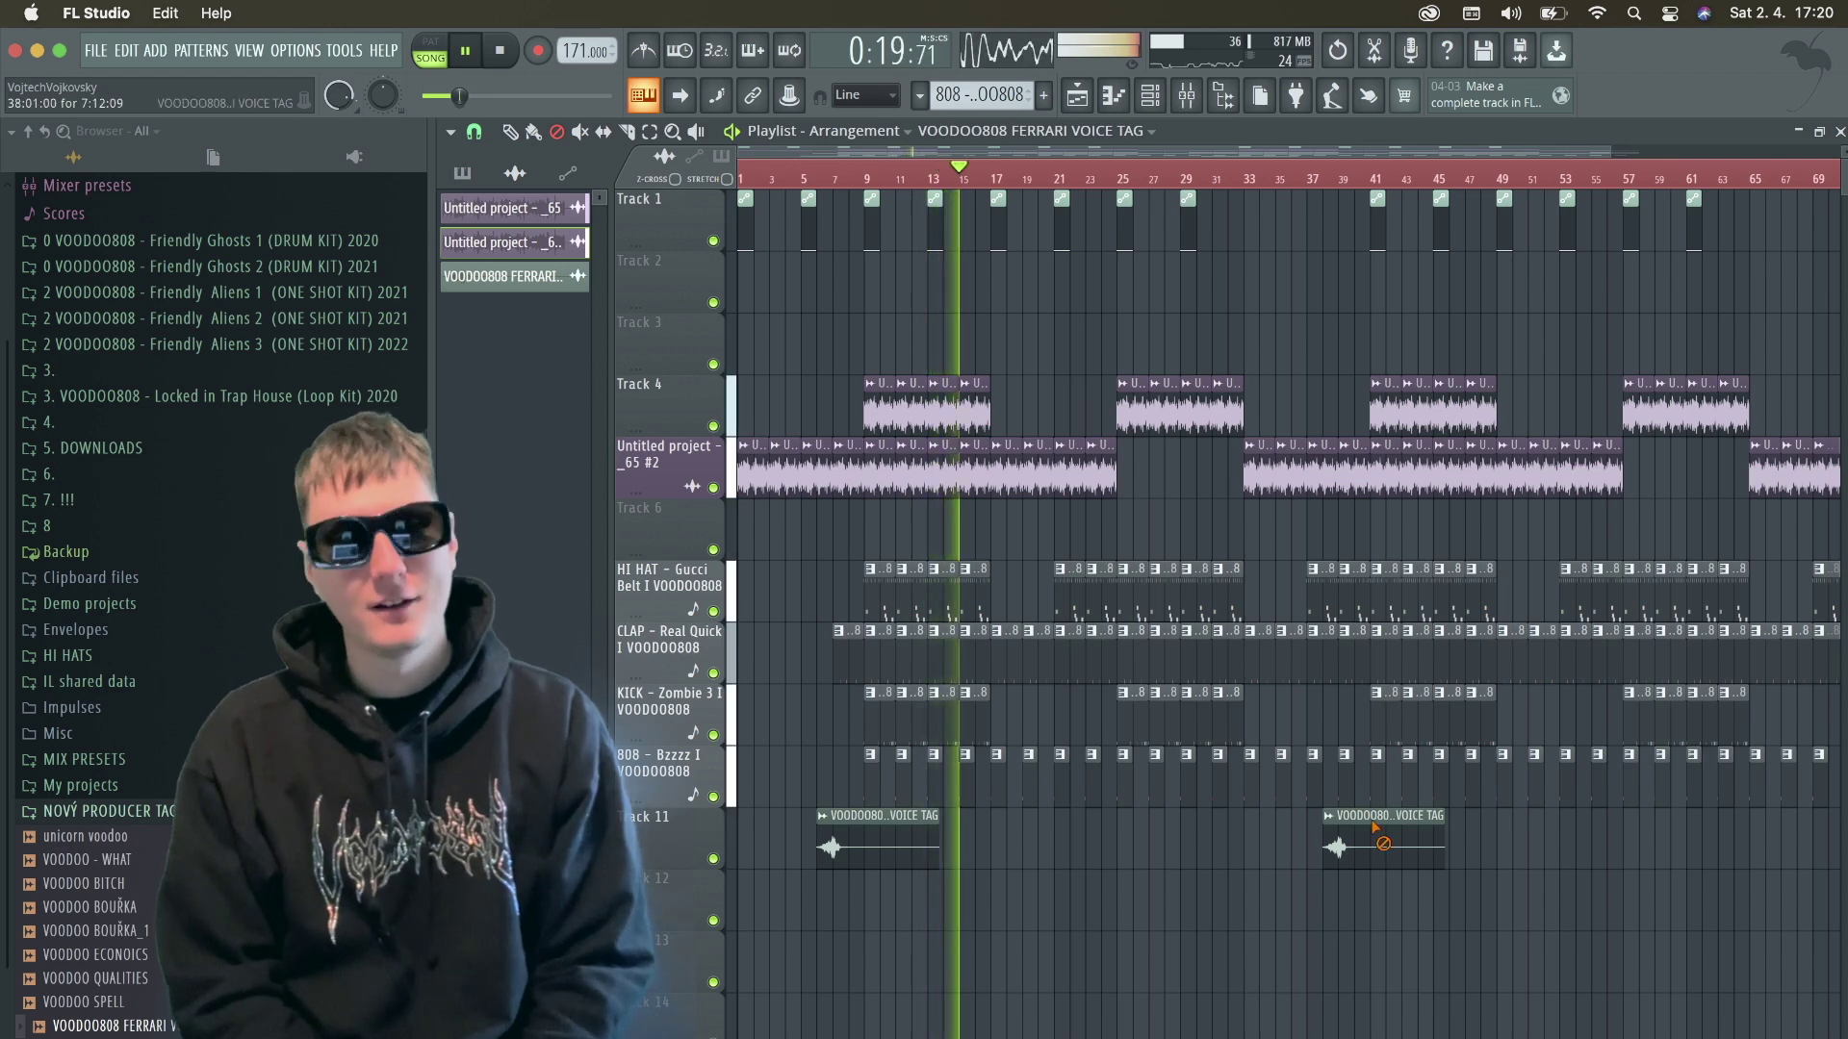
scroll(1377, 829, down, 1)
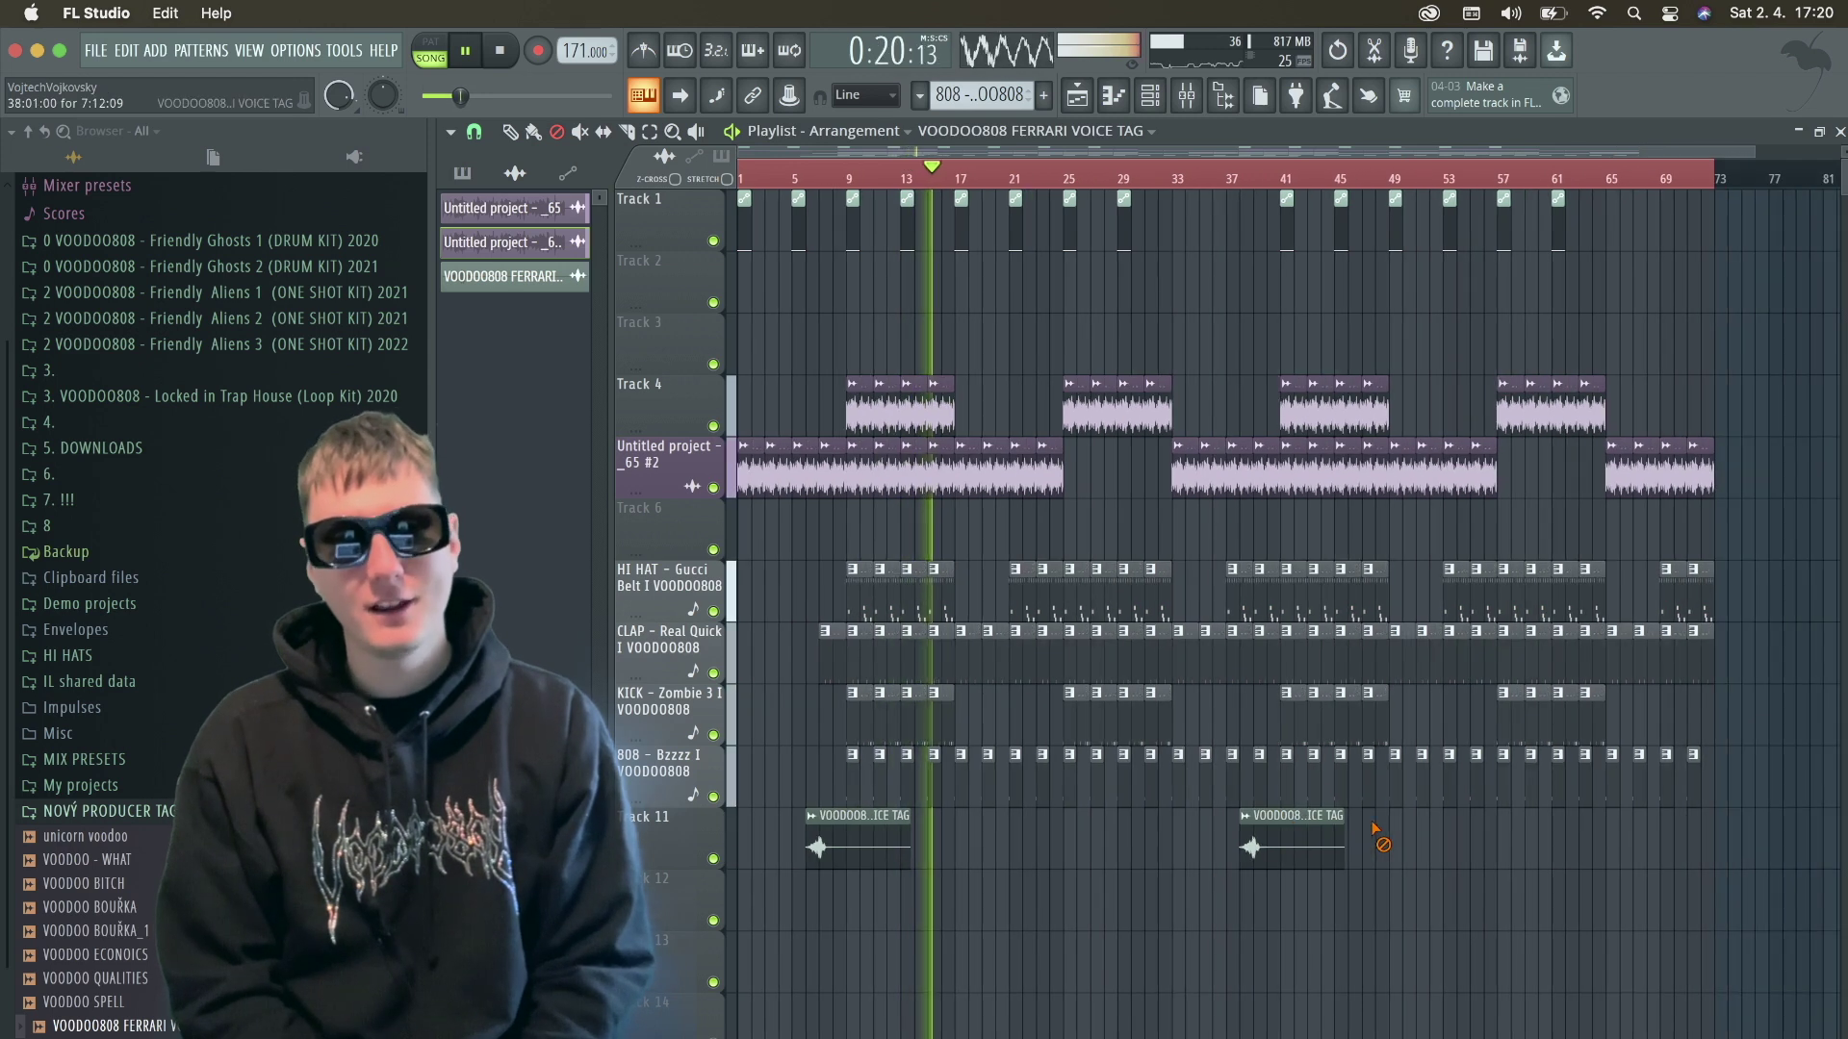
Save the project as "VB2536 171BPM" in FL Studio song format in the BEAT PACK #26 folder.
click(96, 53)
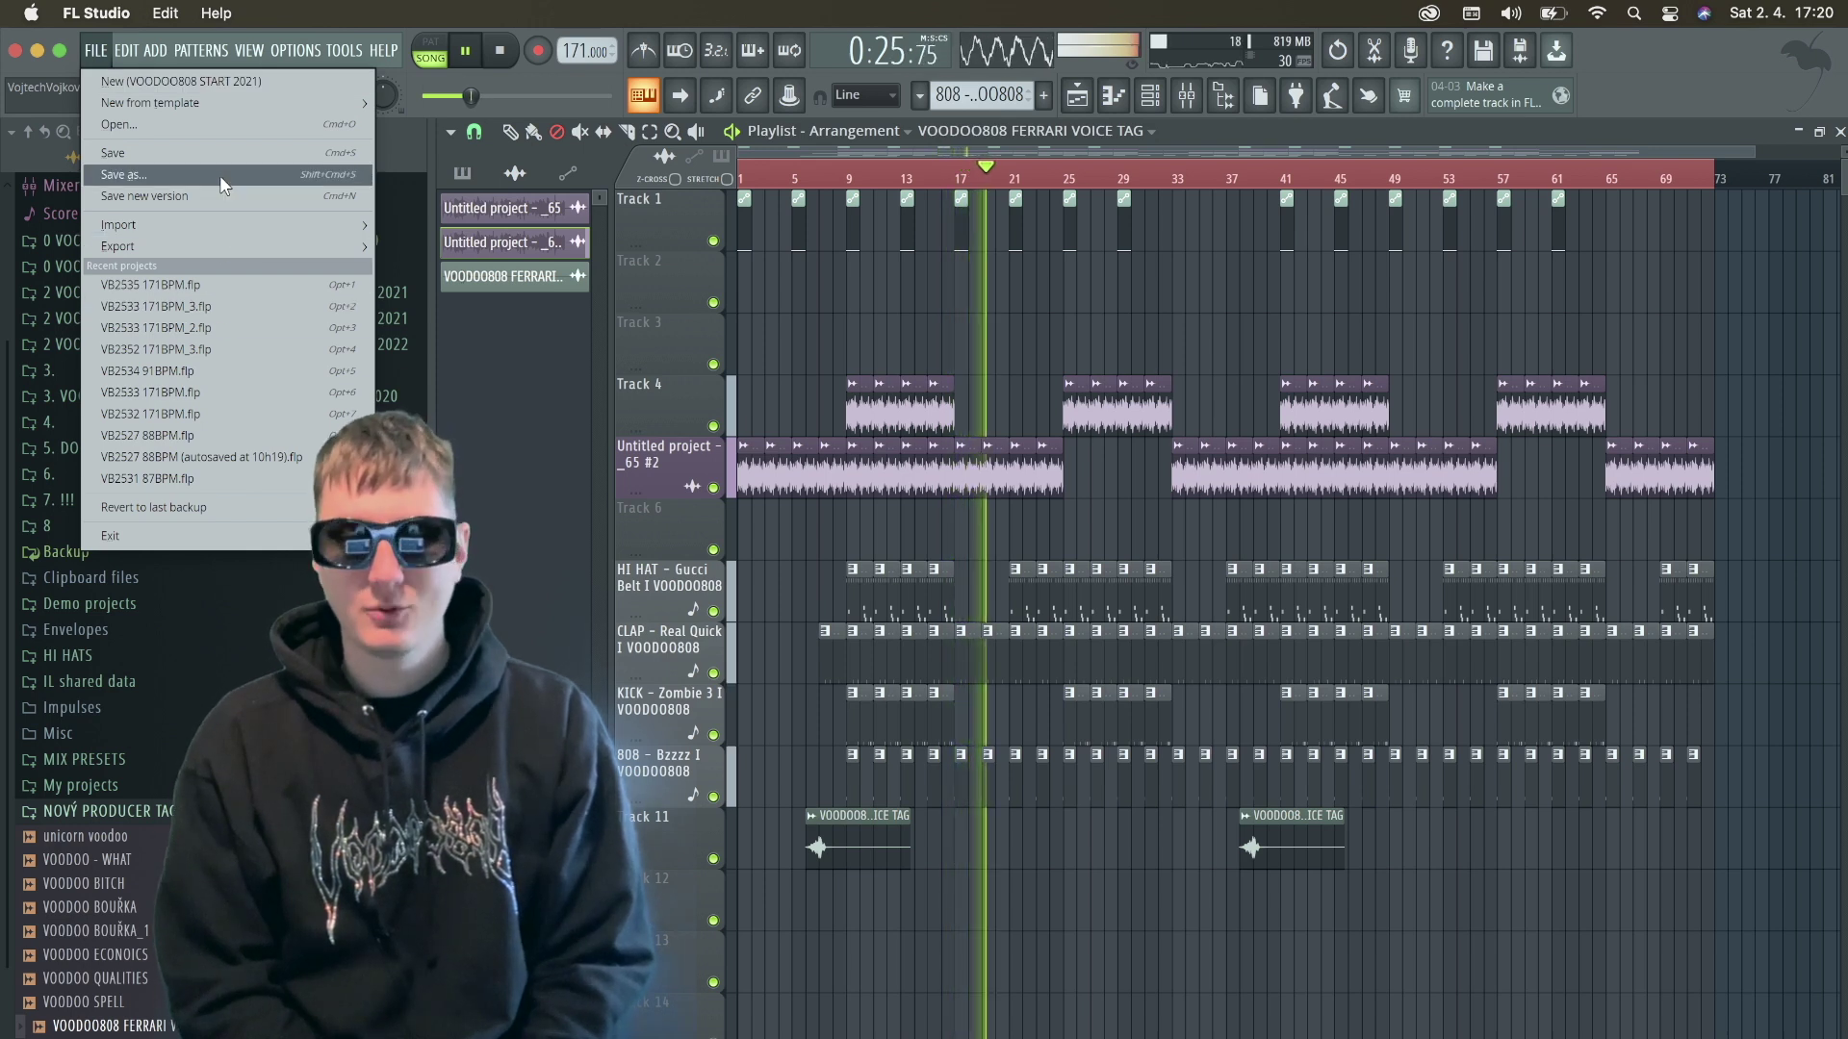
mouse_move(299, 223)
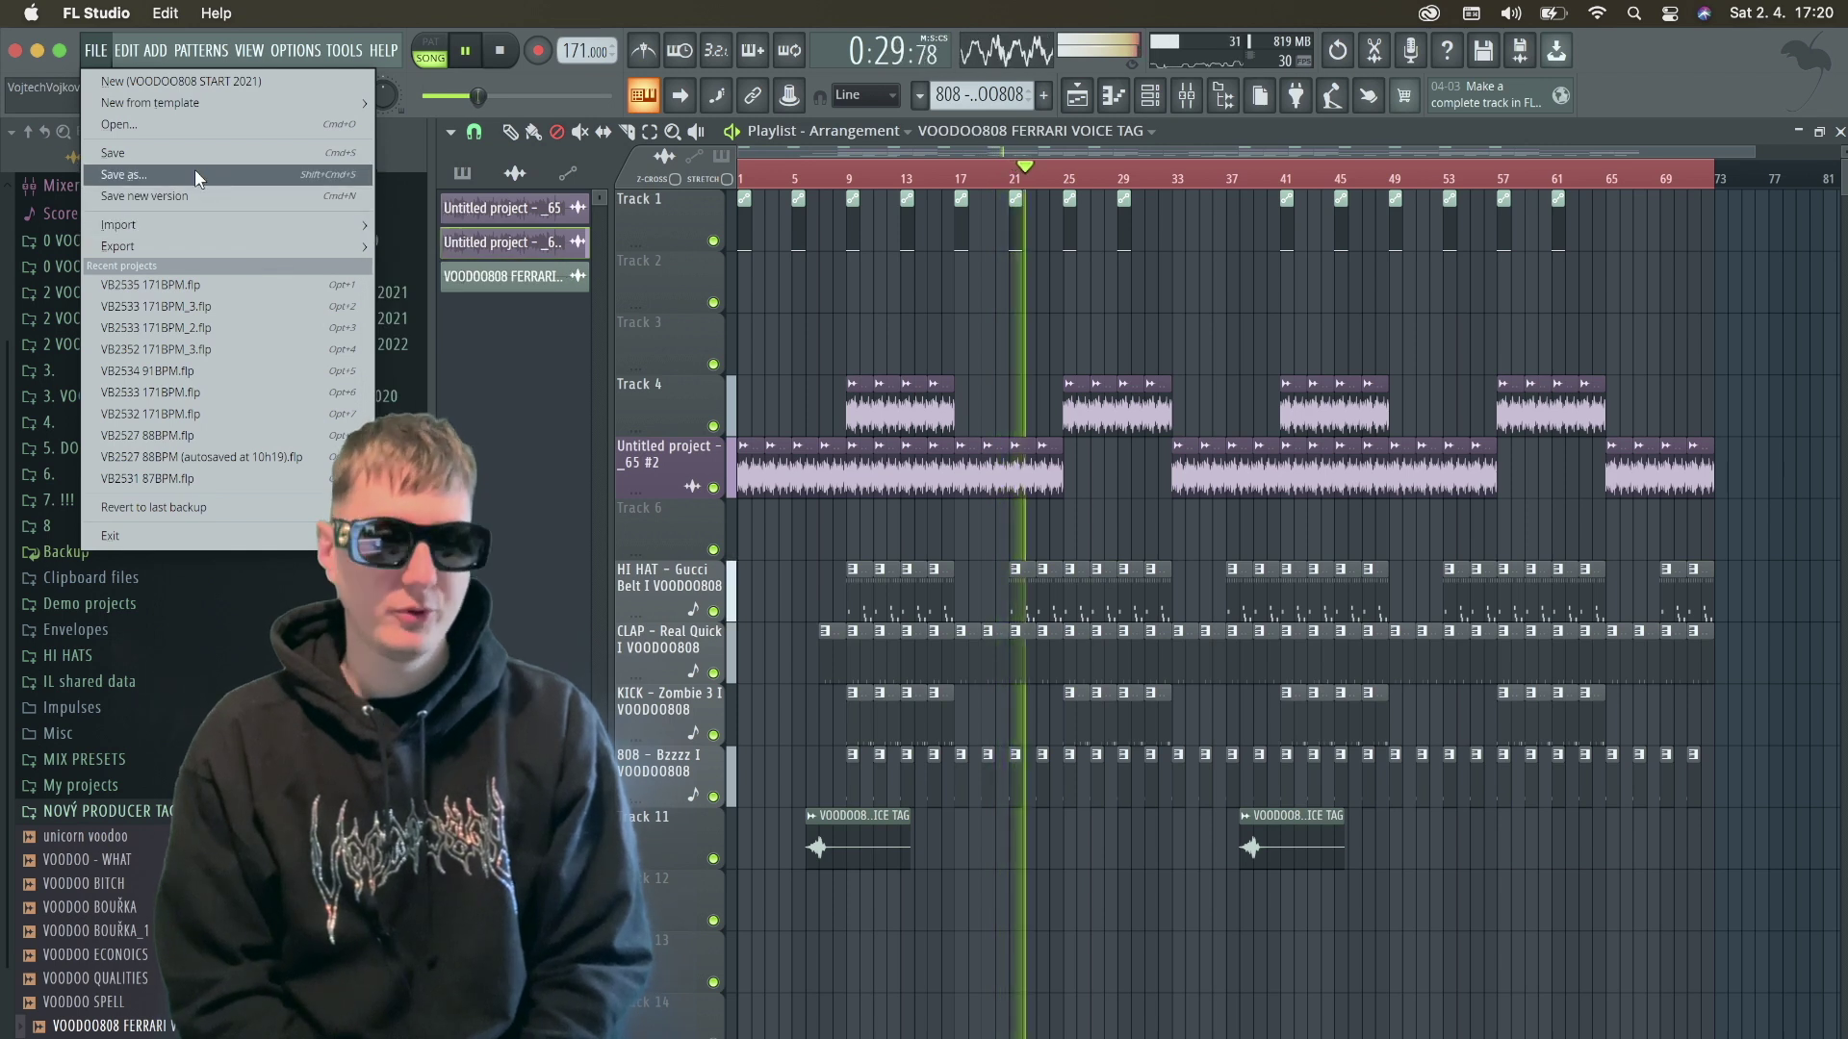
click(620, 408)
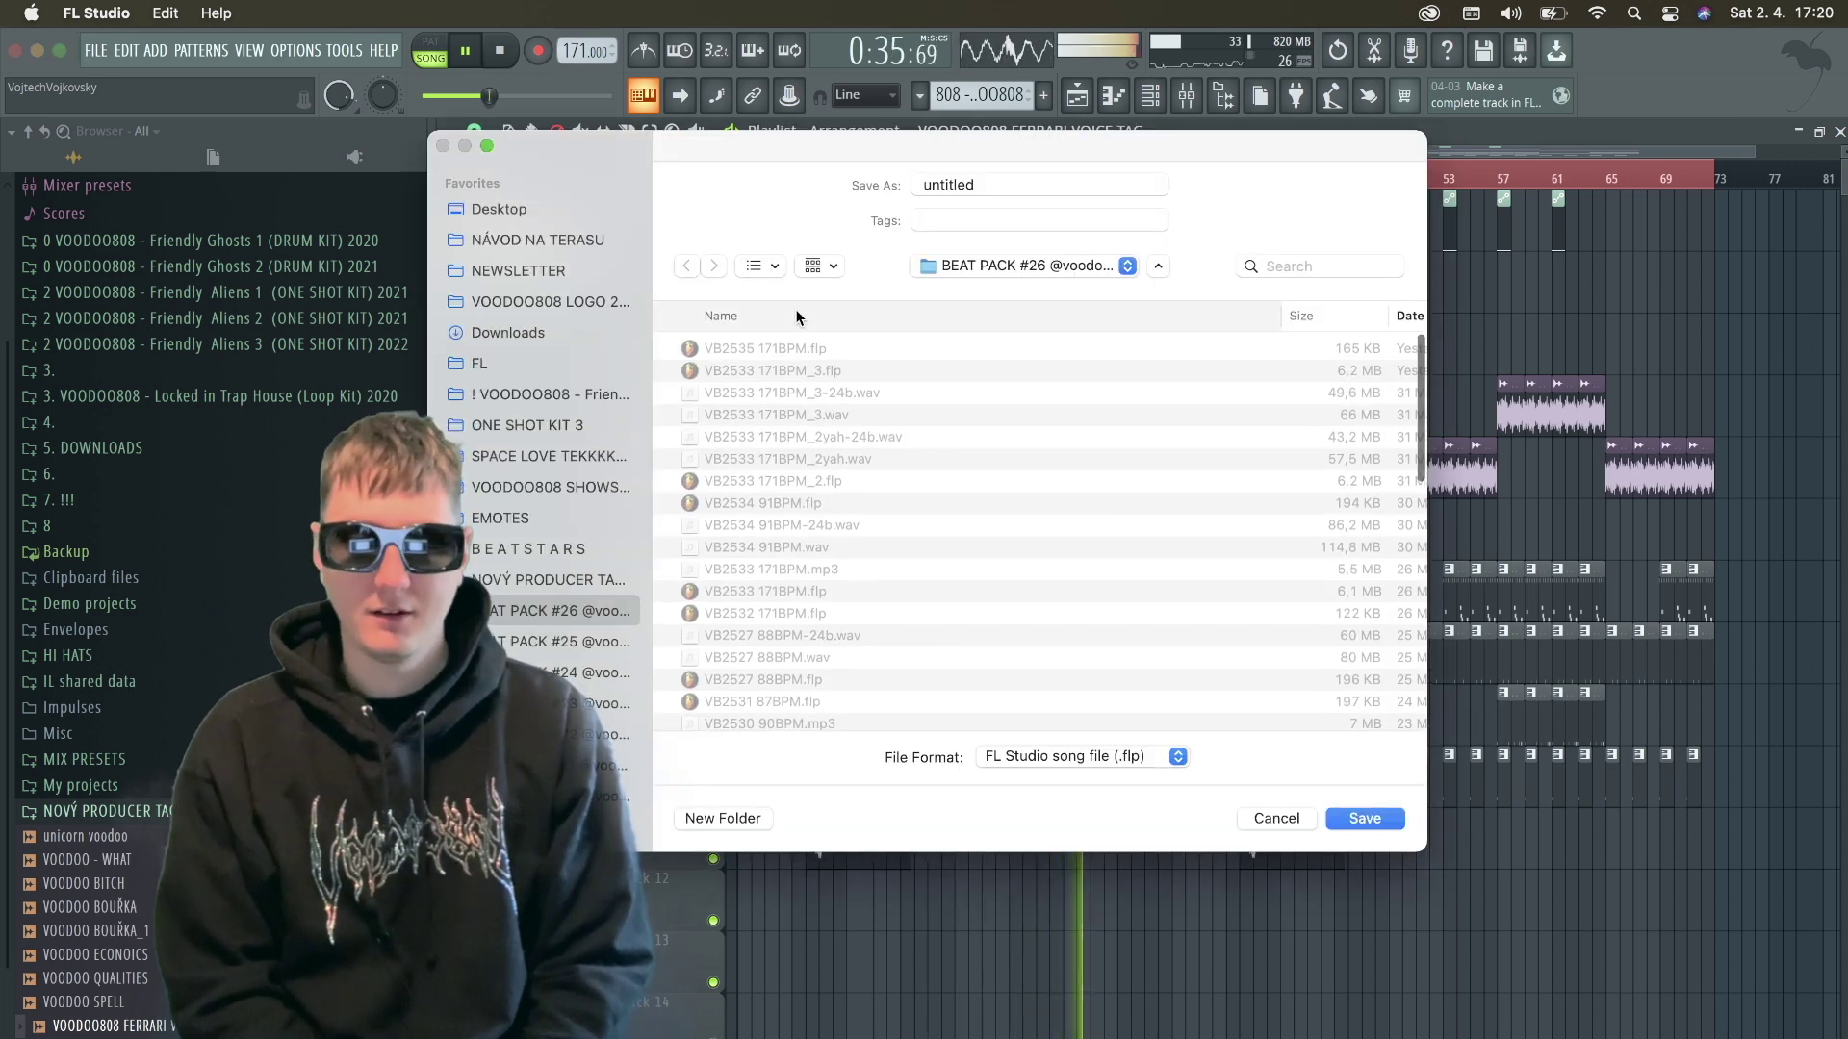
click(795, 318)
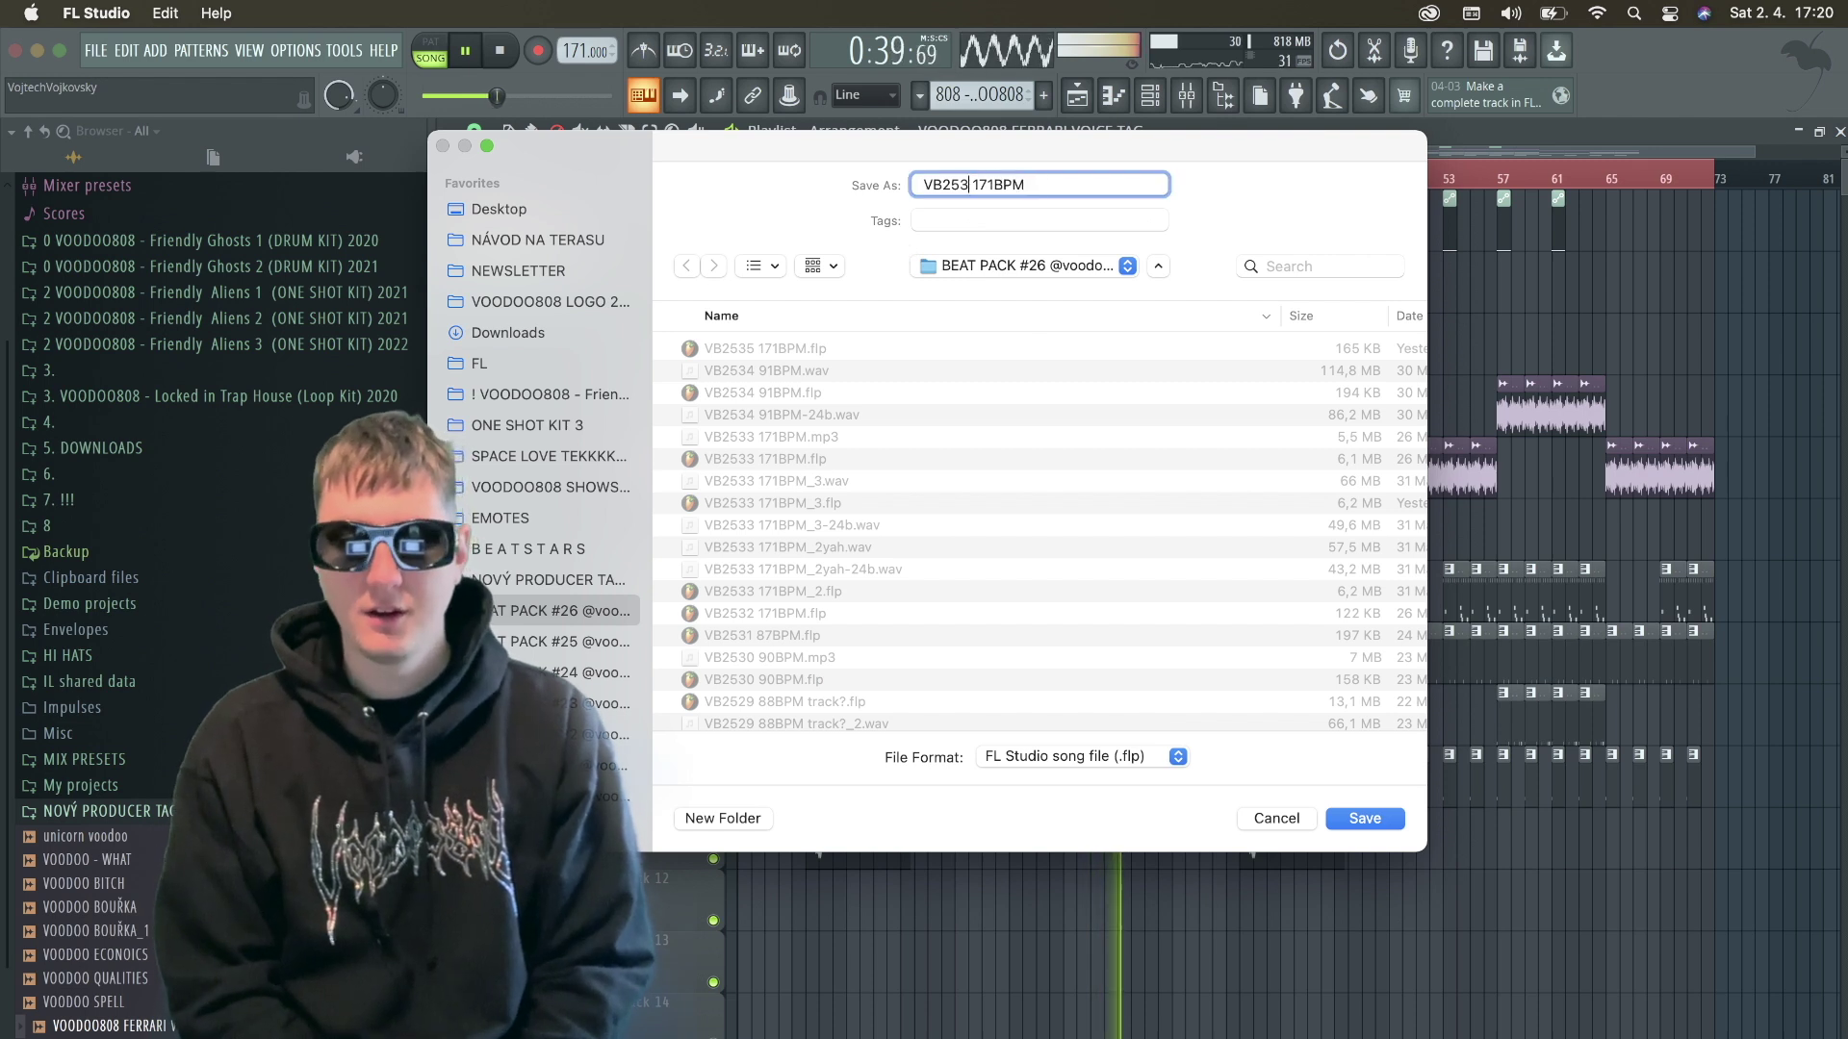
key(Return)
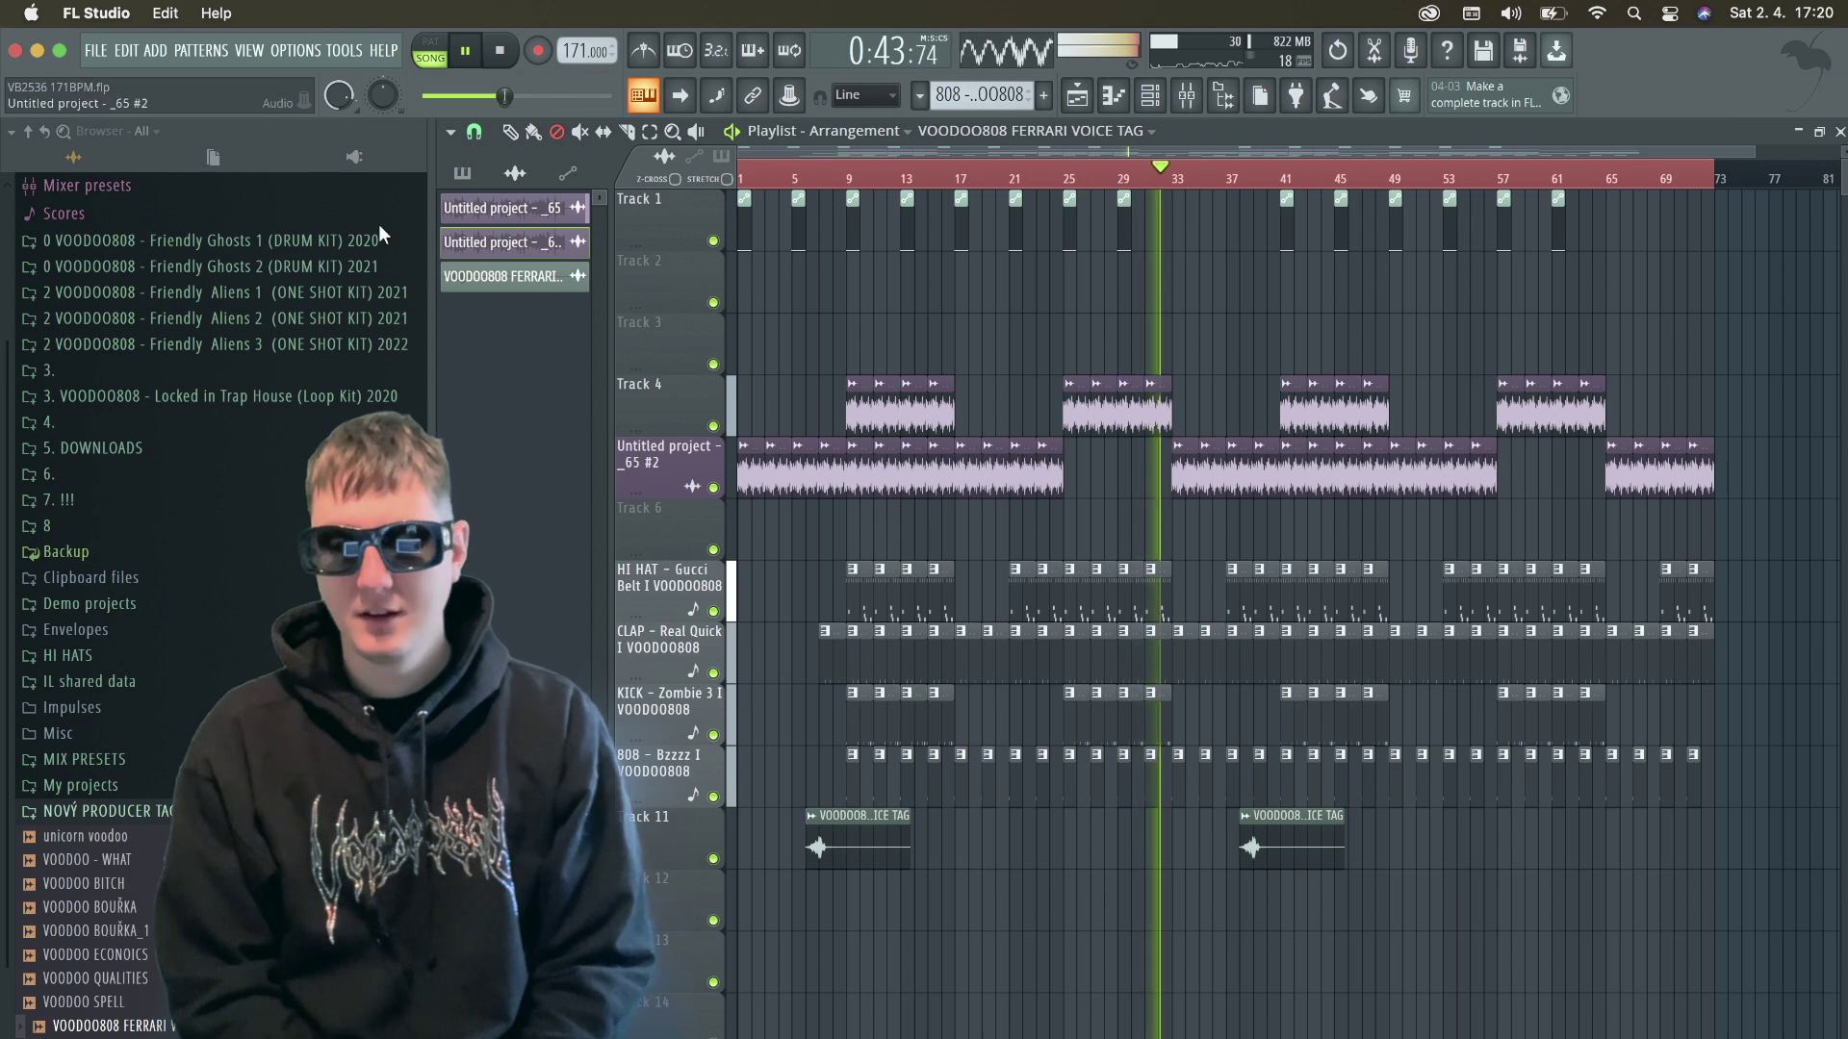
Export the song as an MP3 named "VB2536 171BPM" to the BEAT PACK #26 folder and start rendering.
click(95, 50)
mouse_move(160, 243)
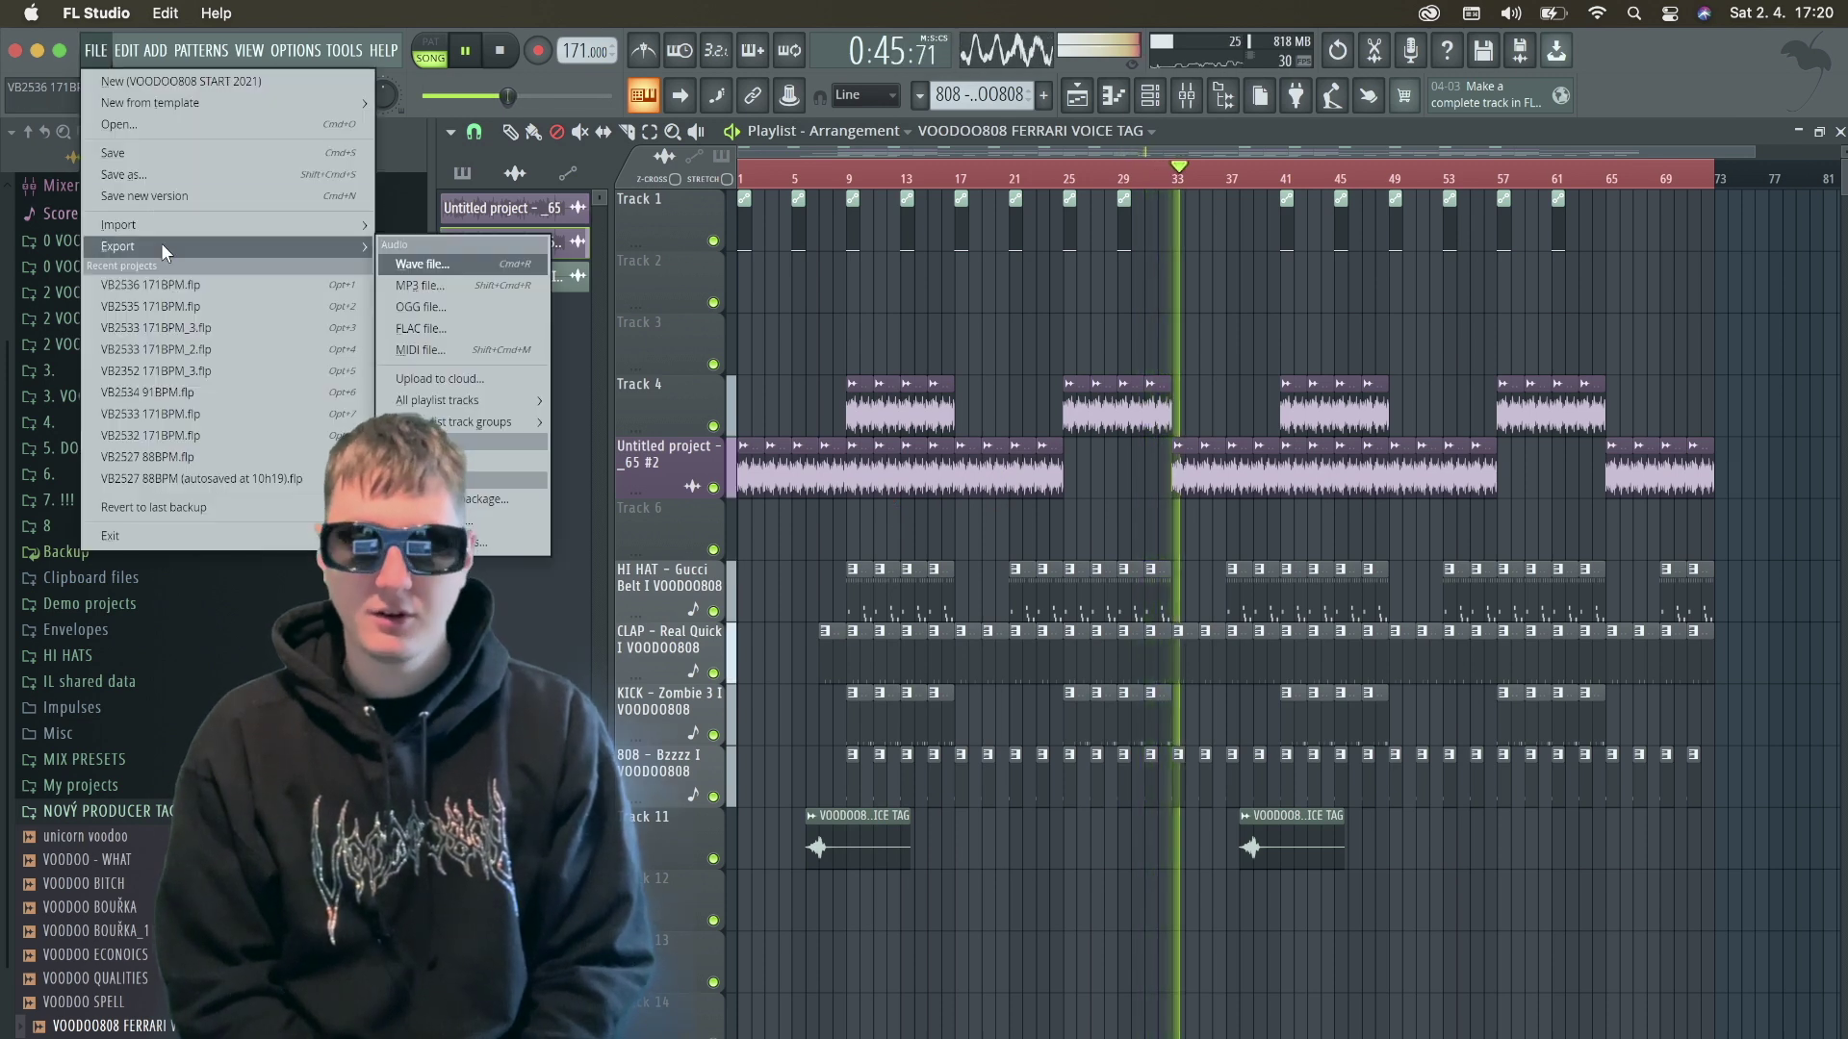
click(527, 287)
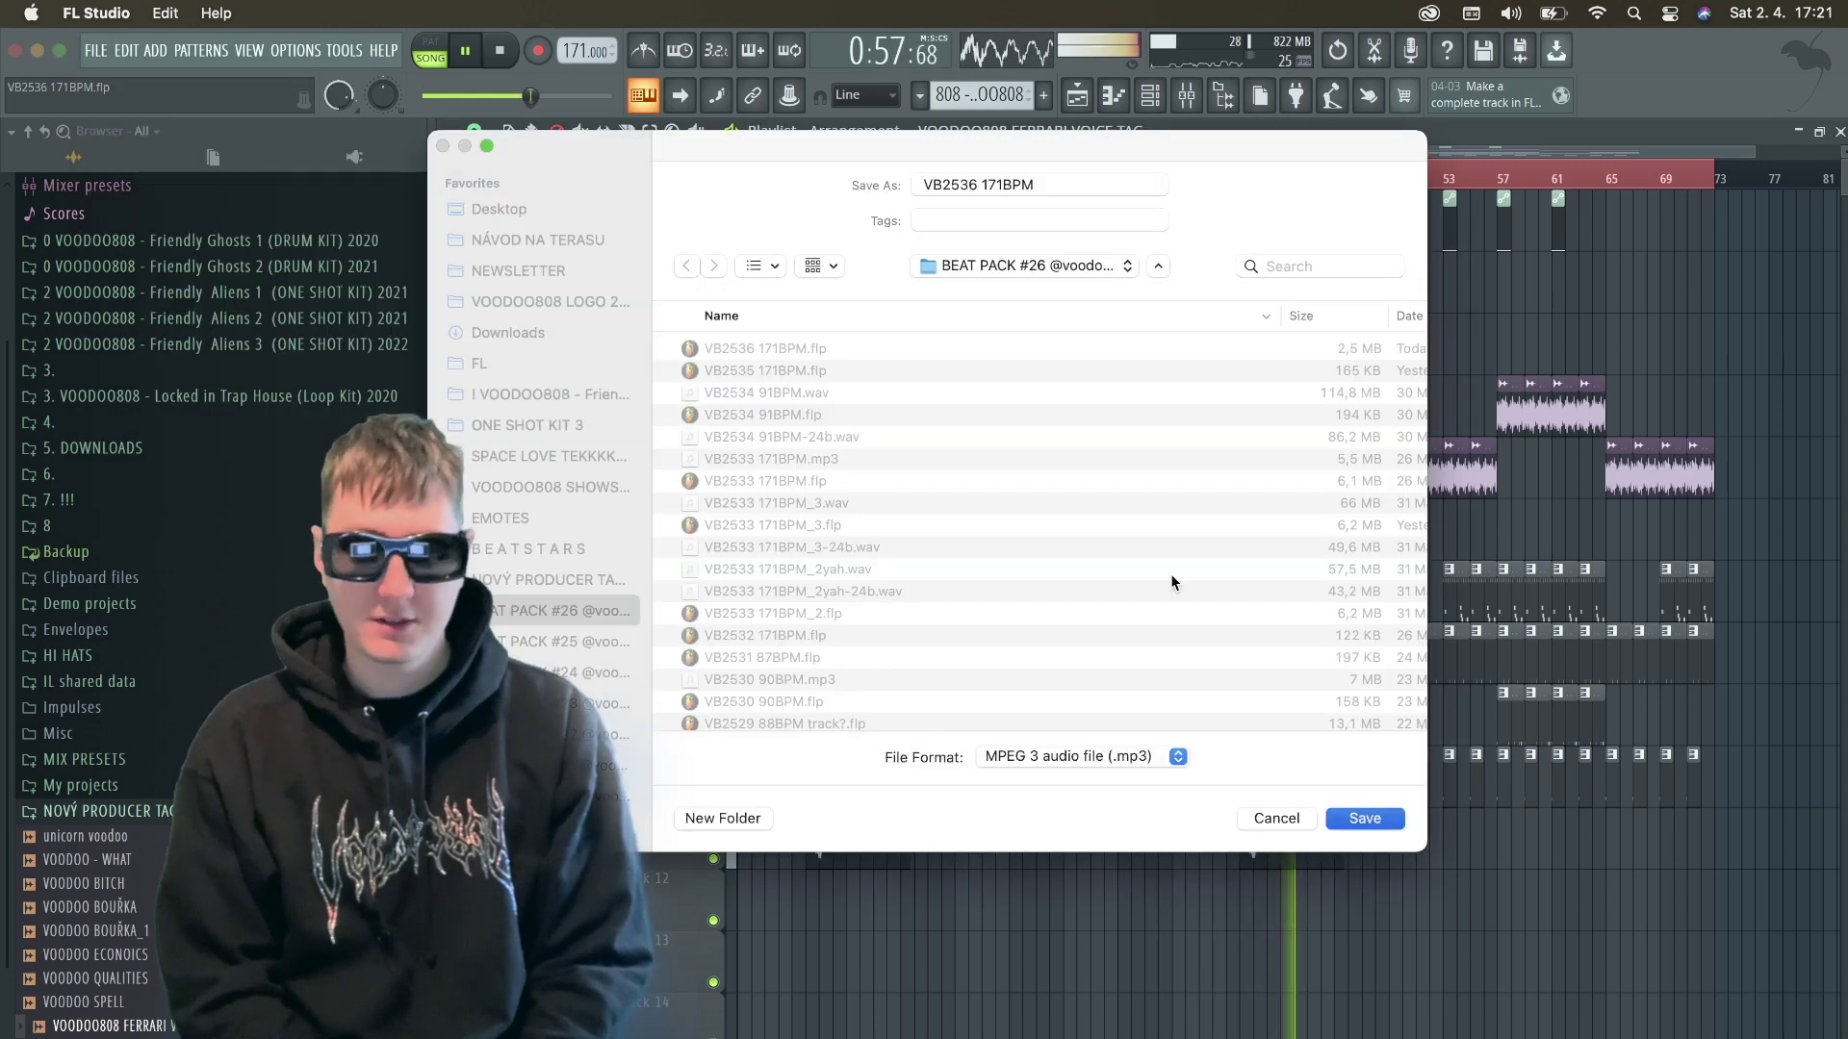
key(Return)
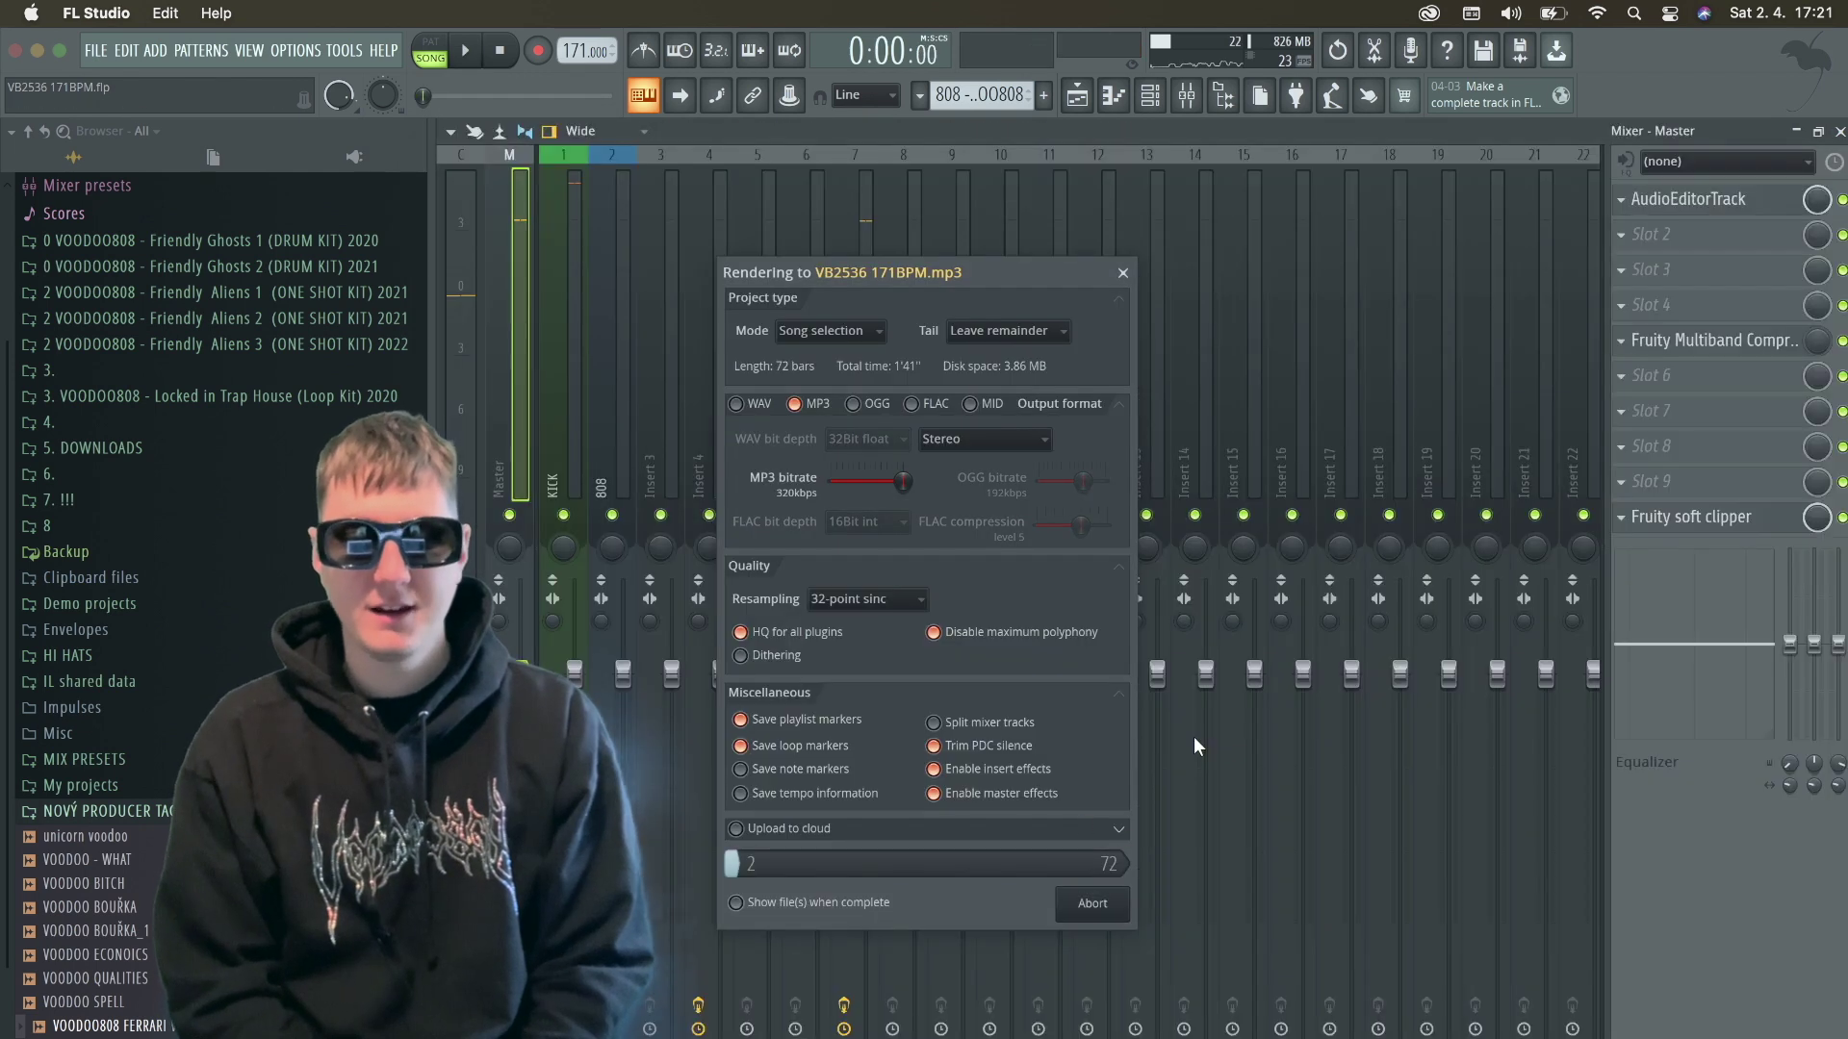